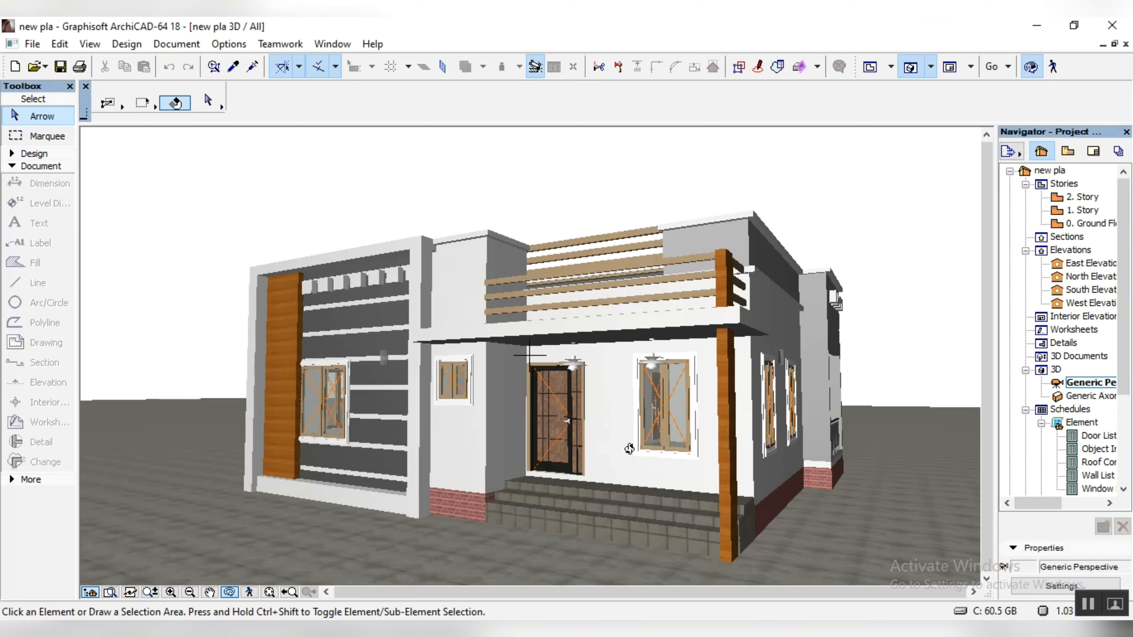
{"action": "left_click_drag", "start_coordinate": [640, 428], "coordinate": [470, 306]}
{"action": "left_click_drag", "start_coordinate": [652, 305], "coordinate": [874, 324]}
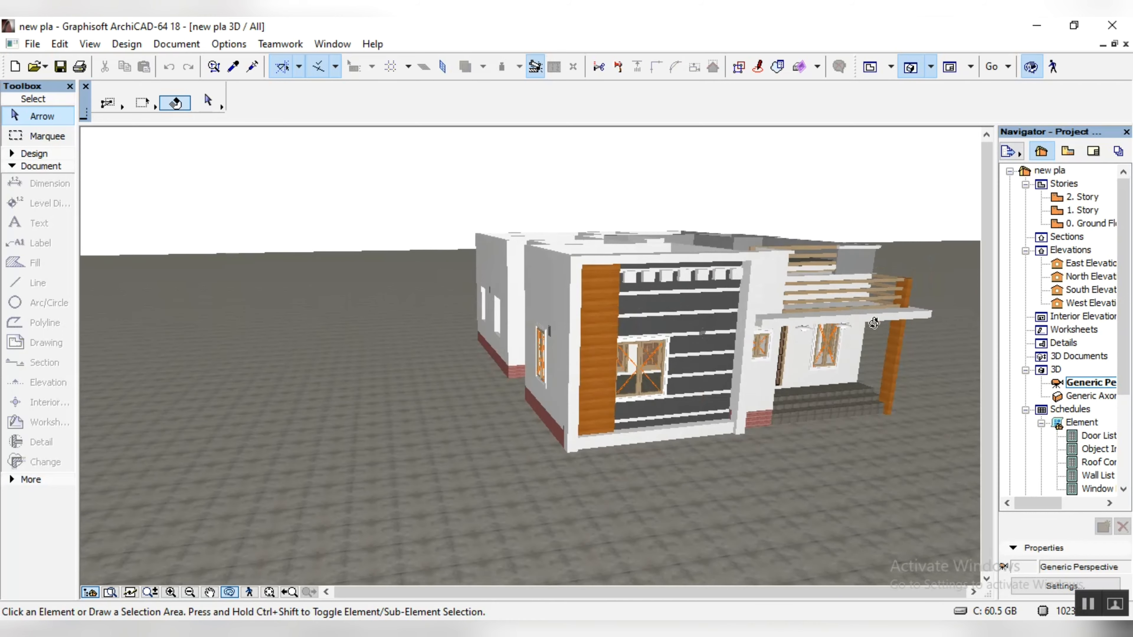
{"action": "left_click_drag", "start_coordinate": [760, 362], "coordinate": [509, 307]}
Step: On the ground floor plan, override all three default wall surfaces with linked Paint - Light Gray
{"action": "double_click", "coordinate": [1091, 223]}
{"action": "left_click", "coordinate": [12, 153]}
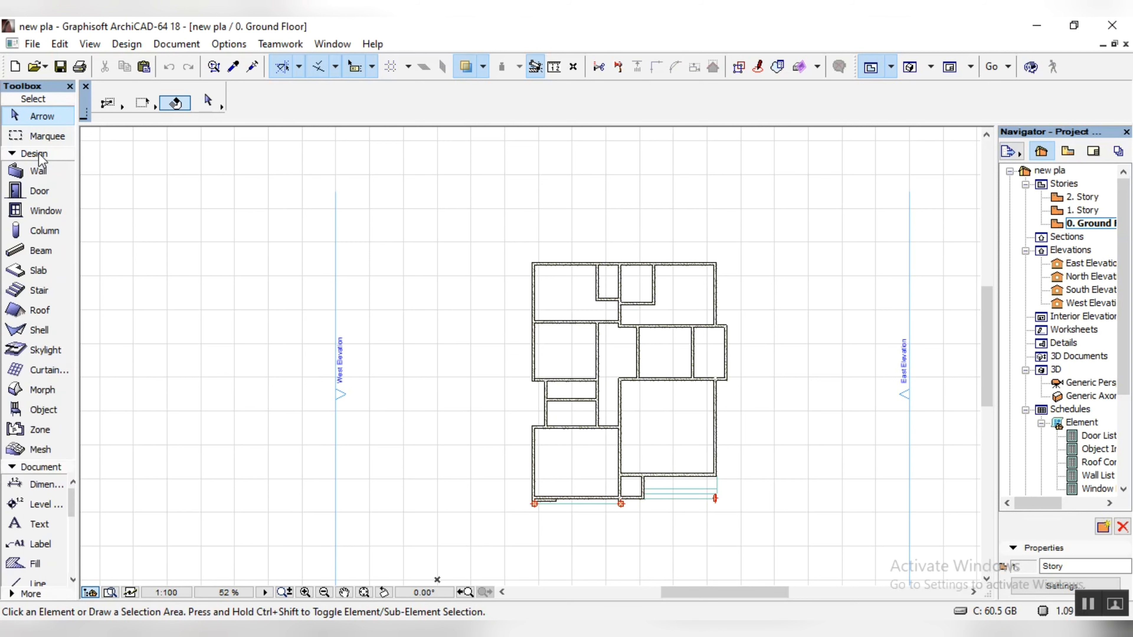
{"action": "left_click", "coordinate": [38, 171]}
{"action": "left_click", "coordinate": [208, 100]}
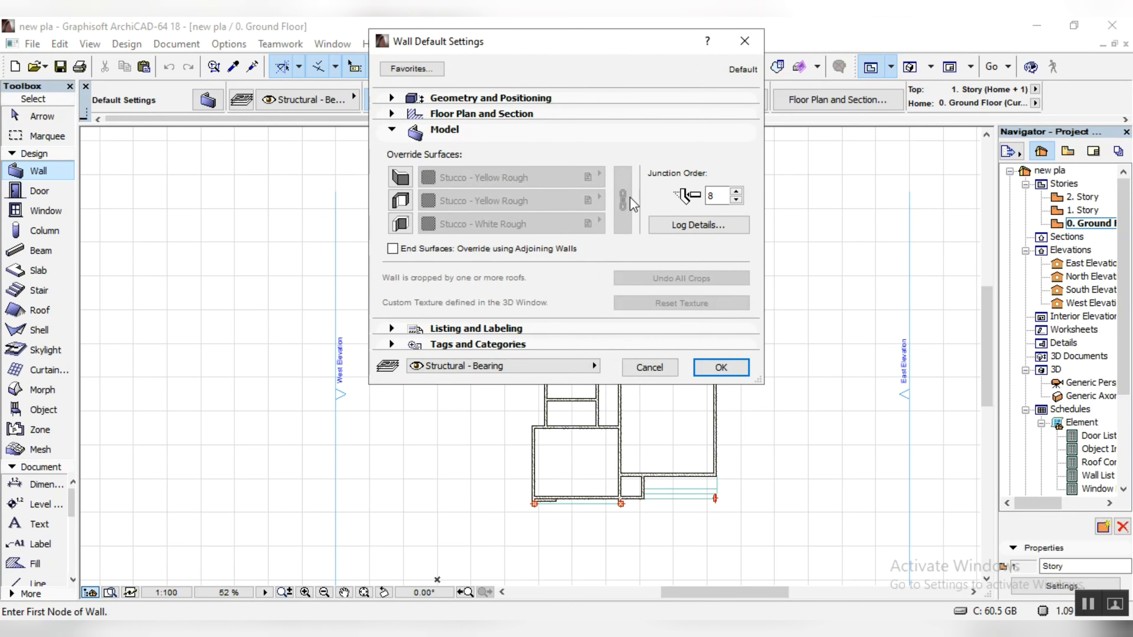
{"action": "left_click", "coordinate": [405, 174]}
{"action": "left_click", "coordinate": [400, 201]}
{"action": "left_click", "coordinate": [401, 223]}
{"action": "left_click", "coordinate": [511, 178]}
{"action": "left_click", "coordinate": [623, 196]}
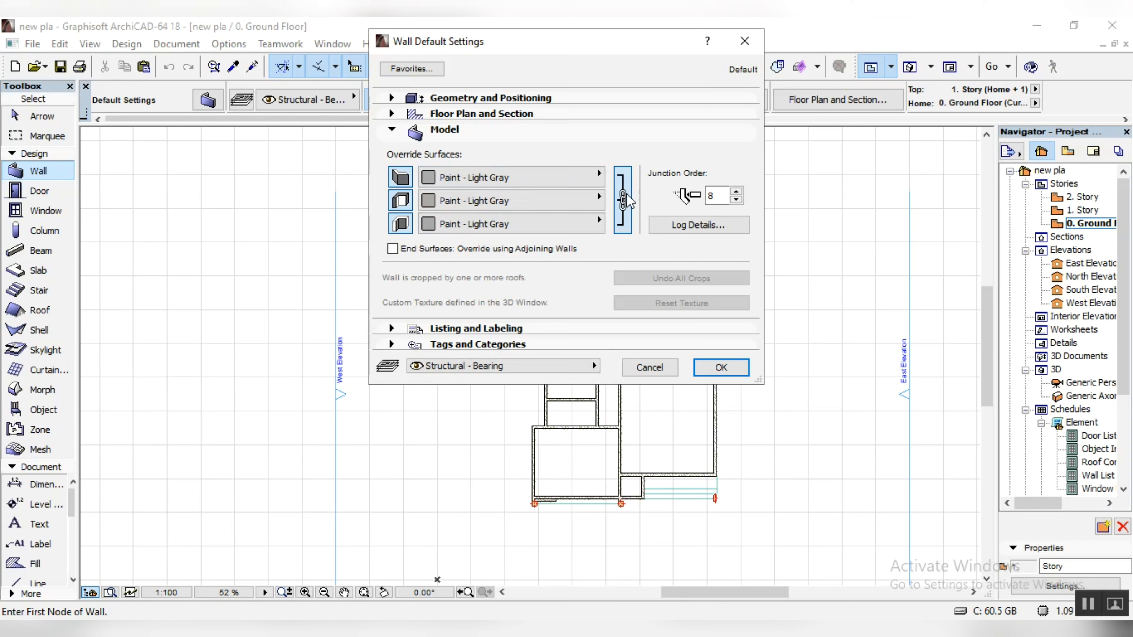
Step: Set the default wall's top offset to 2000, its structure to basic GENERIC - STRUCTURAL and its thickness to 150
{"action": "left_click", "coordinate": [531, 101]}
{"action": "double_click", "coordinate": [511, 183]}
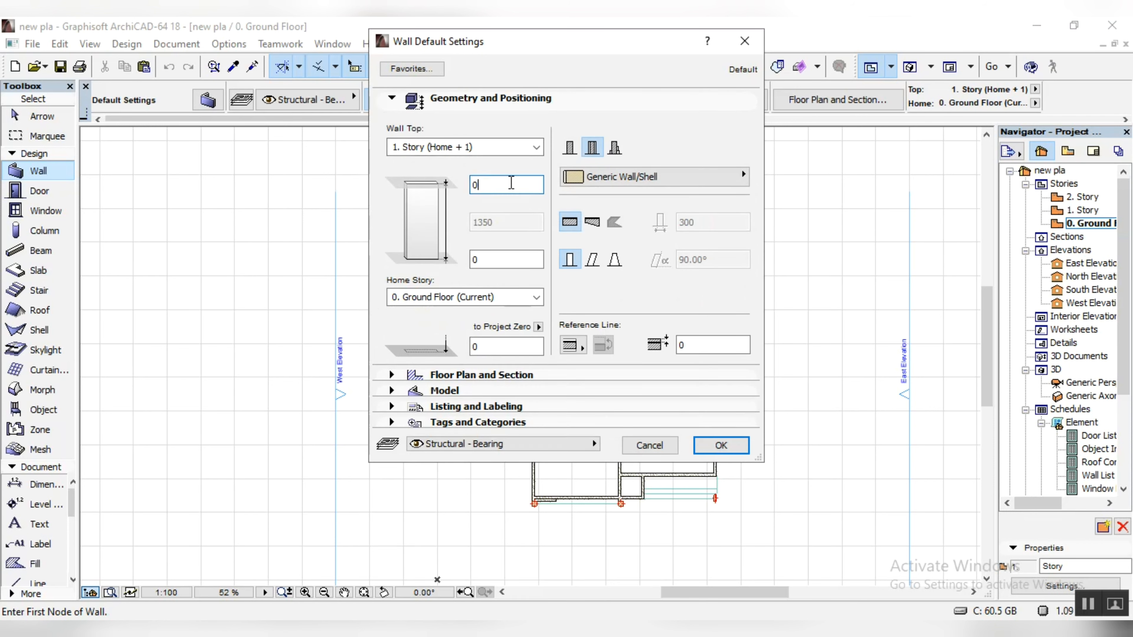
{"action": "key", "text": "BackSpace"}
{"action": "type", "text": "2000"}
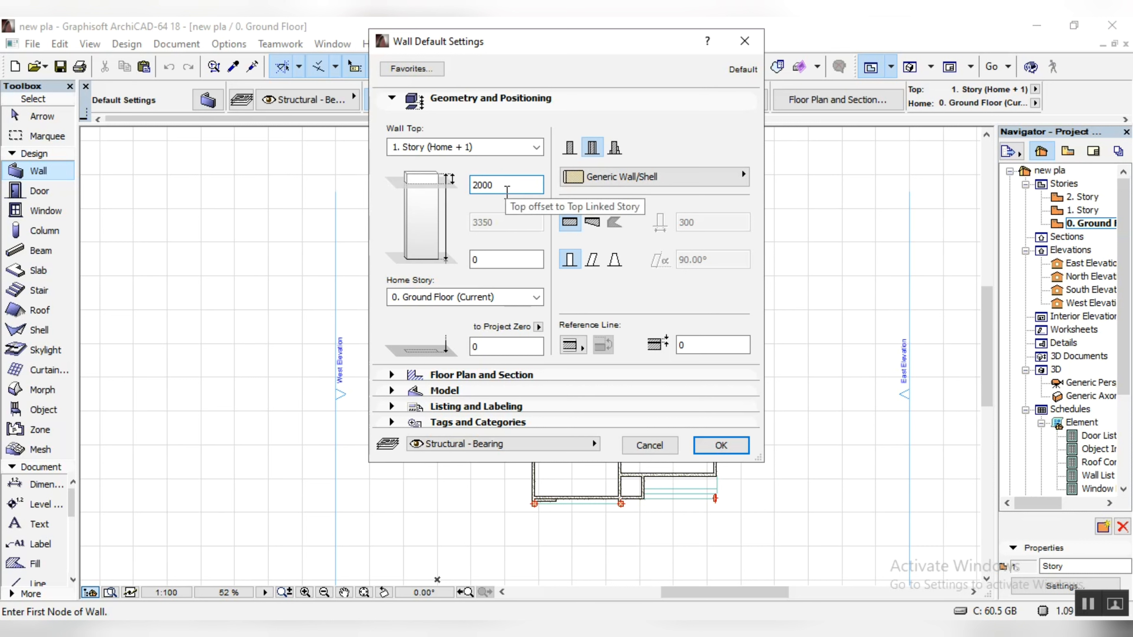
{"action": "left_click", "coordinate": [570, 147]}
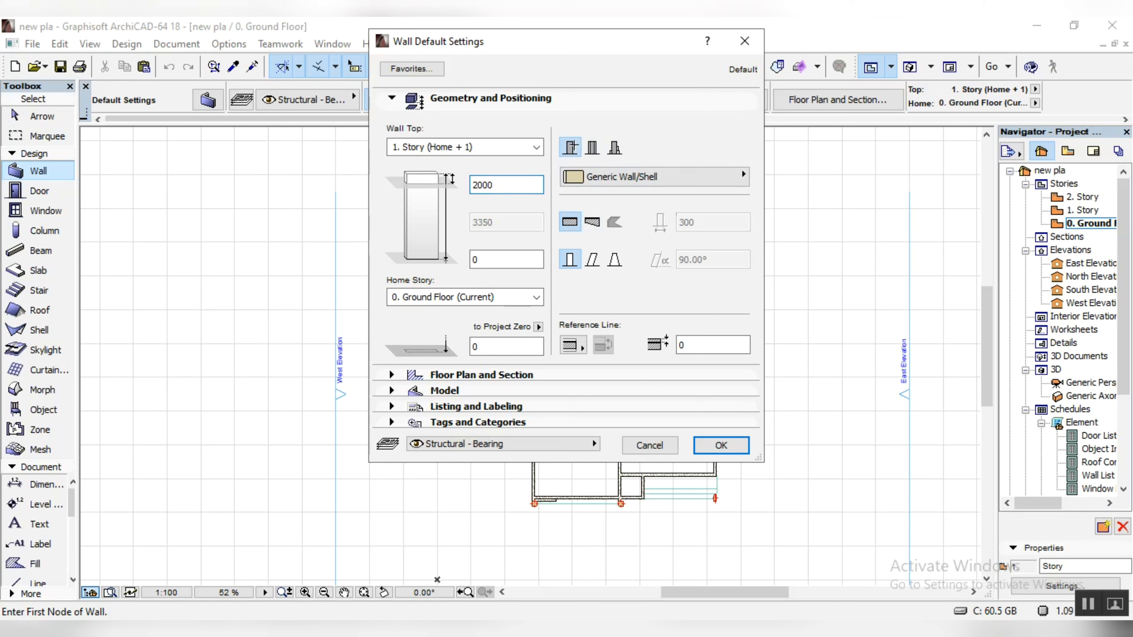
{"action": "double_click", "coordinate": [702, 223]}
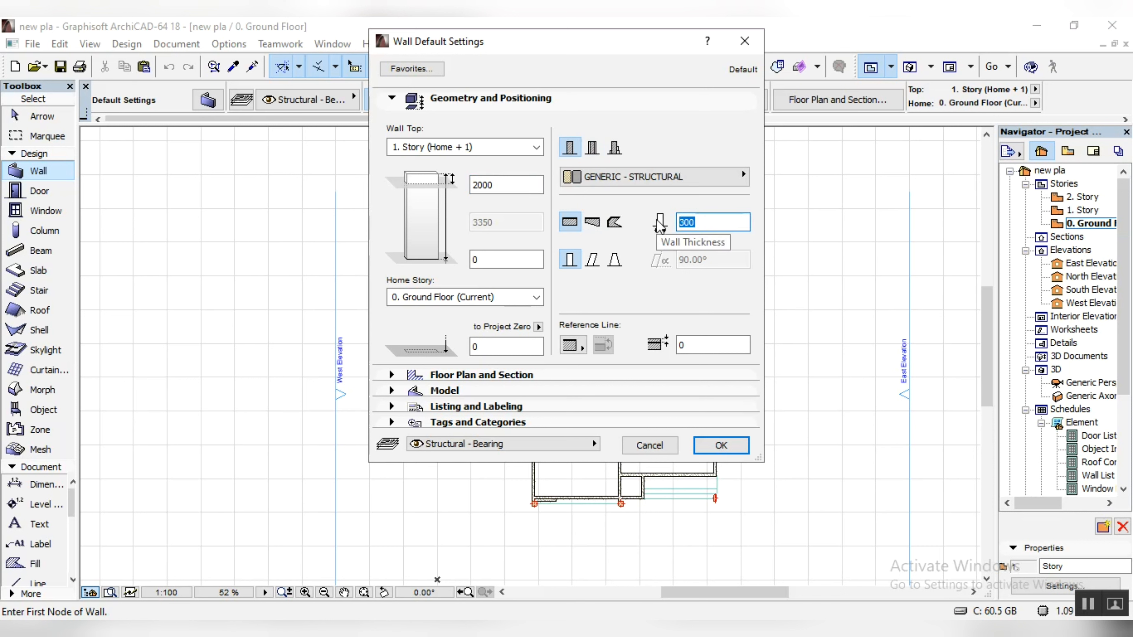
{"action": "type", "text": "150"}
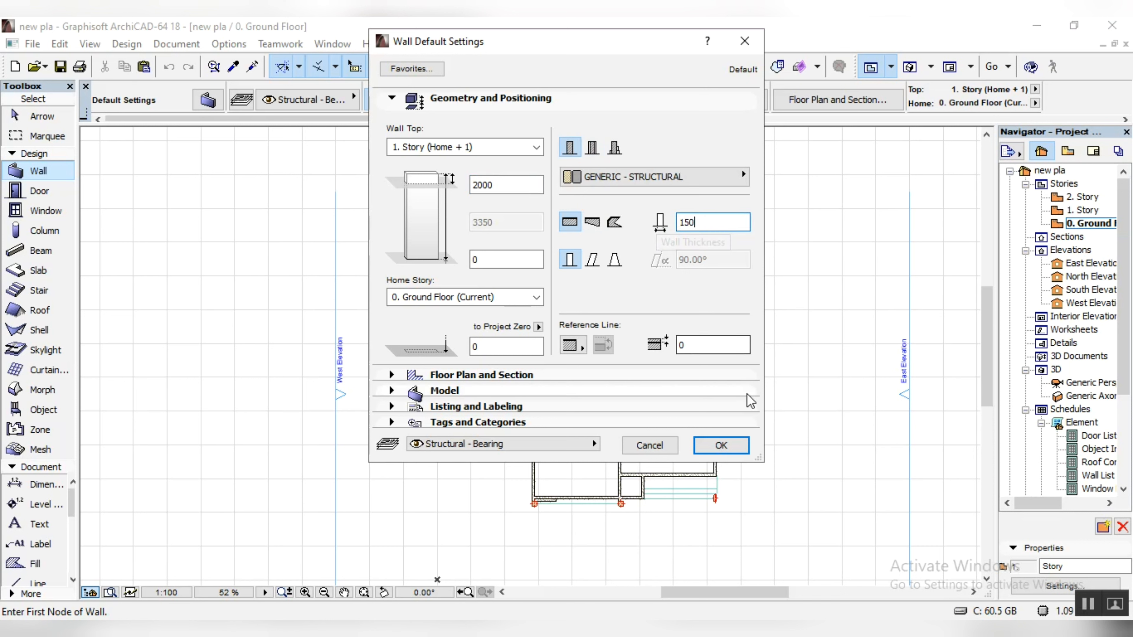
{"action": "left_click", "coordinate": [721, 445]}
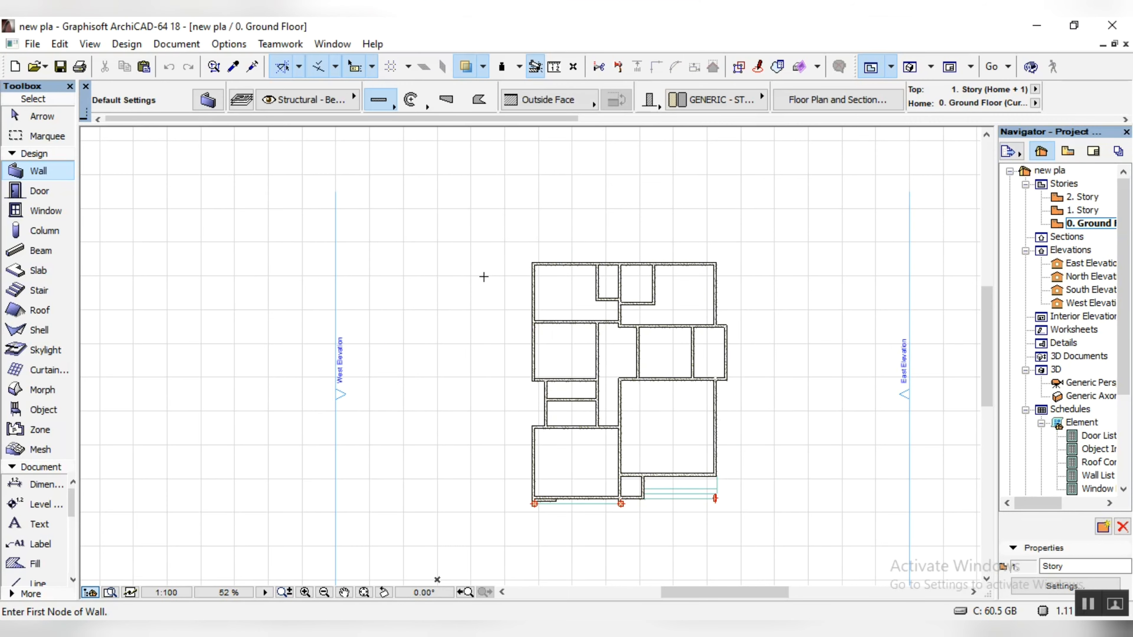
Step: Draw a long horizontal wall north of the house and a long vertical wall along its west side
{"action": "left_click", "coordinate": [367, 204]}
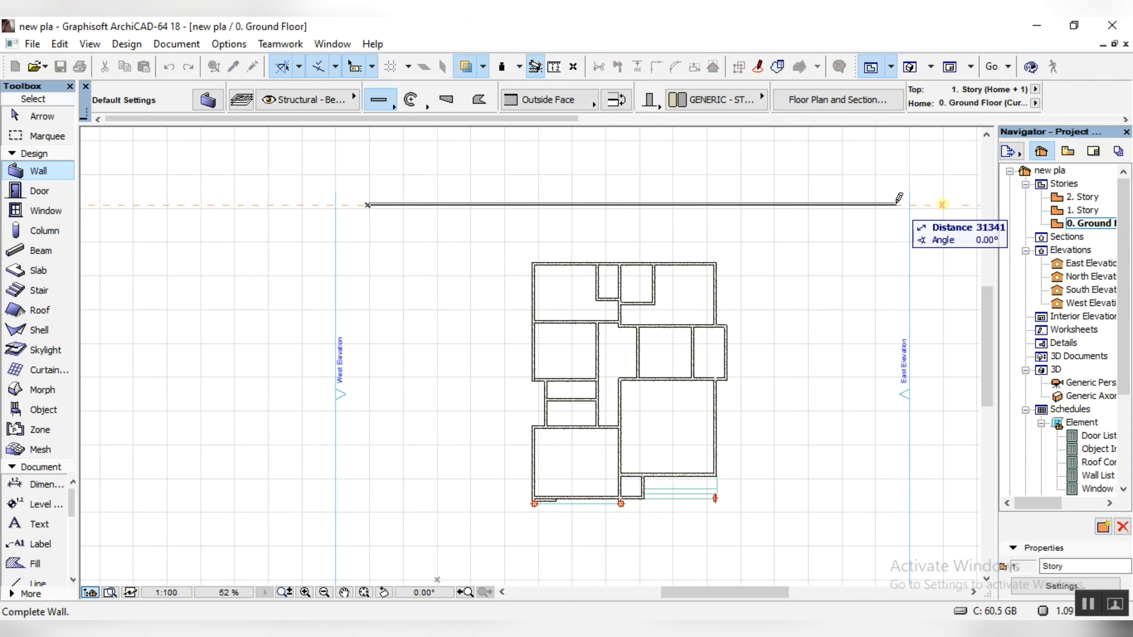
{"action": "left_click", "coordinate": [938, 204]}
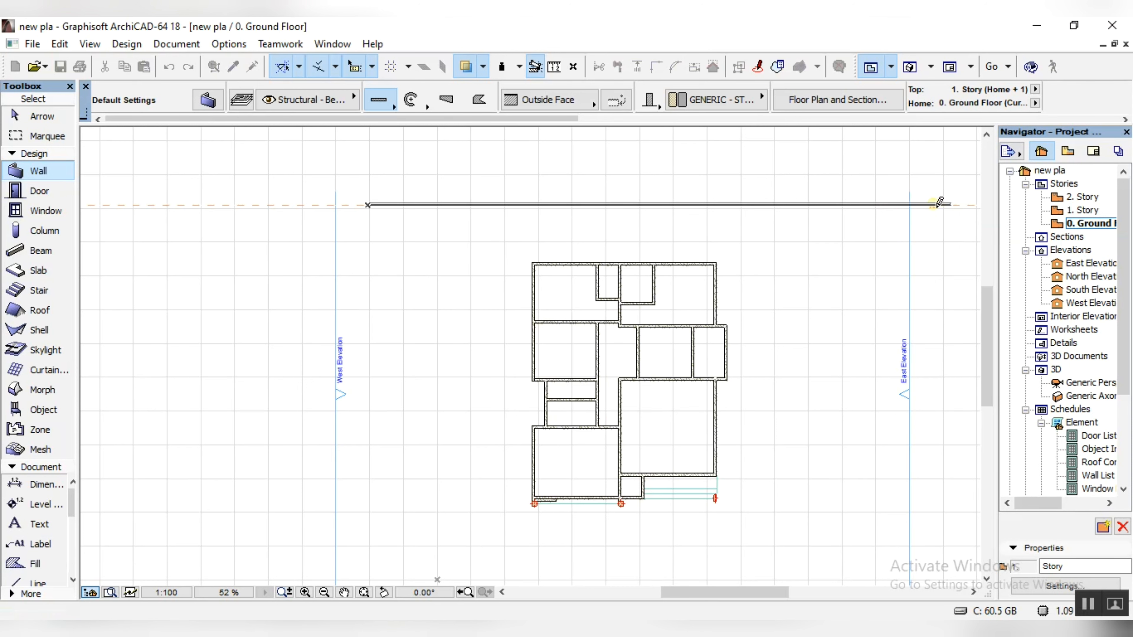
{"action": "left_click", "coordinate": [419, 153]}
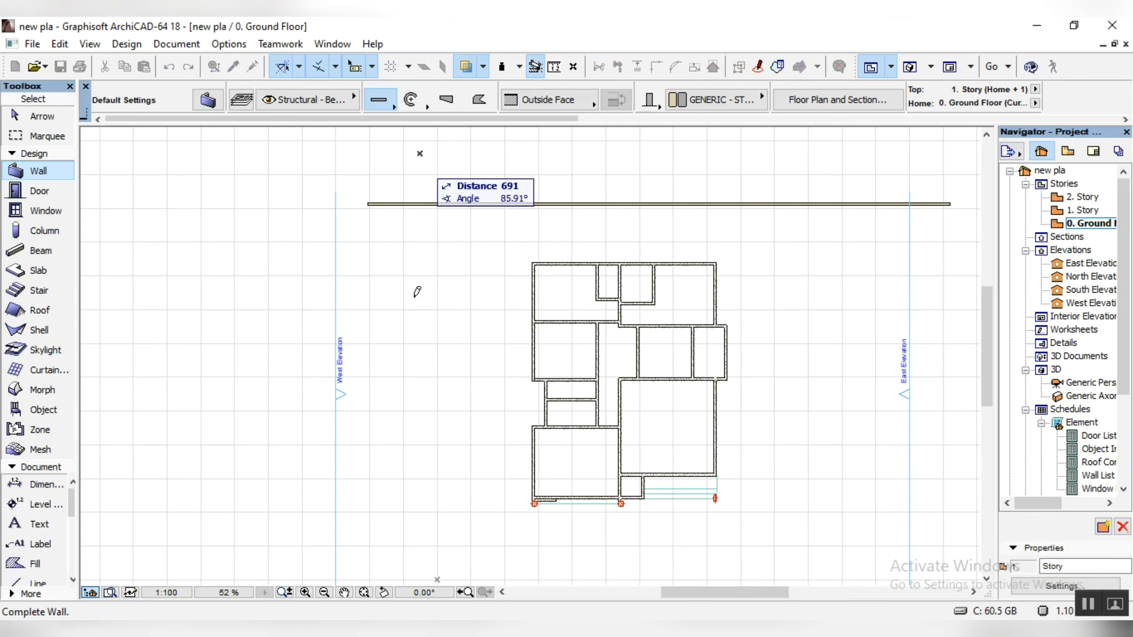
{"action": "scroll", "coordinate": [418, 292], "scroll_direction": "down", "scroll_amount": 3}
{"action": "scroll", "coordinate": [412, 430], "scroll_direction": "up", "scroll_amount": 5}
{"action": "left_click", "coordinate": [411, 461]}
Step: Examine the new boundary walls around the house from several angles in the 3D perspective
{"action": "double_click", "coordinate": [1090, 383]}
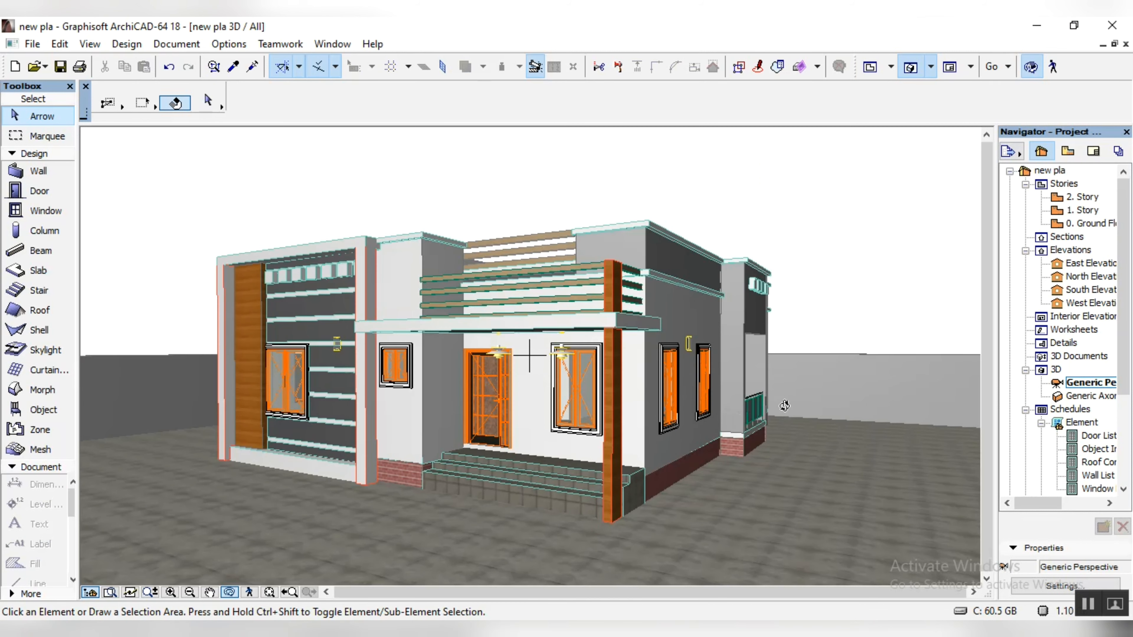
{"action": "left_click_drag", "start_coordinate": [256, 472], "coordinate": [554, 482]}
{"action": "scroll", "coordinate": [598, 456], "scroll_direction": "down", "scroll_amount": 3}
{"action": "left_click_drag", "start_coordinate": [235, 537], "coordinate": [113, 433]}
{"action": "left_click_drag", "start_coordinate": [419, 516], "coordinate": [275, 496]}
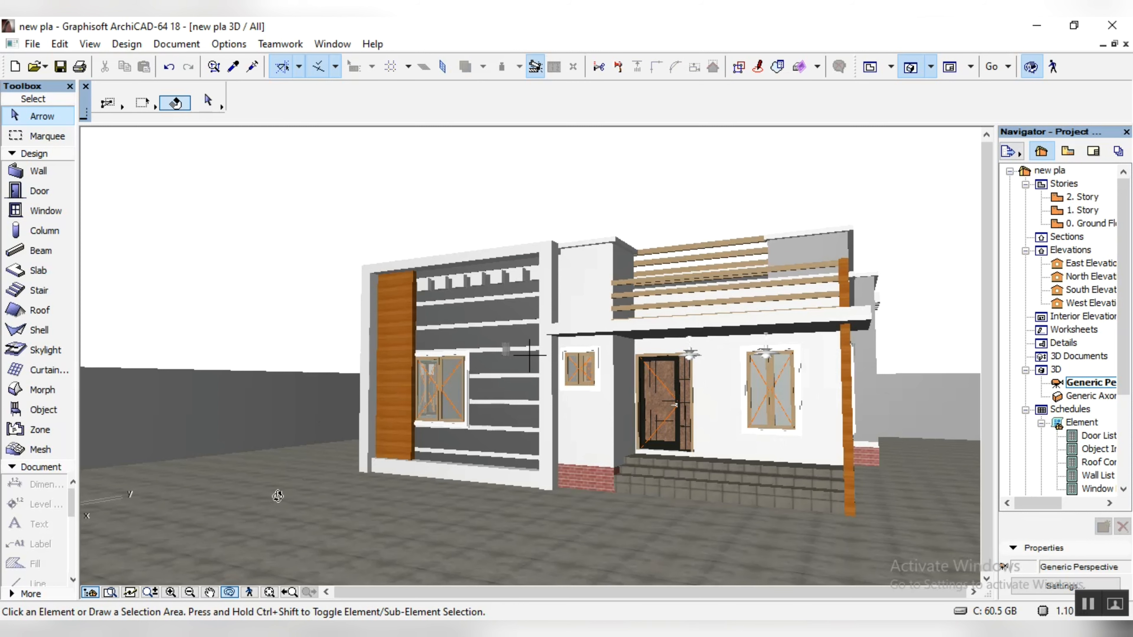
{"action": "left_click_drag", "start_coordinate": [305, 464], "coordinate": [454, 499]}
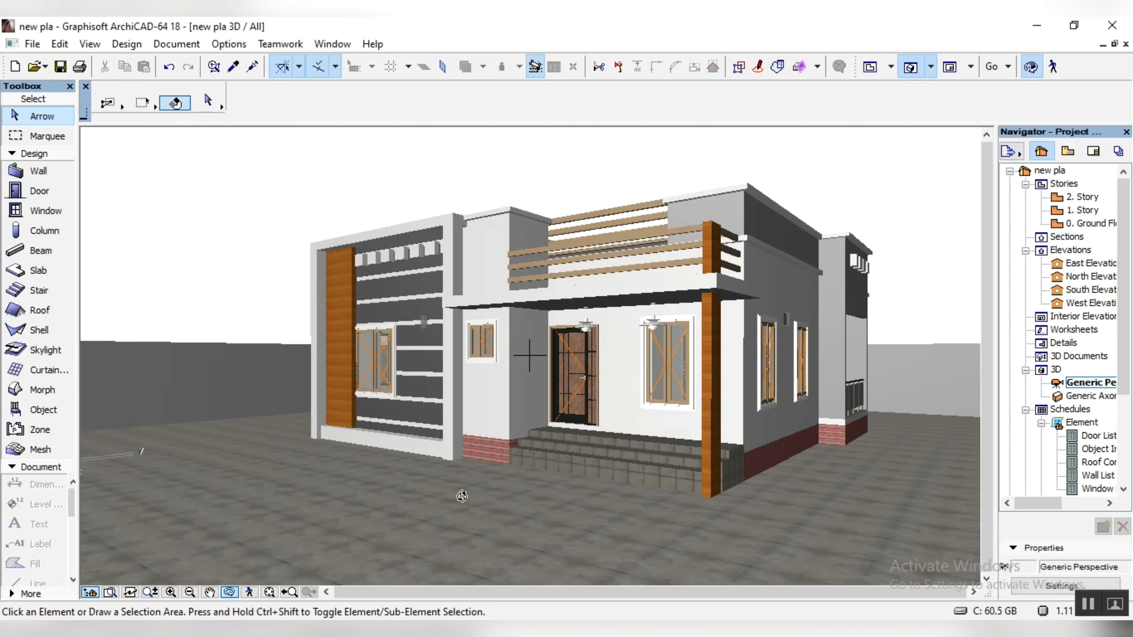
Step: Return to the ground floor plan and set the default column's top offset to 2000
{"action": "double_click", "coordinate": [1084, 223]}
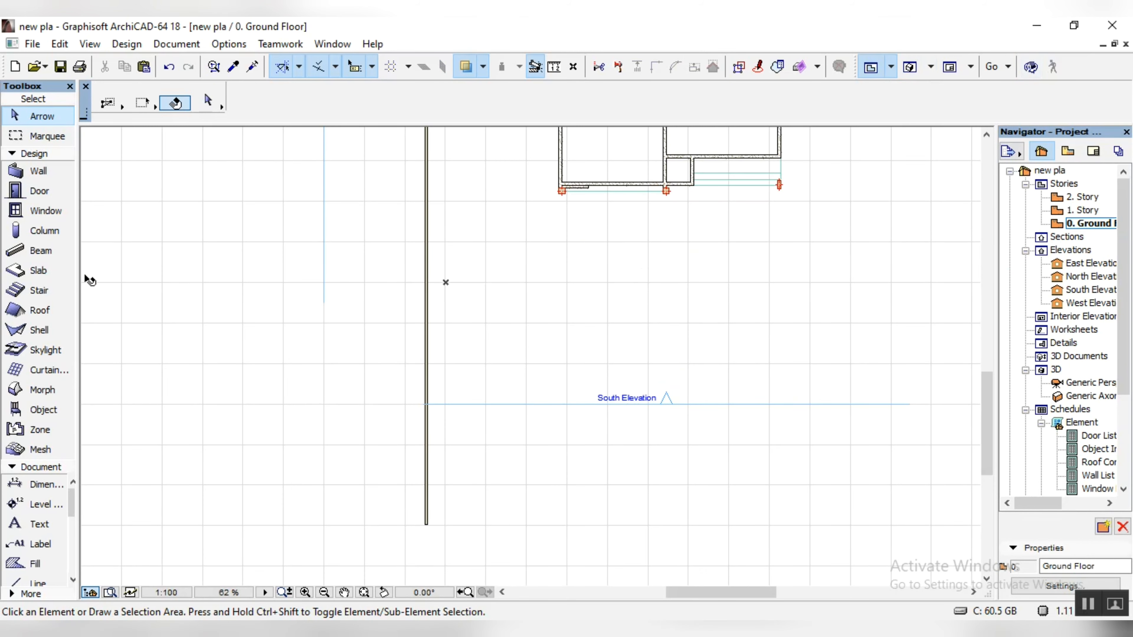
{"action": "left_click", "coordinate": [42, 231]}
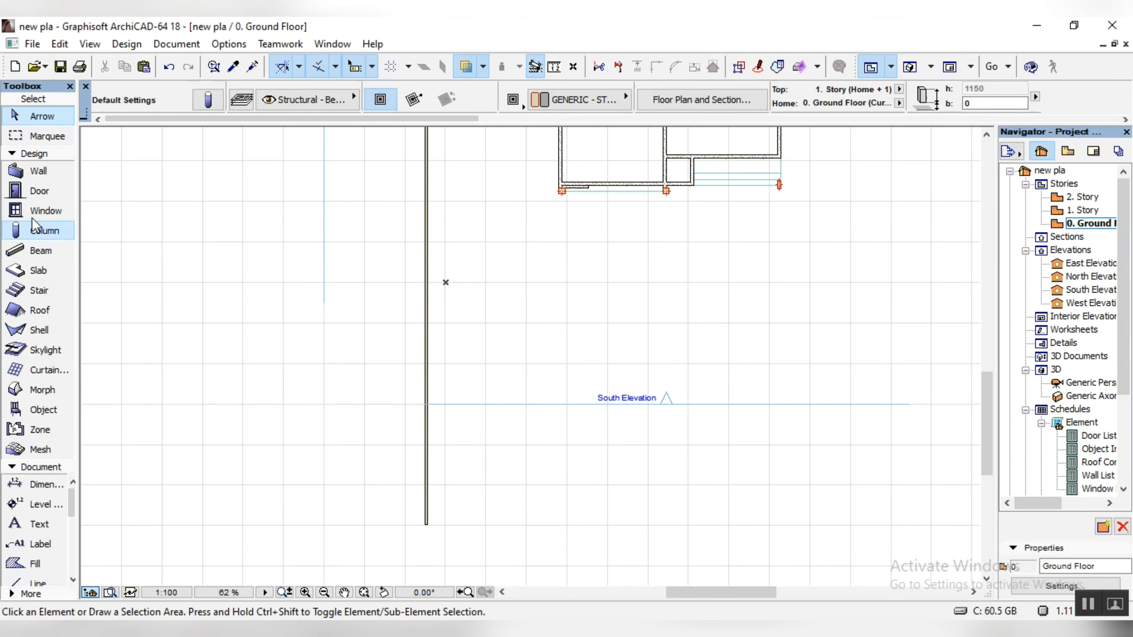
{"action": "left_click", "coordinate": [208, 100]}
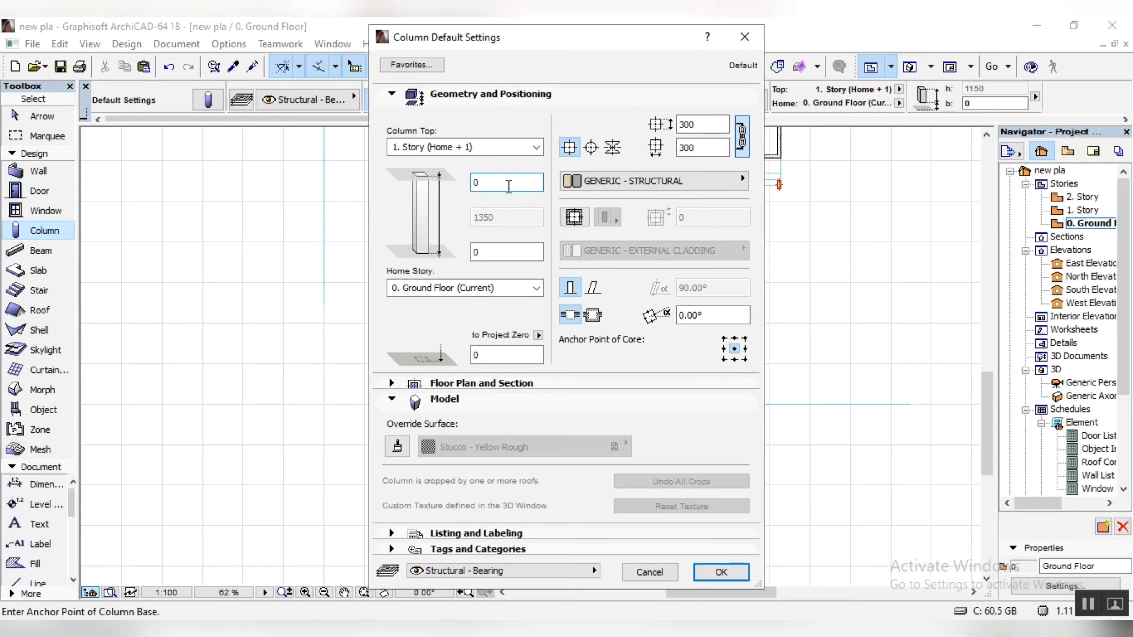
{"action": "type", "text": "2000"}
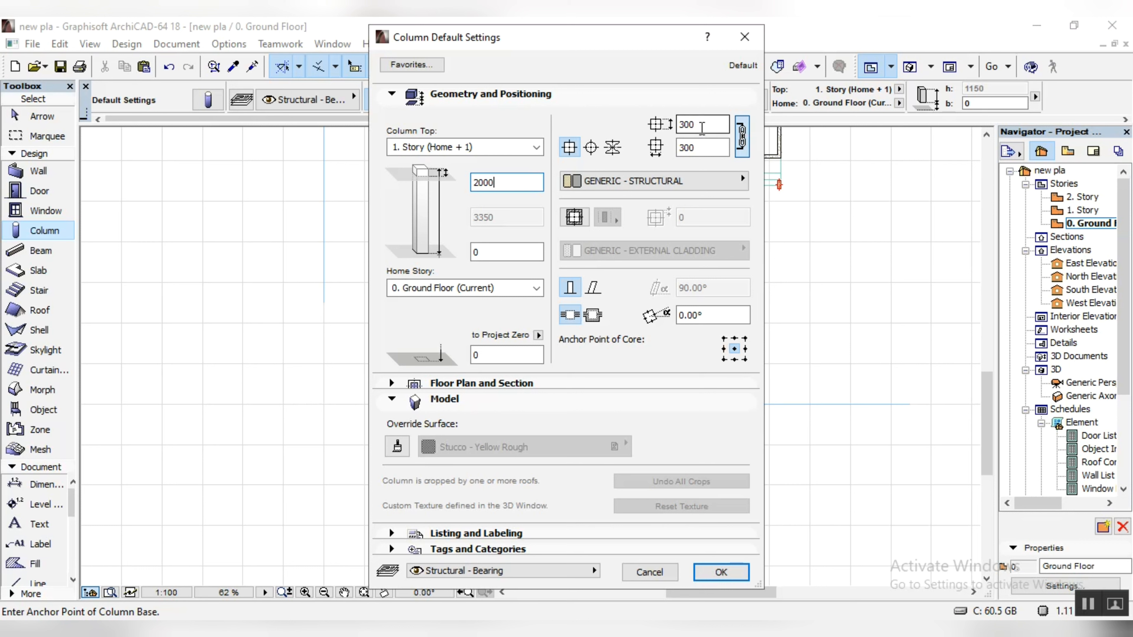
Step: Override the default column's surface with Stucco - White Rough and apply the column settings
{"action": "left_click", "coordinate": [397, 447]}
{"action": "left_click", "coordinate": [594, 447]}
{"action": "scroll", "coordinate": [725, 407], "scroll_direction": "up", "scroll_amount": 3}
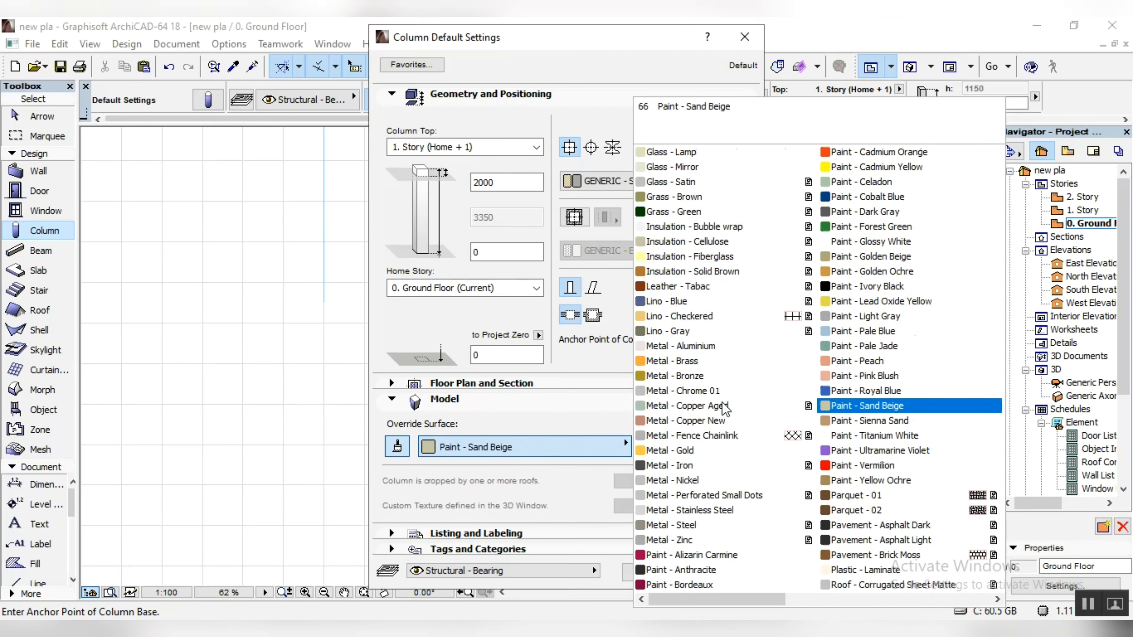
{"action": "scroll", "coordinate": [727, 402], "scroll_direction": "down", "scroll_amount": 6}
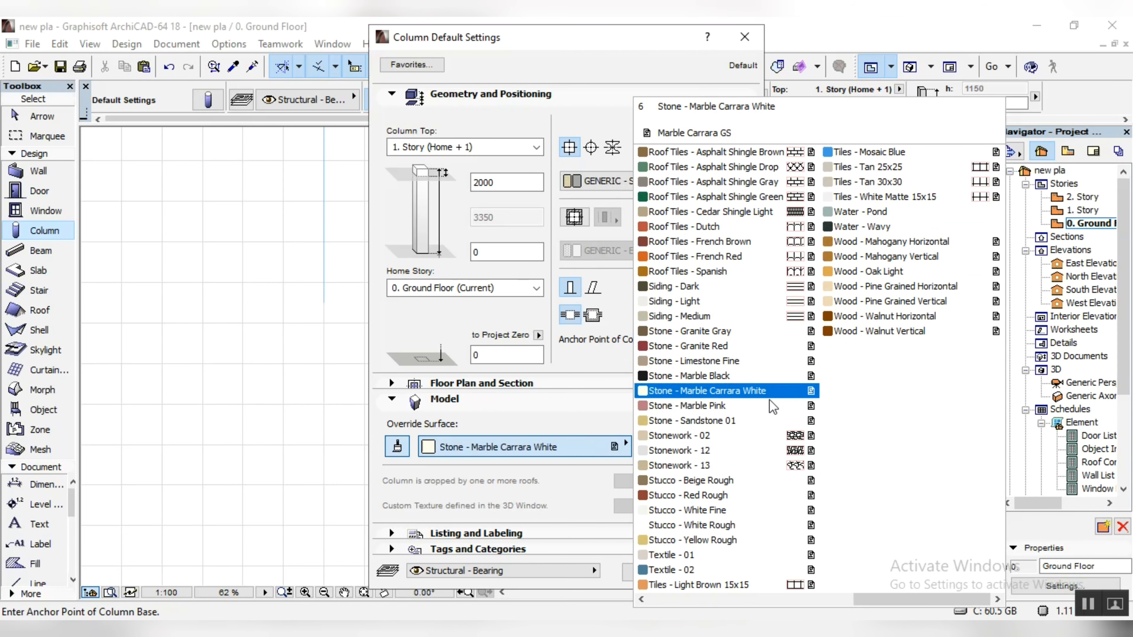
{"action": "left_click", "coordinate": [713, 525]}
{"action": "left_click", "coordinate": [721, 572]}
Step: Start a Drag Multiple Copy of the west boundary wall from the column's centre and enter a distance of 3100
{"action": "left_click", "coordinate": [42, 116]}
{"action": "scroll", "coordinate": [454, 321], "scroll_direction": "up", "scroll_amount": 12}
{"action": "left_click", "coordinate": [475, 307]}
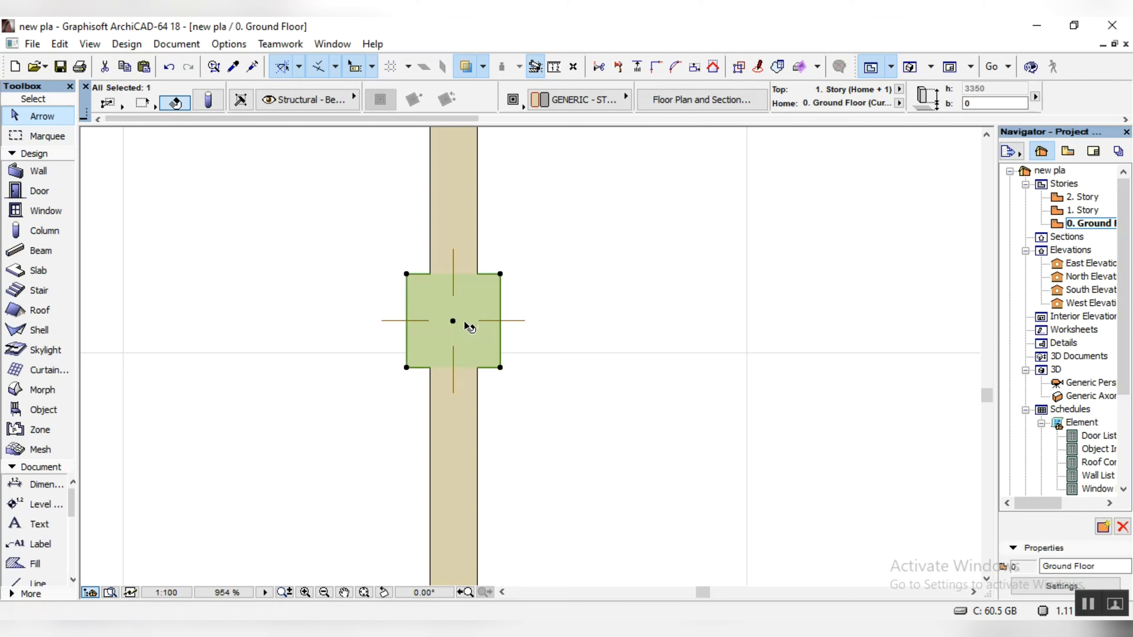
{"action": "right_click", "coordinate": [476, 296]}
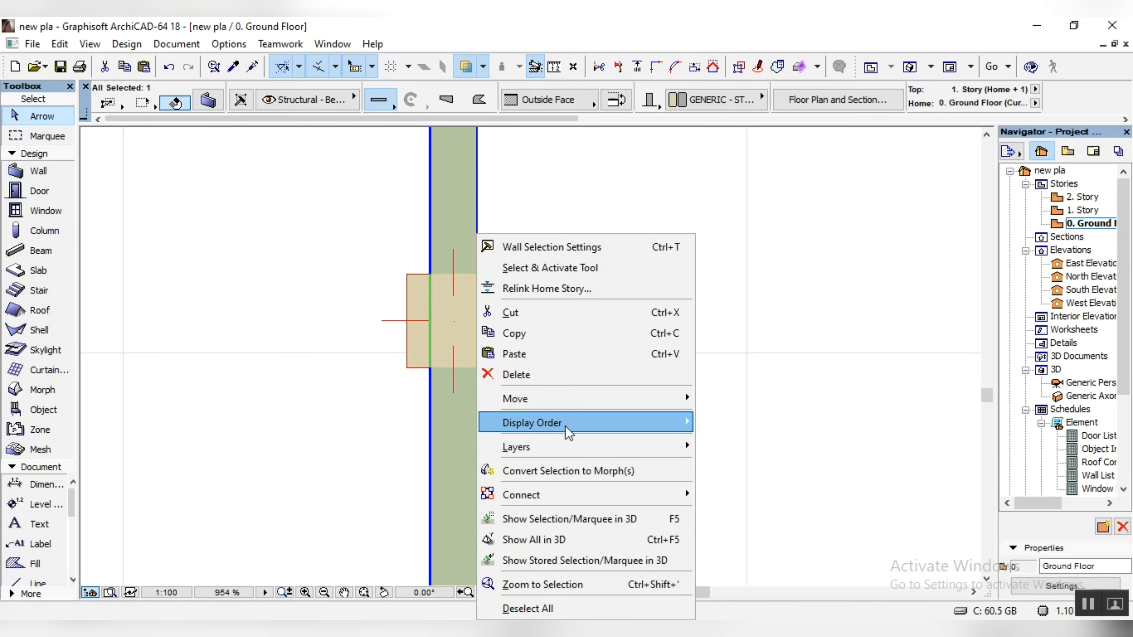
{"action": "mouse_move", "coordinate": [576, 425]}
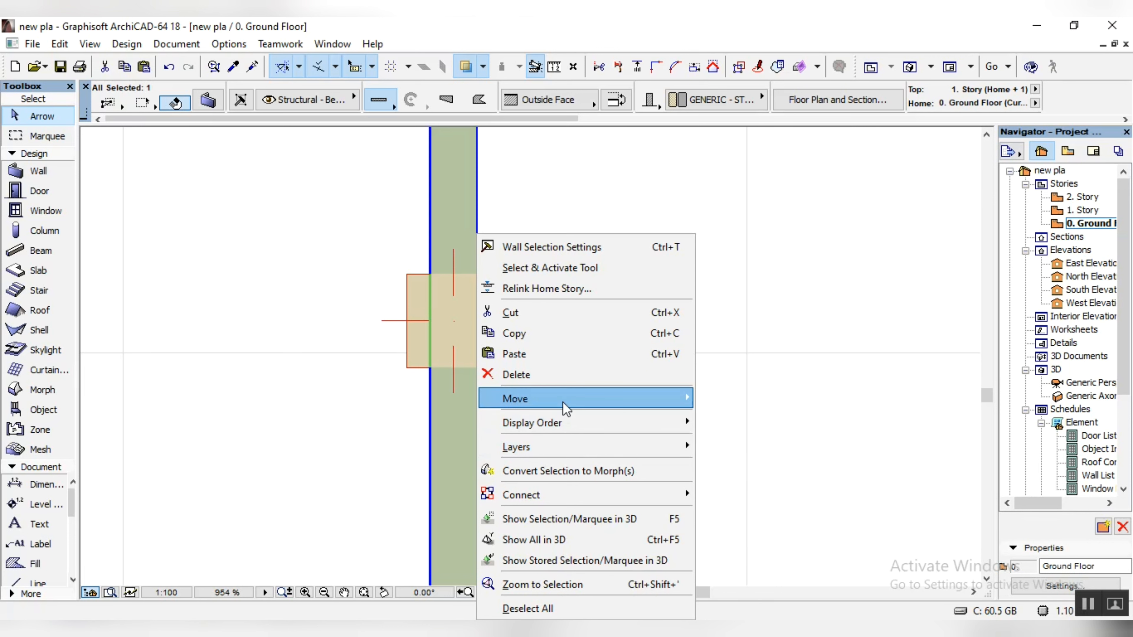
{"action": "mouse_move", "coordinate": [589, 401]}
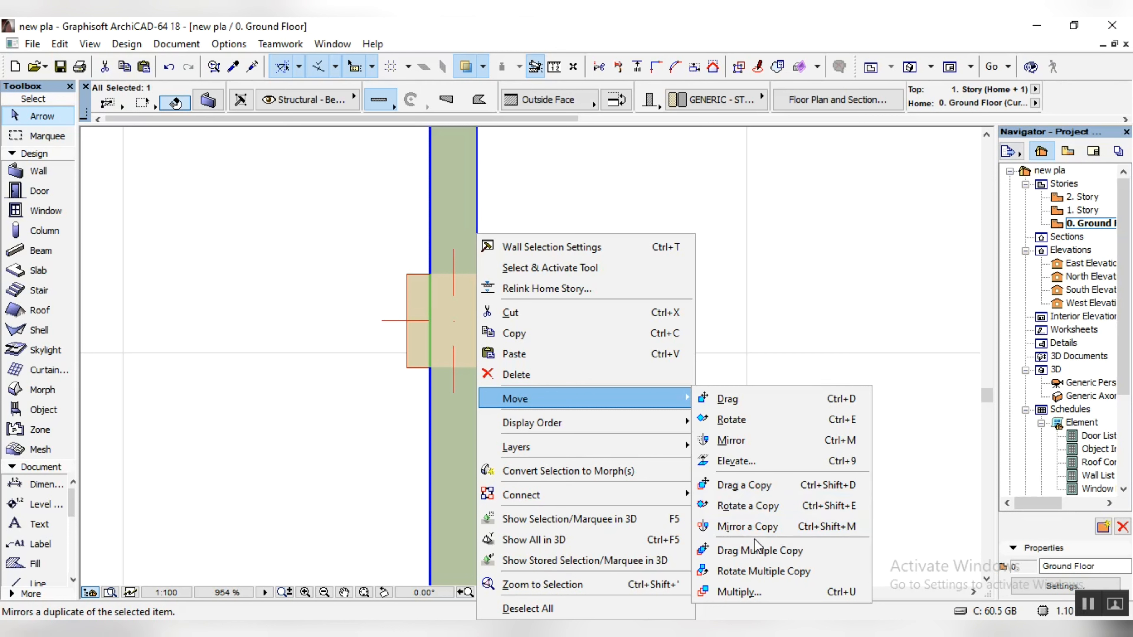
{"action": "left_click", "coordinate": [757, 551]}
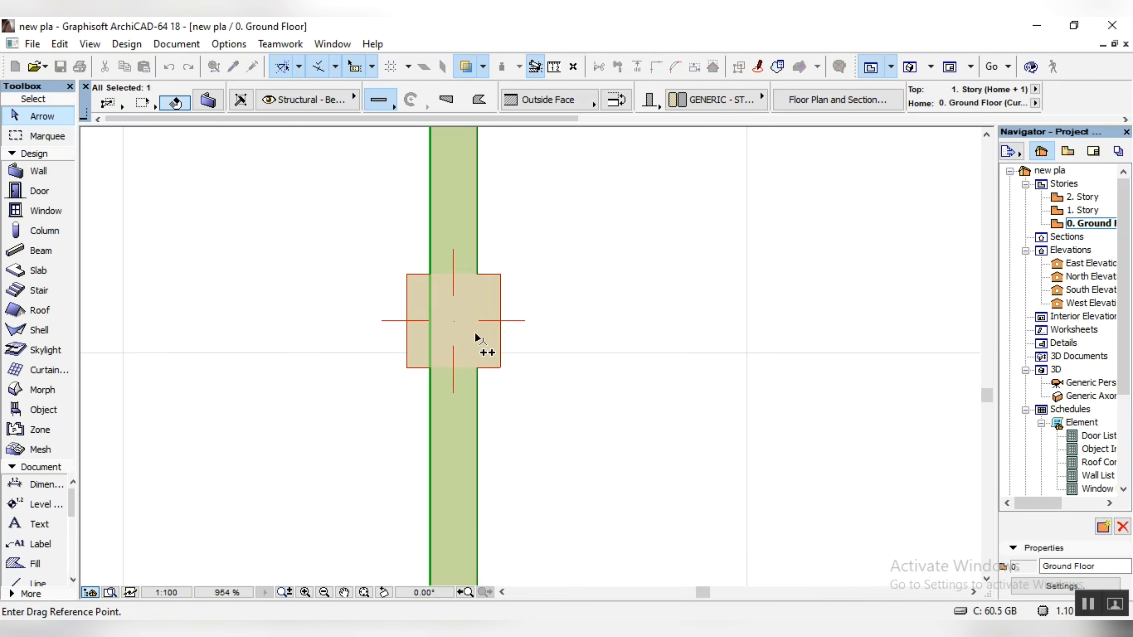
{"action": "left_click", "coordinate": [455, 328]}
{"action": "scroll", "coordinate": [455, 250], "scroll_direction": "down", "scroll_amount": 8}
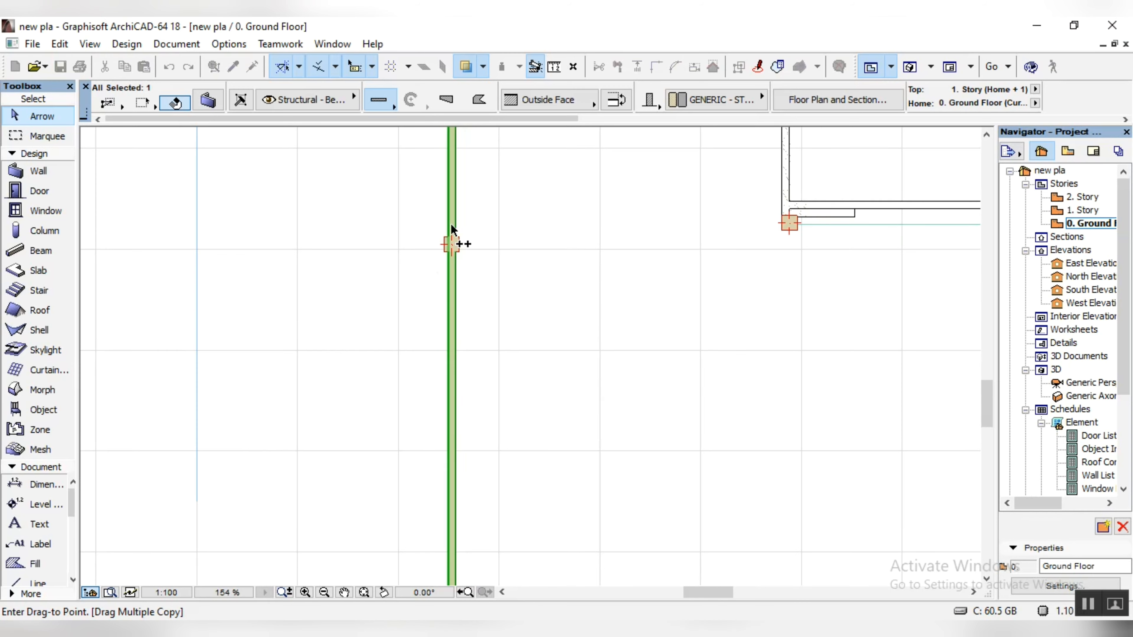
{"action": "scroll", "coordinate": [452, 381], "scroll_direction": "up", "scroll_amount": 5}
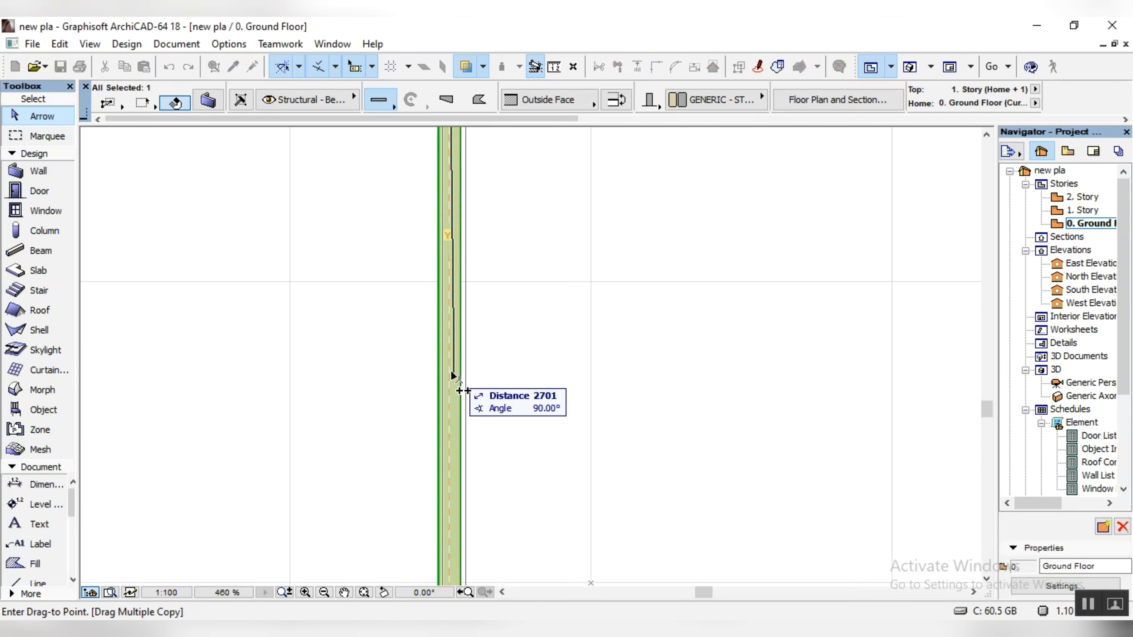
{"action": "type", "text": "3100"}
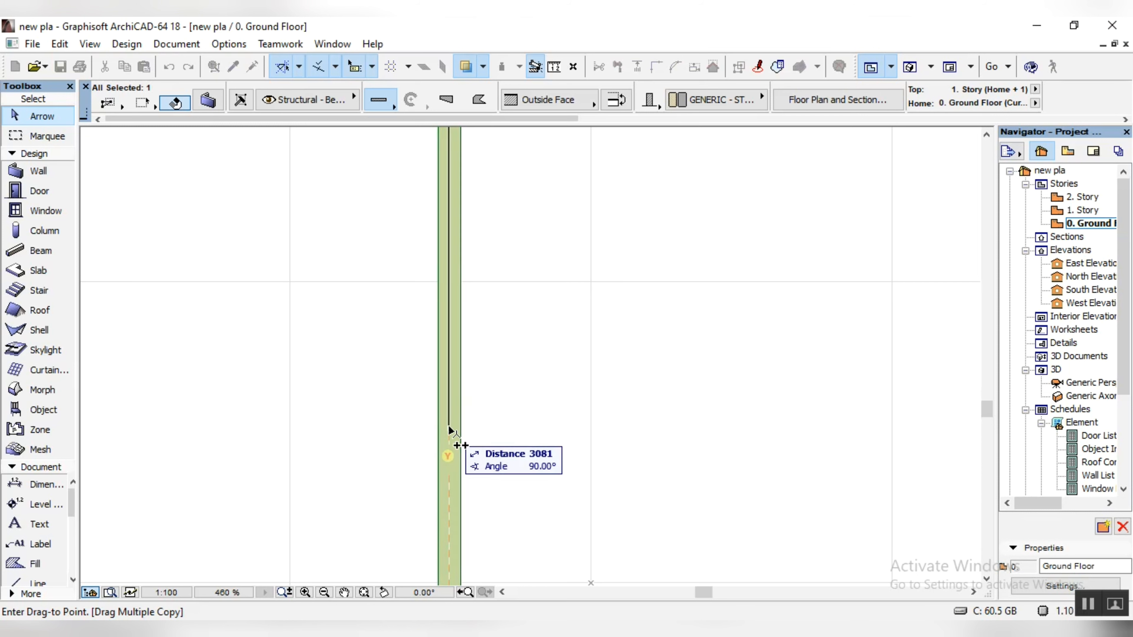
Step: Place further Drag Multiple Copy copies of the west boundary wall along its length at distances of 6200 and 3100
{"action": "scroll", "coordinate": [450, 324], "scroll_direction": "down", "scroll_amount": 3}
{"action": "scroll", "coordinate": [454, 426], "scroll_direction": "down", "scroll_amount": 3}
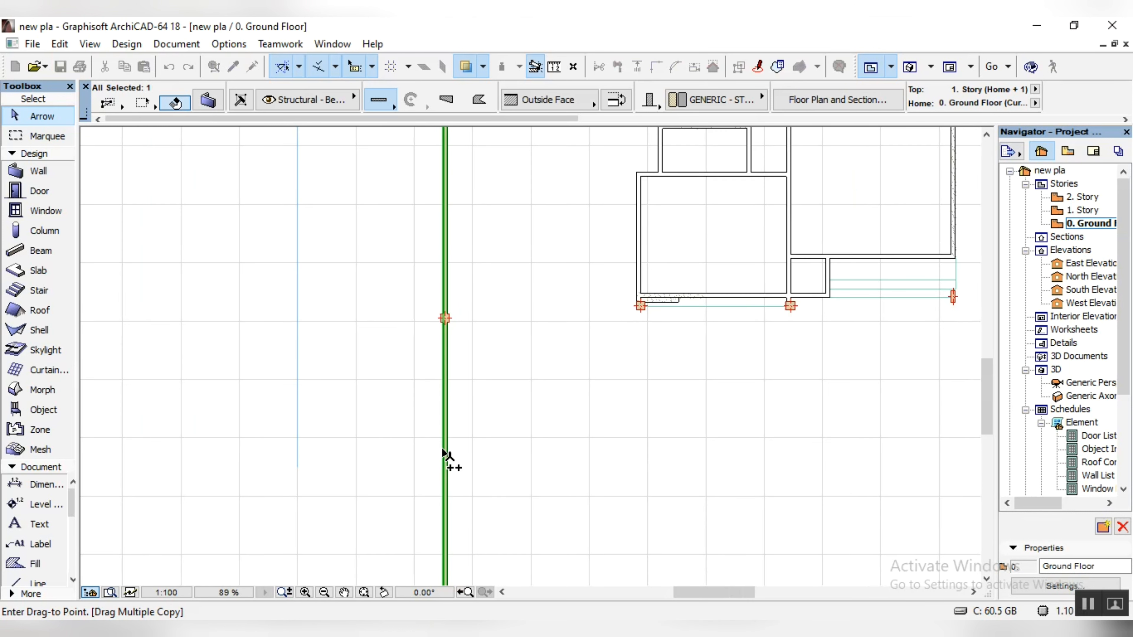
{"action": "scroll", "coordinate": [427, 464], "scroll_direction": "up", "scroll_amount": 5}
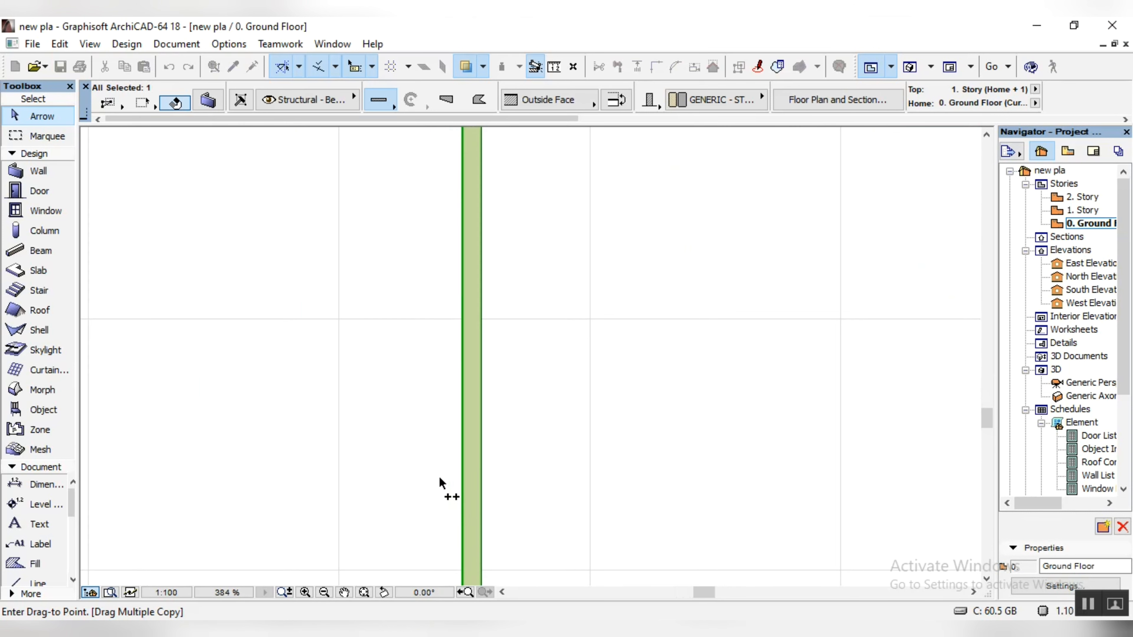
{"action": "type", "text": "6200"}
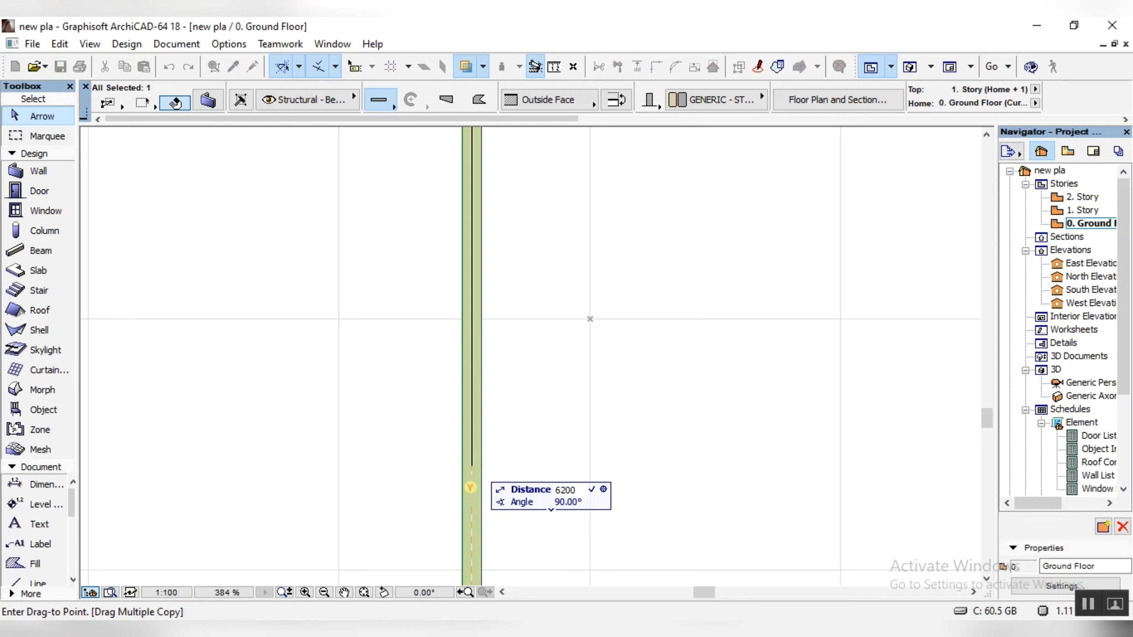
{"action": "key", "text": "Return"}
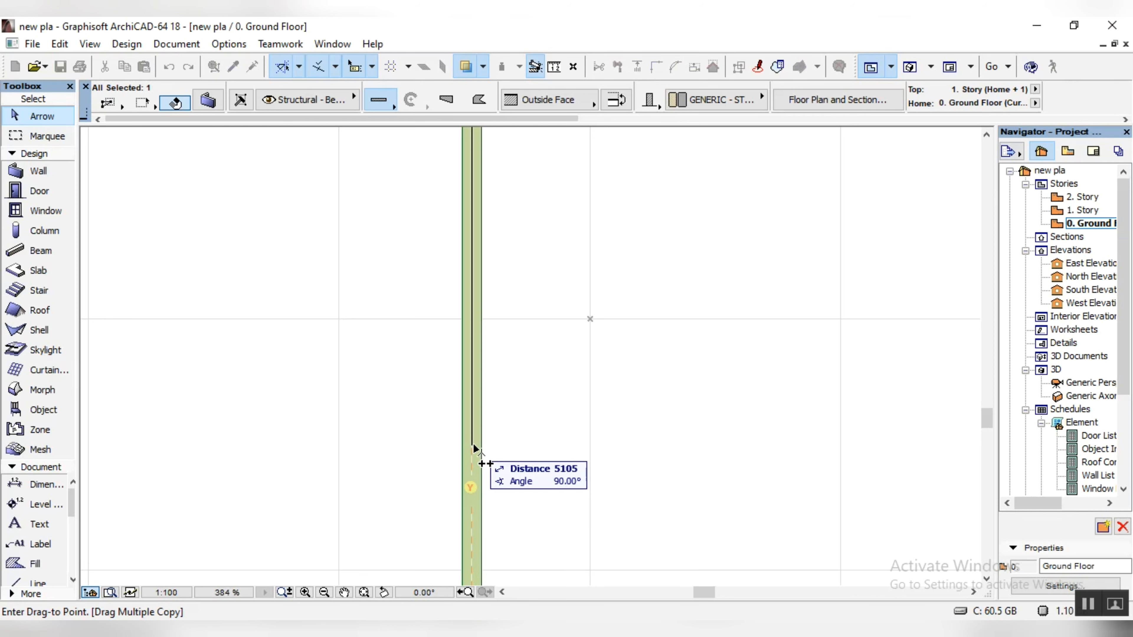
{"action": "type", "text": "3"}
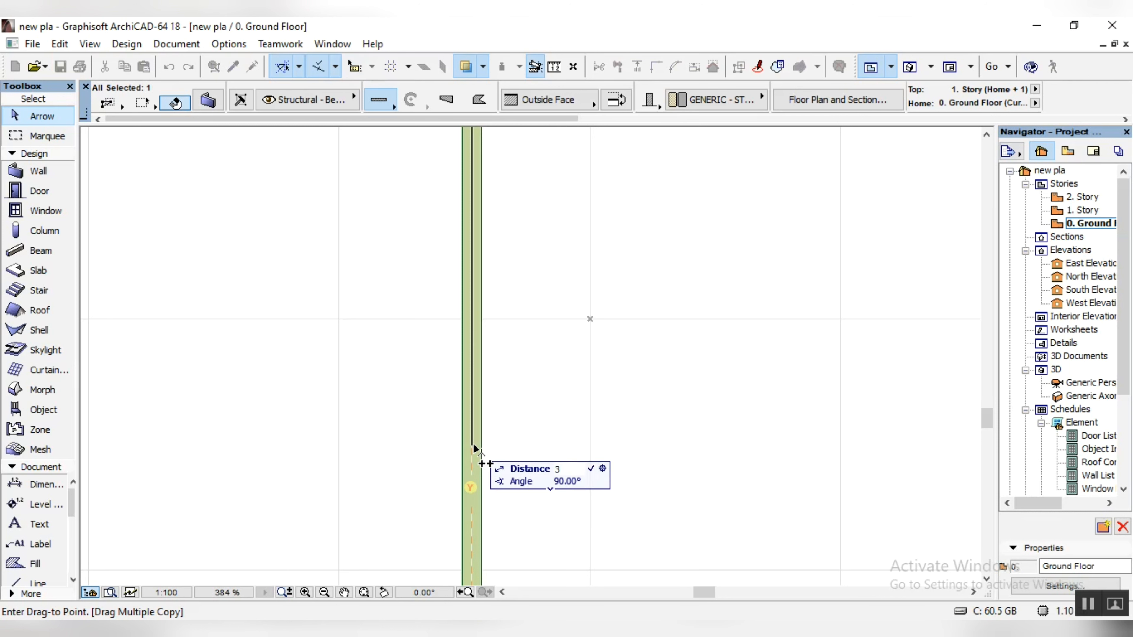
{"action": "type", "text": "100"}
{"action": "key", "text": "Return"}
Step: Check the west boundary wall and its column in the Generic Perspective, and return to the ground floor plan
{"action": "double_click", "coordinate": [1090, 383]}
{"action": "scroll", "coordinate": [232, 386], "scroll_direction": "up", "scroll_amount": 4}
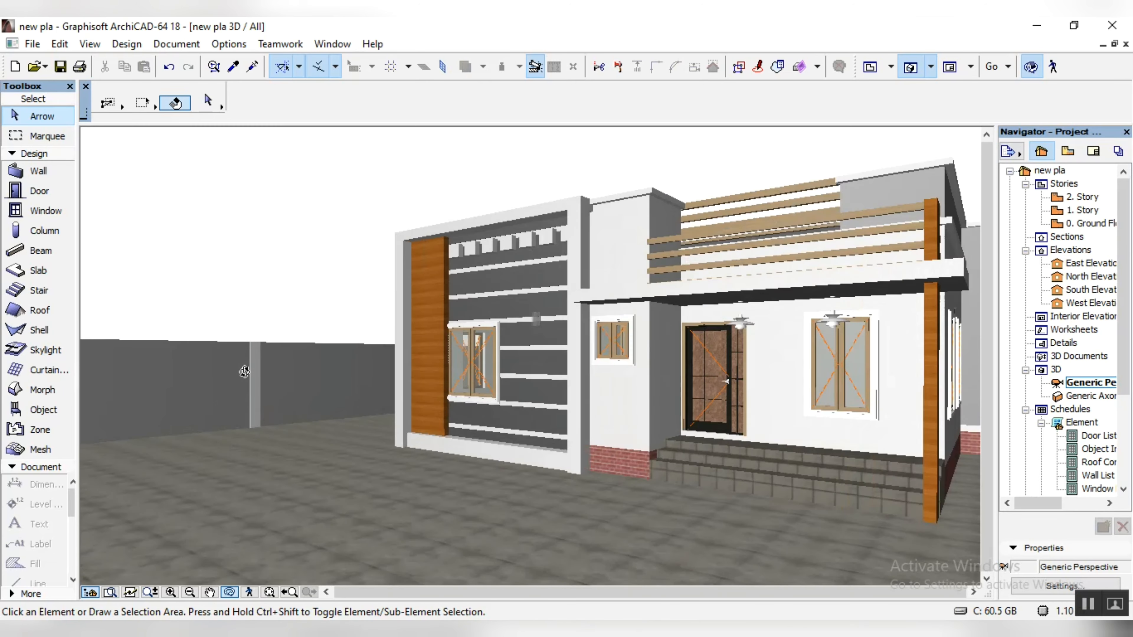
{"action": "scroll", "coordinate": [356, 379], "scroll_direction": "down", "scroll_amount": 1}
{"action": "double_click", "coordinate": [1093, 223]}
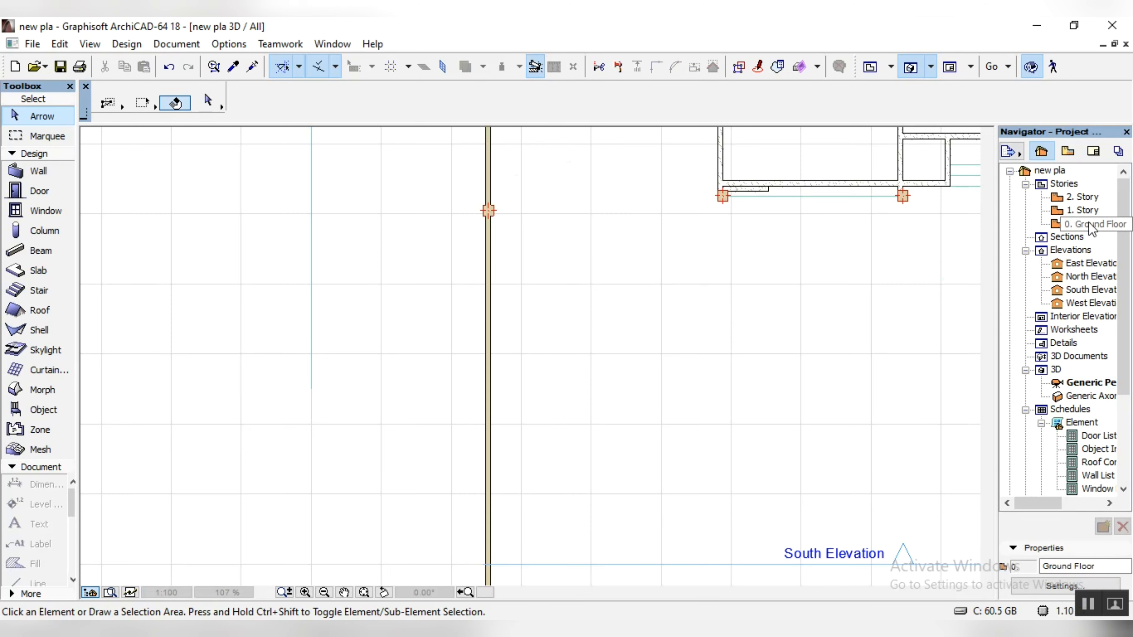
Step: Start a Drag Multiple Copy of the west wall's column from its centre and place a copy 6200 to the south
{"action": "scroll", "coordinate": [504, 230], "scroll_direction": "up", "scroll_amount": 4}
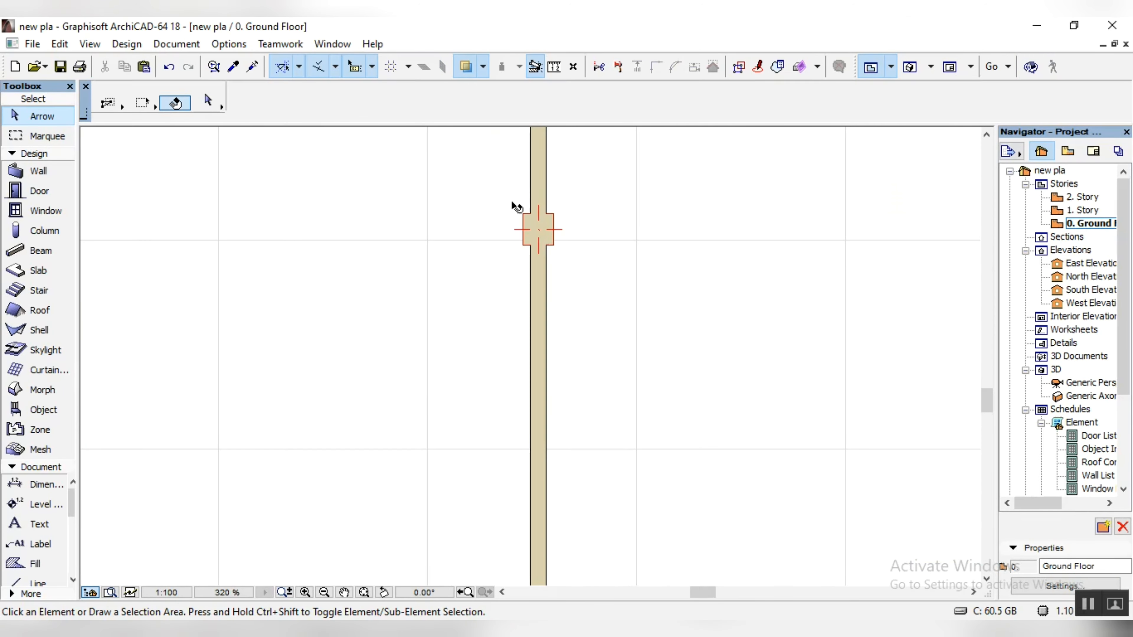
{"action": "left_click", "coordinate": [550, 226]}
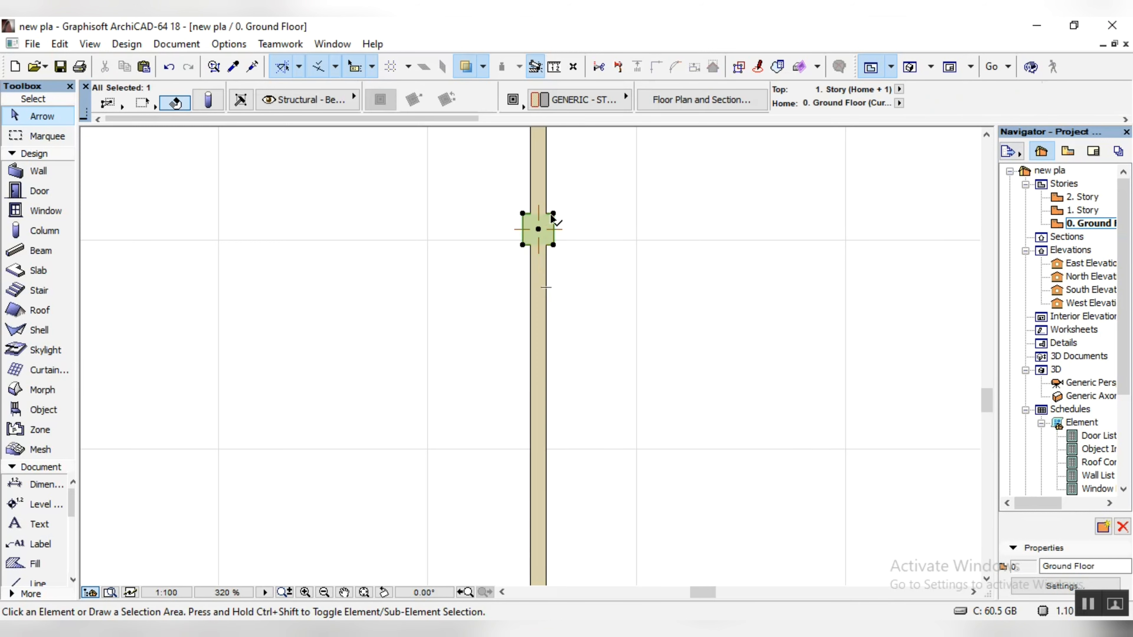
{"action": "right_click", "coordinate": [552, 218]}
{"action": "mouse_move", "coordinate": [718, 407]}
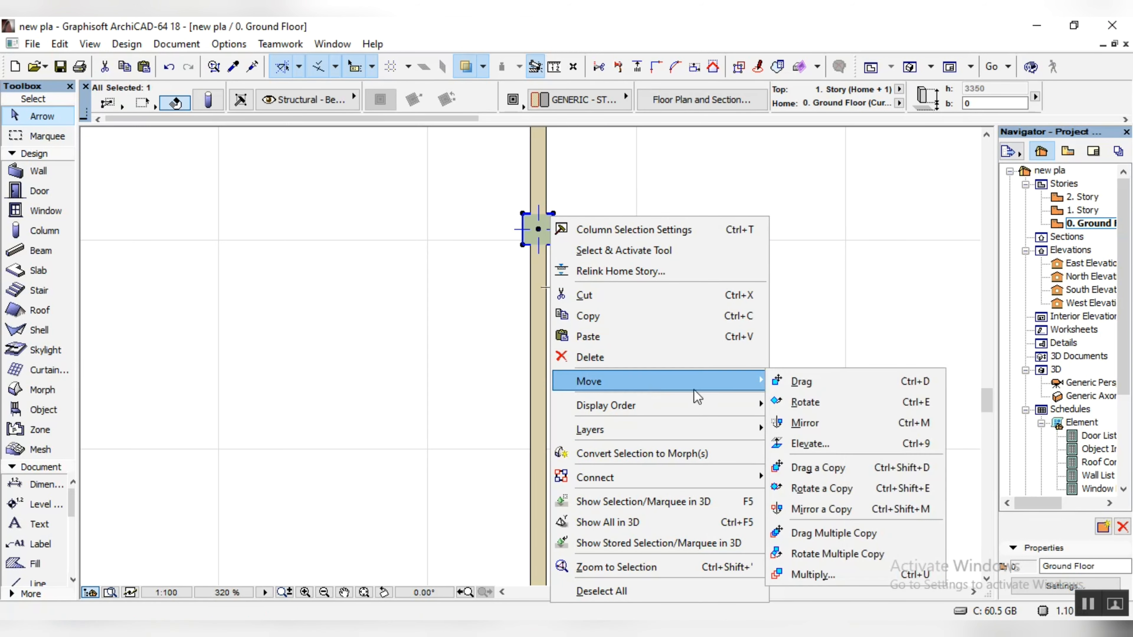
{"action": "left_click", "coordinate": [822, 534]}
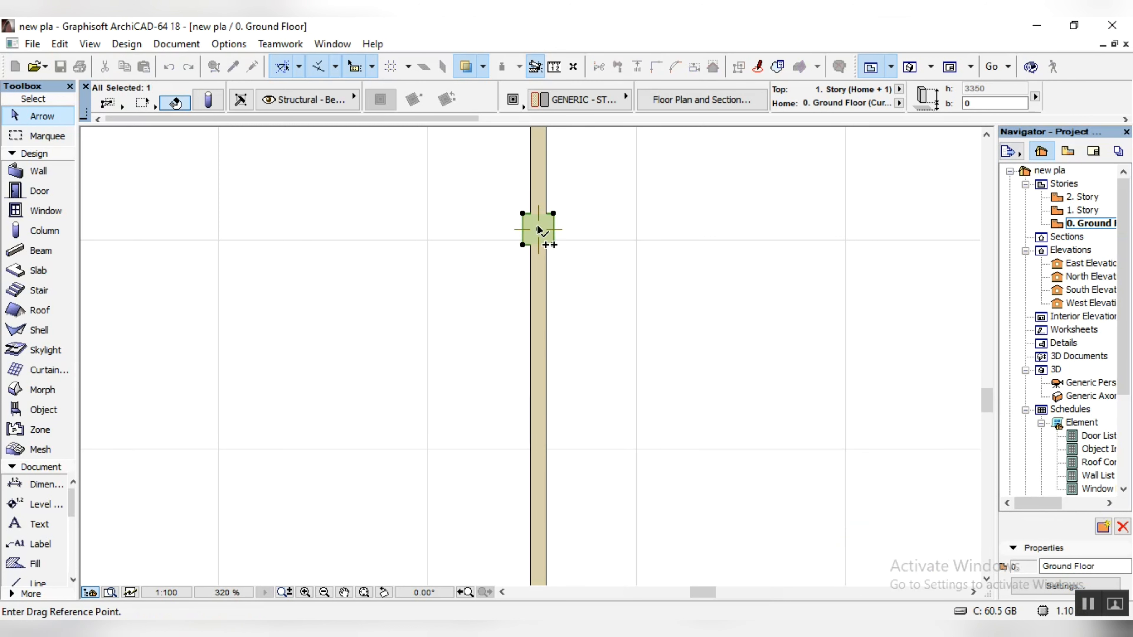
{"action": "left_click", "coordinate": [539, 229]}
{"action": "scroll", "coordinate": [540, 338], "scroll_direction": "down", "scroll_amount": 8}
{"action": "scroll", "coordinate": [544, 464], "scroll_direction": "up", "scroll_amount": 7}
{"action": "scroll", "coordinate": [539, 420], "scroll_direction": "up", "scroll_amount": 1}
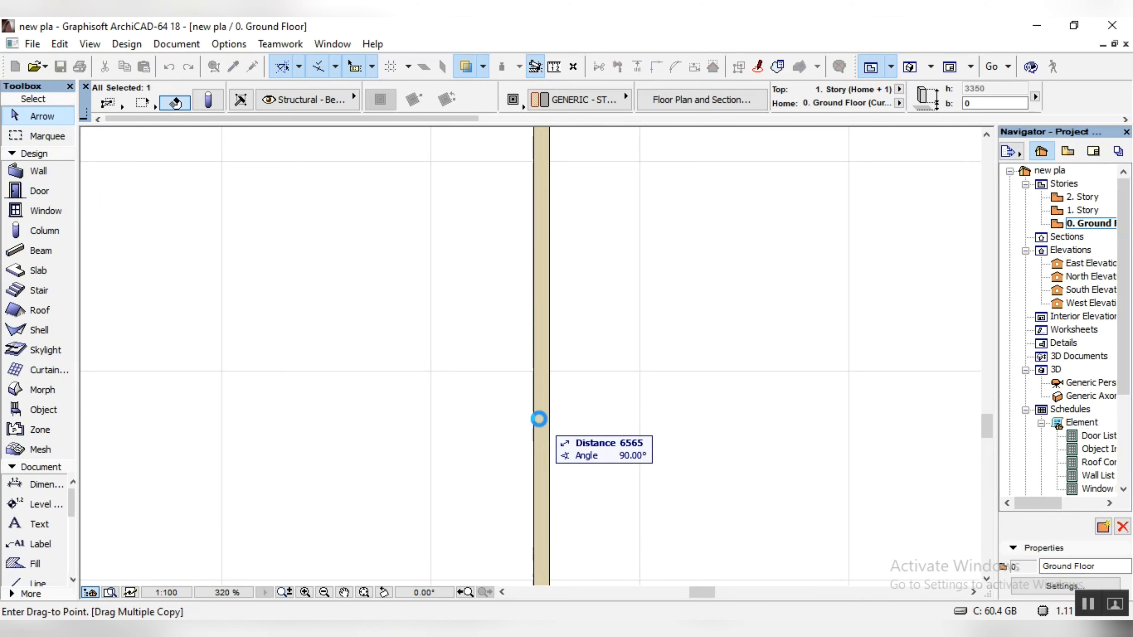
{"action": "type", "text": "62"}
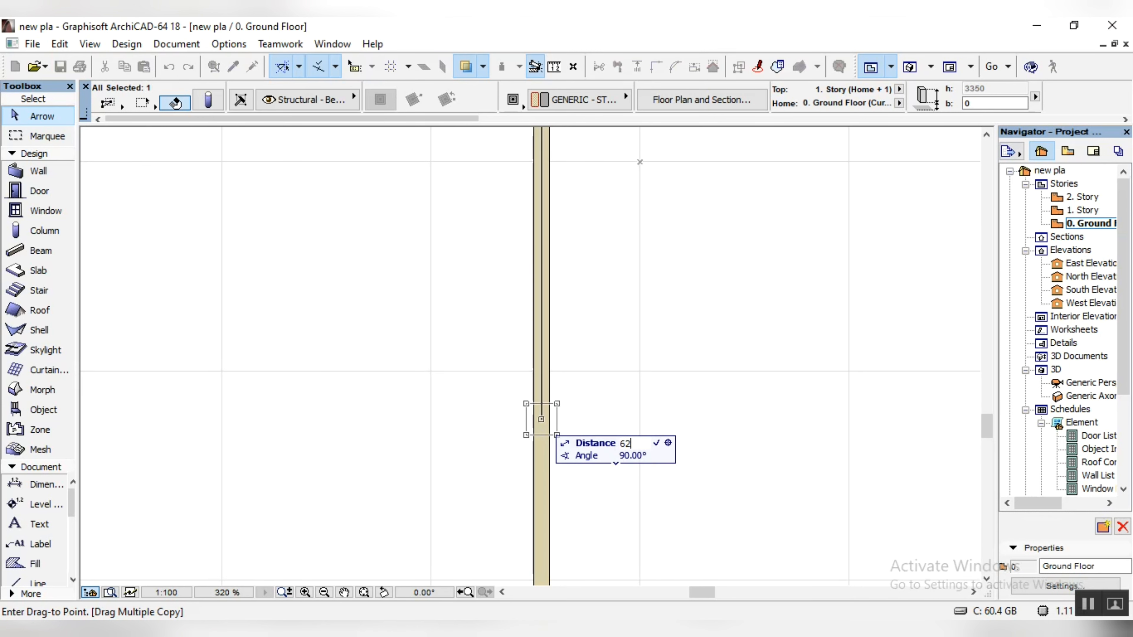
{"action": "key", "text": "Return"}
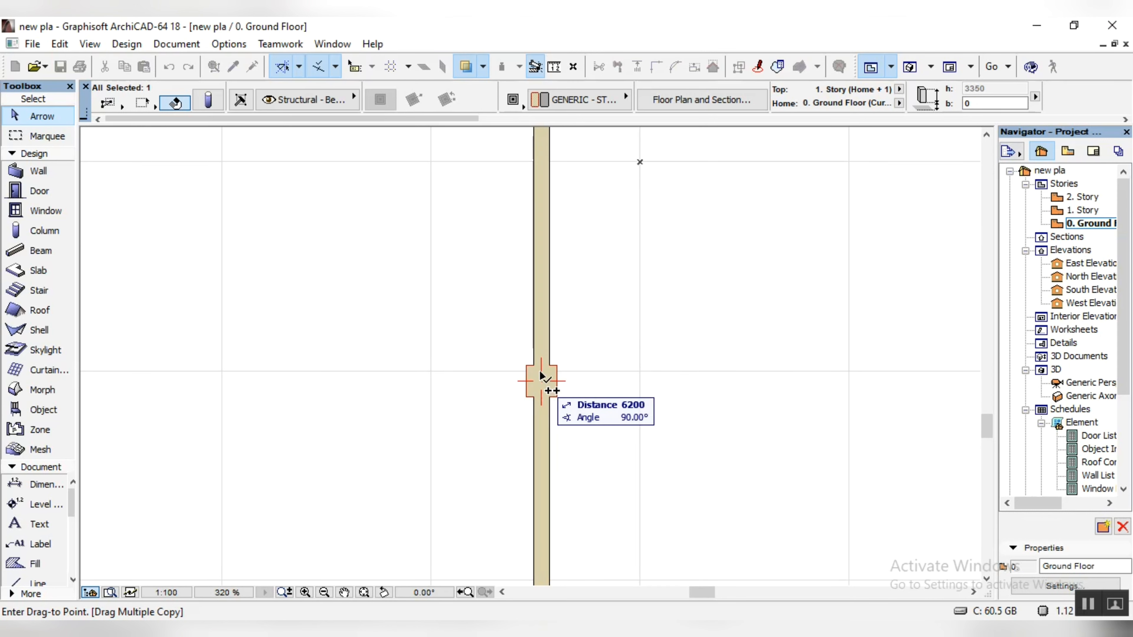
Step: Place another copy of the column 9300 south of the original along the west boundary wall
{"action": "scroll", "coordinate": [543, 352], "scroll_direction": "down", "scroll_amount": 5}
{"action": "scroll", "coordinate": [545, 431], "scroll_direction": "up", "scroll_amount": 6}
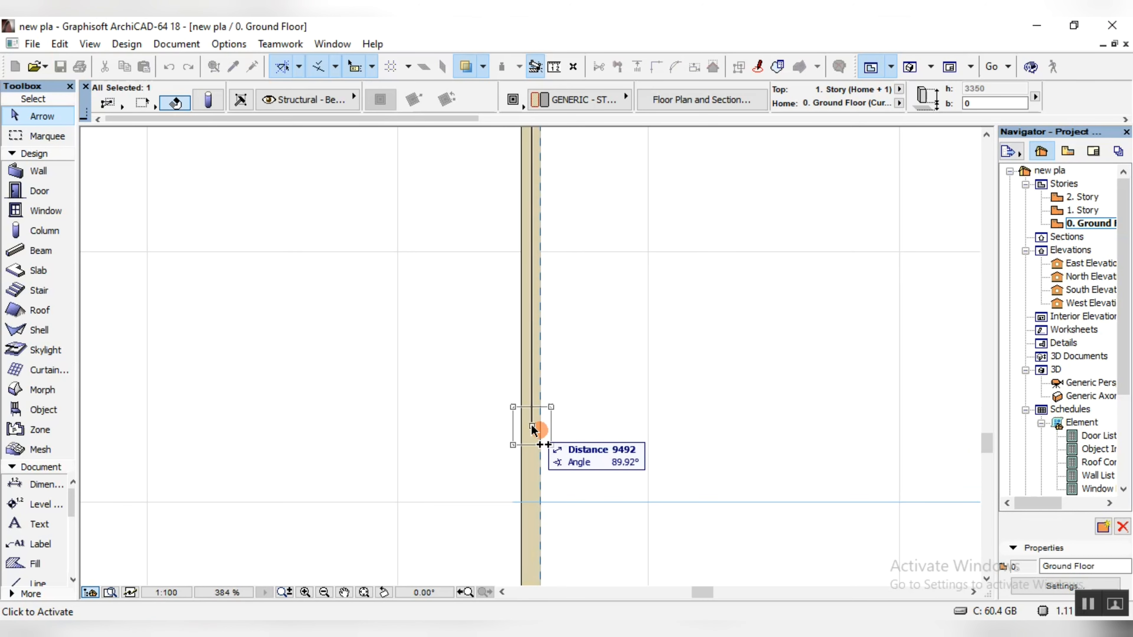
{"action": "type", "text": "300"}
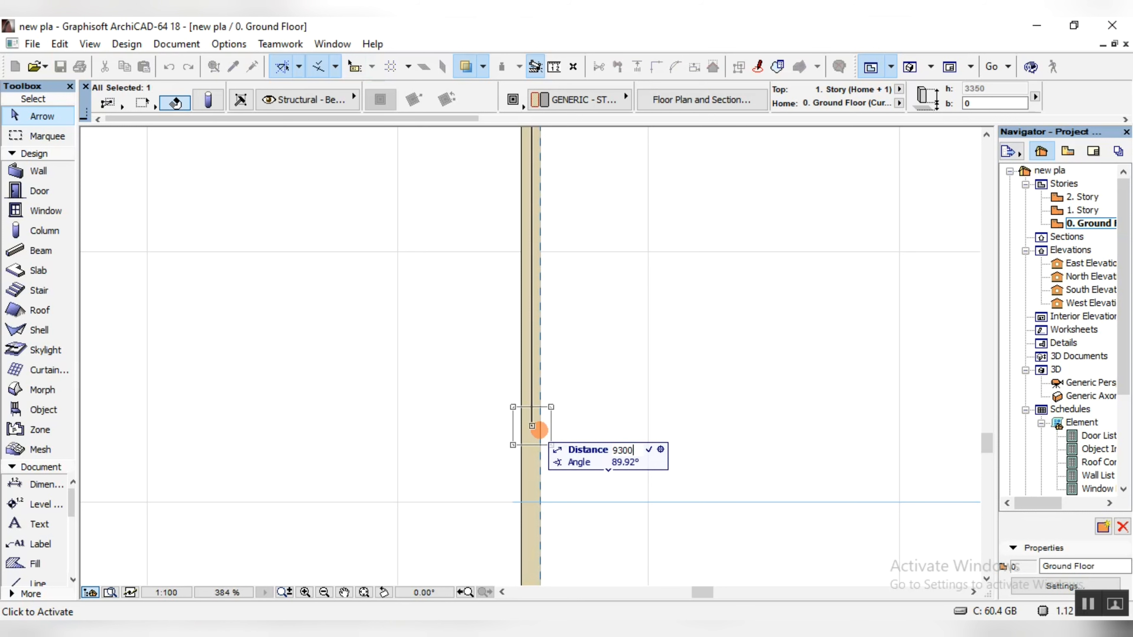
{"action": "key", "text": "Return"}
Step: Place a copy of the column 3100 north of the original along the west boundary wall
{"action": "scroll", "coordinate": [558, 392], "scroll_direction": "down", "scroll_amount": 8}
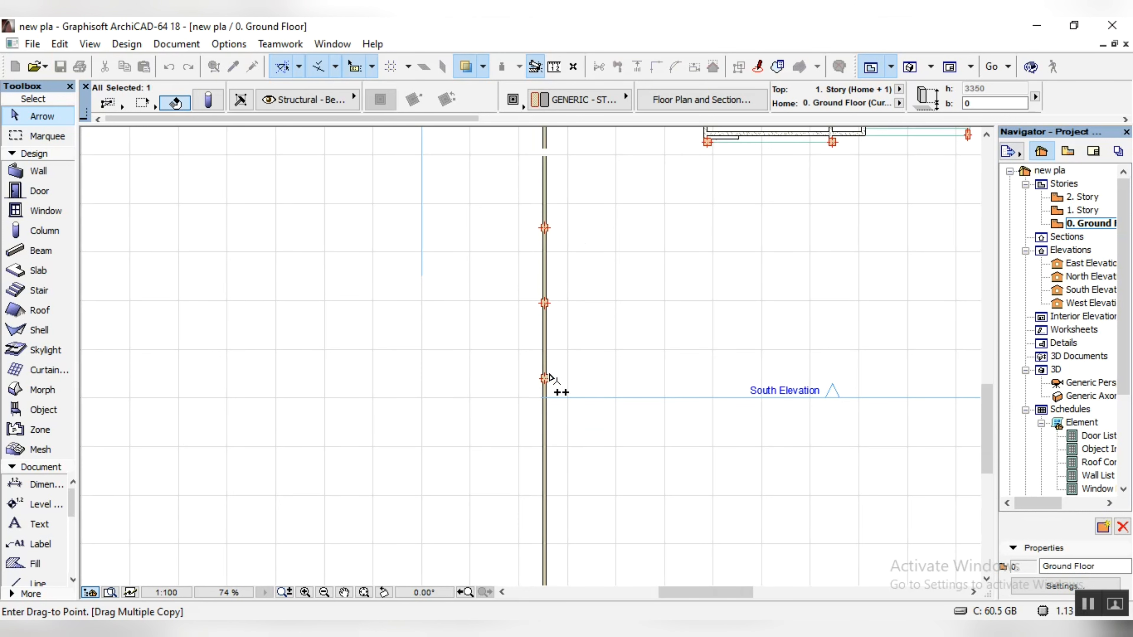
{"action": "scroll", "coordinate": [671, 324], "scroll_direction": "down", "scroll_amount": 4}
{"action": "scroll", "coordinate": [640, 241], "scroll_direction": "up", "scroll_amount": 6}
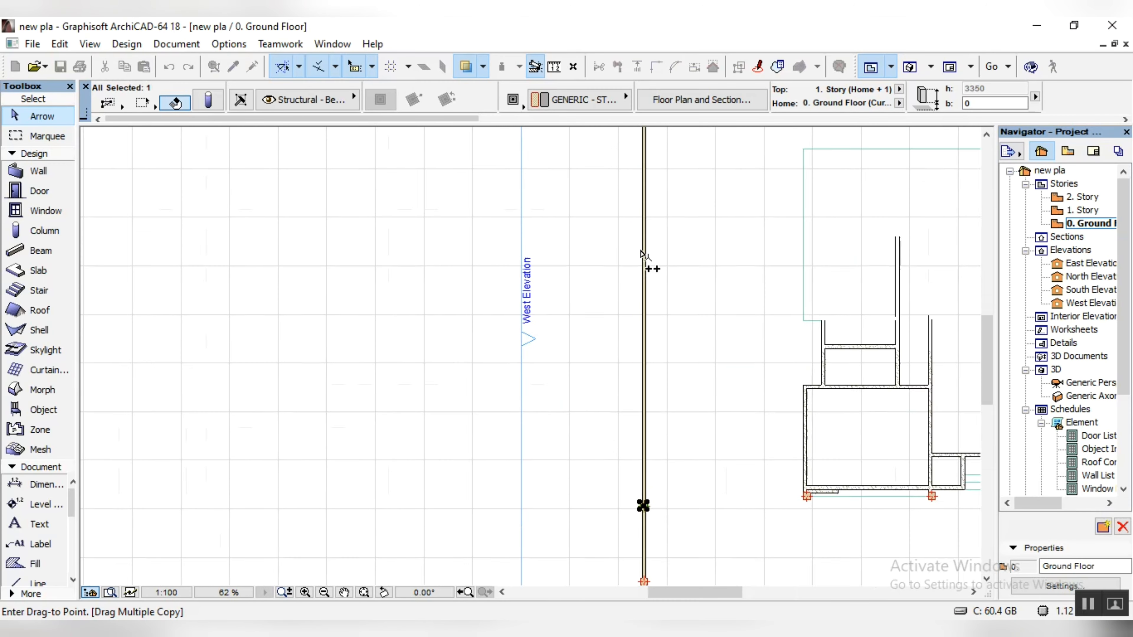
{"action": "scroll", "coordinate": [655, 491], "scroll_direction": "up", "scroll_amount": 5}
{"action": "scroll", "coordinate": [624, 356], "scroll_direction": "down", "scroll_amount": 3}
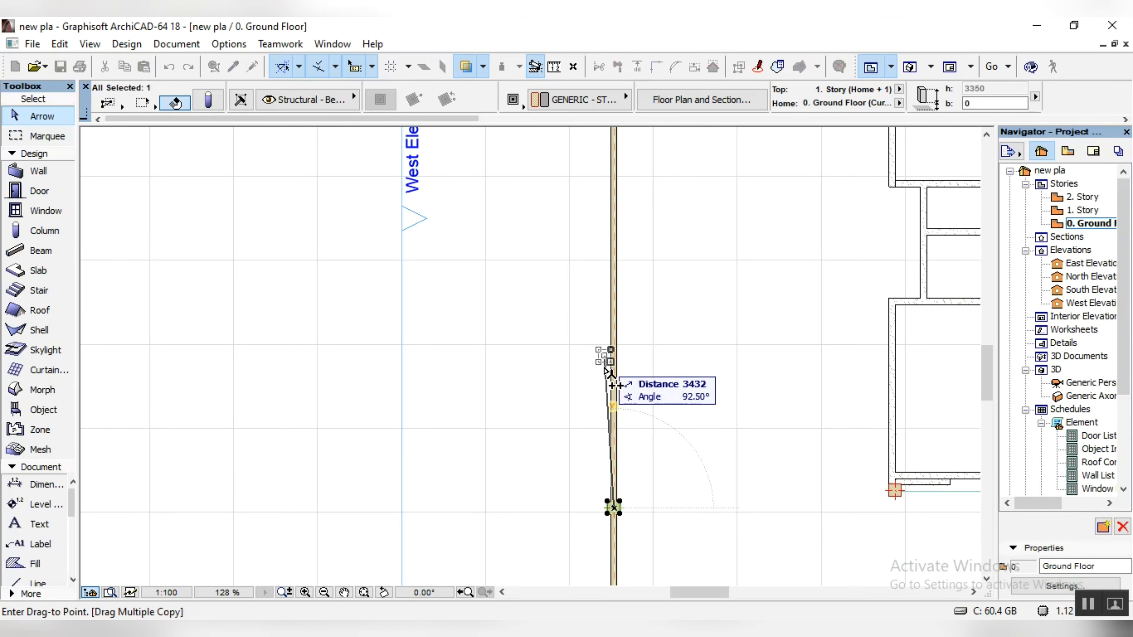
{"action": "scroll", "coordinate": [611, 357], "scroll_direction": "up", "scroll_amount": 5}
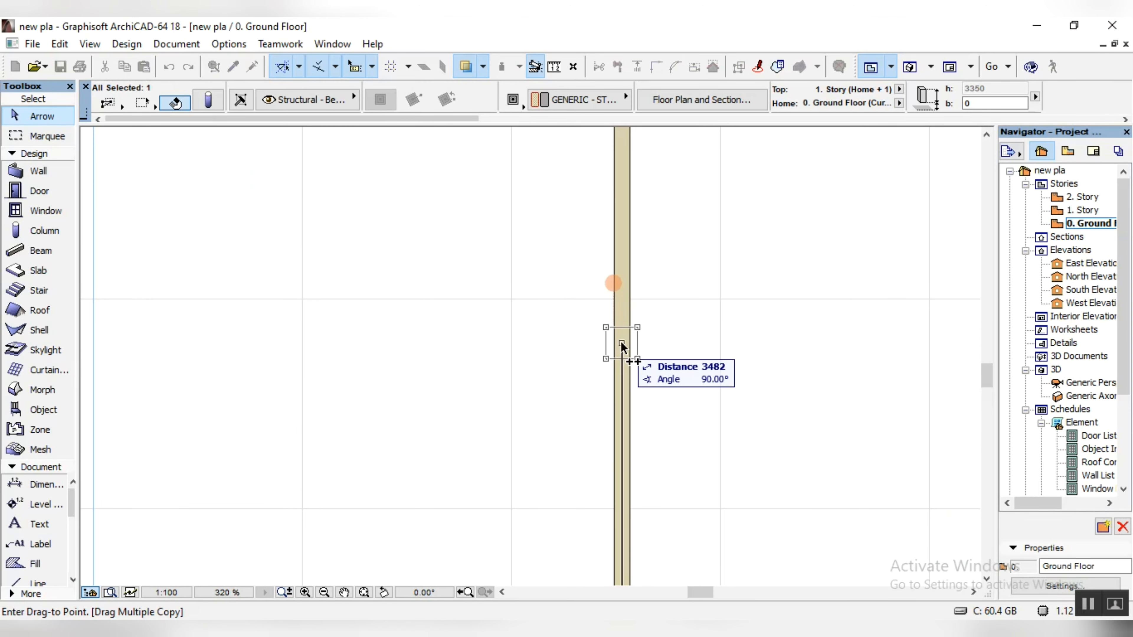
{"action": "type", "text": "3100"}
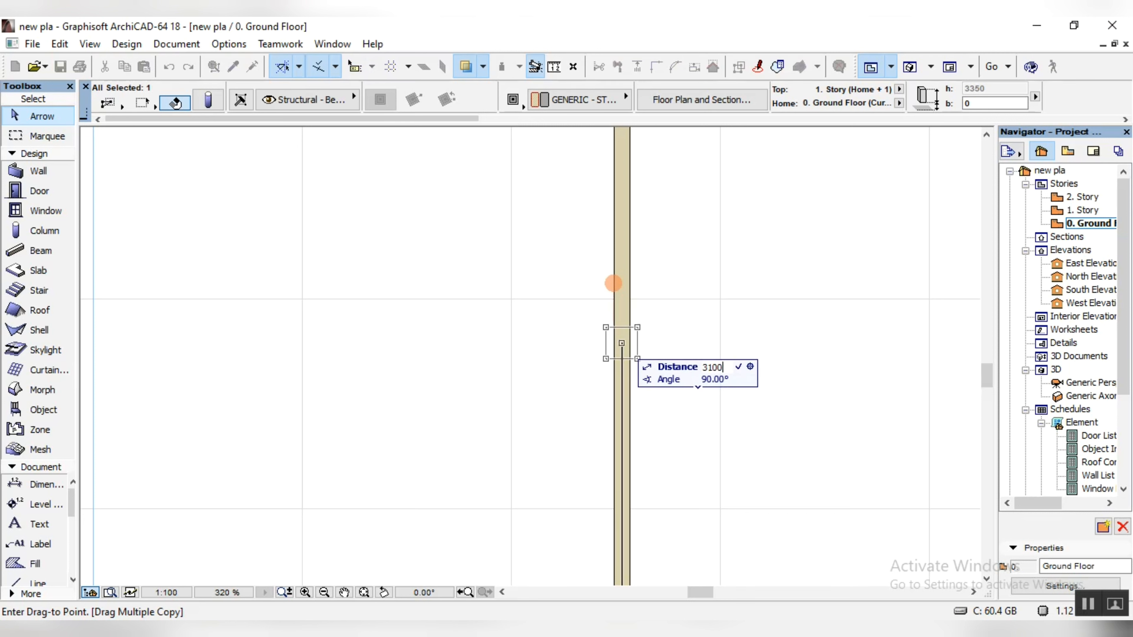
{"action": "key", "text": "Return"}
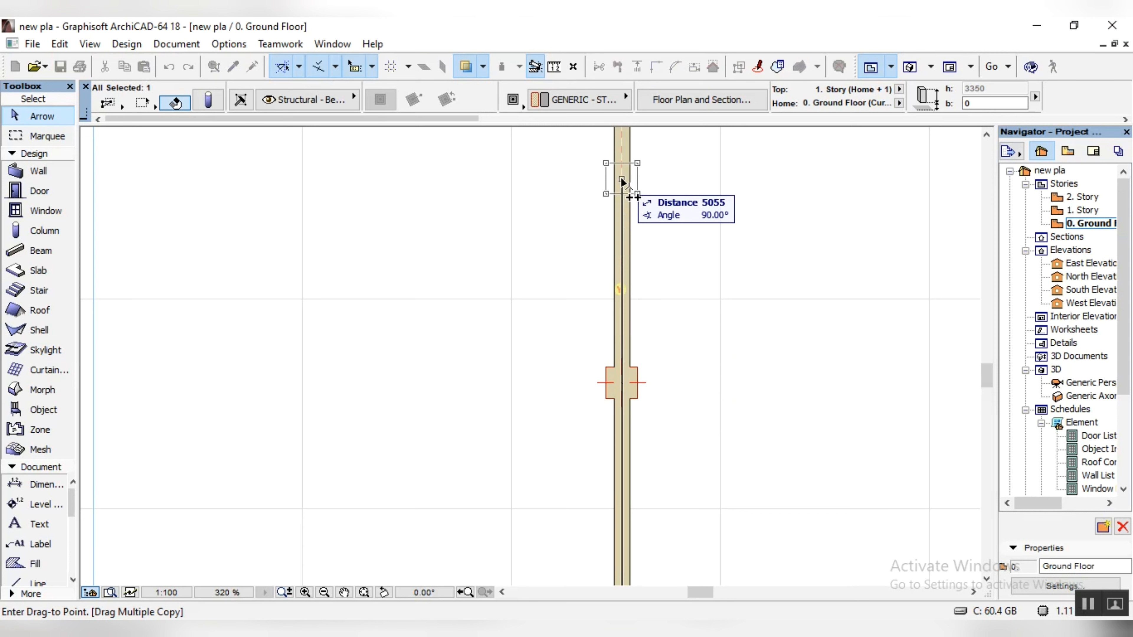
Step: Place column copies 6200 and 9300 north of the original on the west wall and end the multiple copy
{"action": "type", "text": "6200"}
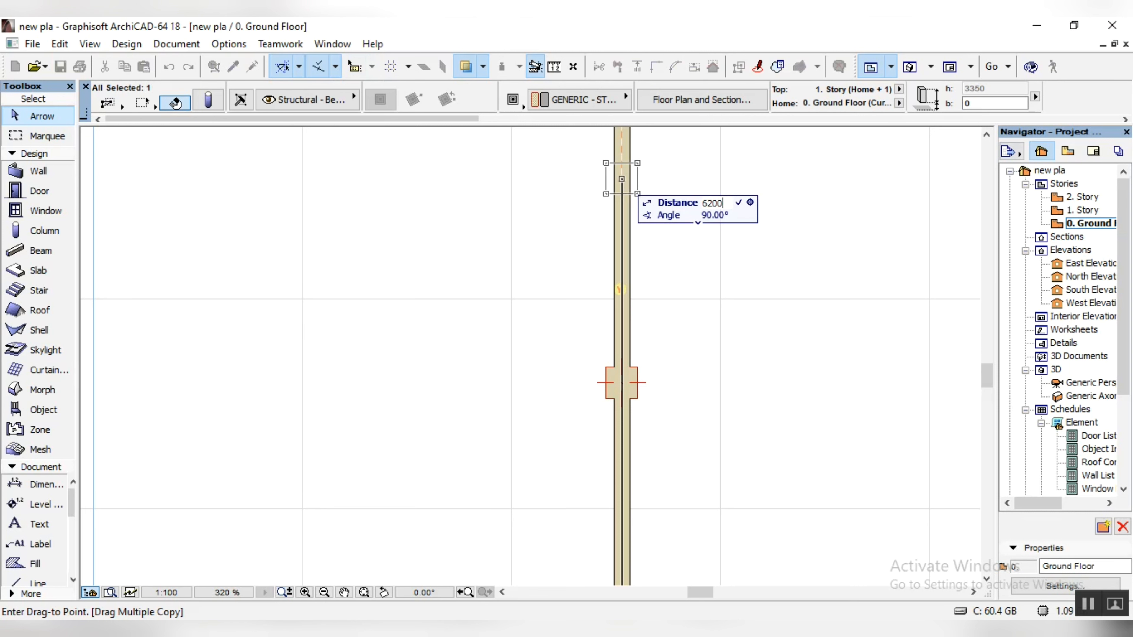
{"action": "key", "text": "Return"}
{"action": "scroll", "coordinate": [657, 374], "scroll_direction": "down", "scroll_amount": 3}
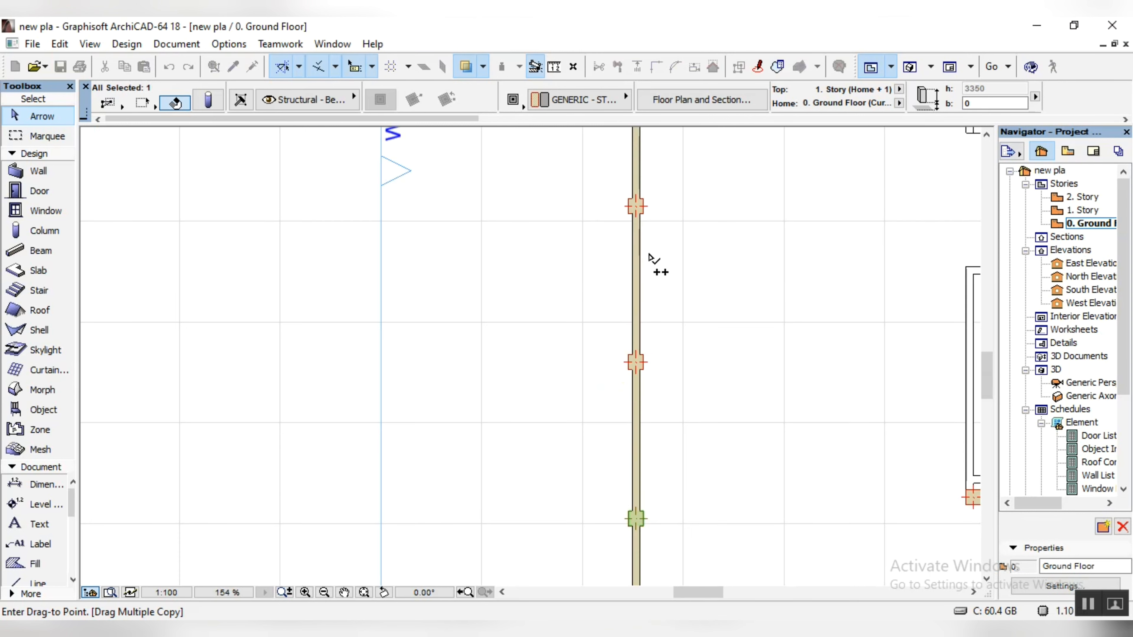
{"action": "scroll", "coordinate": [688, 321], "scroll_direction": "down", "scroll_amount": 2}
{"action": "scroll", "coordinate": [683, 209], "scroll_direction": "up", "scroll_amount": 5}
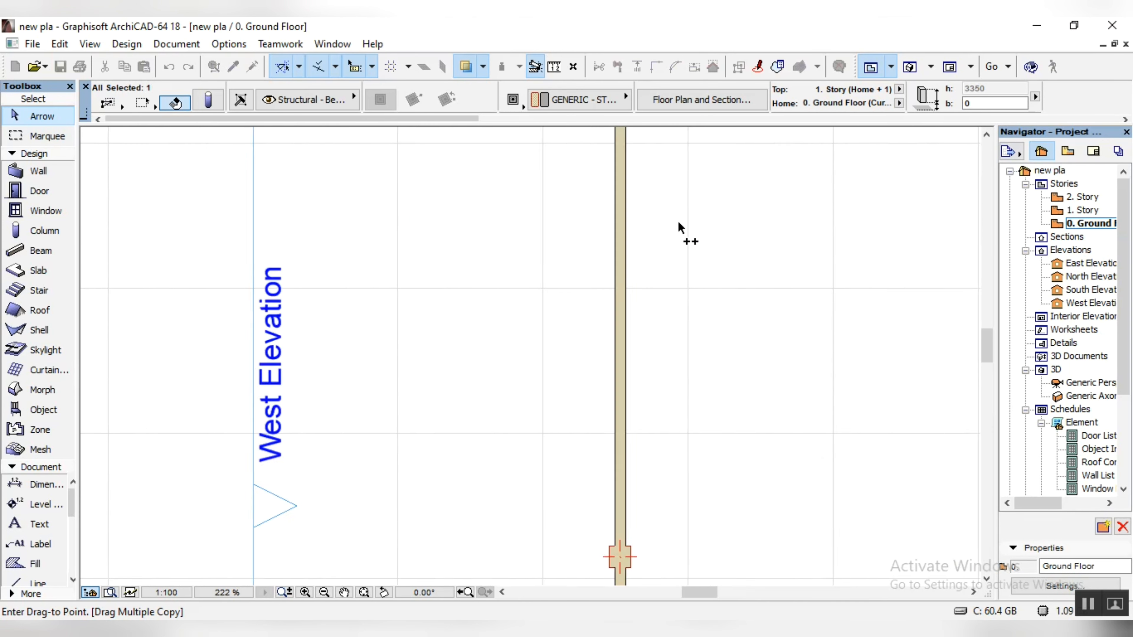
{"action": "type", "text": "9300"}
{"action": "key", "text": "Return"}
{"action": "key", "text": "Escape"}
Step: Reduce the selection to the three northern column copies, leaving out the original column and the southern copies
{"action": "scroll", "coordinate": [626, 380], "scroll_direction": "down", "scroll_amount": 1}
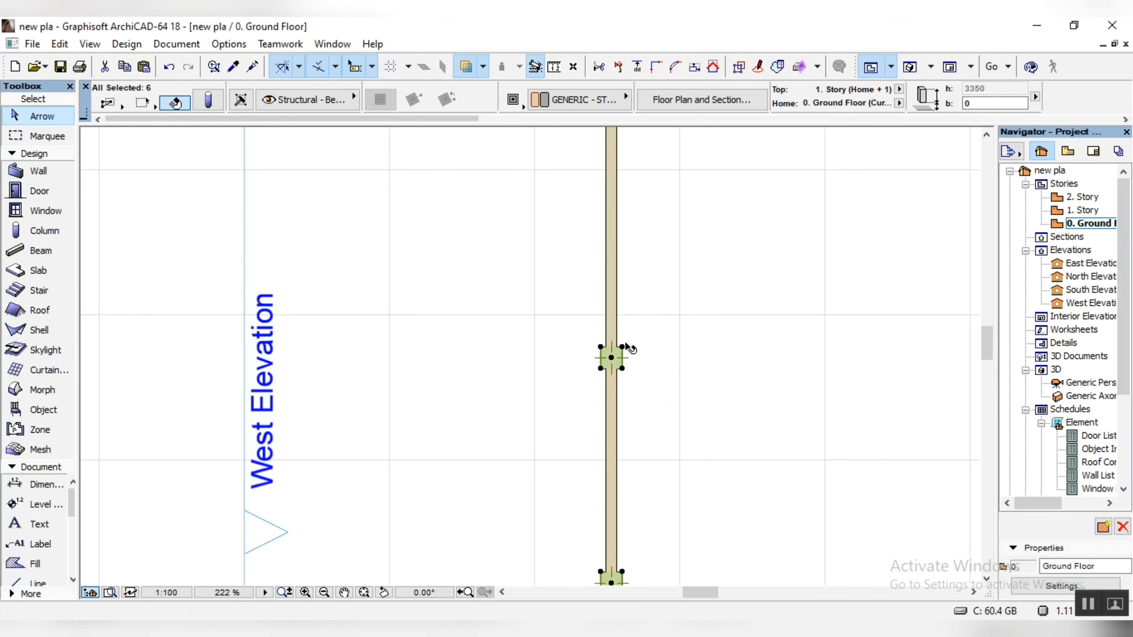
{"action": "scroll", "coordinate": [629, 348], "scroll_direction": "down", "scroll_amount": 7}
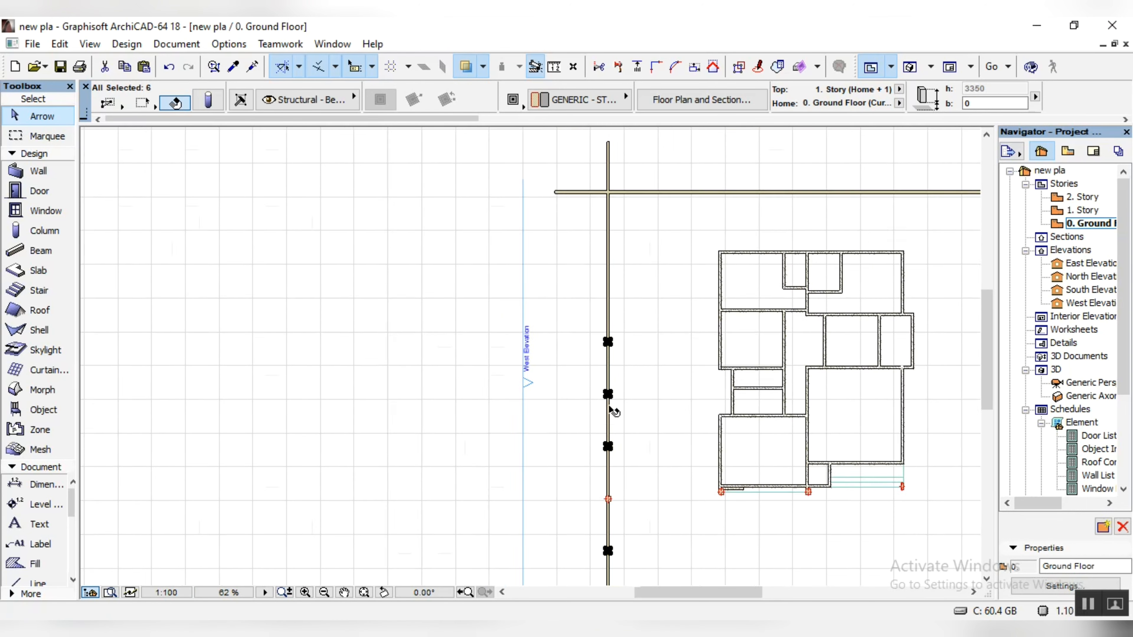
{"action": "scroll", "coordinate": [614, 411], "scroll_direction": "up", "scroll_amount": 6}
{"action": "scroll", "coordinate": [625, 357], "scroll_direction": "up", "scroll_amount": 2}
{"action": "left_click", "coordinate": [556, 191], "text": "shift"}
{"action": "scroll", "coordinate": [605, 261], "scroll_direction": "down", "scroll_amount": 12}
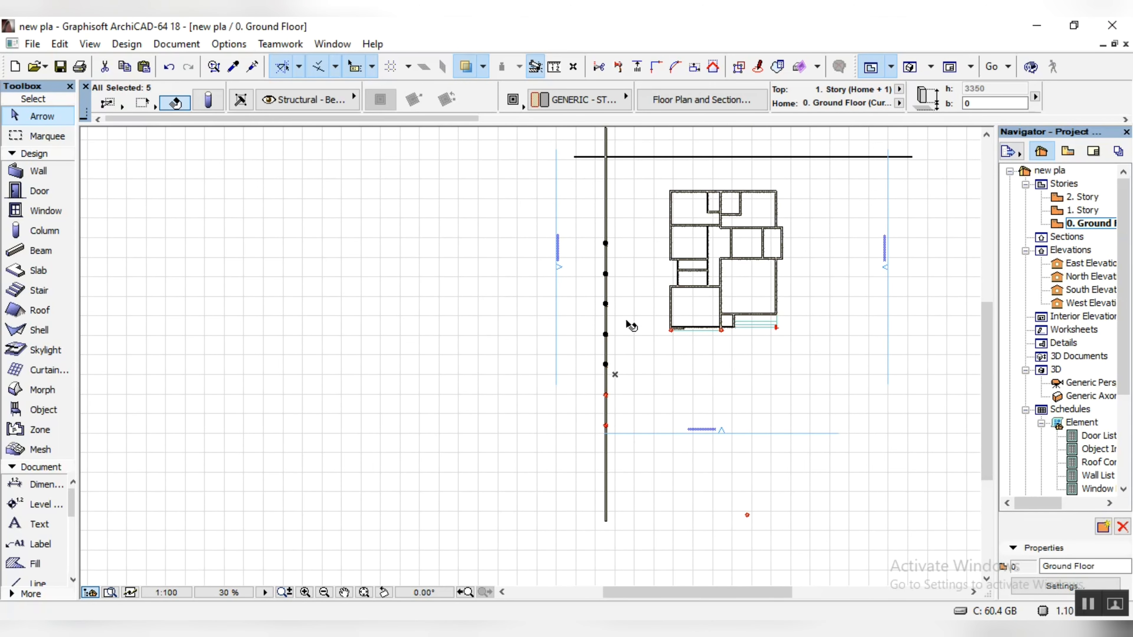
{"action": "scroll", "coordinate": [623, 304], "scroll_direction": "up", "scroll_amount": 10}
{"action": "left_click", "coordinate": [563, 452], "text": "shift"}
{"action": "scroll", "coordinate": [565, 453], "scroll_direction": "down", "scroll_amount": 7}
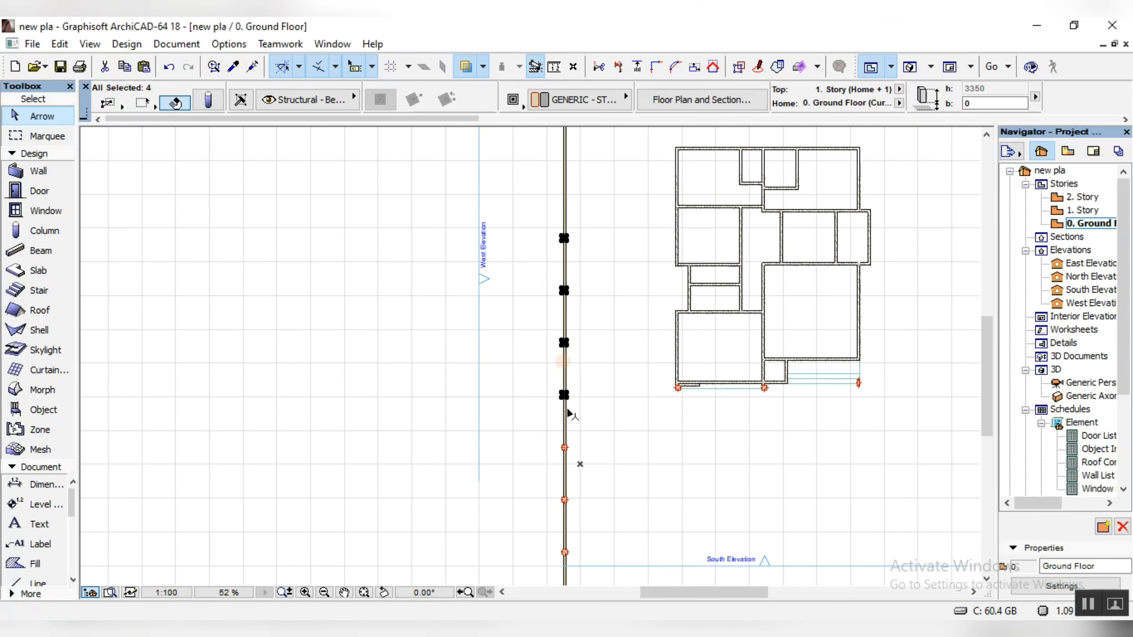
{"action": "left_click", "coordinate": [564, 395], "text": "shift"}
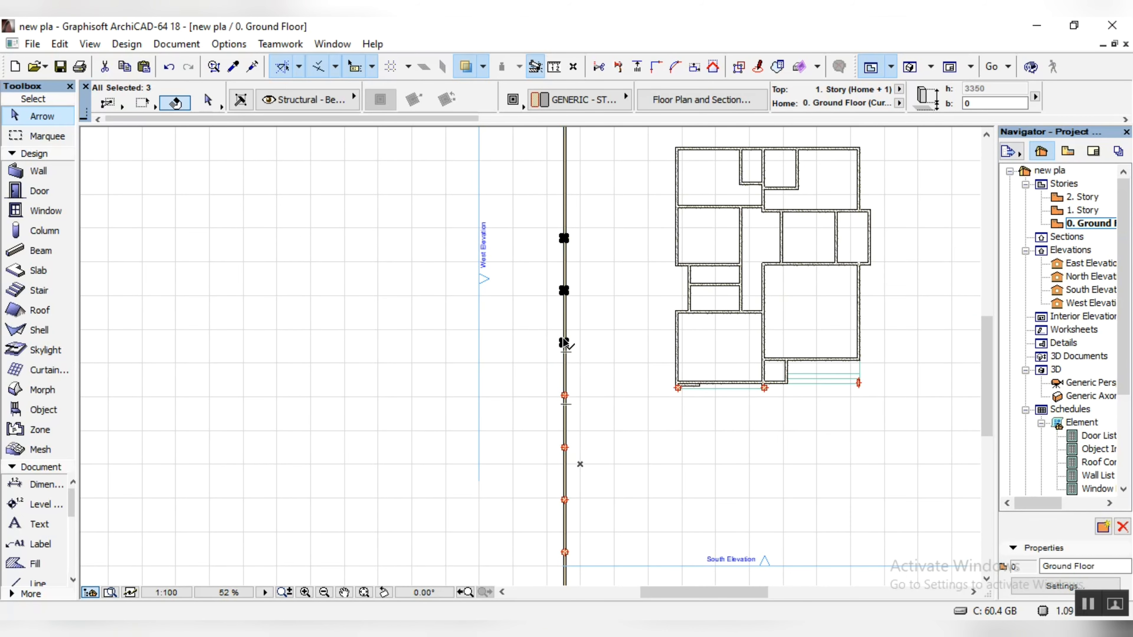
Step: Drag a Copy of the three selected columns further north along the west boundary wall's centreline, and clear the selection
{"action": "scroll", "coordinate": [566, 325], "scroll_direction": "down", "scroll_amount": 2}
{"action": "scroll", "coordinate": [570, 298], "scroll_direction": "up", "scroll_amount": 8}
{"action": "key", "text": "ctrl+shift+d"}
{"action": "left_click", "coordinate": [552, 489]}
{"action": "scroll", "coordinate": [569, 252], "scroll_direction": "down", "scroll_amount": 9}
{"action": "scroll", "coordinate": [570, 198], "scroll_direction": "up", "scroll_amount": 8}
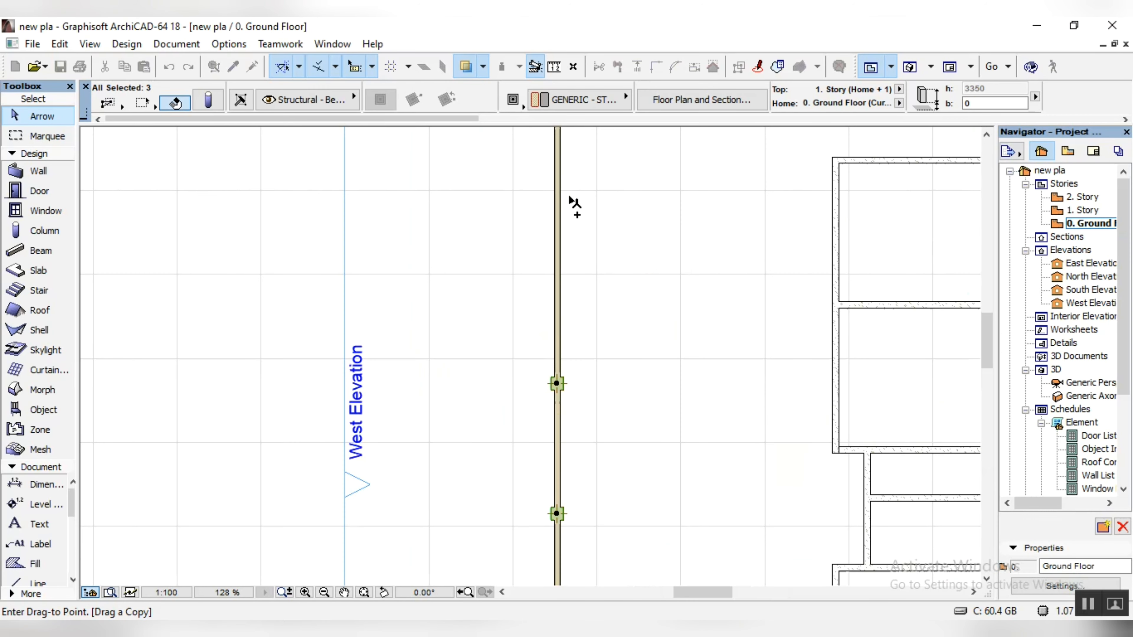
{"action": "scroll", "coordinate": [557, 232], "scroll_direction": "up", "scroll_amount": 11}
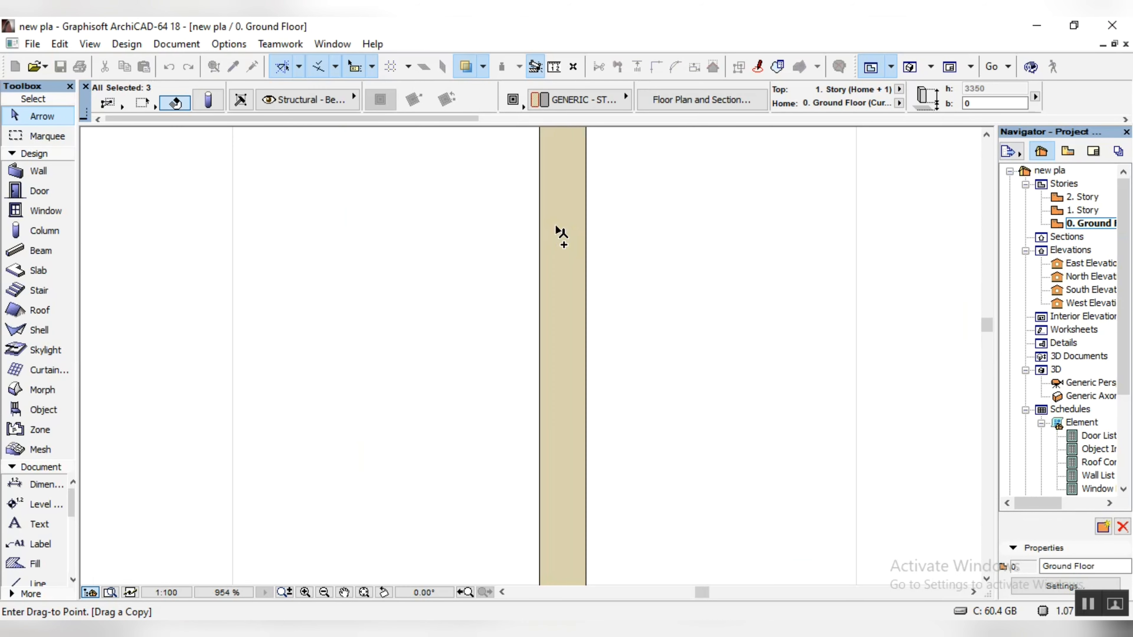
{"action": "left_click", "coordinate": [561, 208]}
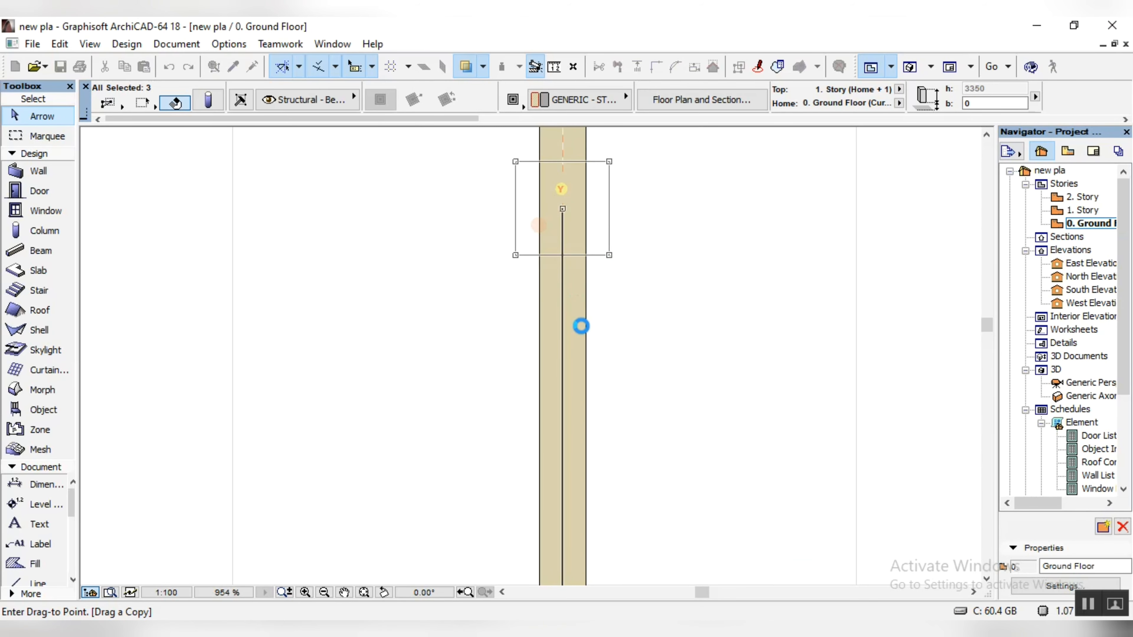
{"action": "key", "text": "Escape"}
Step: Drag the northernmost column on the west boundary wall to the centre of its intersection with the north wall
{"action": "scroll", "coordinate": [610, 176], "scroll_direction": "down", "scroll_amount": 14}
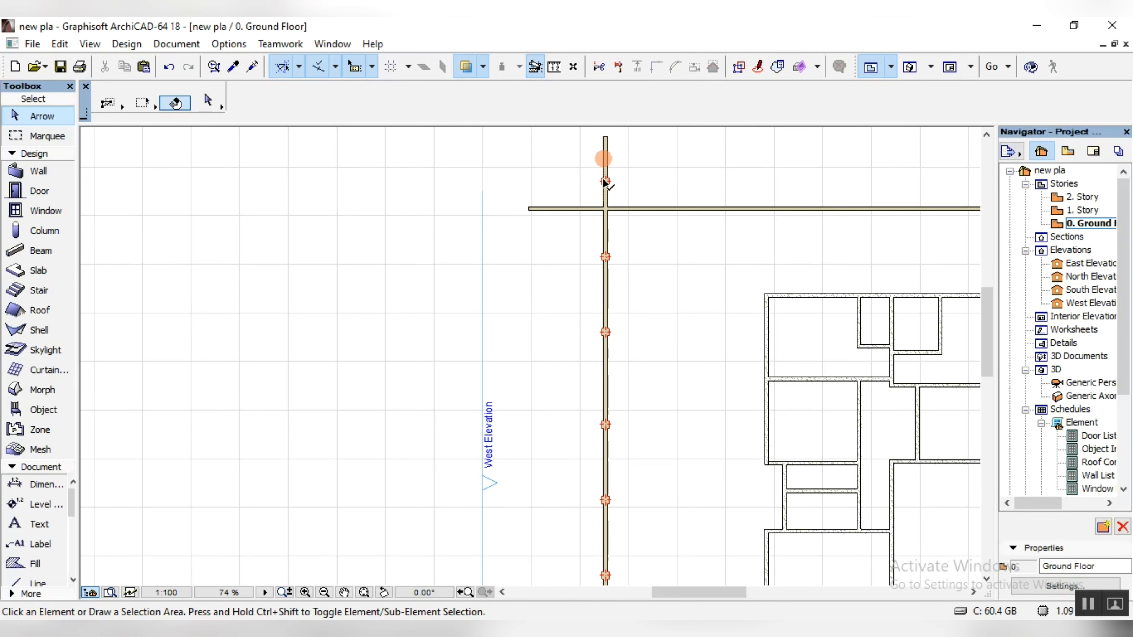
{"action": "scroll", "coordinate": [610, 179], "scroll_direction": "up", "scroll_amount": 7}
{"action": "left_click", "coordinate": [609, 181]}
{"action": "key", "text": "ctrl+shift+d"}
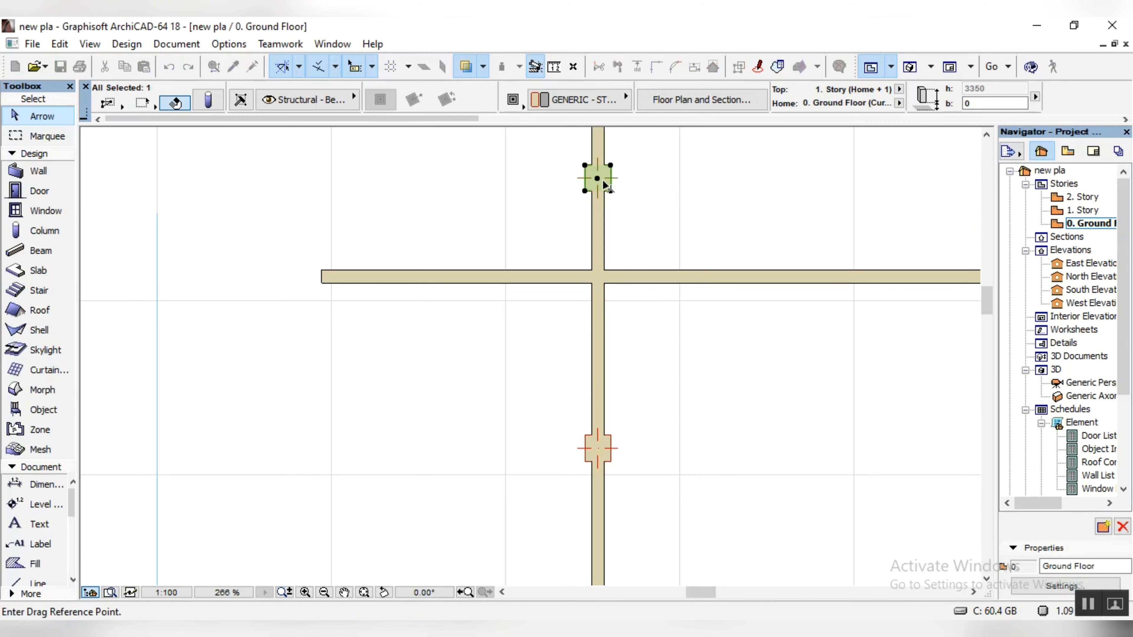
{"action": "left_click", "coordinate": [600, 178]}
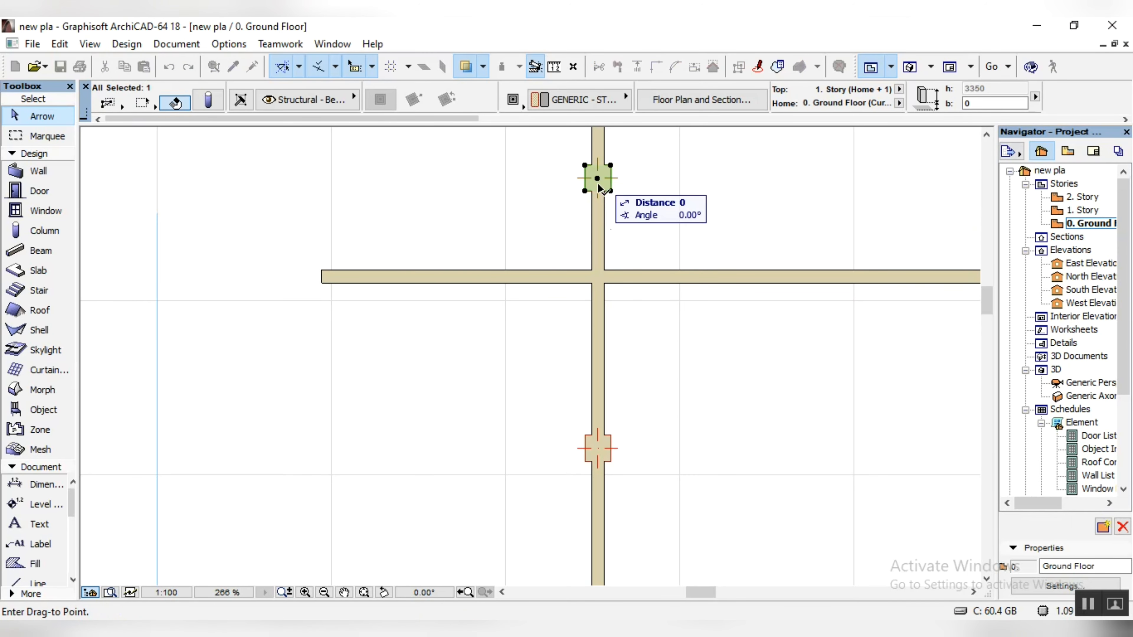
{"action": "left_click", "coordinate": [598, 277]}
Step: Drag a Copy of the corner column about 16880 east along the north boundary wall's centreline
{"action": "key", "text": "ctrl+shift+d"}
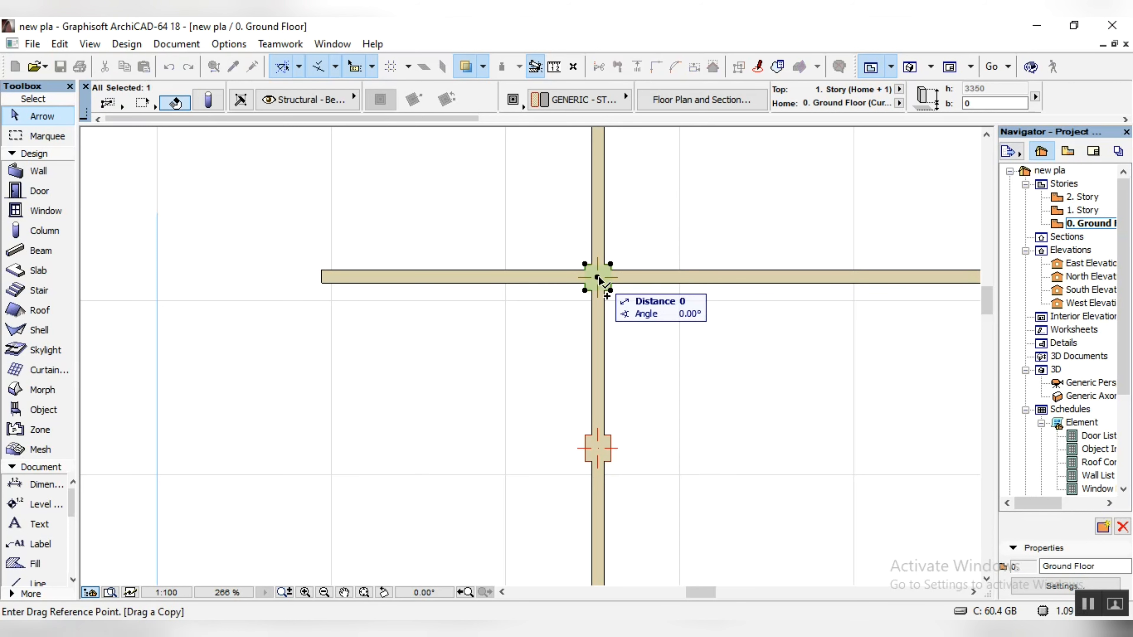
{"action": "left_click", "coordinate": [598, 277]}
{"action": "scroll", "coordinate": [598, 277], "scroll_direction": "down", "scroll_amount": 10}
{"action": "scroll", "coordinate": [637, 268], "scroll_direction": "up", "scroll_amount": 4}
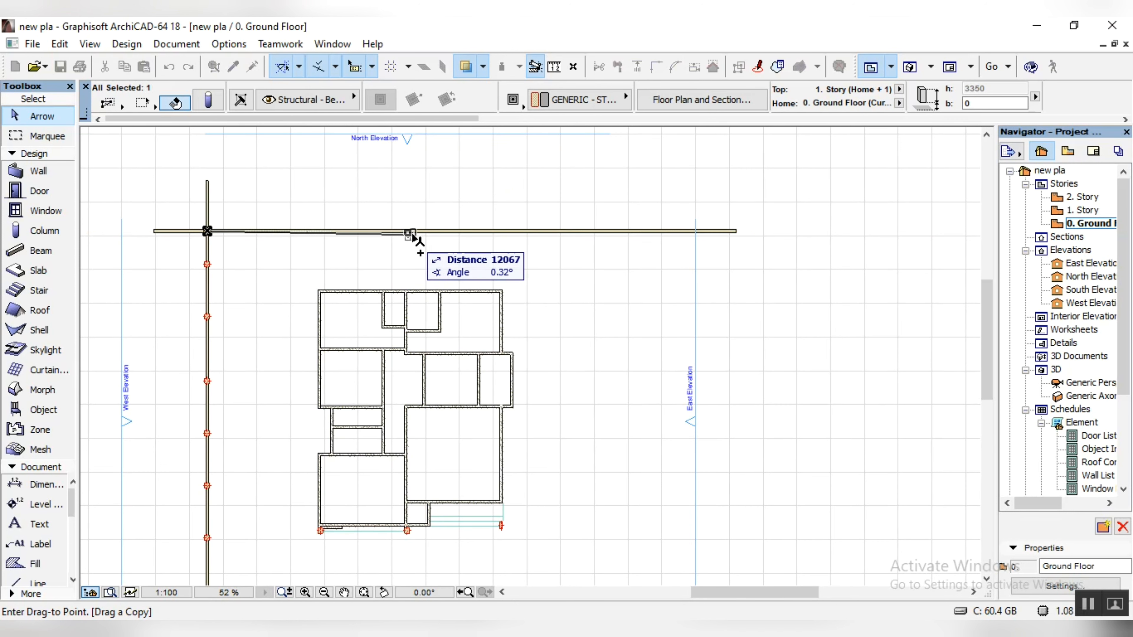
{"action": "scroll", "coordinate": [535, 245], "scroll_direction": "up", "scroll_amount": 4}
{"action": "scroll", "coordinate": [446, 226], "scroll_direction": "up", "scroll_amount": 4}
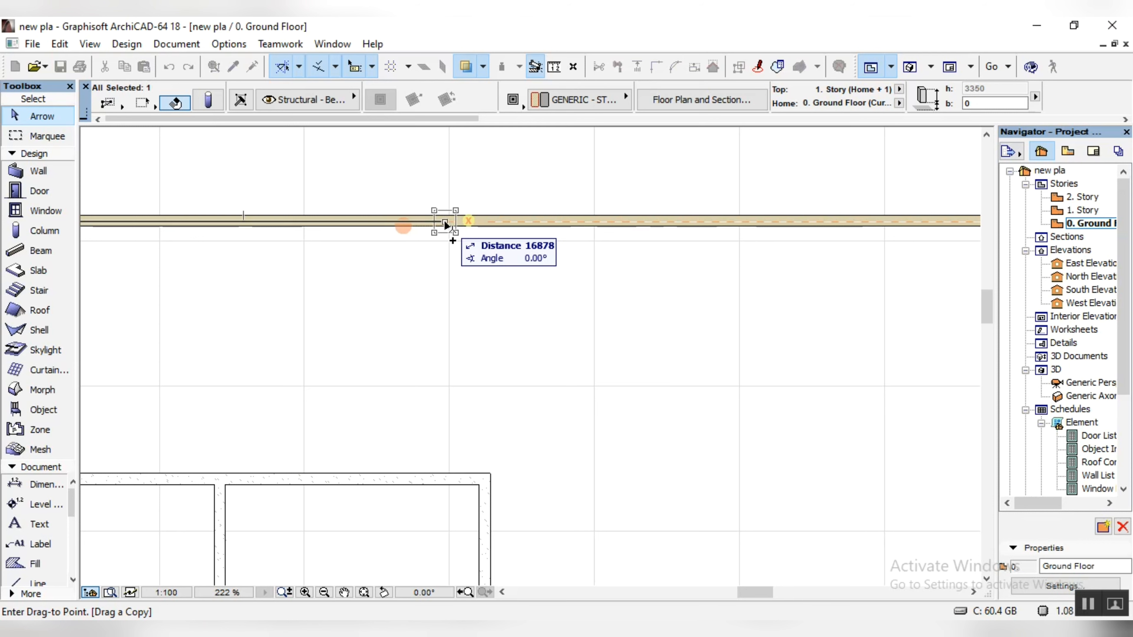
{"action": "left_click", "coordinate": [444, 222]}
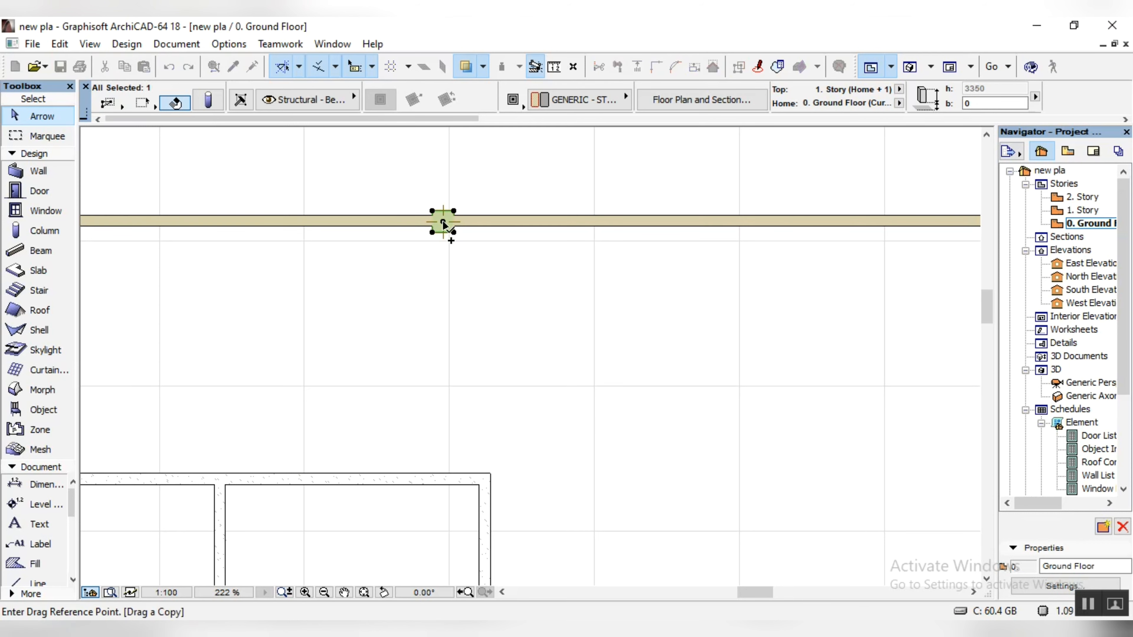
Step: Place two further column copies eastward along the north boundary wall, each 3100 from the previous one
{"action": "left_click", "coordinate": [443, 223]}
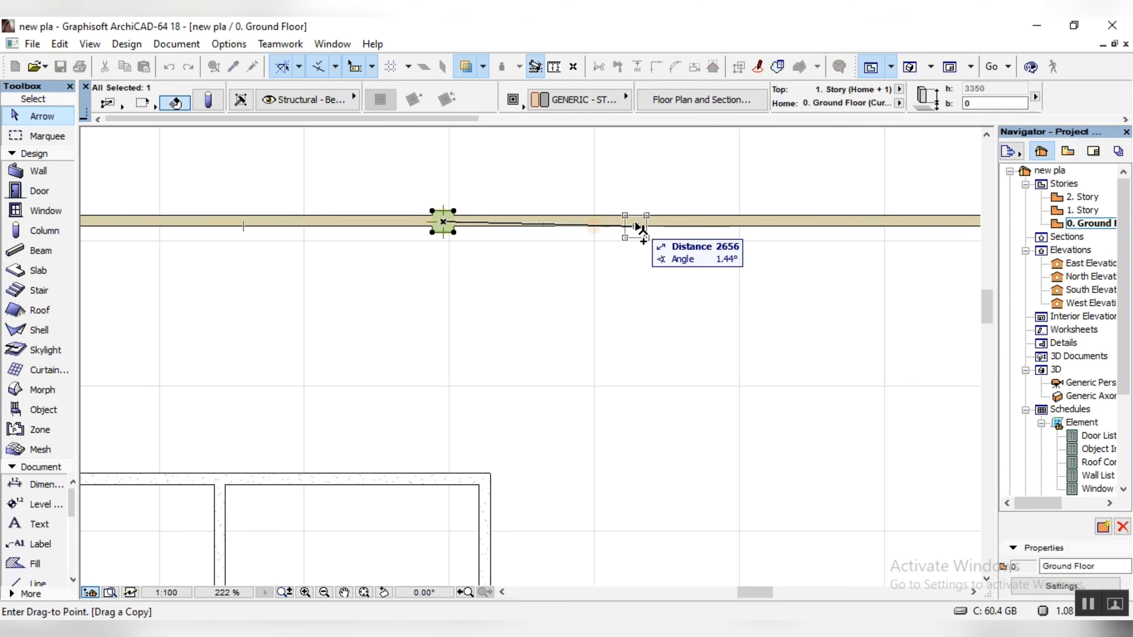
{"action": "type", "text": "3100"}
{"action": "key", "text": "Return"}
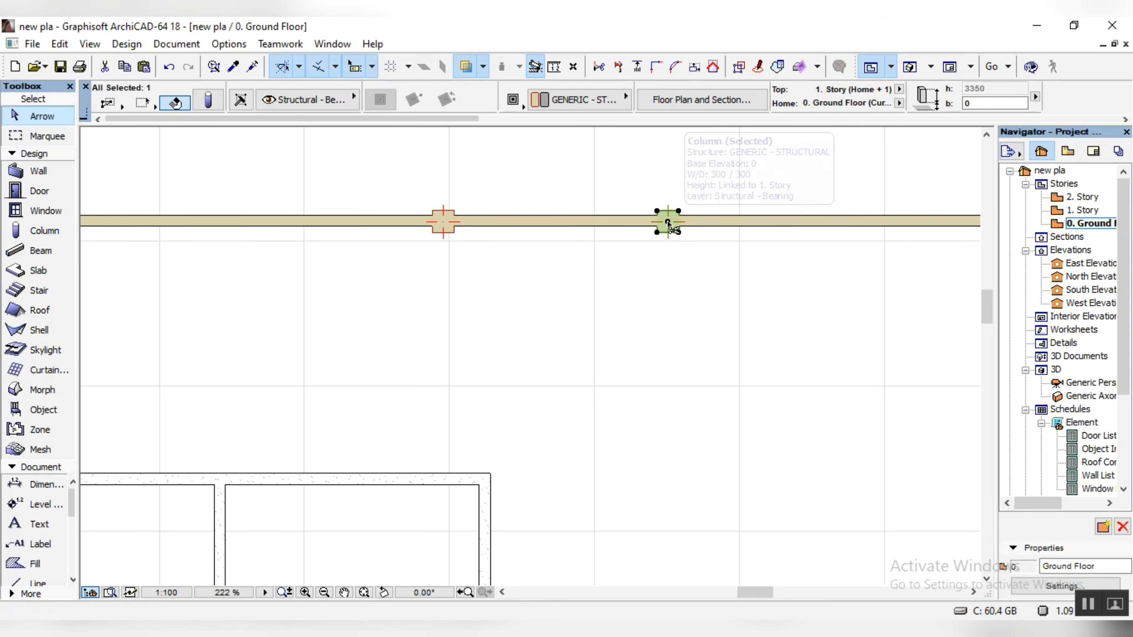
{"action": "left_click", "coordinate": [668, 222]}
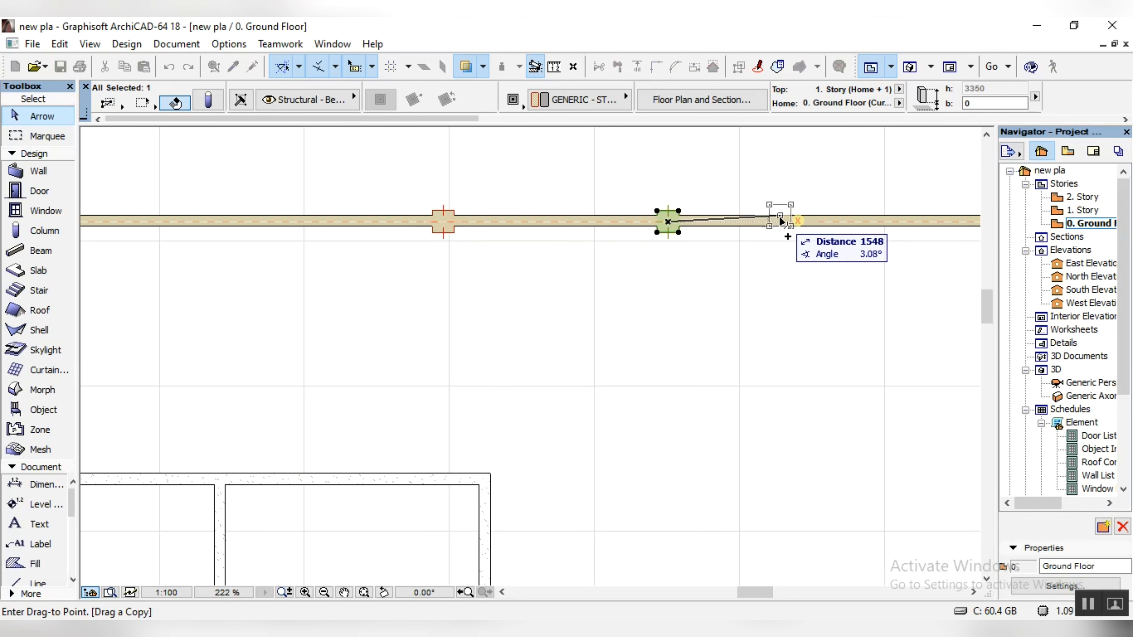
{"action": "type", "text": "3100"}
{"action": "key", "text": "Return"}
Step: Drag a Copy of the easternmost north-wall column another 3100 east along the wall, and clear the selection
{"action": "scroll", "coordinate": [780, 223], "scroll_direction": "down", "scroll_amount": 2}
{"action": "middle_click_drag", "start_coordinate": [950, 272], "coordinate": [658, 285]}
{"action": "key", "text": "ctrl+shift+d"}
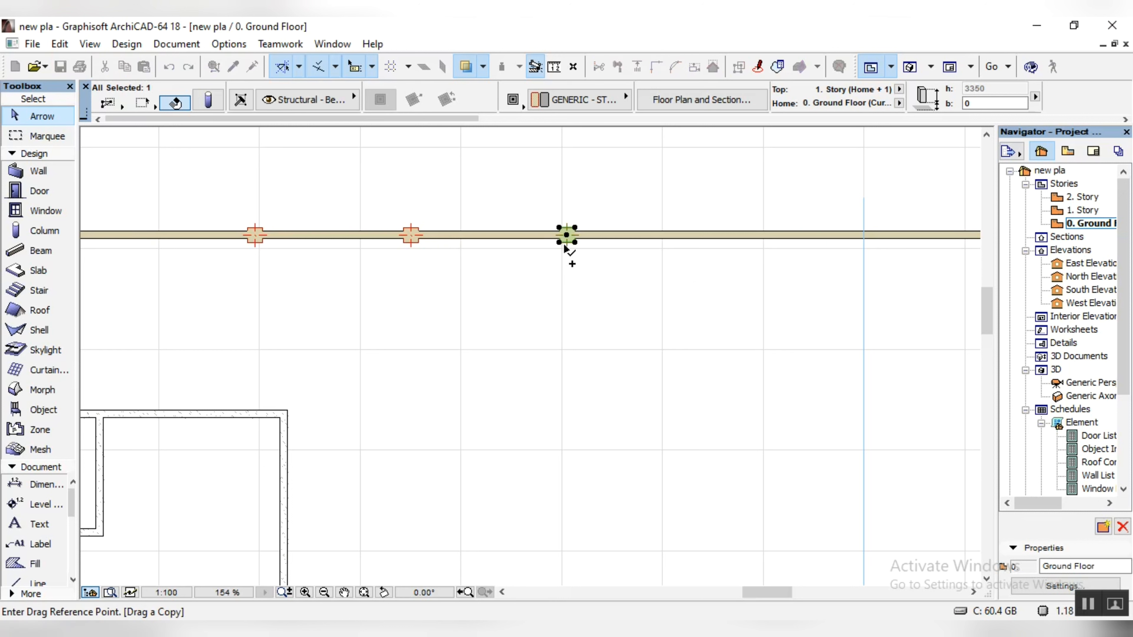
{"action": "left_click", "coordinate": [567, 235]}
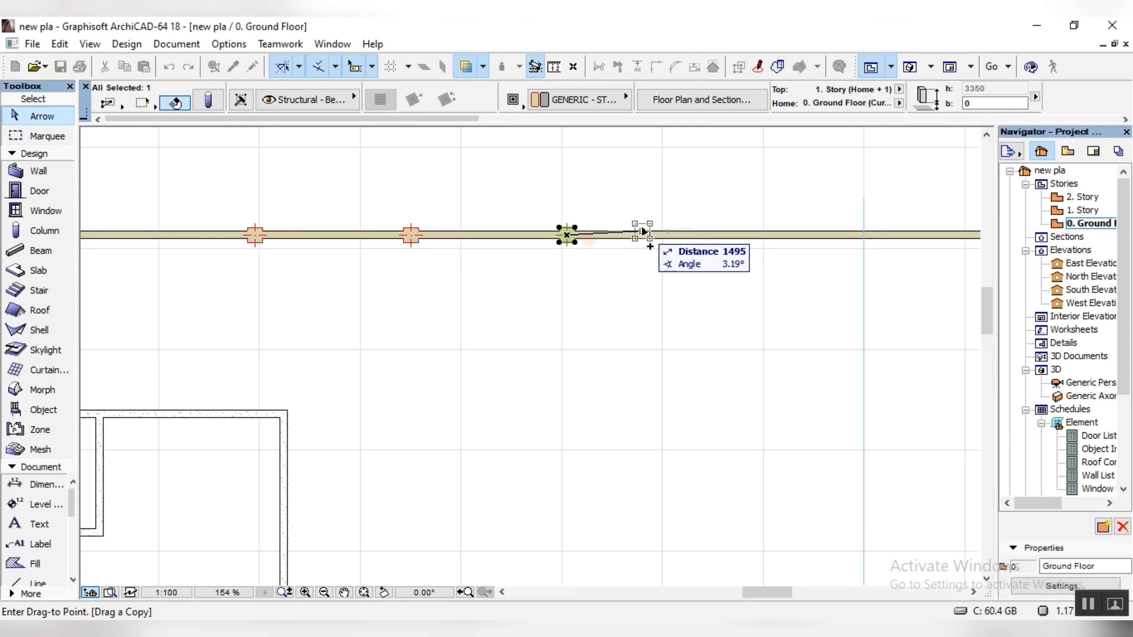
{"action": "scroll", "coordinate": [646, 238], "scroll_direction": "up", "scroll_amount": 7}
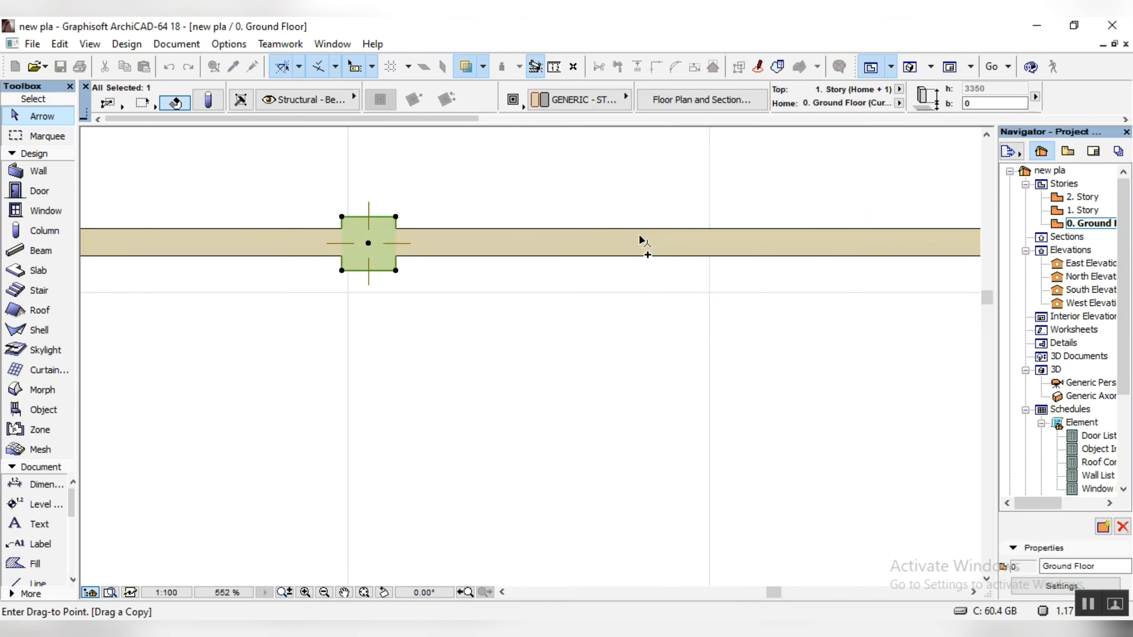
{"action": "type", "text": "31"}
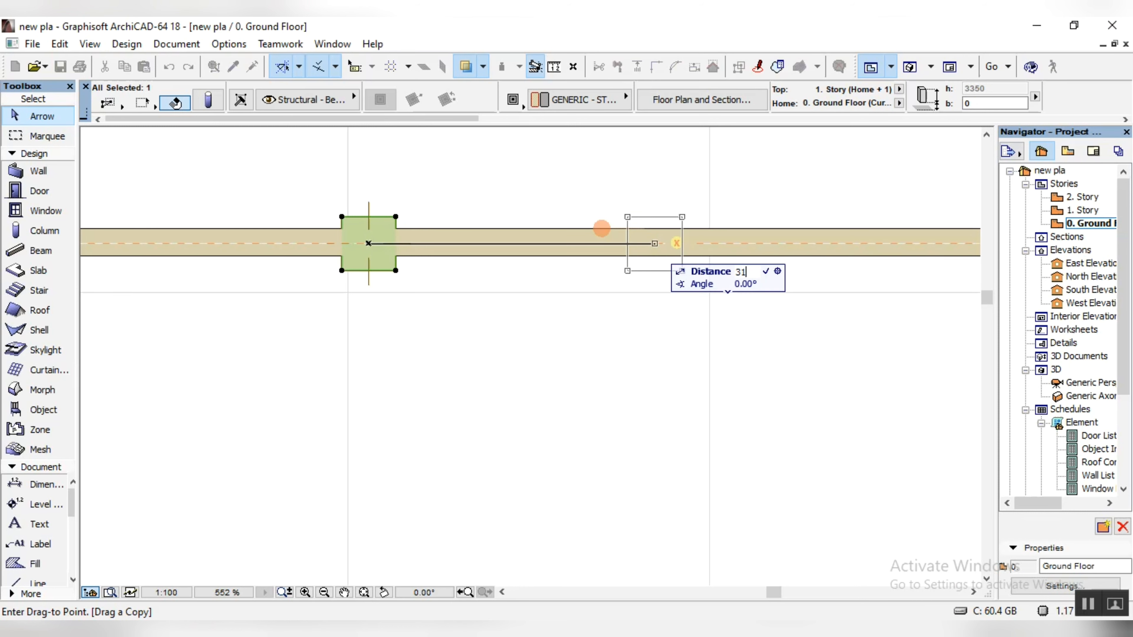
{"action": "type", "text": "00"}
{"action": "key", "text": "Return"}
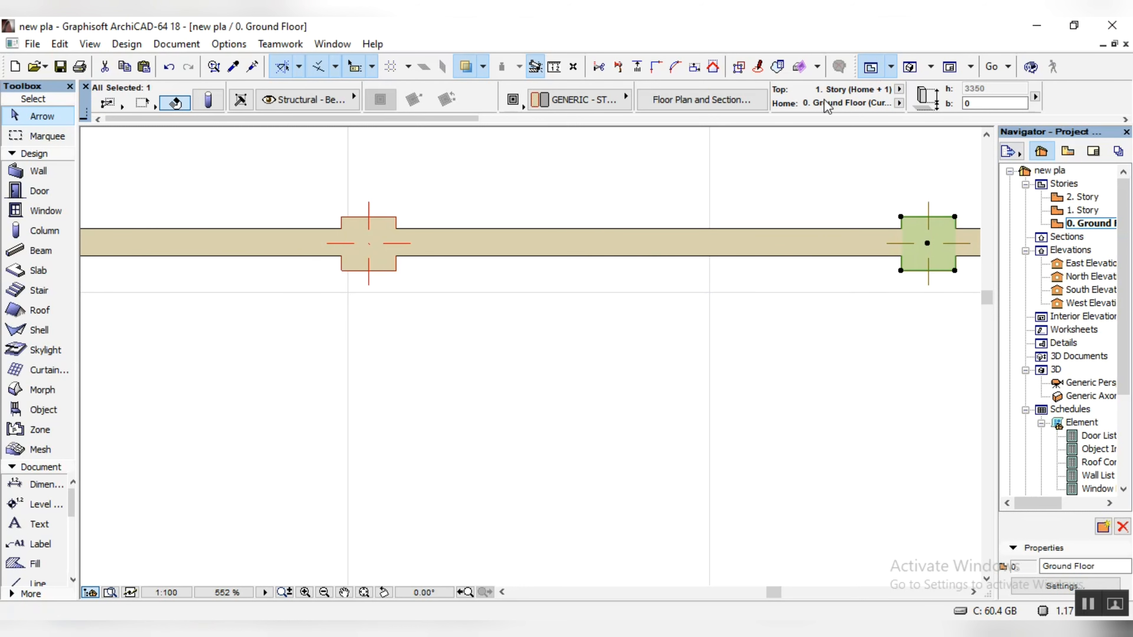
{"action": "key", "text": "Escape"}
Step: Examine the boundary walls, their columns and the house from several sides in the 3D perspective
{"action": "left_click", "coordinate": [910, 67]}
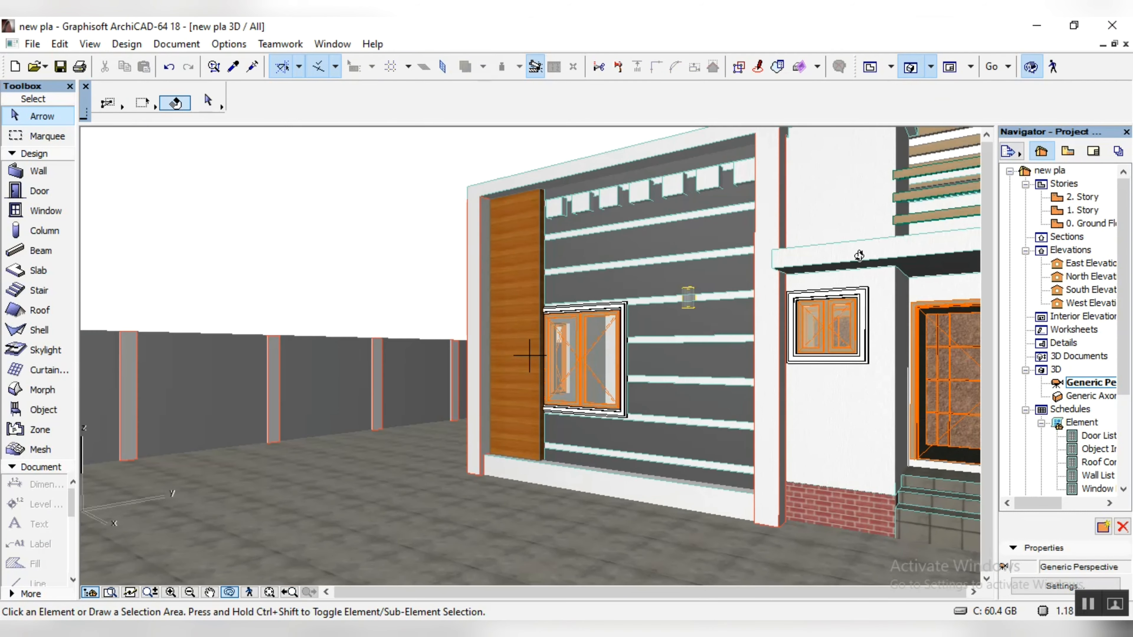
{"action": "left_click_drag", "start_coordinate": [527, 367], "coordinate": [642, 387]}
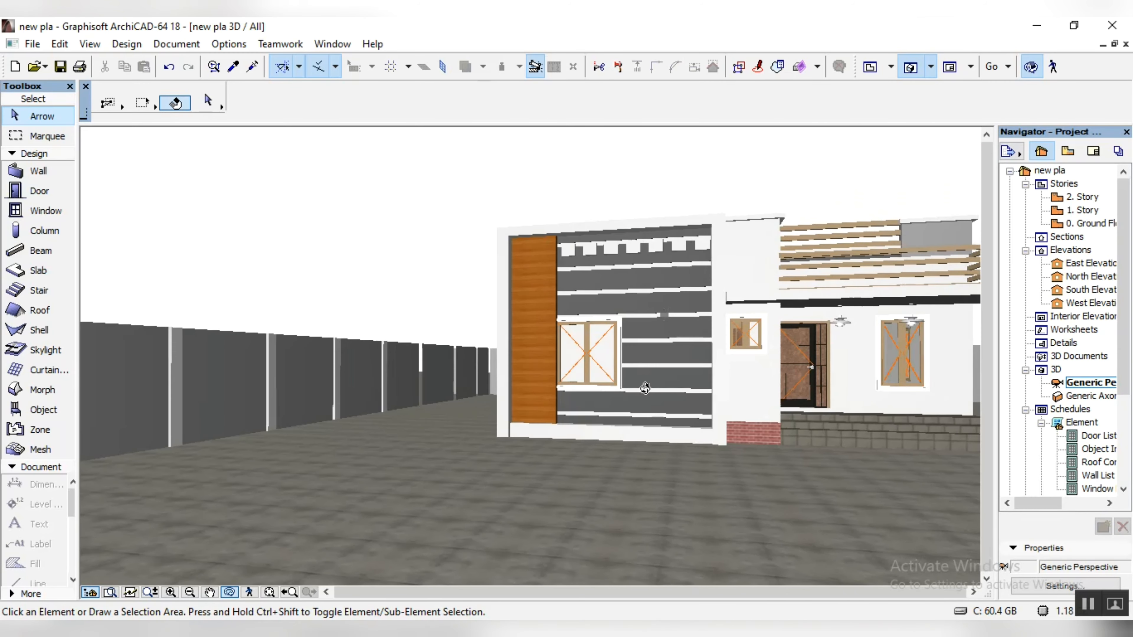
{"action": "middle_click_drag", "start_coordinate": [633, 360], "coordinate": [407, 355]}
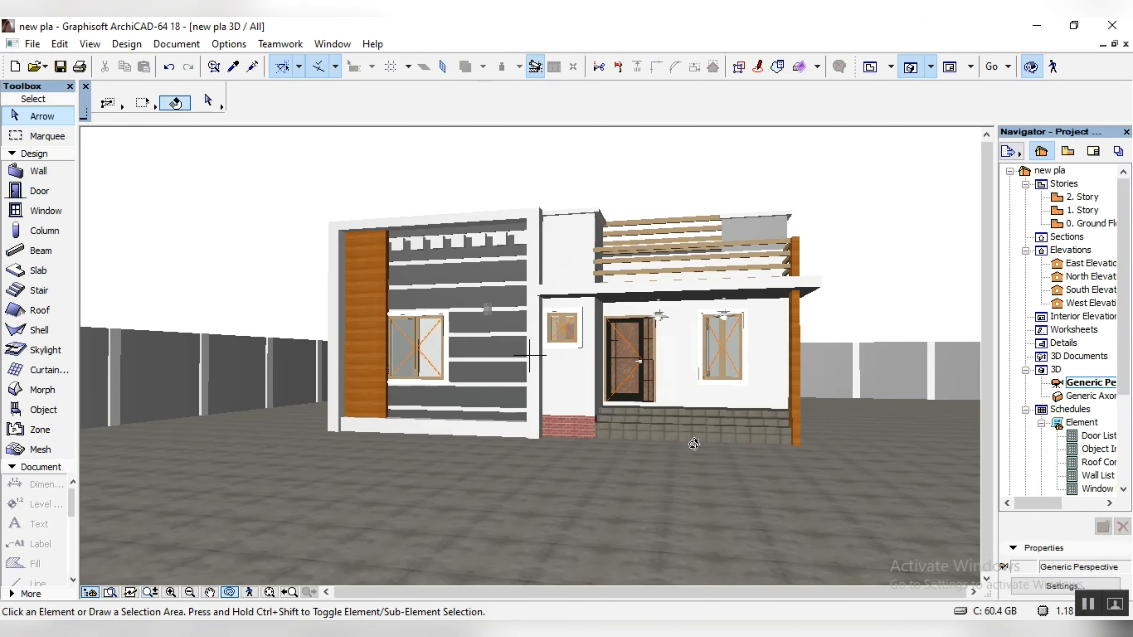
{"action": "left_click_drag", "start_coordinate": [676, 440], "coordinate": [644, 439]}
{"action": "scroll", "coordinate": [835, 232], "scroll_direction": "up", "scroll_amount": 2}
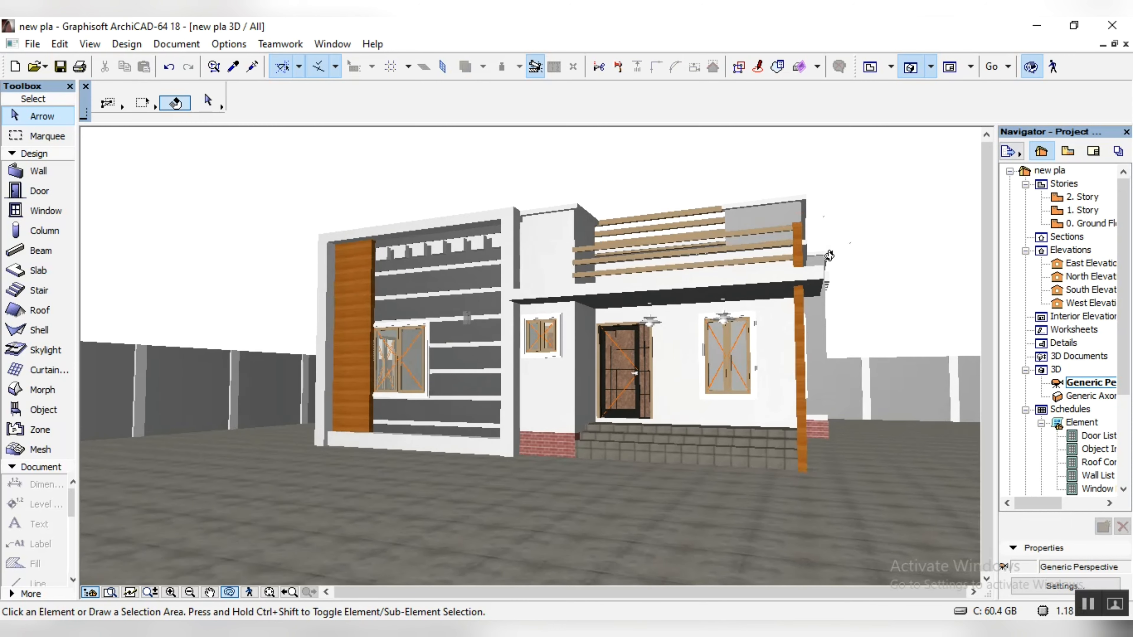
{"action": "scroll", "coordinate": [813, 184], "scroll_direction": "up", "scroll_amount": 4}
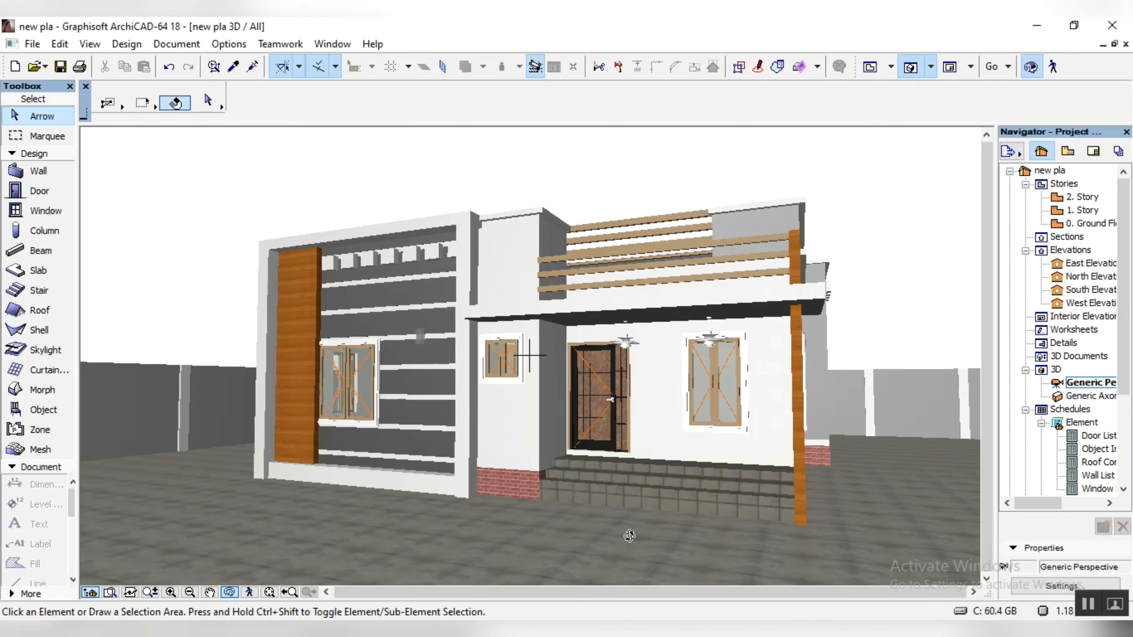
{"action": "left_click_drag", "start_coordinate": [632, 536], "coordinate": [620, 533]}
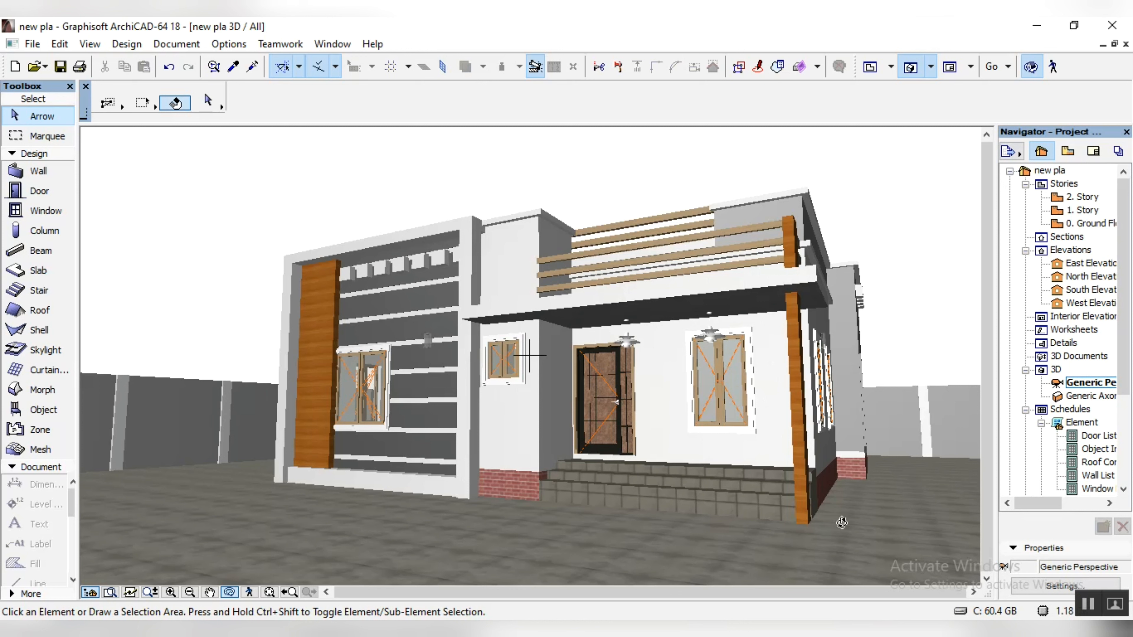
{"action": "left_click_drag", "start_coordinate": [836, 524], "coordinate": [681, 517]}
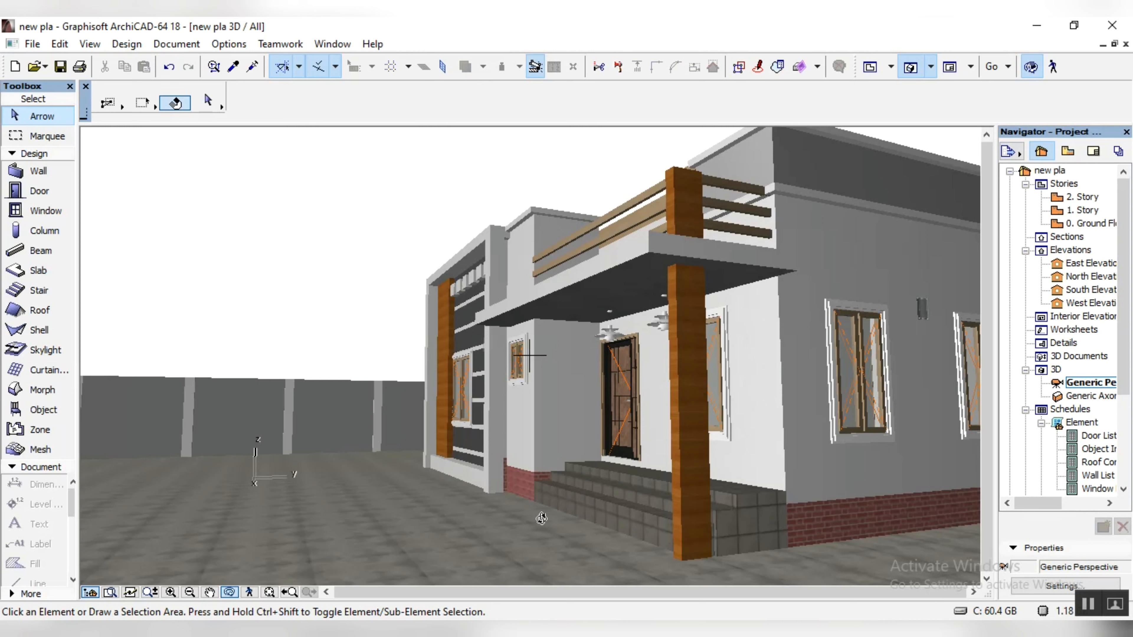
{"action": "left_click_drag", "start_coordinate": [537, 490], "coordinate": [424, 500]}
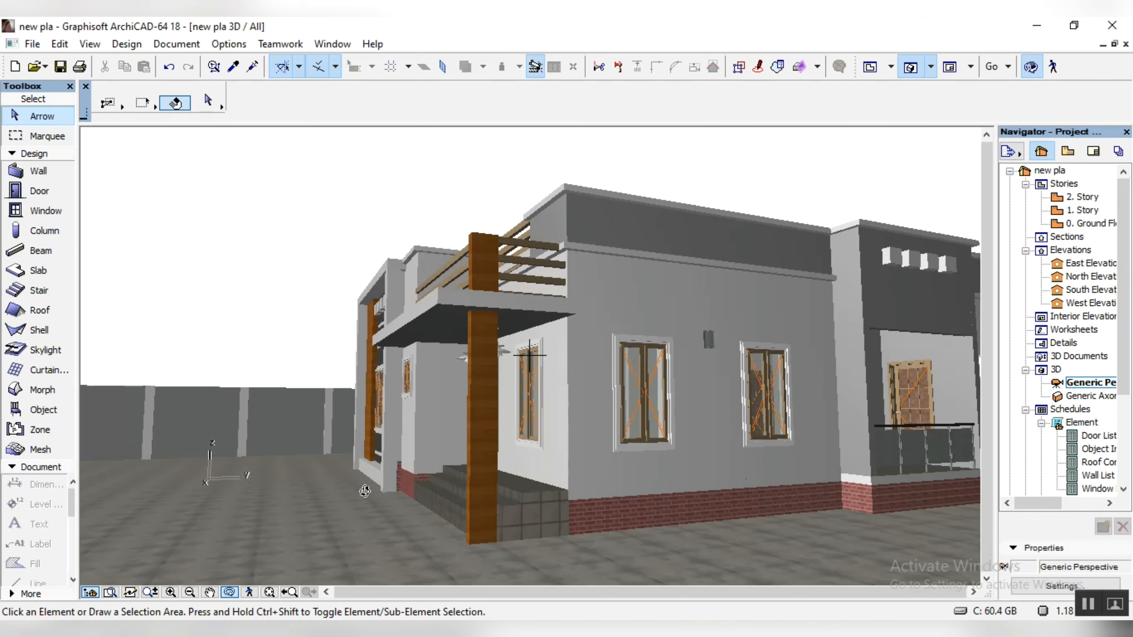
{"action": "left_click_drag", "start_coordinate": [373, 487], "coordinate": [392, 482]}
{"action": "left_click_drag", "start_coordinate": [519, 337], "coordinate": [658, 507]}
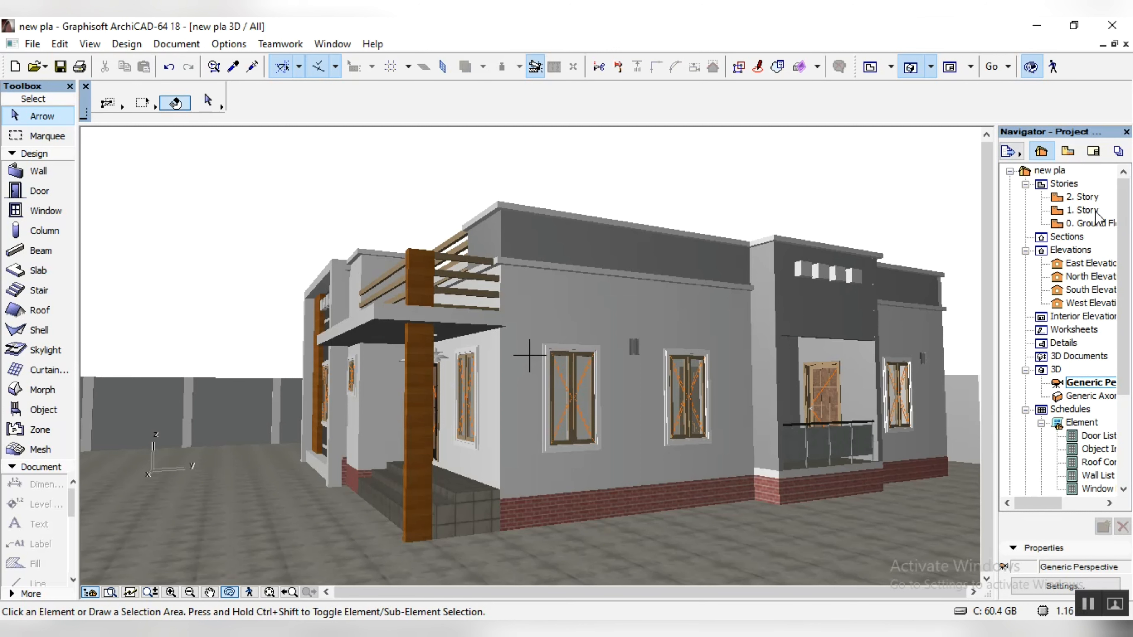
Step: On the Ground Floor plan, configure the default slab with thickness 100, elevation 2000 and a stucco surface
{"action": "double_click", "coordinate": [1098, 224]}
{"action": "scroll", "coordinate": [757, 286], "scroll_direction": "down", "scroll_amount": 10}
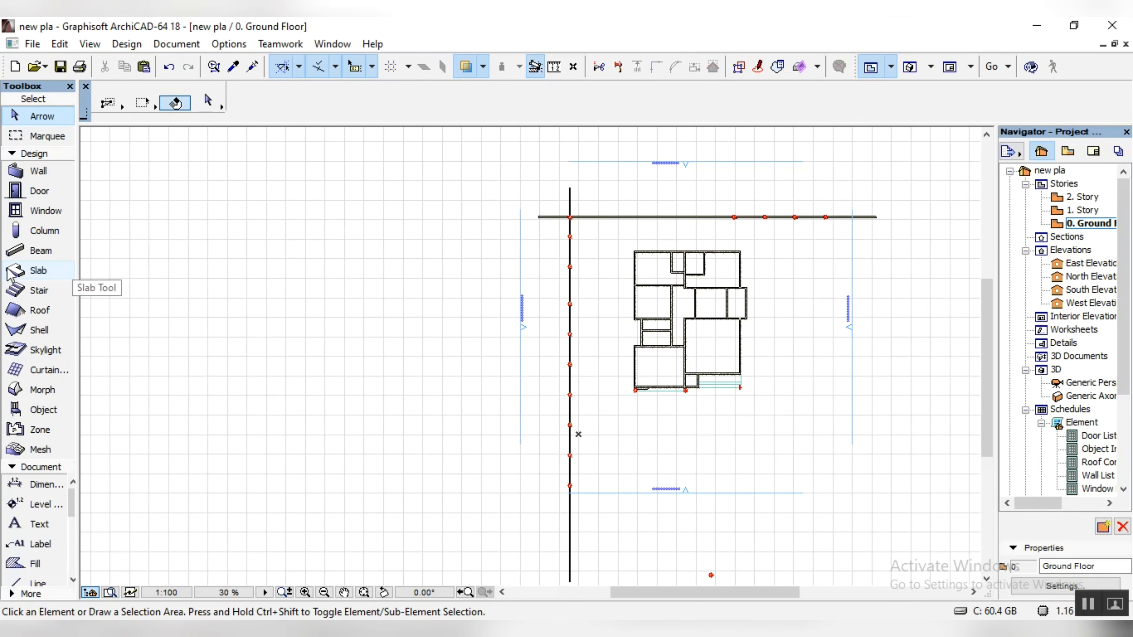
{"action": "left_click", "coordinate": [16, 271]}
{"action": "left_click", "coordinate": [207, 102]}
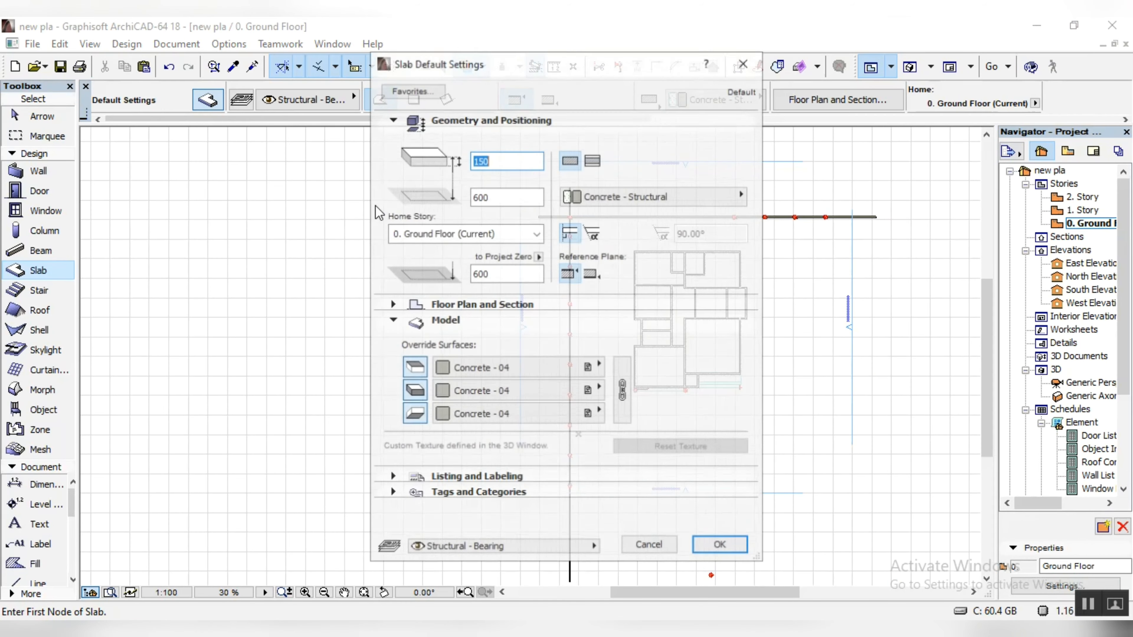
{"action": "type", "text": "100"}
{"action": "key", "text": "Tab"}
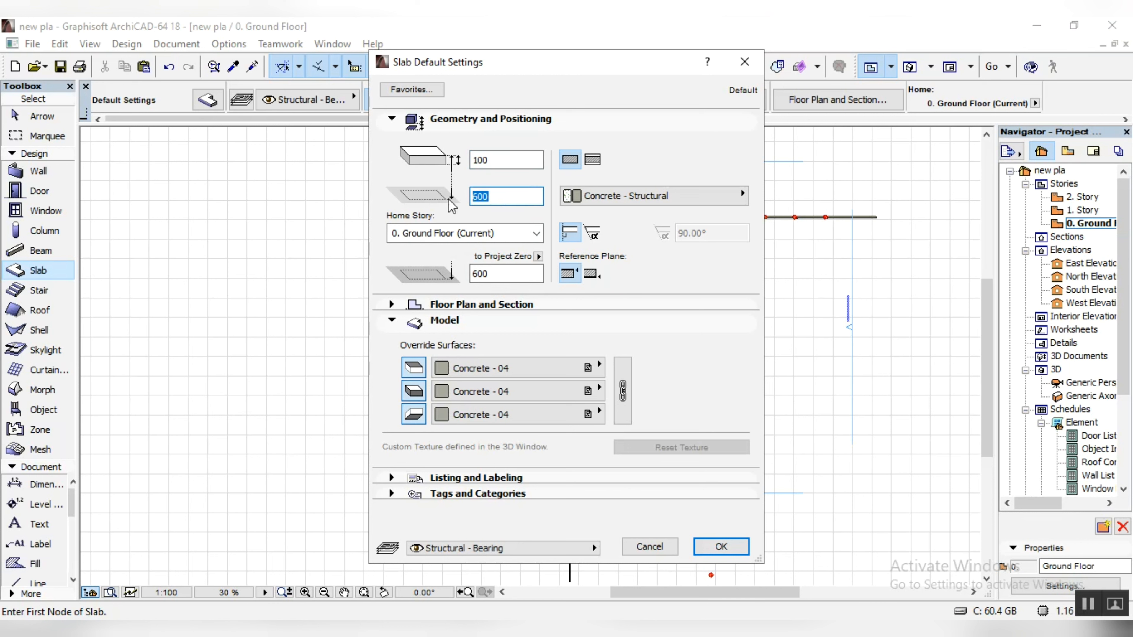
{"action": "type", "text": "2000"}
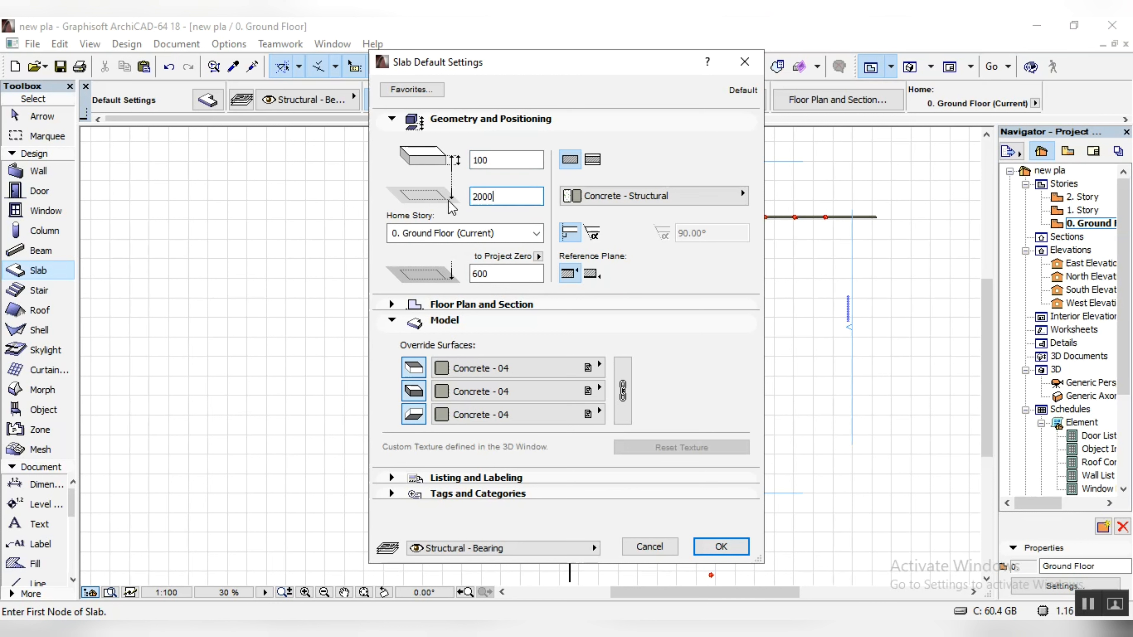
{"action": "left_click", "coordinate": [564, 379]}
{"action": "left_click", "coordinate": [719, 547]}
Step: Draw a narrow rectangular slab over the full length of the west boundary wall, extending slightly beyond both wall faces
{"action": "scroll", "coordinate": [543, 182], "scroll_direction": "up", "scroll_amount": 5}
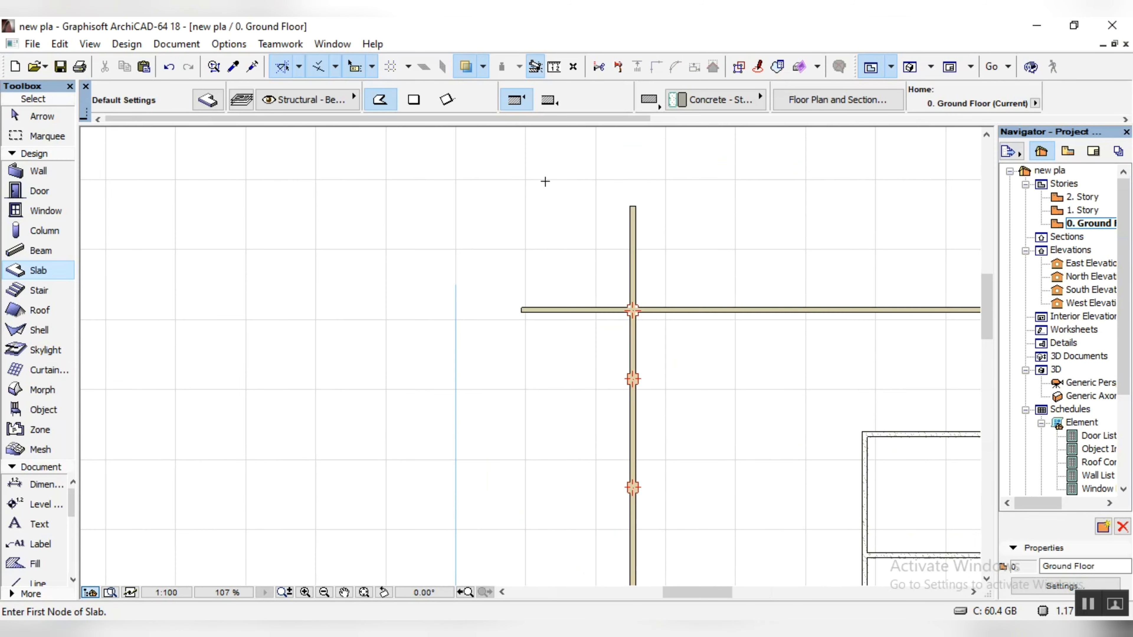
{"action": "left_click", "coordinate": [411, 101]}
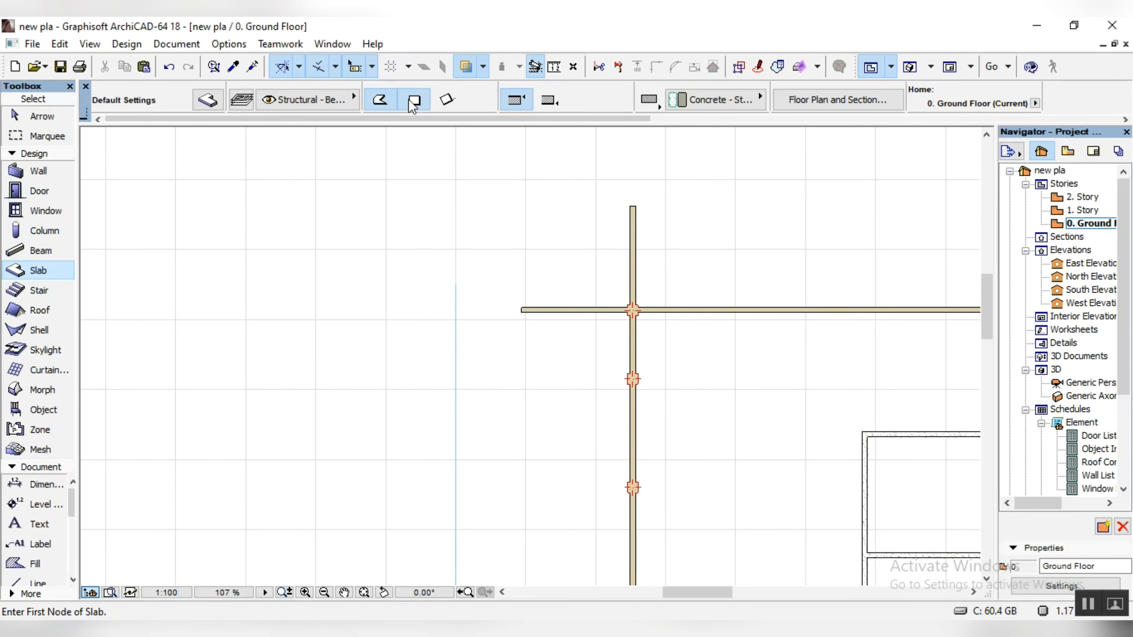
{"action": "left_click", "coordinate": [615, 202]}
{"action": "scroll", "coordinate": [619, 188], "scroll_direction": "down", "scroll_amount": 9}
{"action": "scroll", "coordinate": [602, 357], "scroll_direction": "up", "scroll_amount": 7}
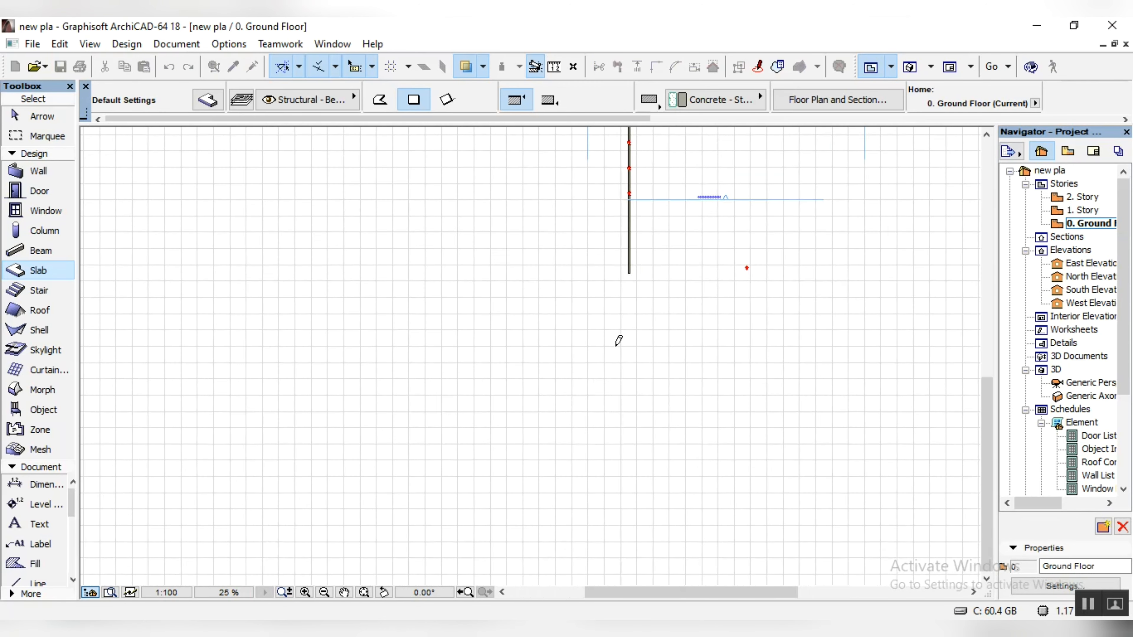
{"action": "left_click", "coordinate": [652, 168]}
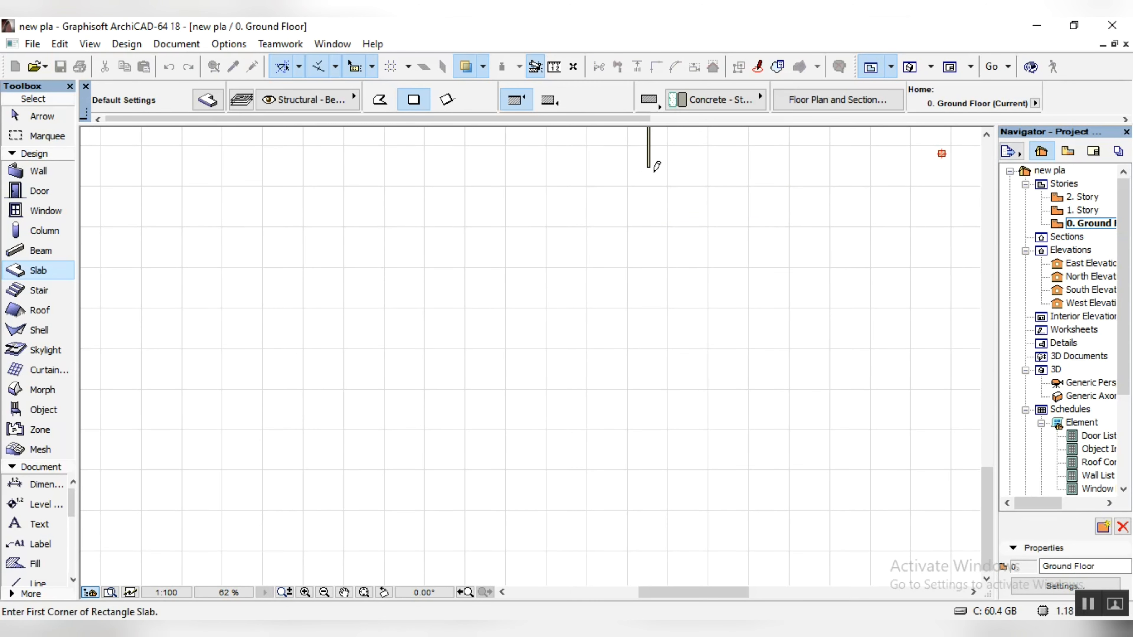
Step: Show the west boundary wall in the 3D view and select the new slab running along it
{"action": "key", "text": "shift"}
{"action": "key", "text": "F3"}
{"action": "mouse_move", "coordinate": [268, 428]}
{"action": "left_mouse_down"}
{"action": "mouse_move", "coordinate": [248, 422]}
{"action": "mouse_move", "coordinate": [280, 428]}
{"action": "left_mouse_up"}
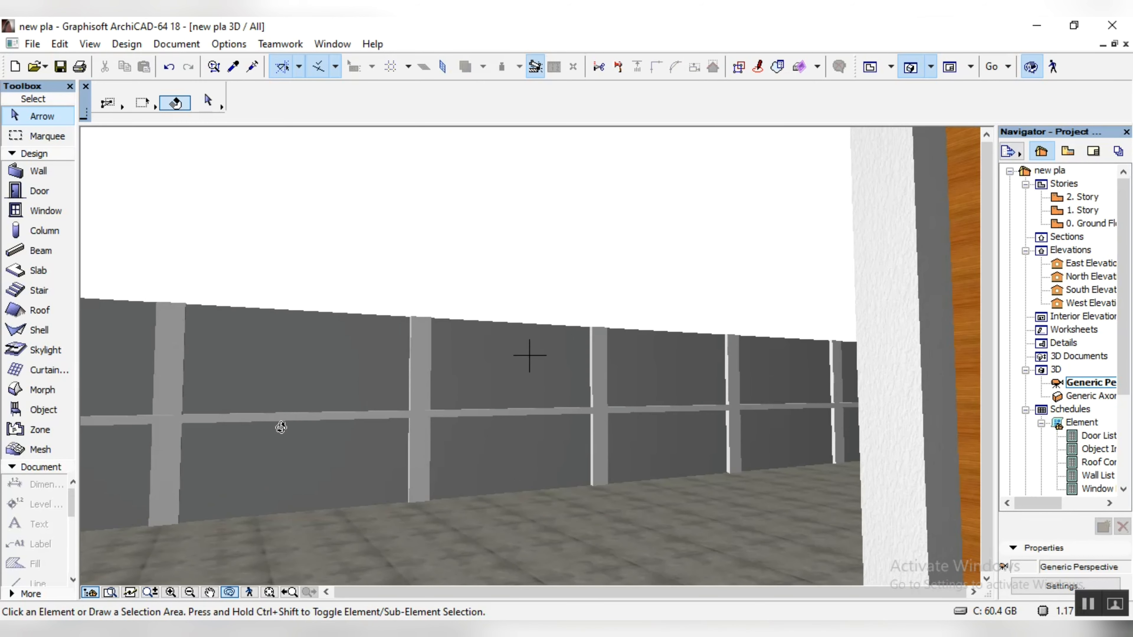
{"action": "left_click", "coordinate": [288, 425]}
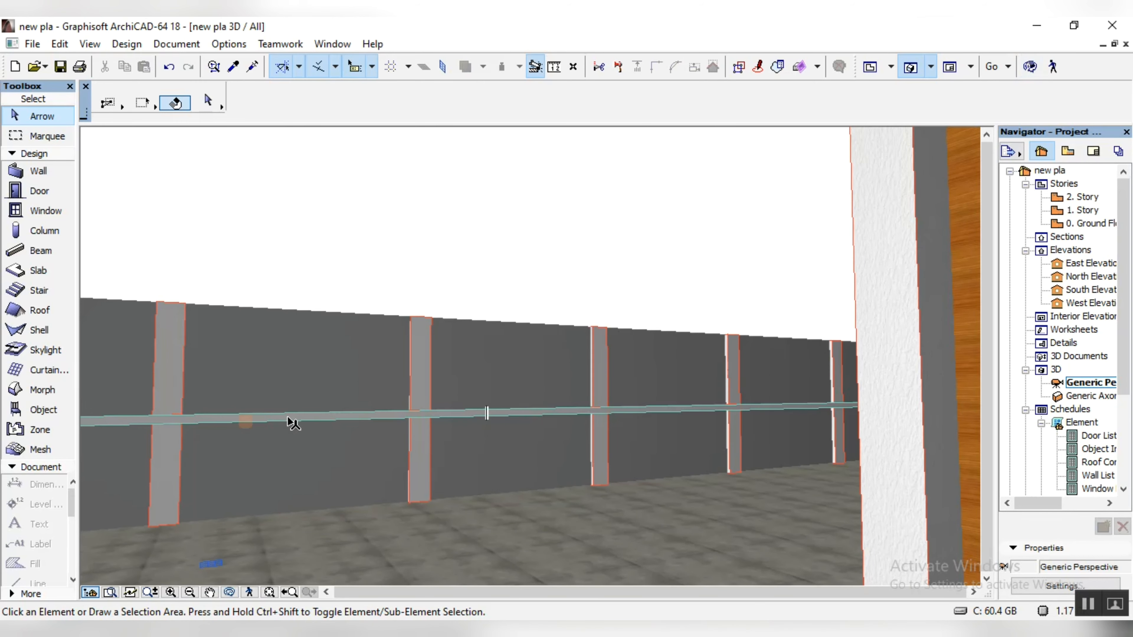
{"action": "left_click", "coordinate": [289, 419]}
Step: Set the selected slab's elevation to 4000
{"action": "scroll", "coordinate": [856, 103], "scroll_direction": "down", "scroll_amount": 4}
{"action": "double_click", "coordinate": [567, 104]}
{"action": "type", "text": "4000"}
{"action": "key", "text": "Return"}
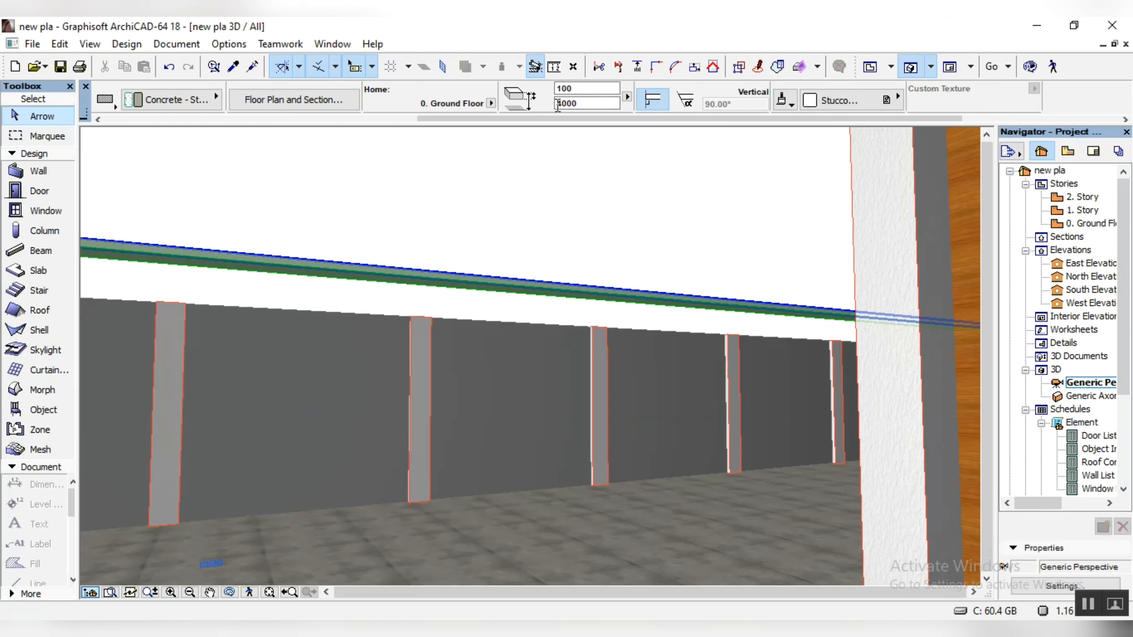
Step: Lower the selected slab's elevation to 3200
{"action": "key", "text": "BackSpace"}
{"action": "key", "text": "BackSpace"}
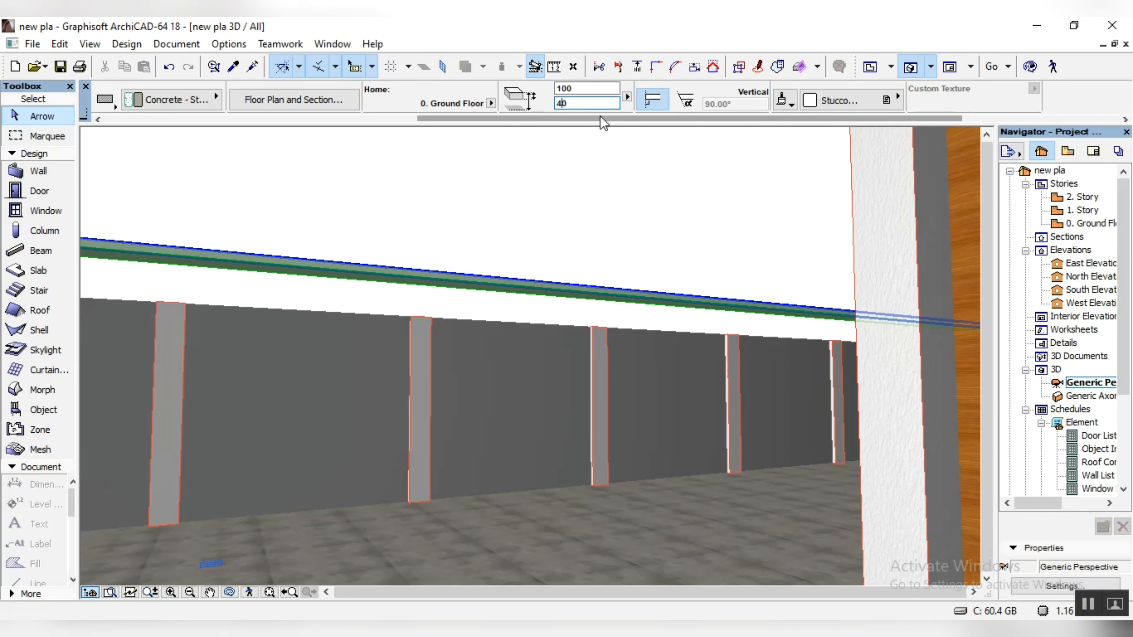
{"action": "type", "text": "32"}
{"action": "key", "text": "BackSpace"}
{"action": "key", "text": "BackSpace"}
{"action": "key", "text": "BackSpace"}
{"action": "key", "text": "BackSpace"}
{"action": "type", "text": "320"}
{"action": "key", "text": "Return"}
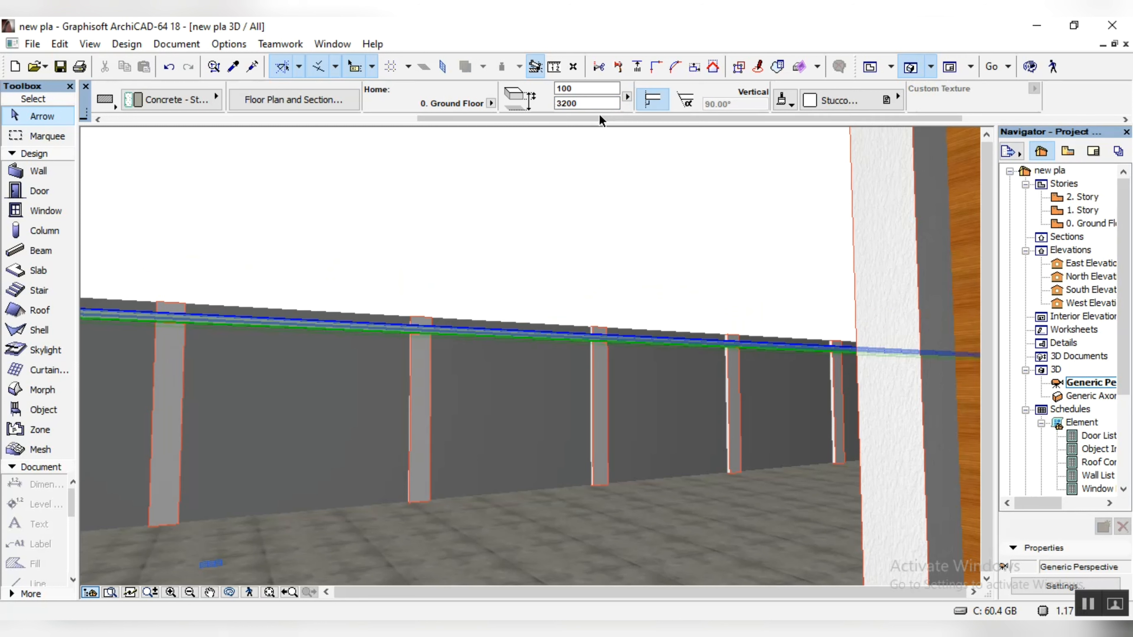
Step: Set the slab's elevation to 3500 and check up close how it sits on the west wall and columns
{"action": "left_click", "coordinate": [573, 103]}
{"action": "key", "text": "BackSpace"}
{"action": "key", "text": "BackSpace"}
{"action": "type", "text": "50"}
{"action": "key", "text": "Return"}
{"action": "scroll", "coordinate": [392, 314], "scroll_direction": "up", "scroll_amount": 4}
{"action": "scroll", "coordinate": [392, 316], "scroll_direction": "up", "scroll_amount": 1}
{"action": "scroll", "coordinate": [392, 319], "scroll_direction": "down", "scroll_amount": 1}
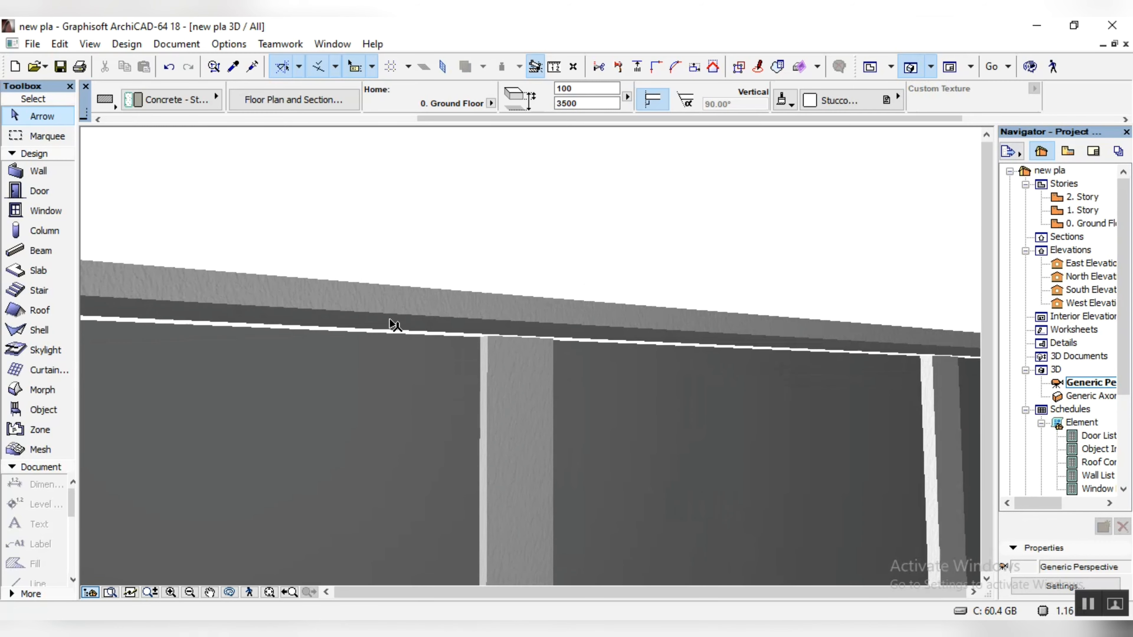
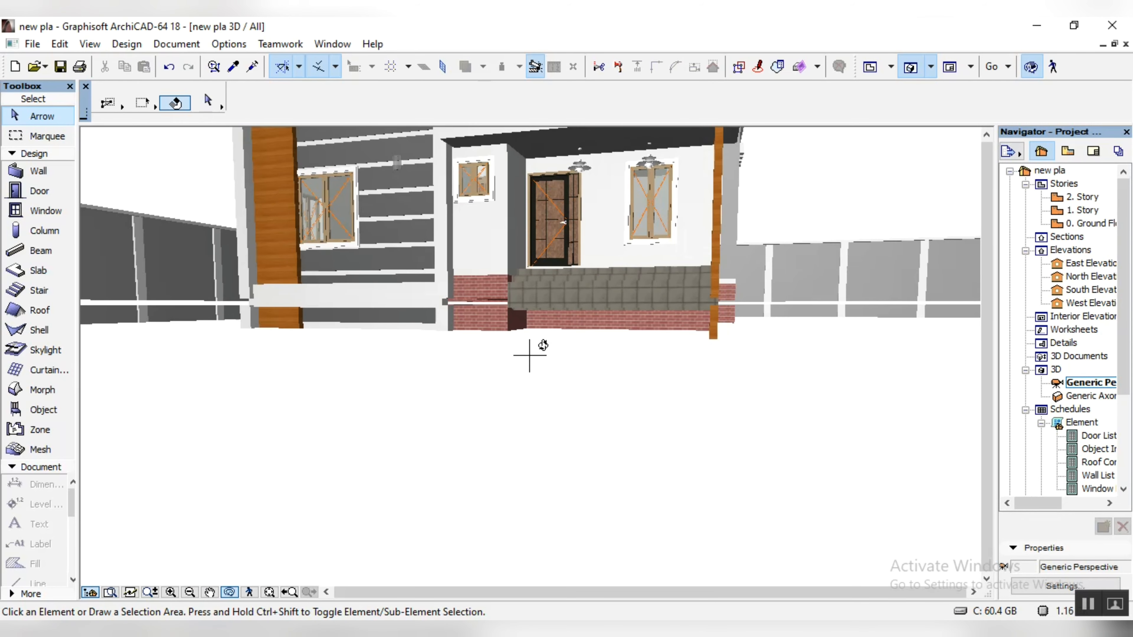
Step: Inspect the house front and the boundary walls around it in the 3D perspective
{"action": "left_click_drag", "start_coordinate": [564, 429], "coordinate": [541, 389]}
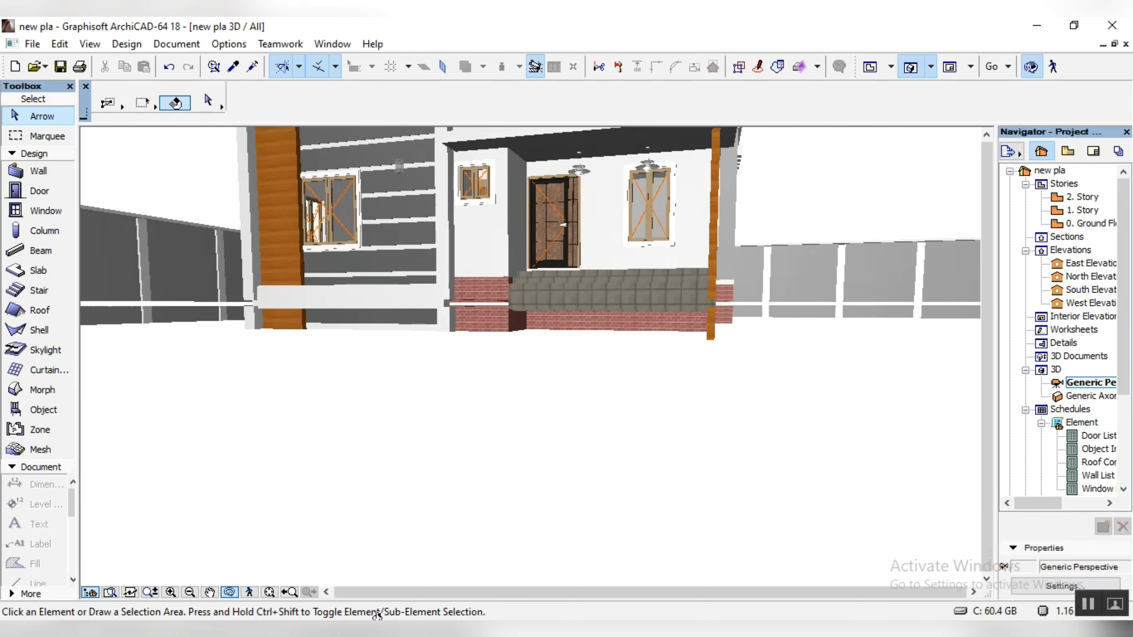
{"action": "left_click", "coordinate": [233, 593]}
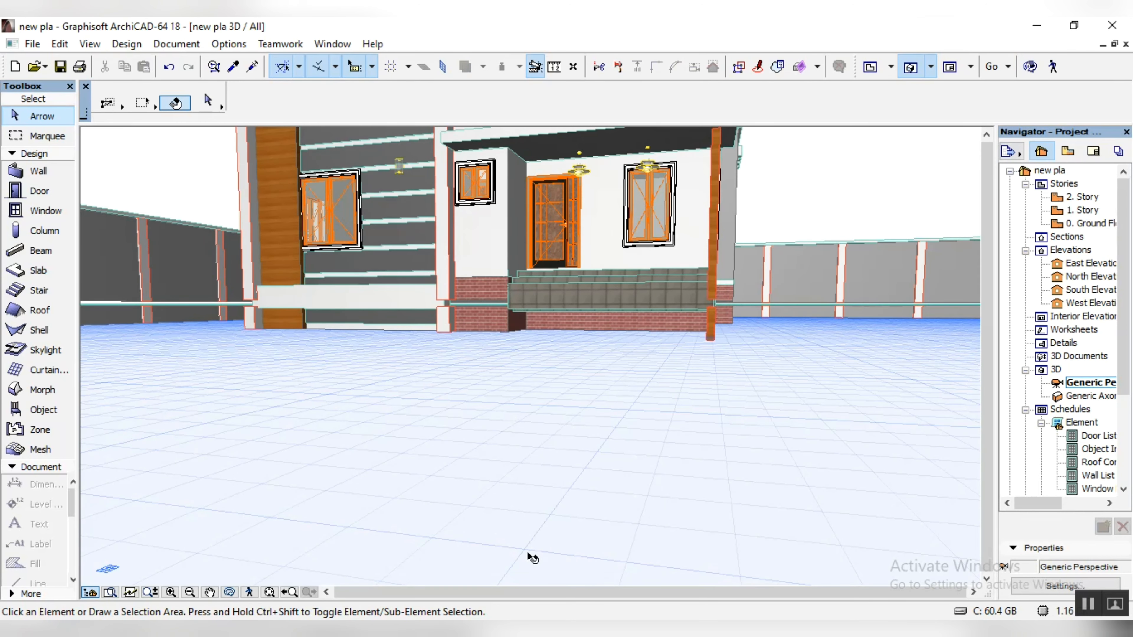
{"action": "scroll", "coordinate": [551, 421], "scroll_direction": "down", "scroll_amount": 2}
{"action": "scroll", "coordinate": [591, 388], "scroll_direction": "down", "scroll_amount": 2}
{"action": "scroll", "coordinate": [595, 390], "scroll_direction": "down", "scroll_amount": 2}
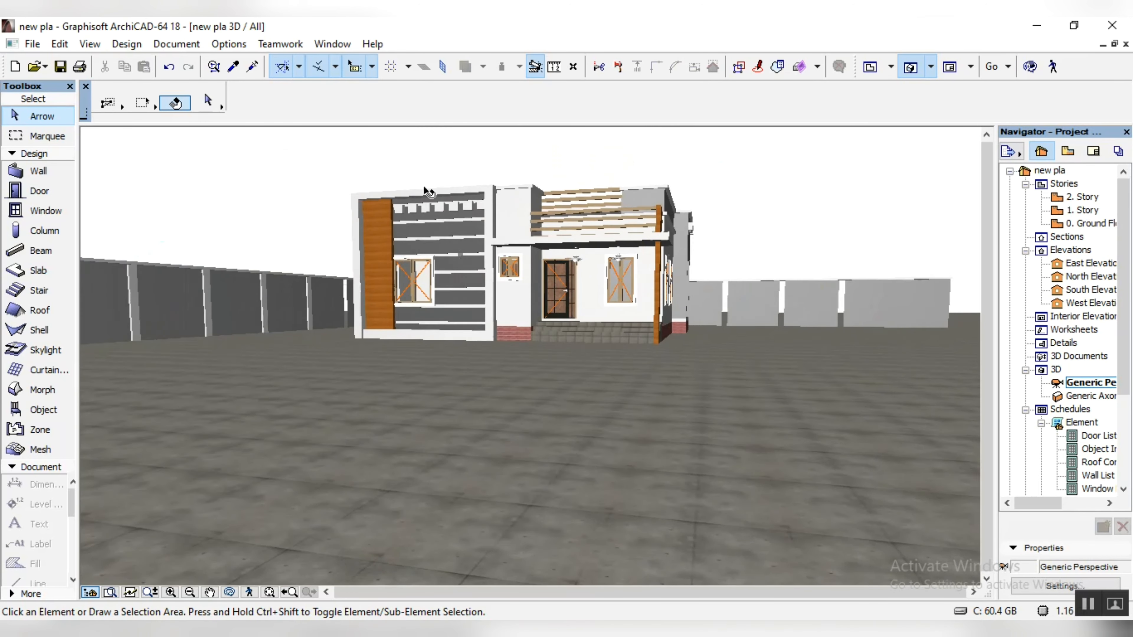
{"action": "left_click", "coordinate": [229, 593]}
{"action": "left_click_drag", "start_coordinate": [464, 428], "coordinate": [650, 440]}
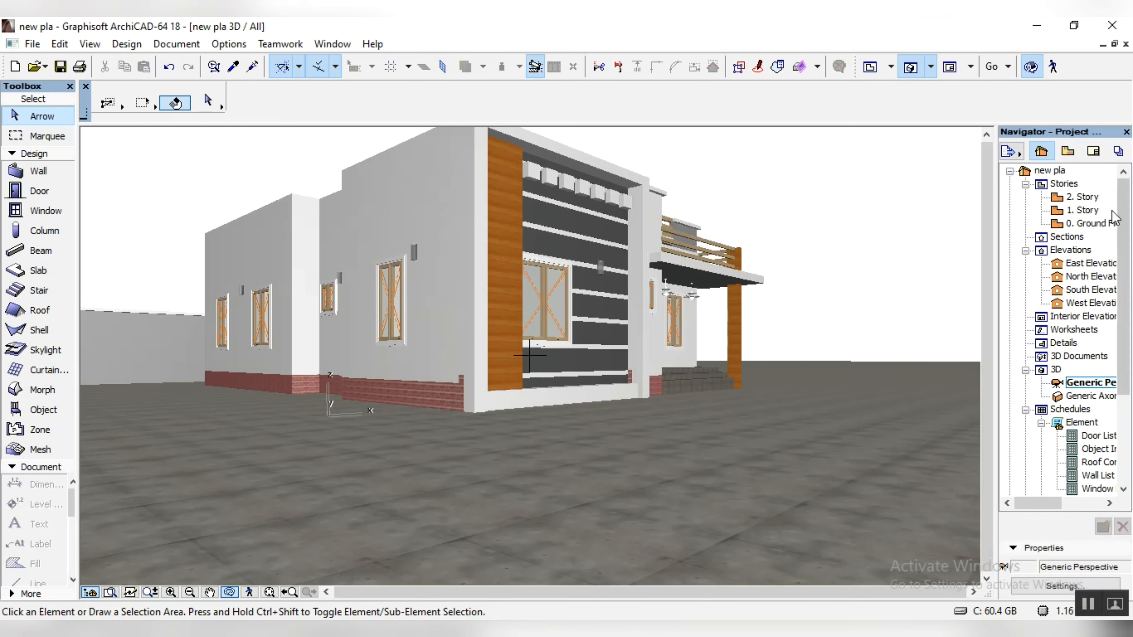
Step: On the ground floor plan, clear the selection and select the west boundary wall, its coping slab and the two northernmost columns
{"action": "double_click", "coordinate": [1095, 225]}
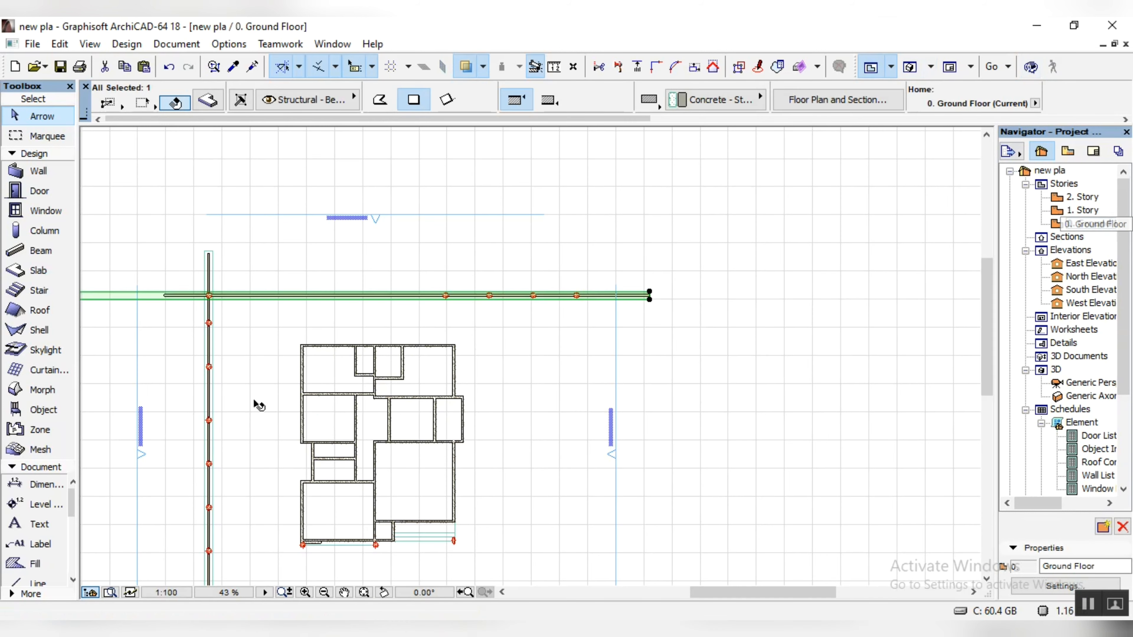
{"action": "key", "text": "Escape"}
{"action": "scroll", "coordinate": [202, 297], "scroll_direction": "up", "scroll_amount": 8}
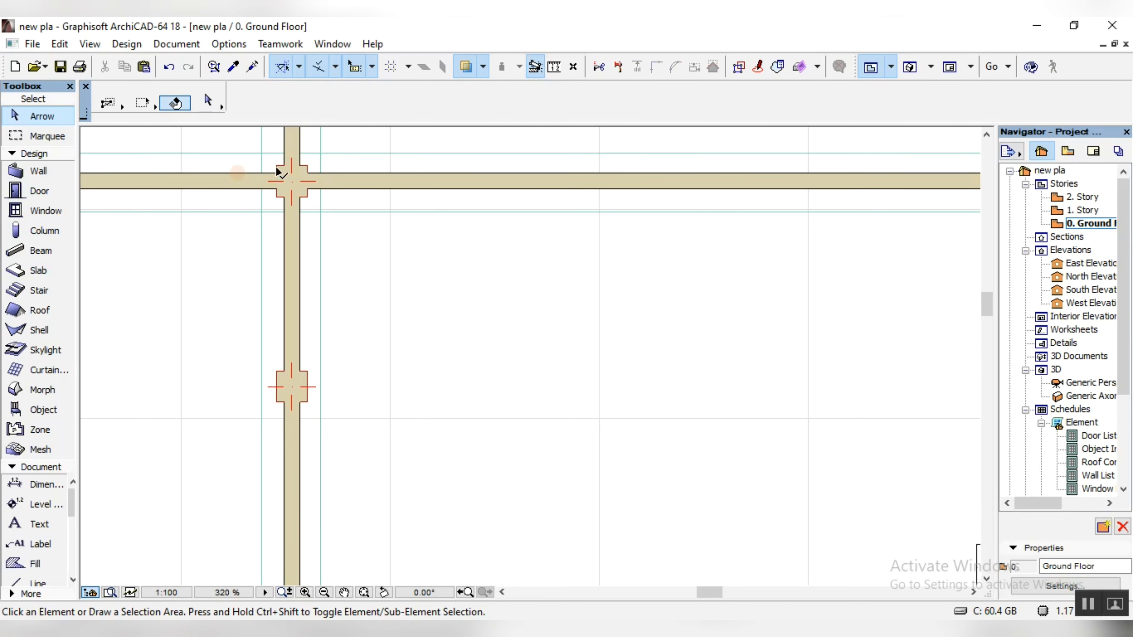
{"action": "left_click", "coordinate": [276, 167]}
{"action": "left_click", "coordinate": [294, 144], "text": "shift"}
{"action": "left_click", "coordinate": [313, 145], "text": "shift"}
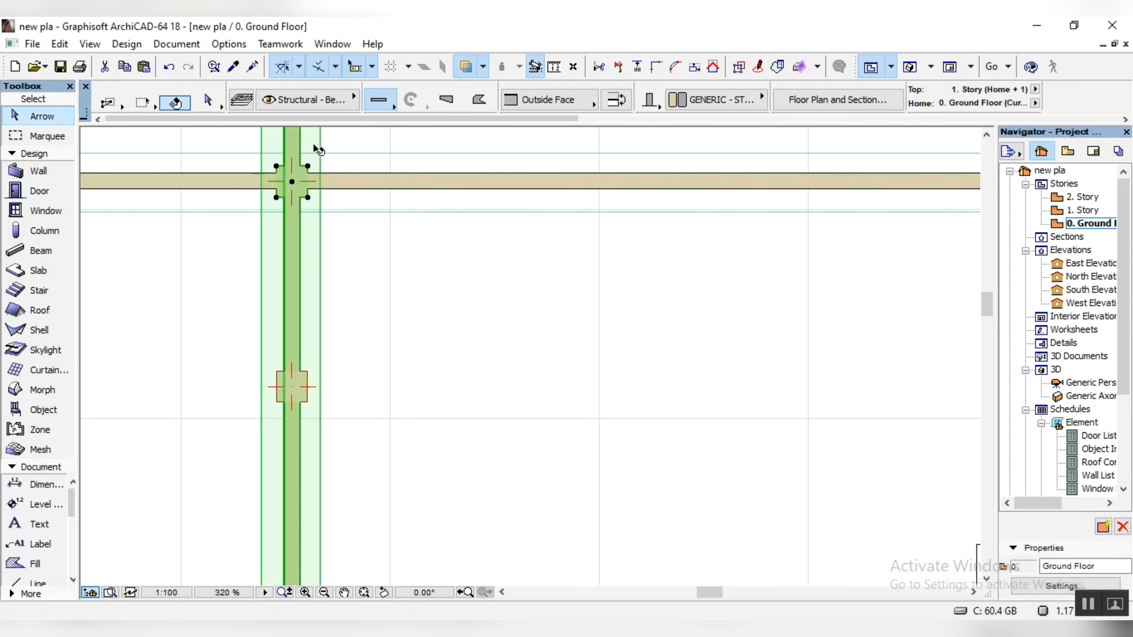
{"action": "left_click", "coordinate": [300, 353], "text": "shift"}
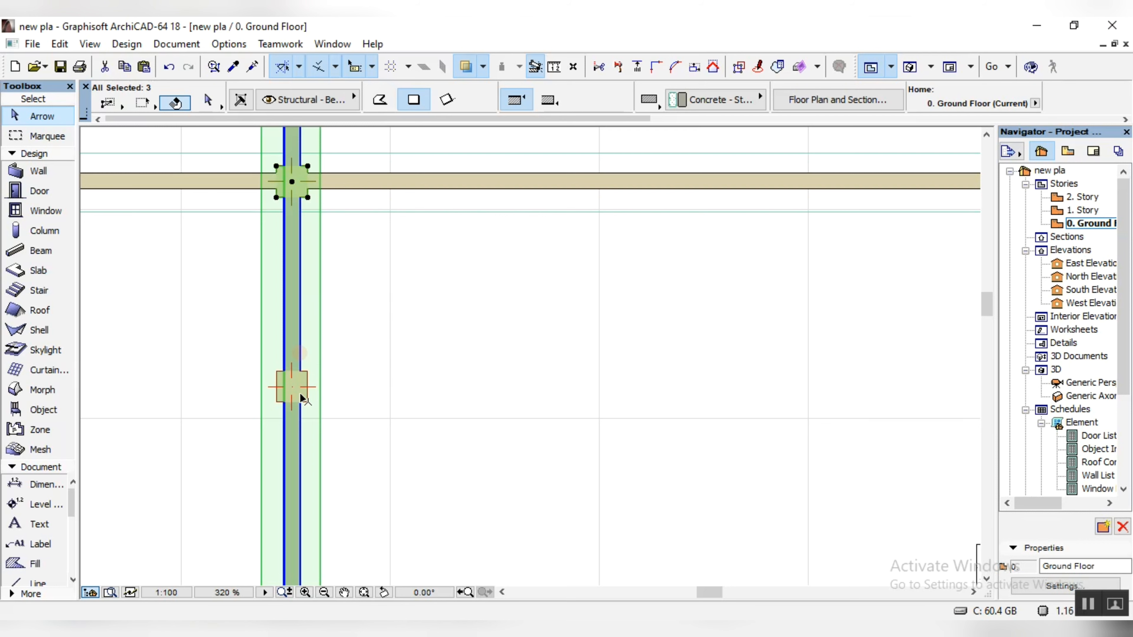
{"action": "left_click", "coordinate": [300, 395], "text": "shift"}
{"action": "left_click", "coordinate": [308, 373], "text": "shift"}
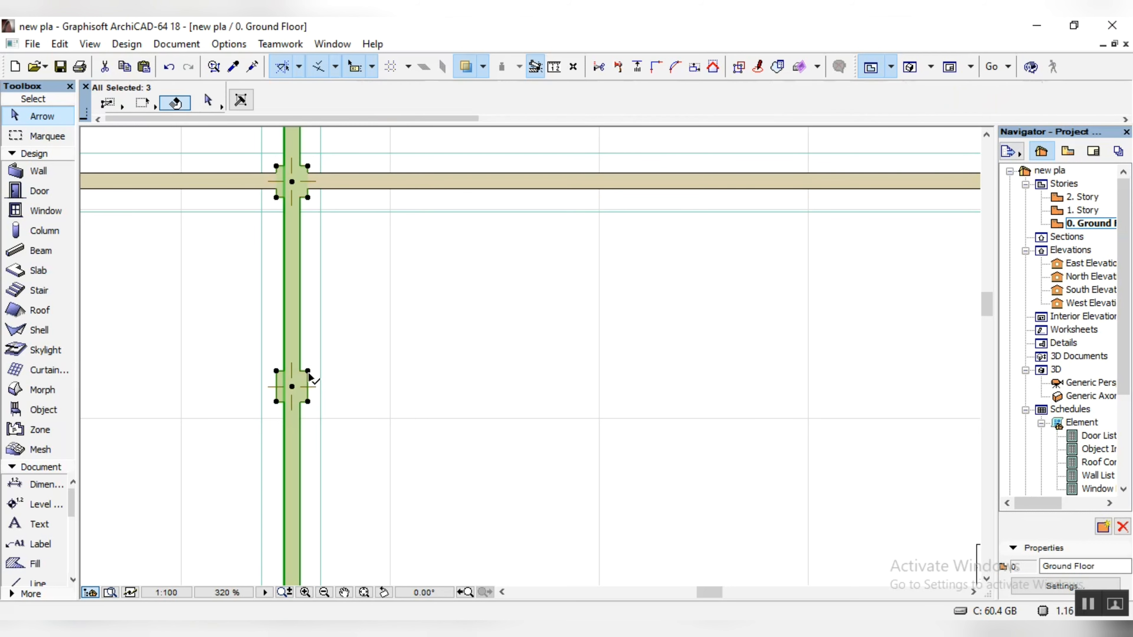
{"action": "left_click", "coordinate": [311, 344], "text": "shift"}
Step: Add the next four columns going south along the west wall to the selection
{"action": "scroll", "coordinate": [340, 241], "scroll_direction": "down", "scroll_amount": 6}
{"action": "scroll", "coordinate": [334, 473], "scroll_direction": "up", "scroll_amount": 7}
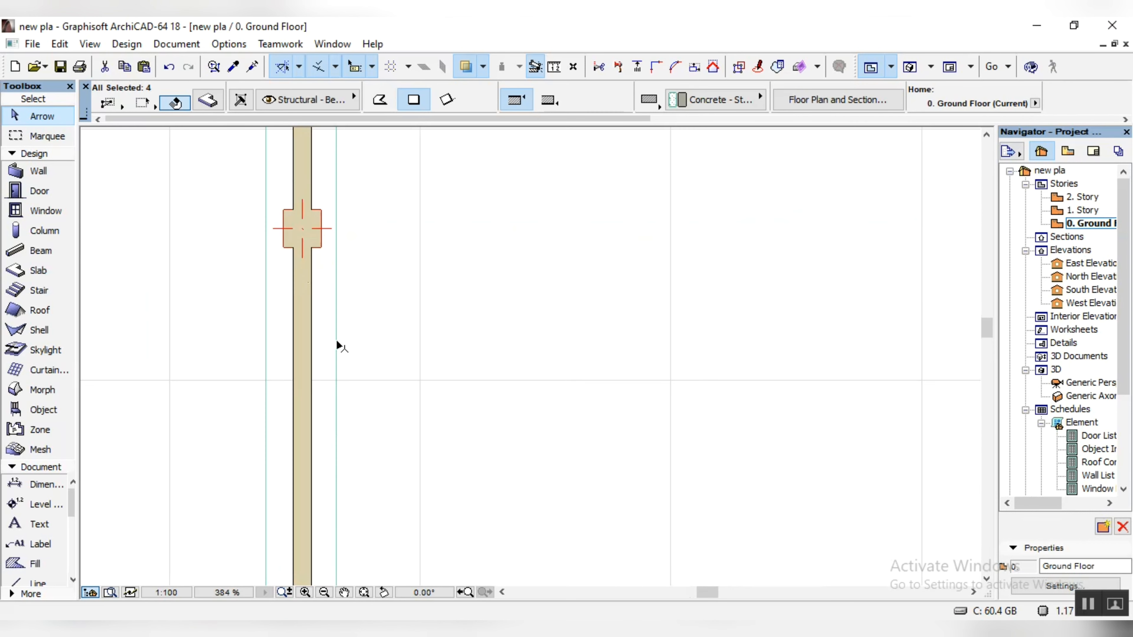
{"action": "left_click", "coordinate": [317, 243], "text": "shift"}
{"action": "scroll", "coordinate": [330, 401], "scroll_direction": "down", "scroll_amount": 4}
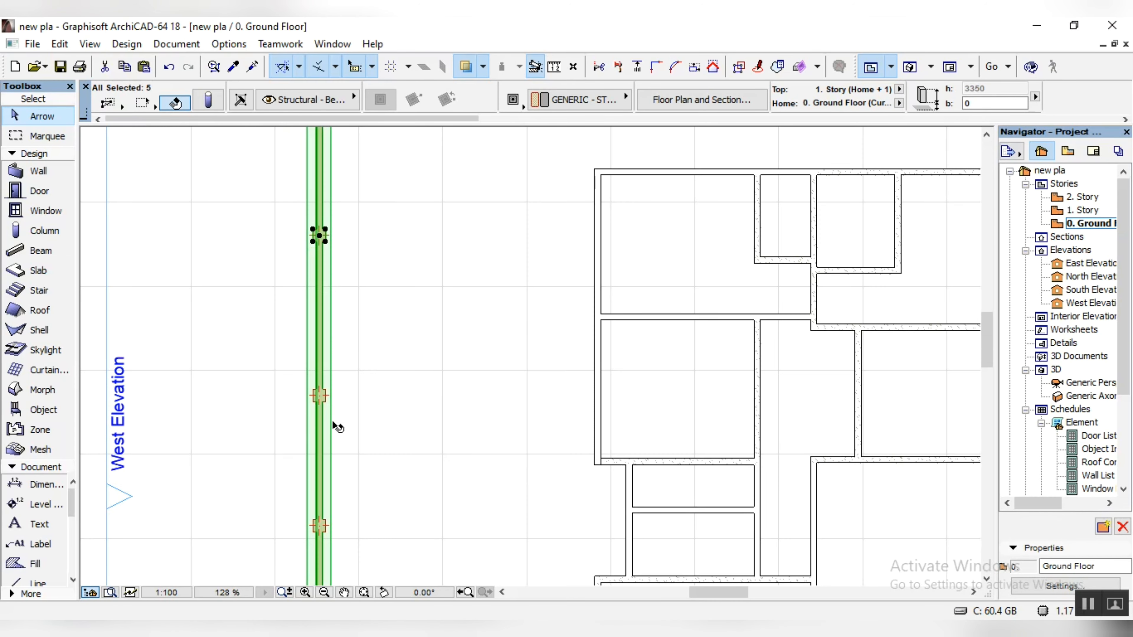
{"action": "scroll", "coordinate": [334, 422], "scroll_direction": "up", "scroll_amount": 6}
{"action": "left_click", "coordinate": [296, 299], "text": "shift"}
{"action": "scroll", "coordinate": [370, 243], "scroll_direction": "down", "scroll_amount": 2}
{"action": "scroll", "coordinate": [370, 243], "scroll_direction": "down", "scroll_amount": 1}
{"action": "scroll", "coordinate": [349, 509], "scroll_direction": "up", "scroll_amount": 4}
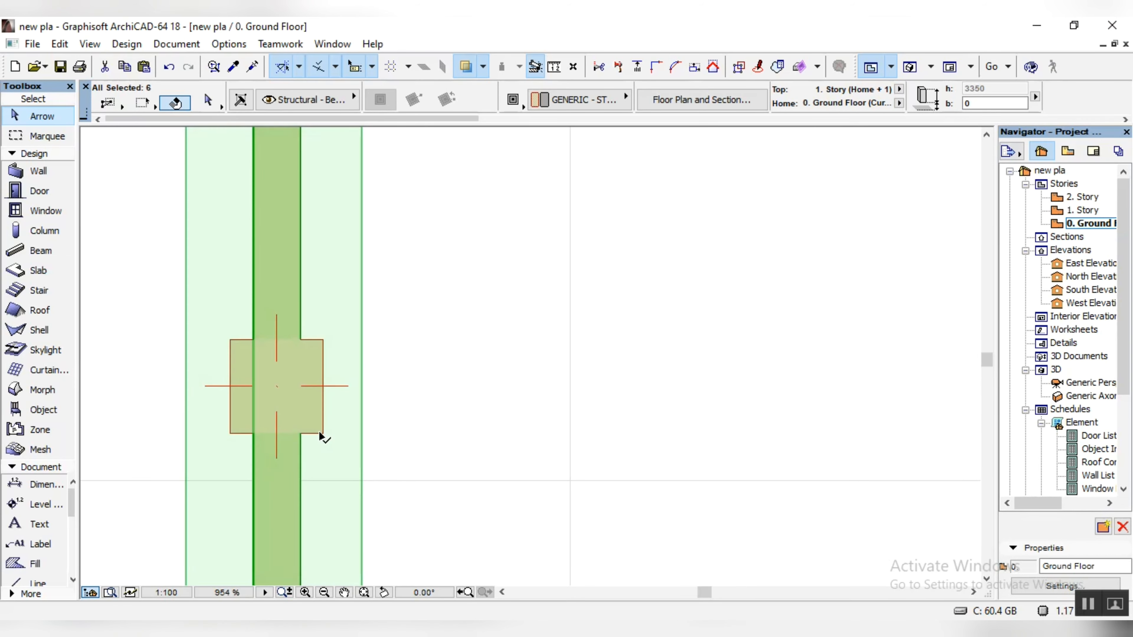
{"action": "left_click", "coordinate": [321, 433], "text": "shift"}
{"action": "scroll", "coordinate": [438, 369], "scroll_direction": "down", "scroll_amount": 5}
{"action": "scroll", "coordinate": [367, 509], "scroll_direction": "up", "scroll_amount": 4}
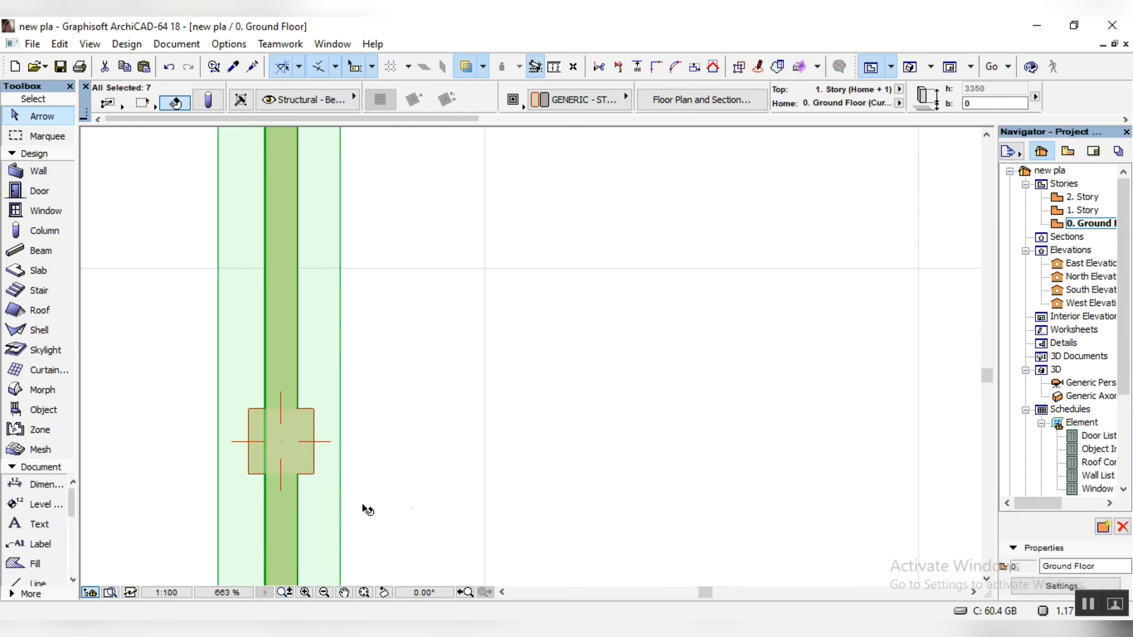
{"action": "left_click", "coordinate": [311, 470], "text": "shift"}
Step: Add the remaining columns towards the south end of the west wall to the selection
{"action": "scroll", "coordinate": [314, 472], "scroll_direction": "down", "scroll_amount": 4}
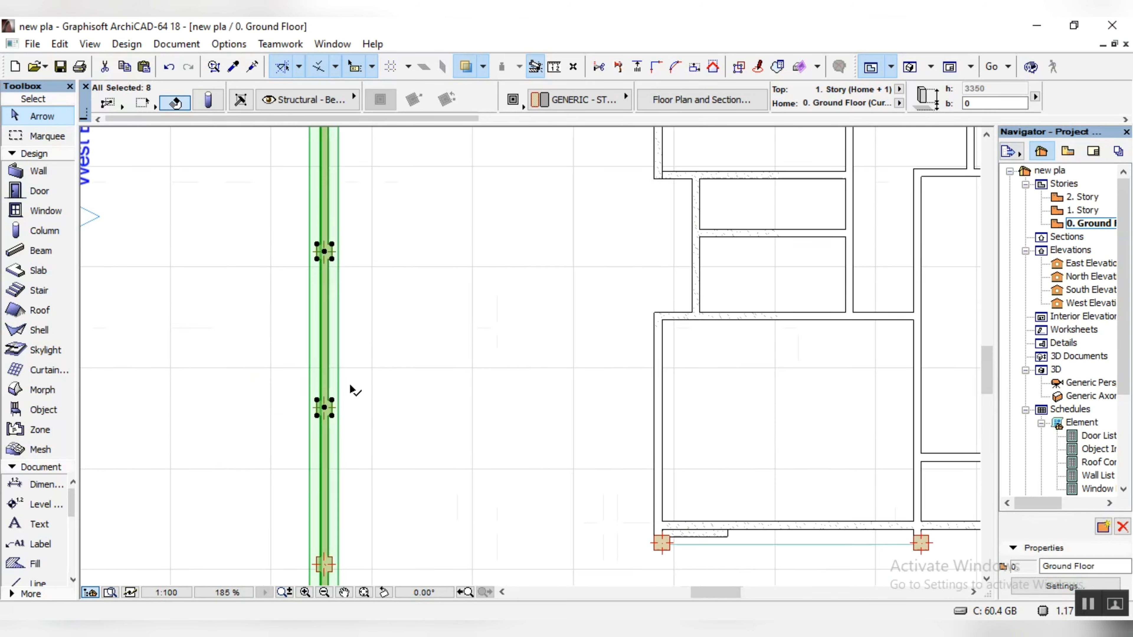
{"action": "scroll", "coordinate": [341, 473], "scroll_direction": "down", "scroll_amount": 3}
{"action": "scroll", "coordinate": [387, 406], "scroll_direction": "up", "scroll_amount": 5}
{"action": "scroll", "coordinate": [422, 341], "scroll_direction": "up", "scroll_amount": 5}
{"action": "left_click", "coordinate": [509, 370], "text": "shift"}
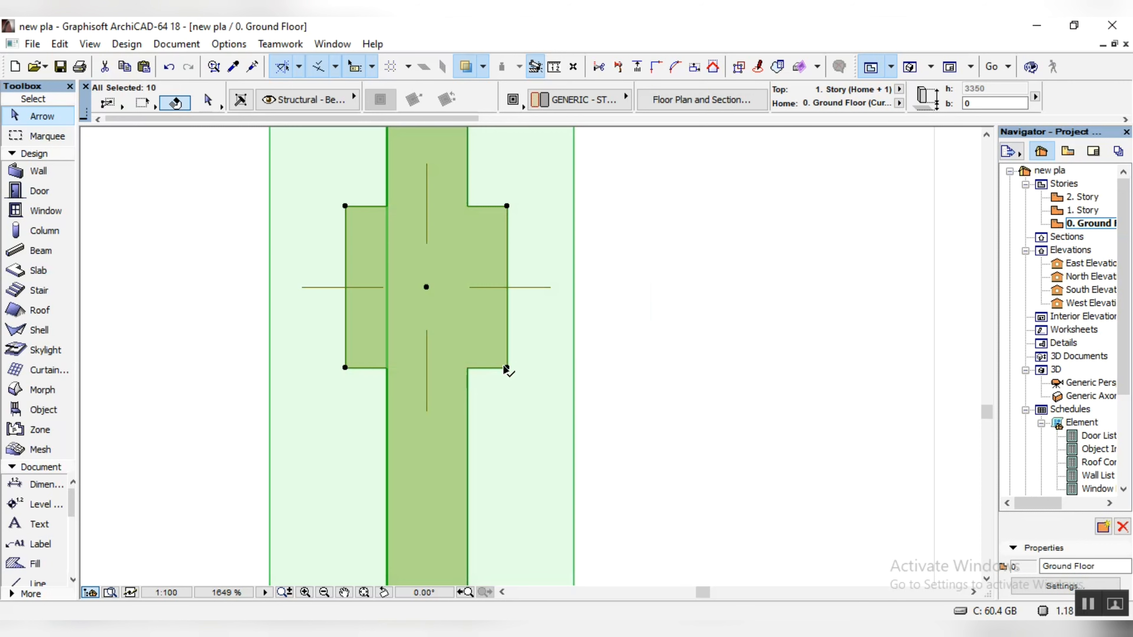
{"action": "scroll", "coordinate": [508, 370], "scroll_direction": "down", "scroll_amount": 4}
{"action": "scroll", "coordinate": [446, 276], "scroll_direction": "down", "scroll_amount": 4}
{"action": "scroll", "coordinate": [452, 443], "scroll_direction": "up", "scroll_amount": 6}
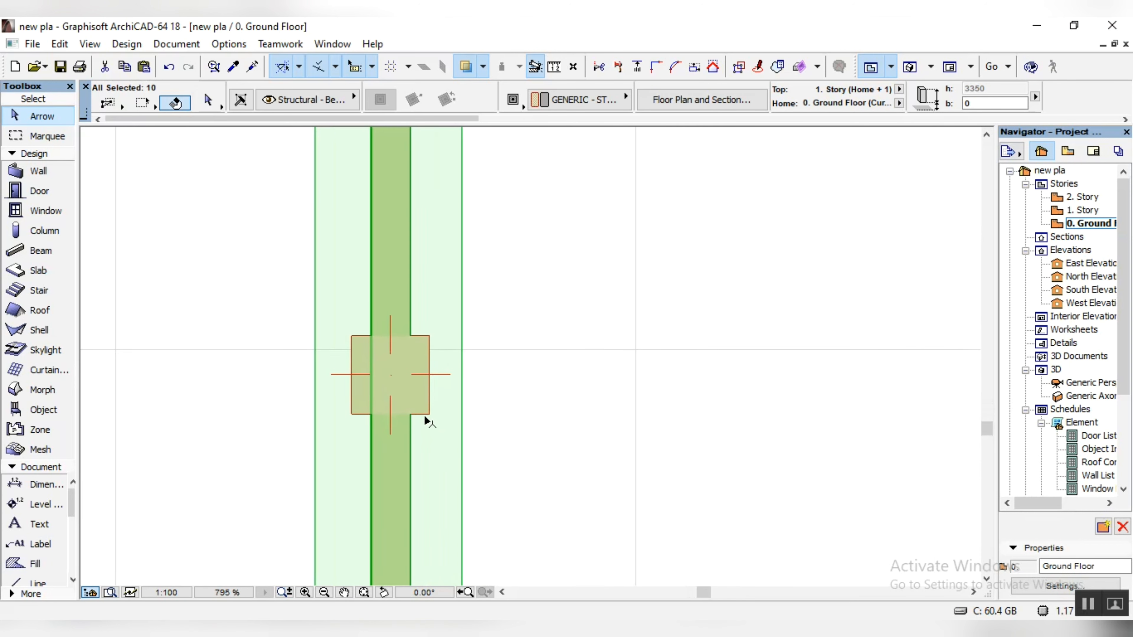
{"action": "left_click", "coordinate": [431, 411], "text": "shift"}
{"action": "scroll", "coordinate": [417, 334], "scroll_direction": "down", "scroll_amount": 4}
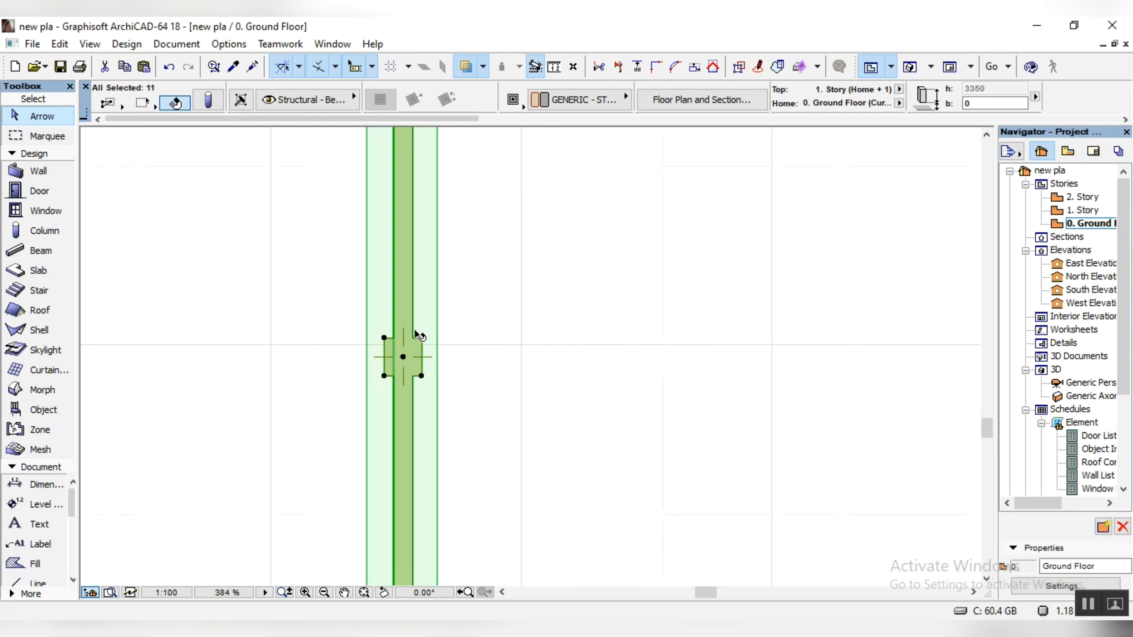
{"action": "left_click", "coordinate": [450, 337], "text": "shift"}
{"action": "scroll", "coordinate": [450, 339], "scroll_direction": "down", "scroll_amount": 10}
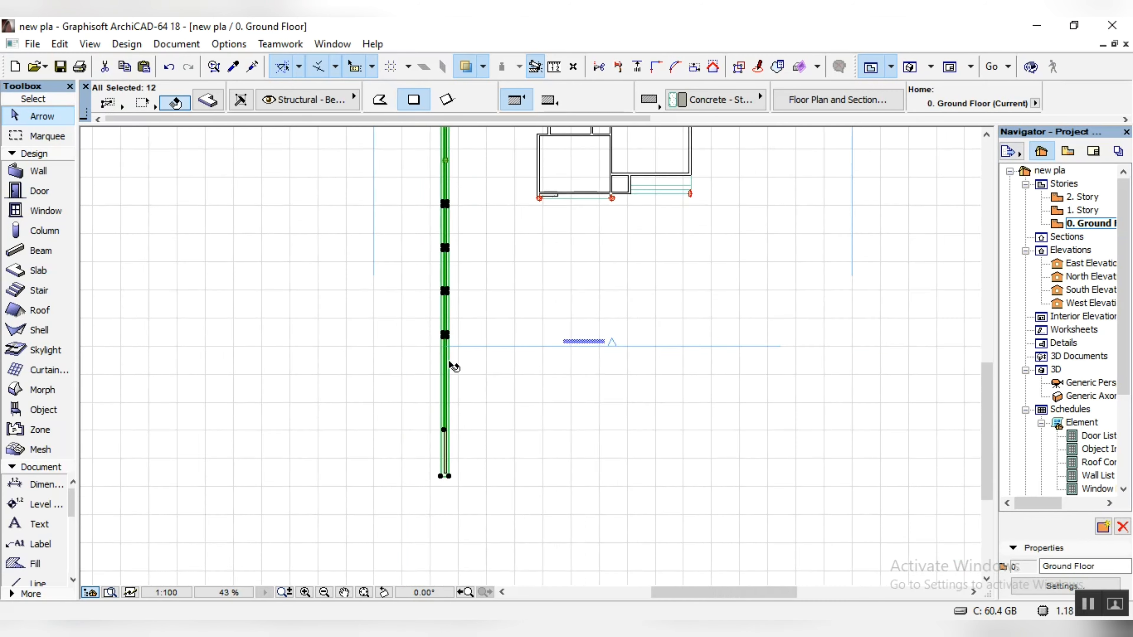
Step: Copy the selected wall, coping slab and columns to the east side of the house, crossing the north boundary wall
{"action": "scroll", "coordinate": [445, 493], "scroll_direction": "up", "scroll_amount": 6}
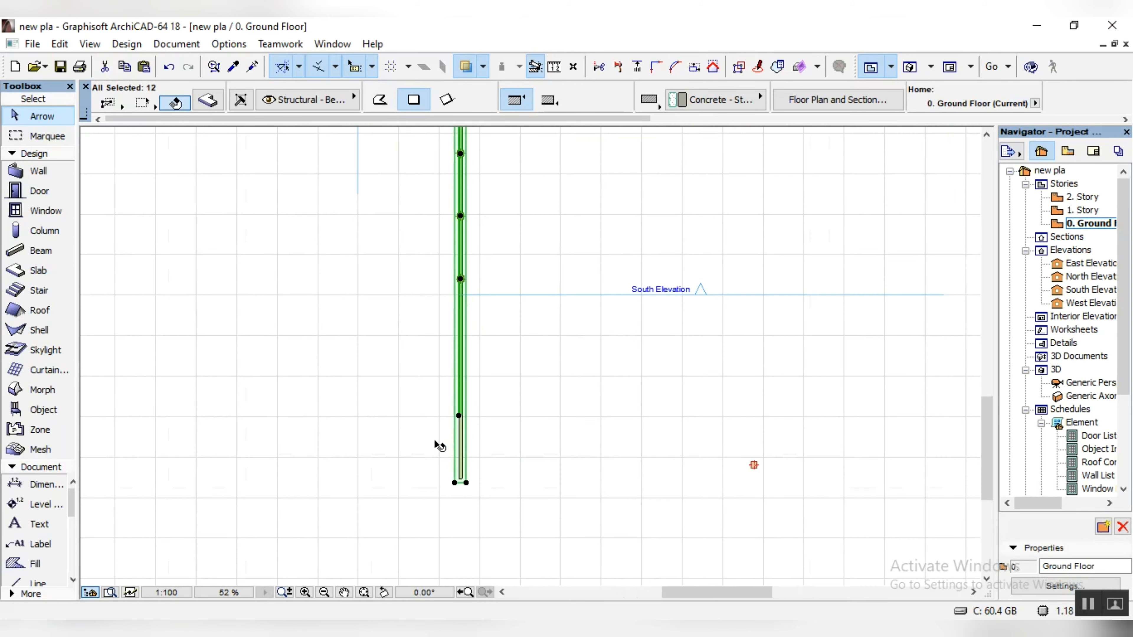
{"action": "scroll", "coordinate": [463, 488], "scroll_direction": "down", "scroll_amount": 7}
{"action": "scroll", "coordinate": [476, 459], "scroll_direction": "up", "scroll_amount": 9}
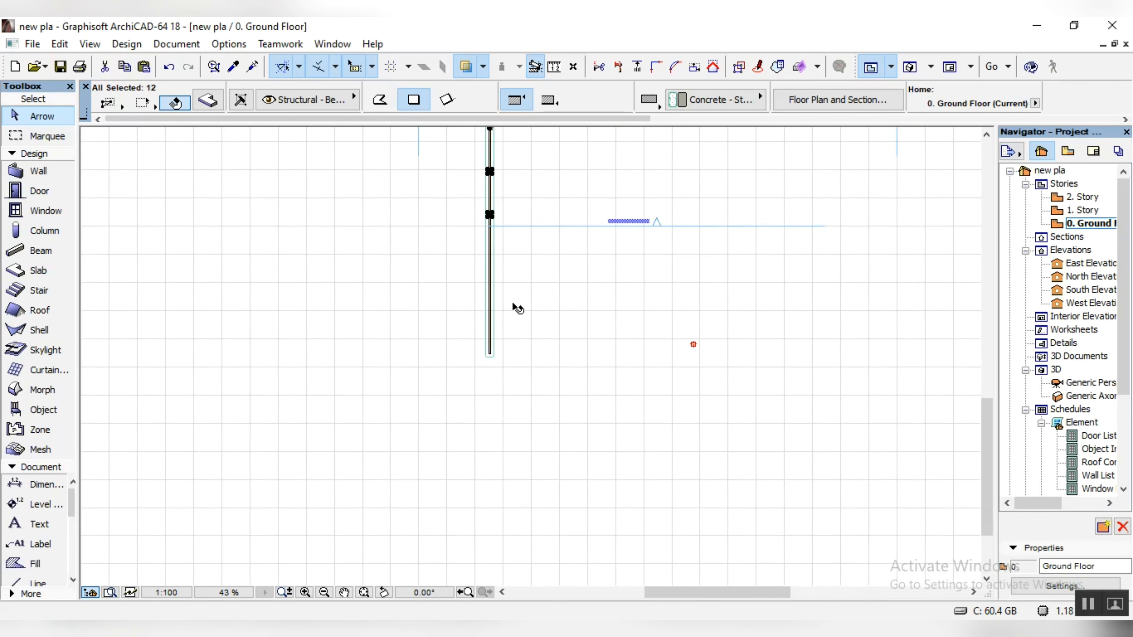
{"action": "scroll", "coordinate": [462, 436], "scroll_direction": "down", "scroll_amount": 6}
Step: Show the model in 3D and inspect the boundary walls around the house from the front and the sides
{"action": "left_click", "coordinate": [909, 68]}
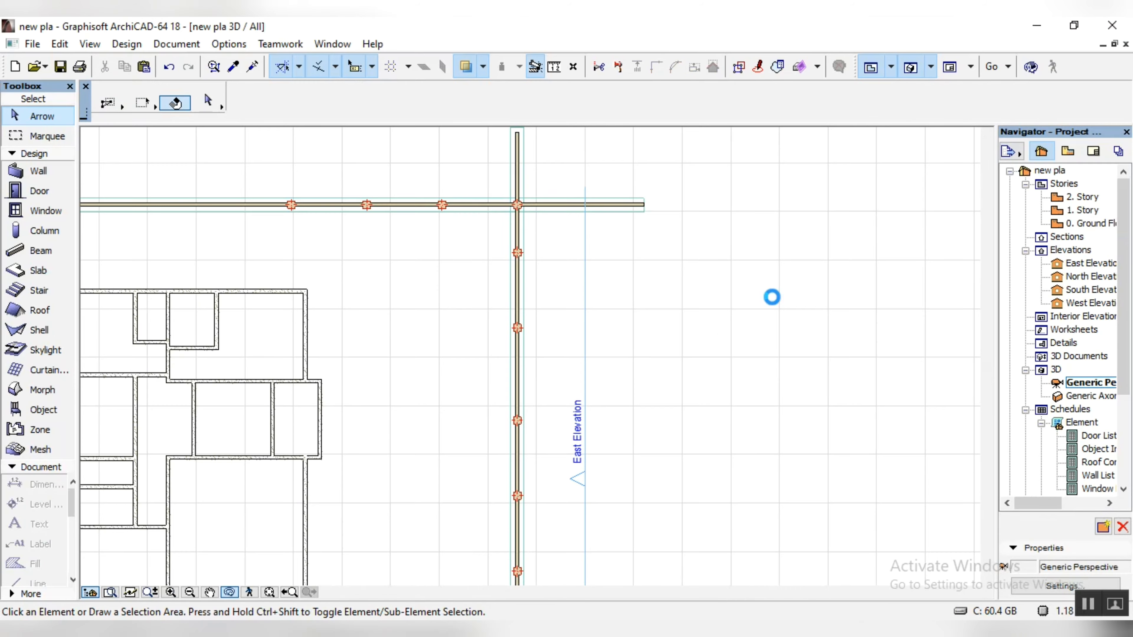
{"action": "left_click_drag", "start_coordinate": [701, 387], "coordinate": [653, 428]}
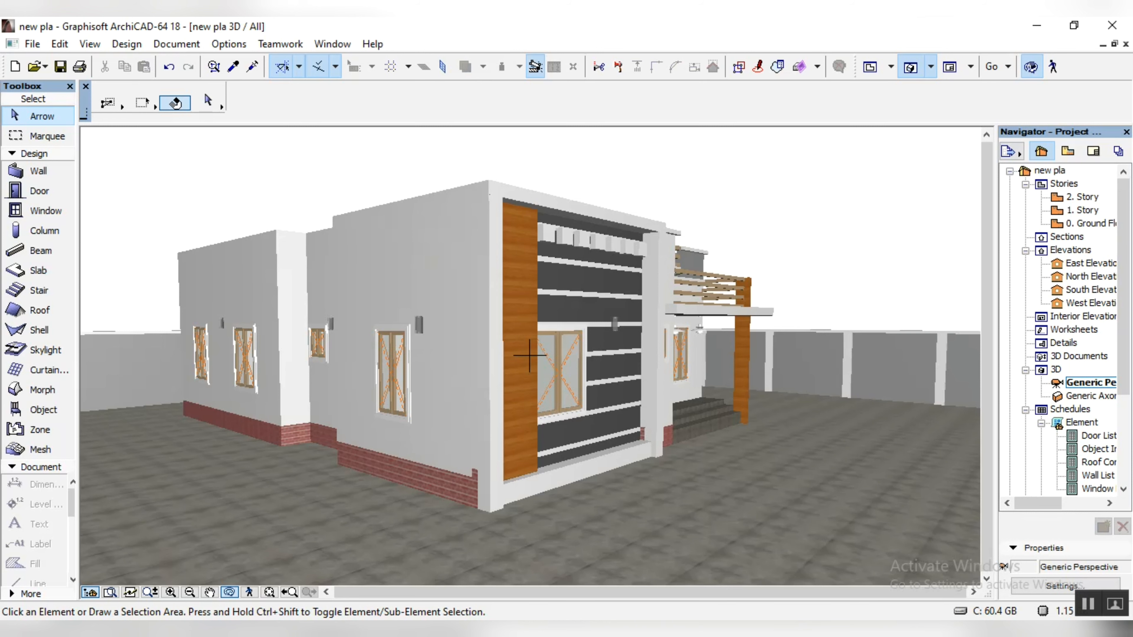
{"action": "left_click_drag", "start_coordinate": [762, 499], "coordinate": [434, 489]}
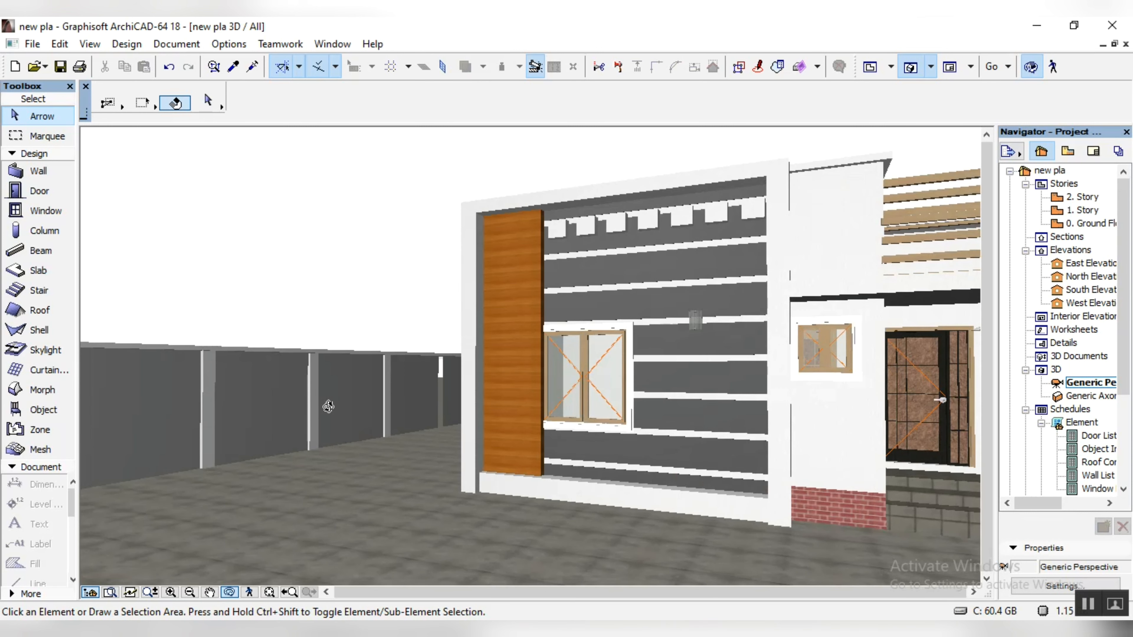
{"action": "scroll", "coordinate": [326, 404], "scroll_direction": "down", "scroll_amount": 5}
{"action": "left_click_drag", "start_coordinate": [742, 444], "coordinate": [633, 447]}
{"action": "scroll", "coordinate": [777, 526], "scroll_direction": "up", "scroll_amount": 5}
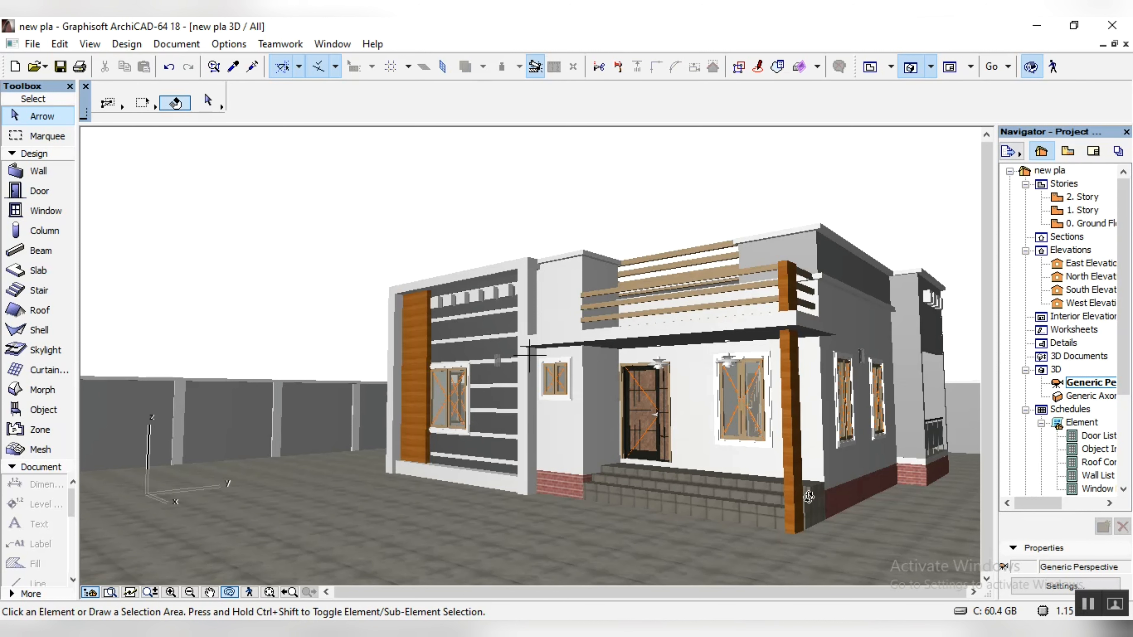
{"action": "left_click_drag", "start_coordinate": [839, 521], "coordinate": [760, 461]}
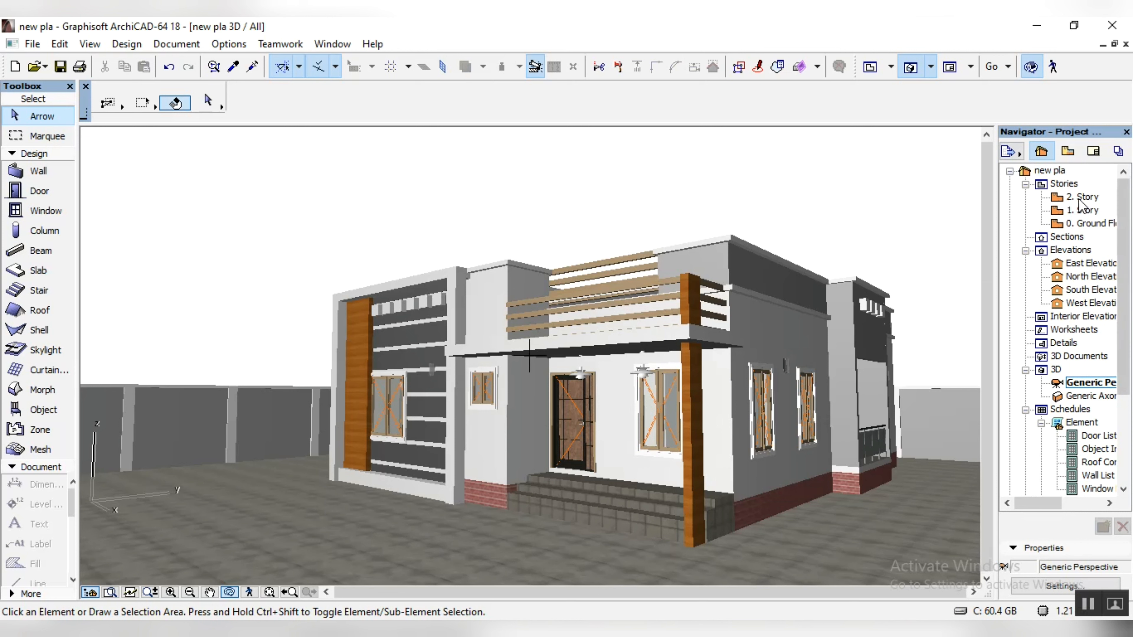
Step: Return to the ground floor plan and set the default slab thickness to 600
{"action": "double_click", "coordinate": [1094, 224]}
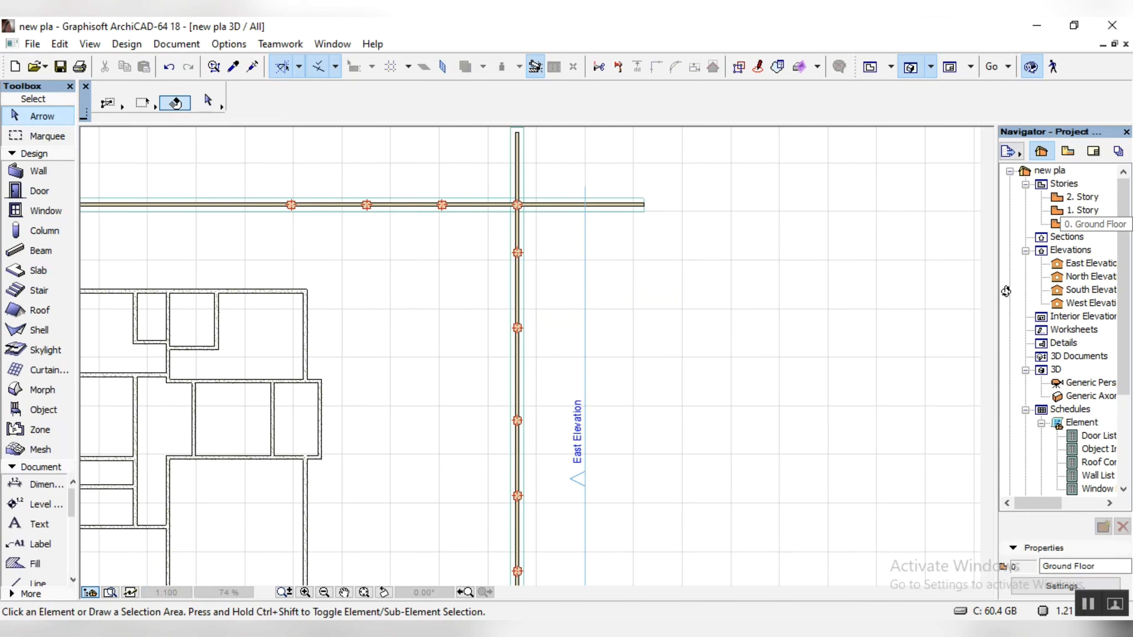
{"action": "scroll", "coordinate": [575, 499], "scroll_direction": "up", "scroll_amount": 3}
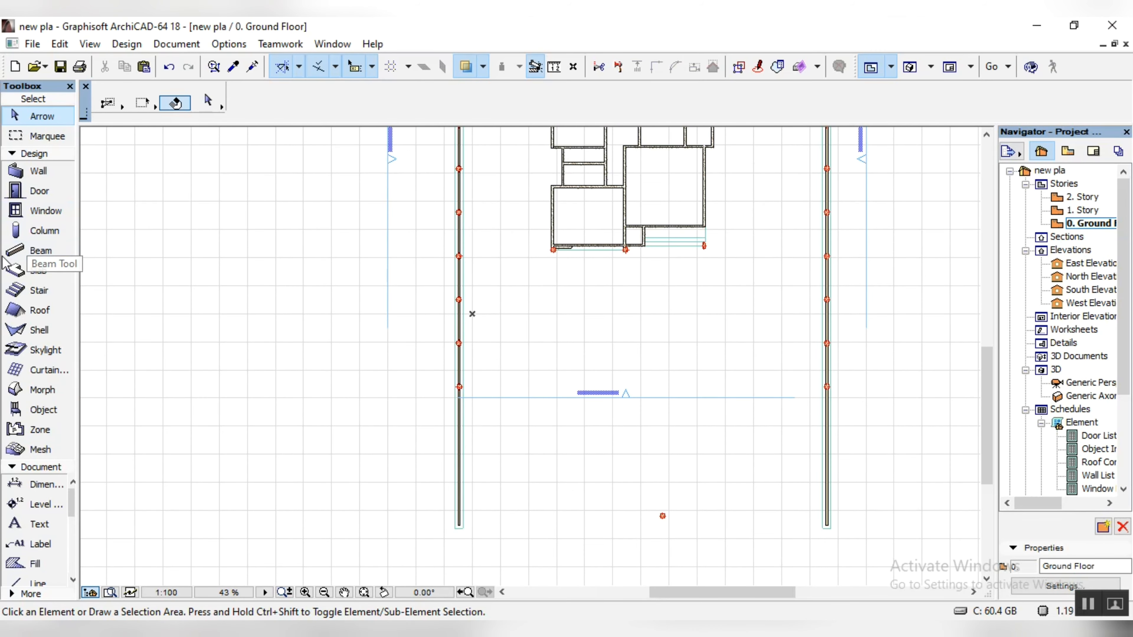
{"action": "left_click", "coordinate": [37, 271]}
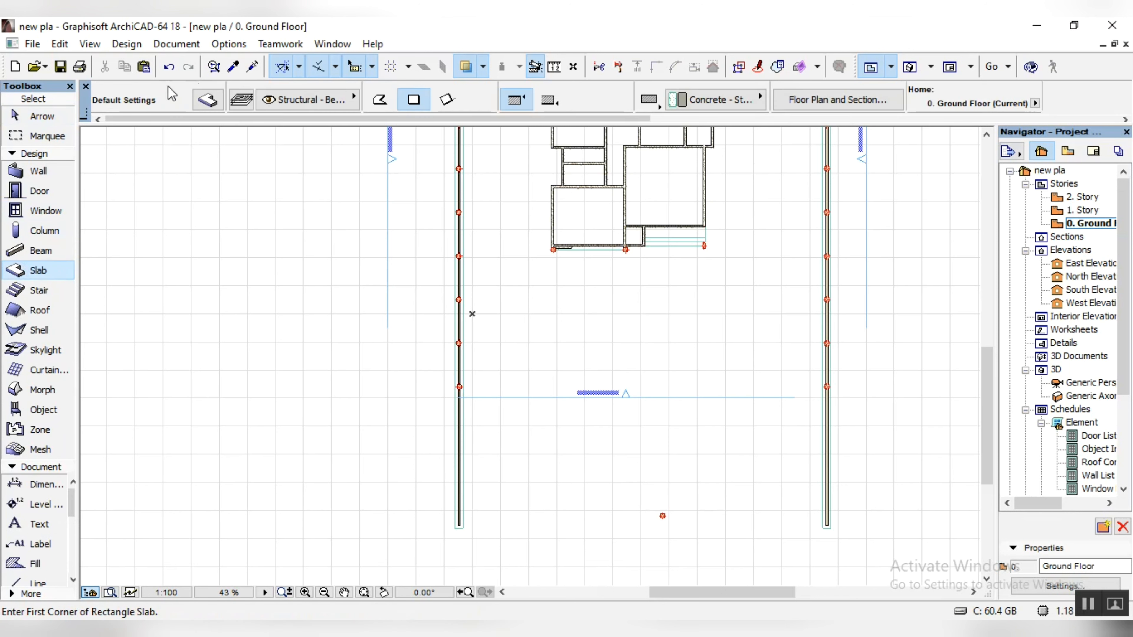
{"action": "left_click", "coordinate": [208, 99]}
{"action": "type", "text": "600"}
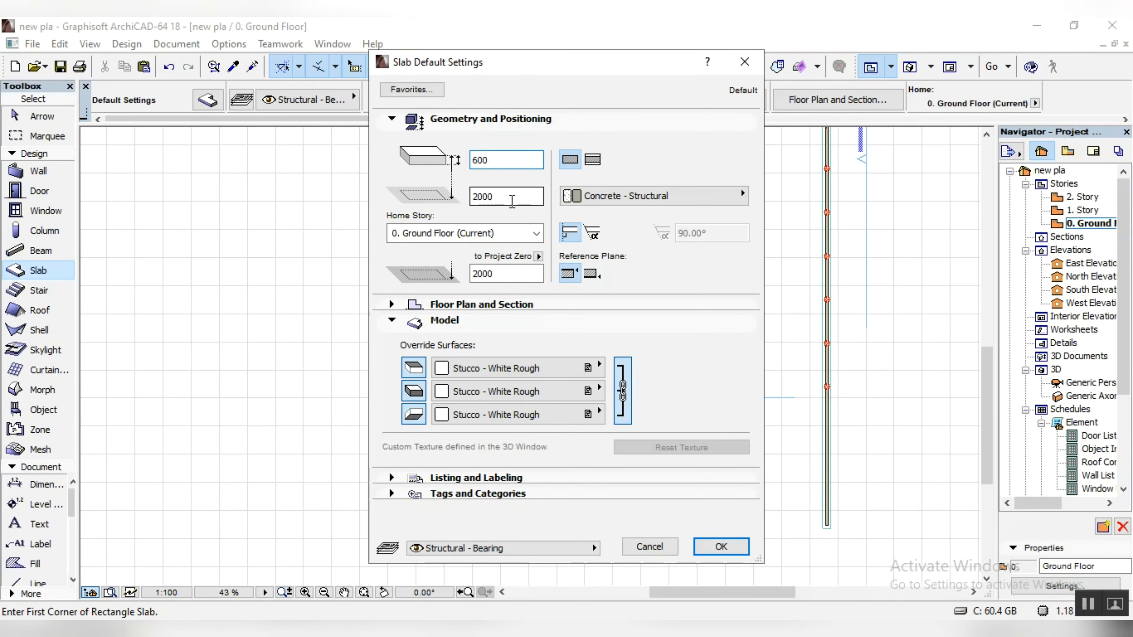
{"action": "left_click", "coordinate": [721, 547]}
Step: Start a polygonal slab along the copings' inner edges, from the northwest corner across the north wall and down to the east wall's south end
{"action": "left_click", "coordinate": [380, 99]}
{"action": "left_click", "coordinate": [351, 267]}
{"action": "scroll", "coordinate": [374, 268], "scroll_direction": "down", "scroll_amount": 7}
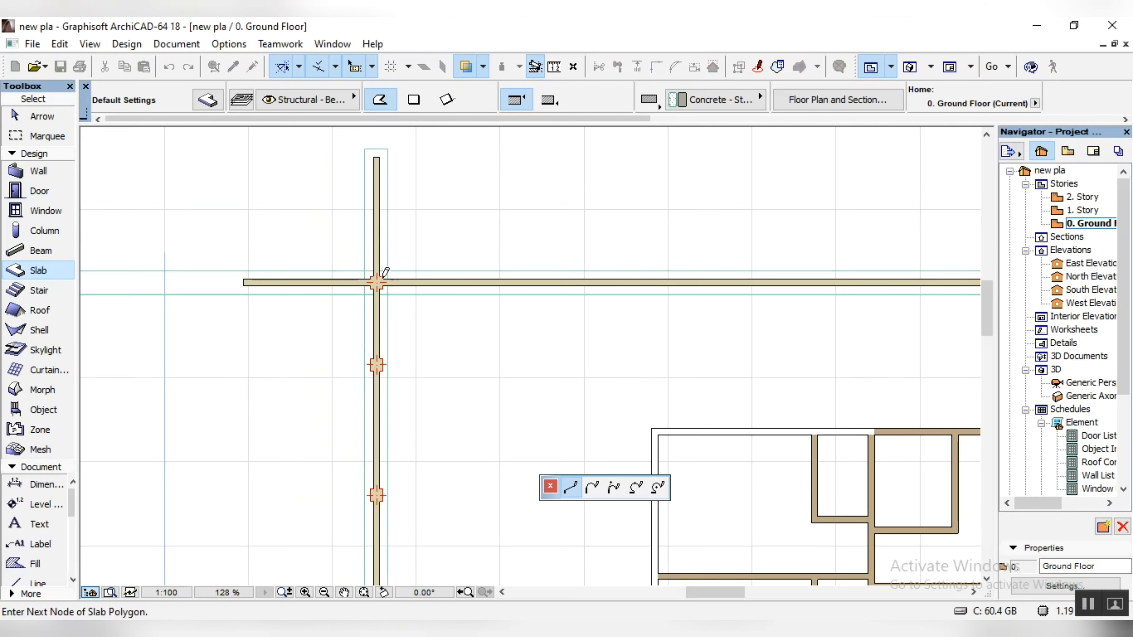
{"action": "scroll", "coordinate": [900, 273], "scroll_direction": "up", "scroll_amount": 5}
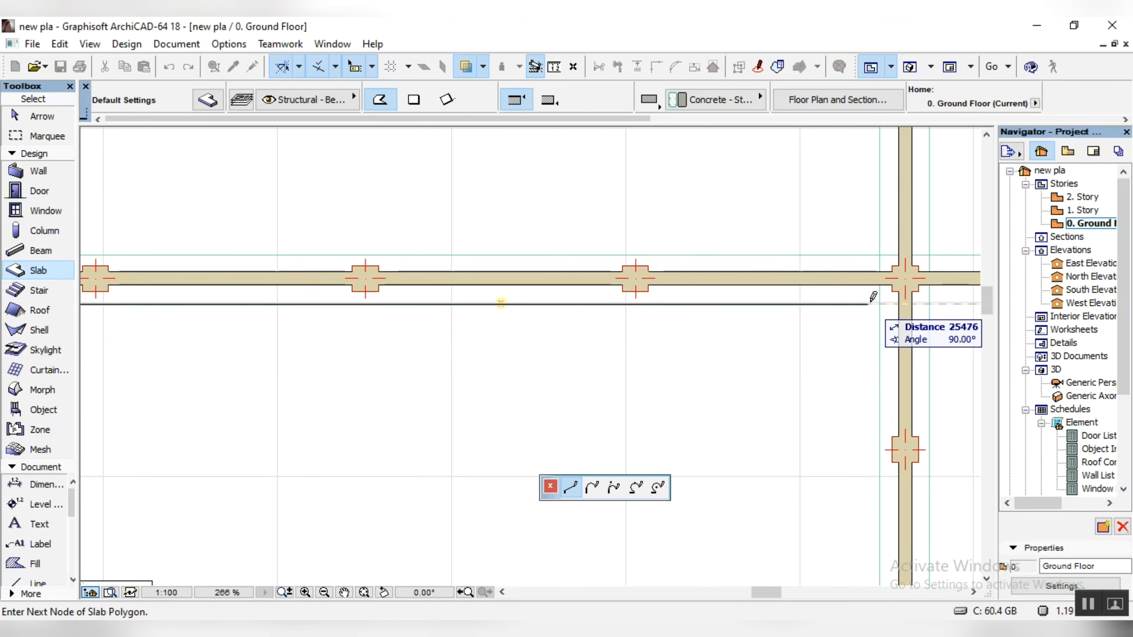
{"action": "scroll", "coordinate": [882, 295], "scroll_direction": "down", "scroll_amount": 7}
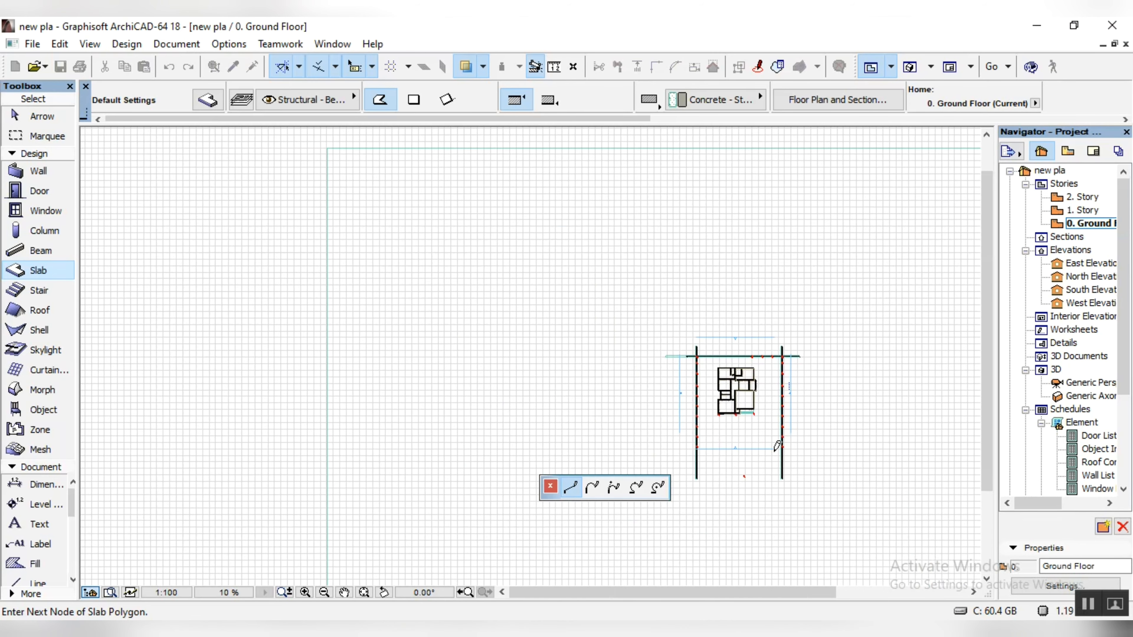
{"action": "scroll", "coordinate": [794, 502], "scroll_direction": "up", "scroll_amount": 8}
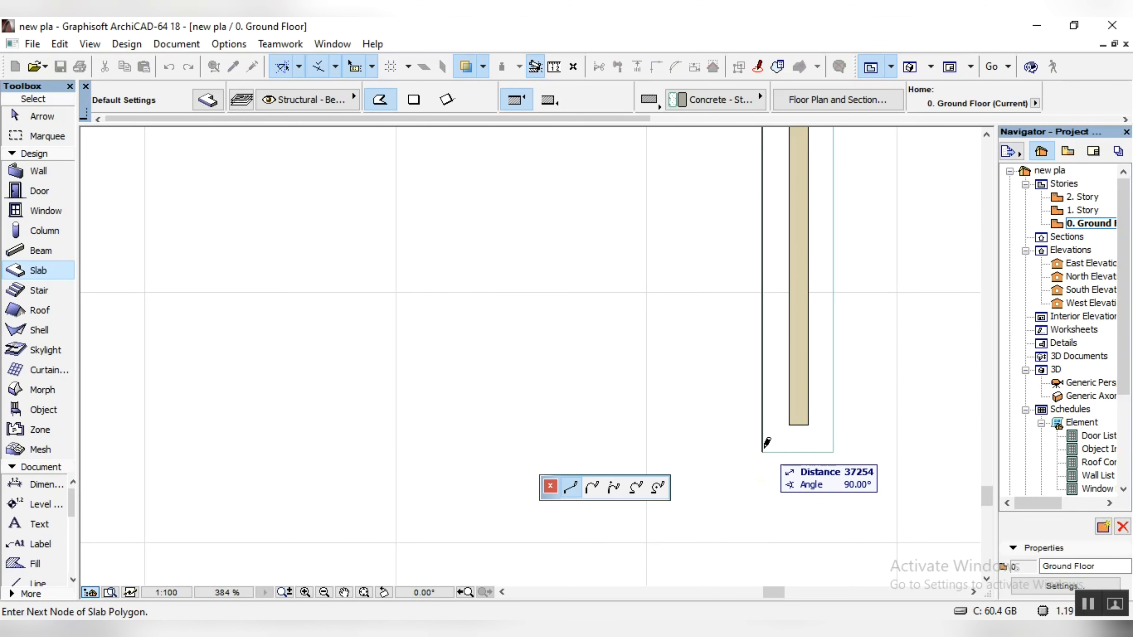
{"action": "left_click", "coordinate": [761, 452]}
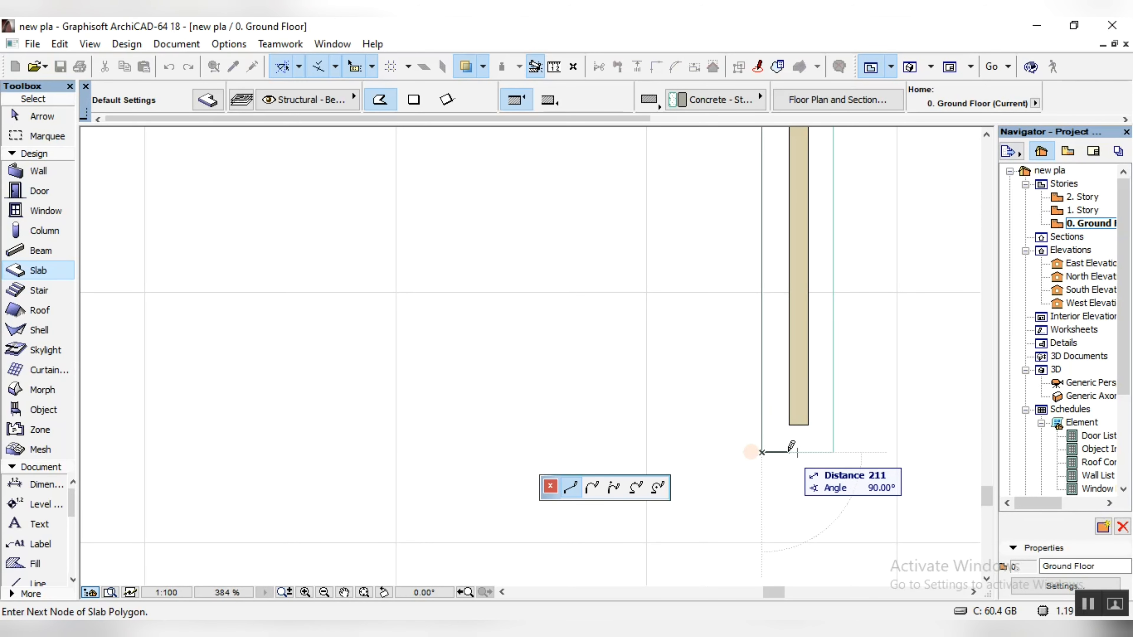
Step: Complete the slab outline back along the east, north and west walls to form a U-shaped strip ending at the west wall's south end
{"action": "scroll", "coordinate": [794, 451], "scroll_direction": "down", "scroll_amount": 11}
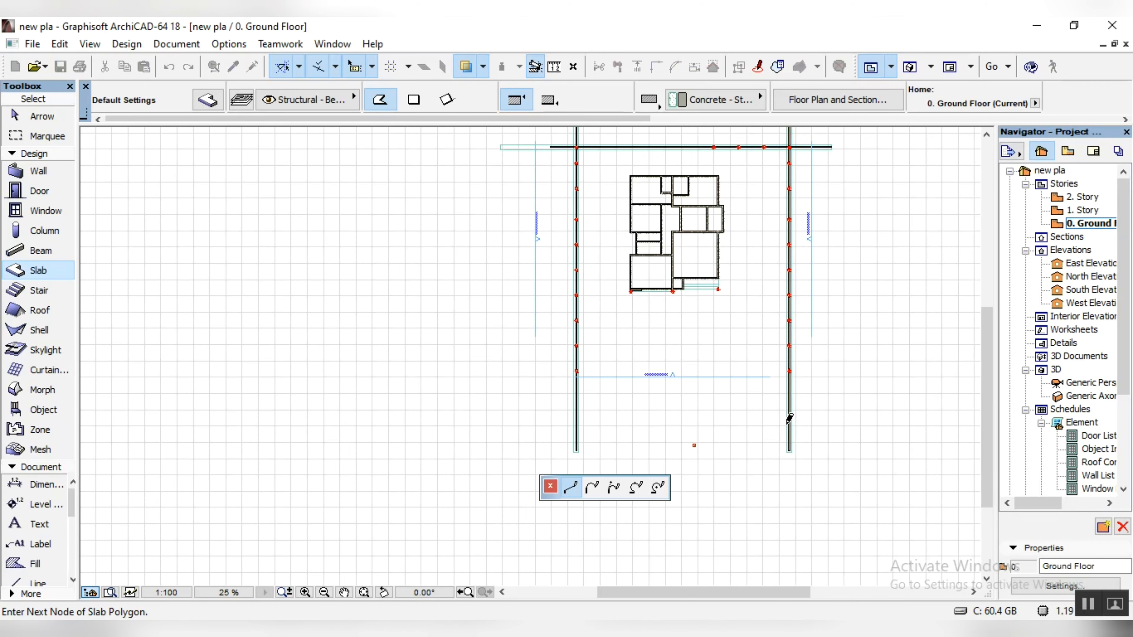
{"action": "scroll", "coordinate": [798, 178], "scroll_direction": "up", "scroll_amount": 12}
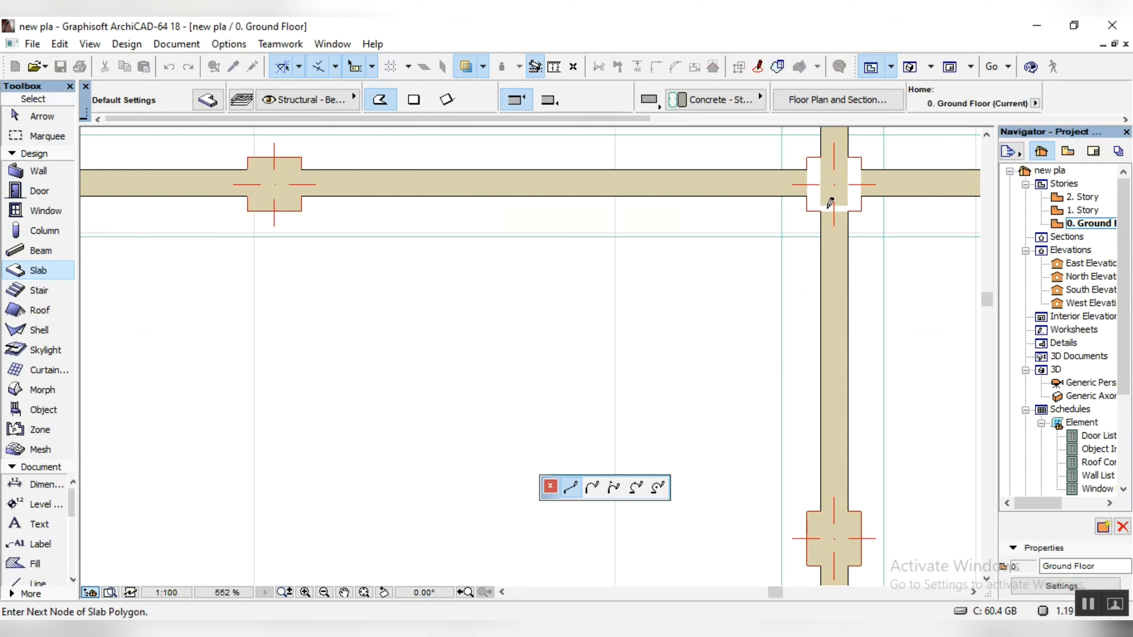
{"action": "scroll", "coordinate": [823, 194], "scroll_direction": "down", "scroll_amount": 10}
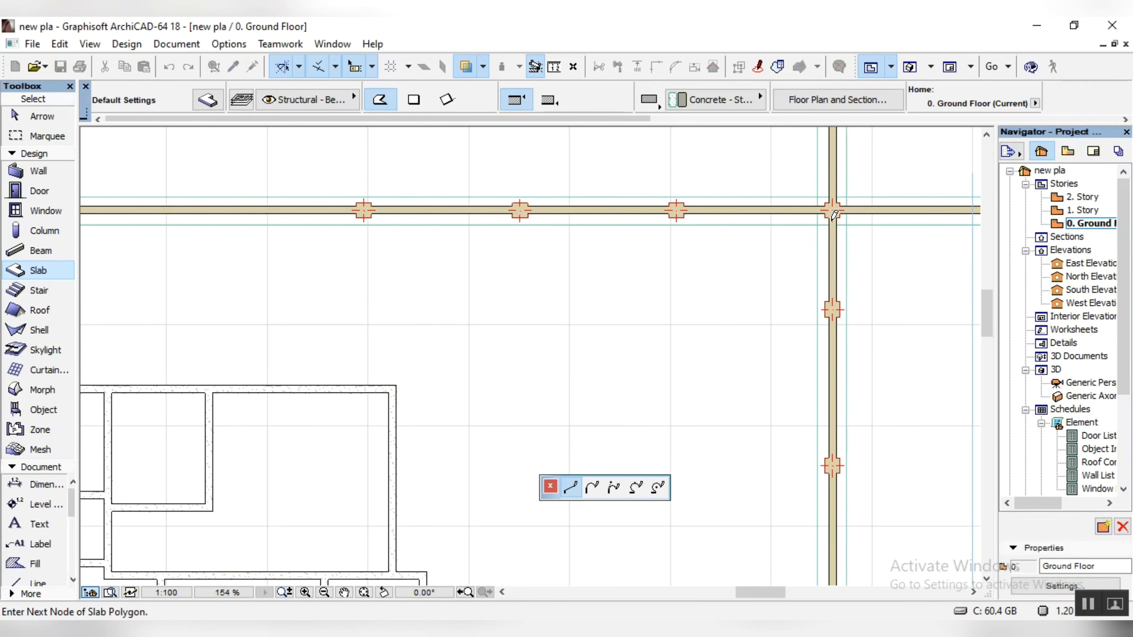
{"action": "scroll", "coordinate": [582, 248], "scroll_direction": "up", "scroll_amount": 9}
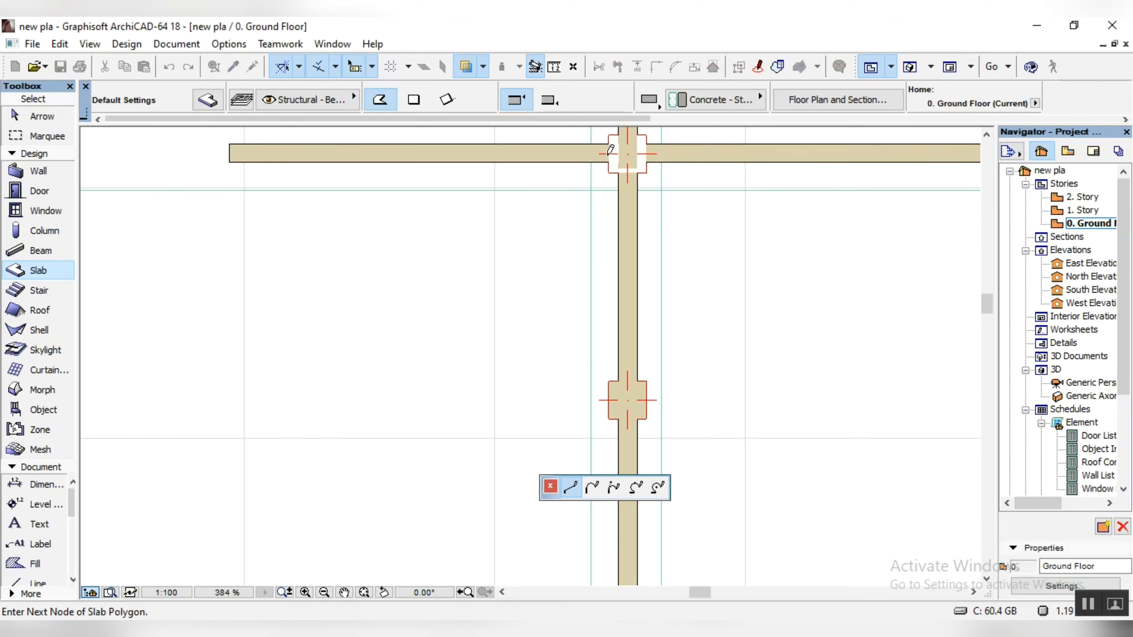
{"action": "left_click", "coordinate": [636, 162]}
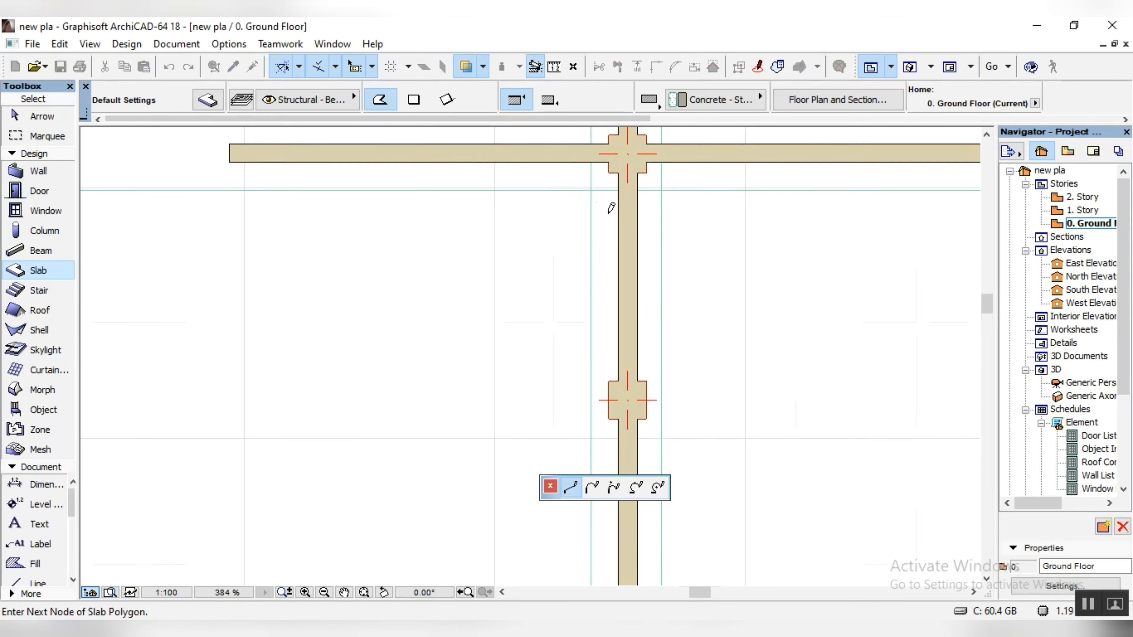
{"action": "scroll", "coordinate": [610, 223], "scroll_direction": "down", "scroll_amount": 6}
{"action": "scroll", "coordinate": [617, 191], "scroll_direction": "down", "scroll_amount": 4}
{"action": "scroll", "coordinate": [619, 332], "scroll_direction": "up", "scroll_amount": 8}
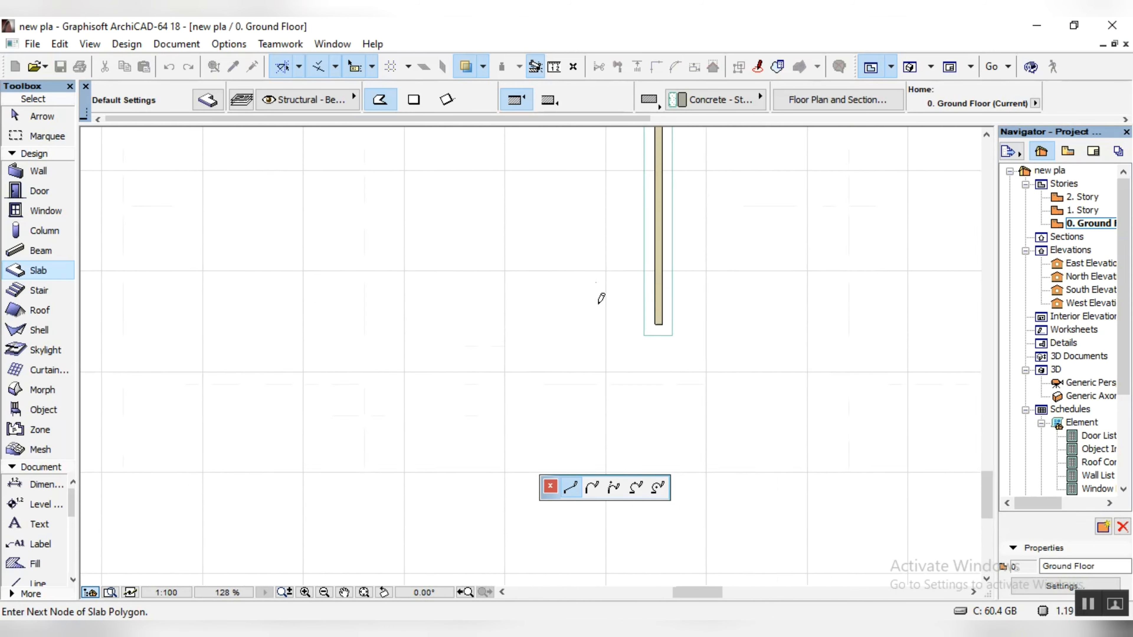
{"action": "scroll", "coordinate": [653, 327], "scroll_direction": "up", "scroll_amount": 5}
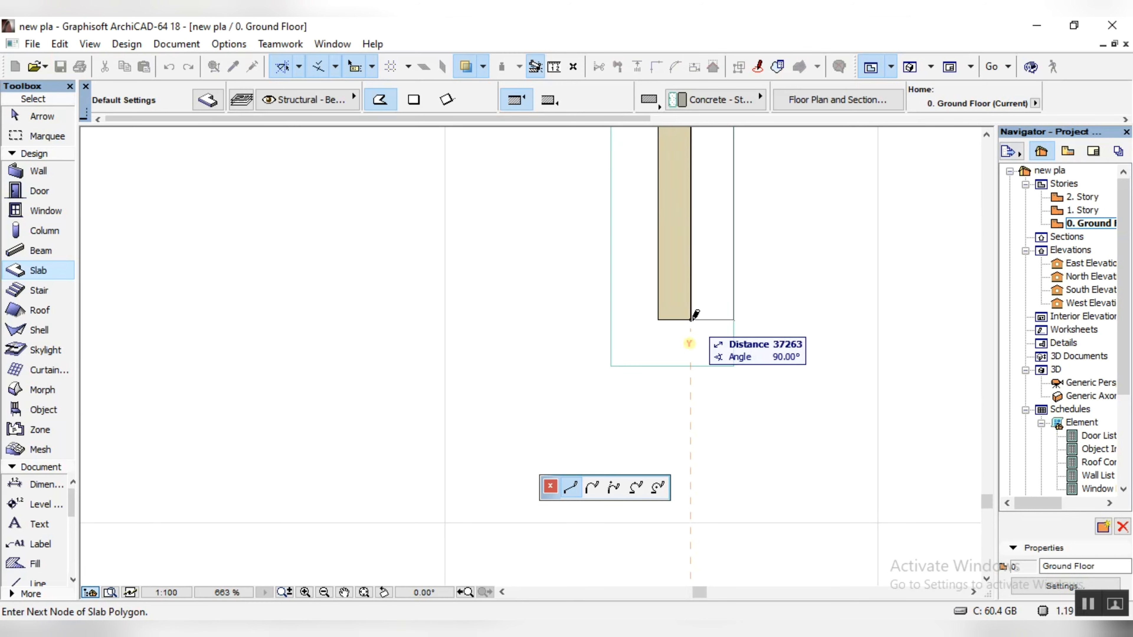
{"action": "left_click", "coordinate": [691, 320]}
{"action": "key", "text": "Escape"}
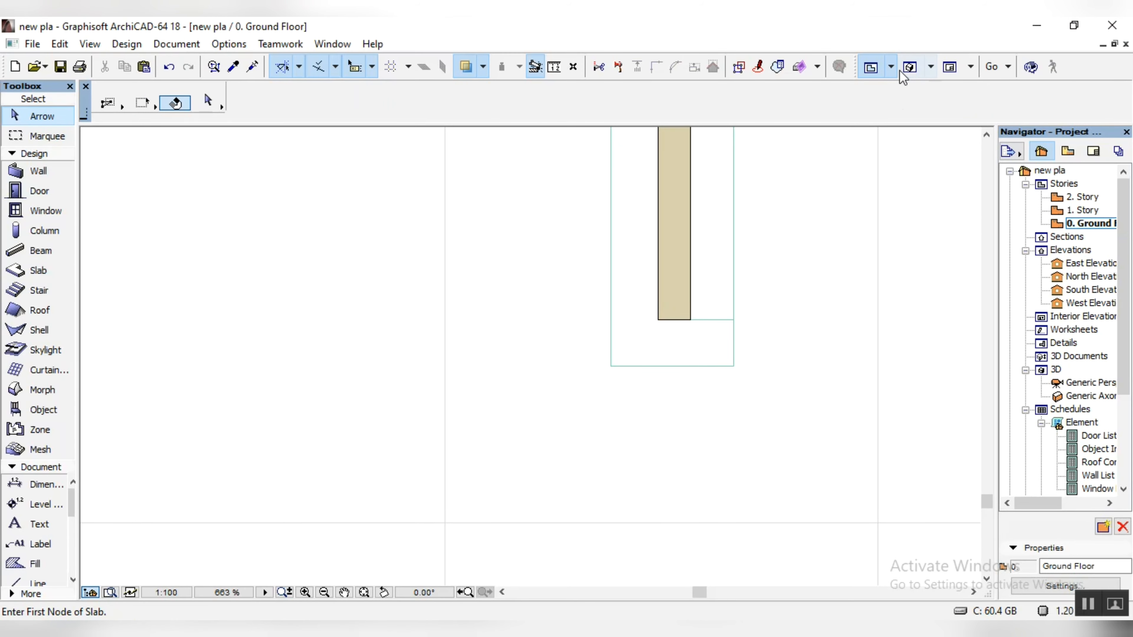
Step: Set the grass strip's elevation to 1000 in the 3D view and inspect it along the boundary walls around the house
{"action": "left_click", "coordinate": [910, 71]}
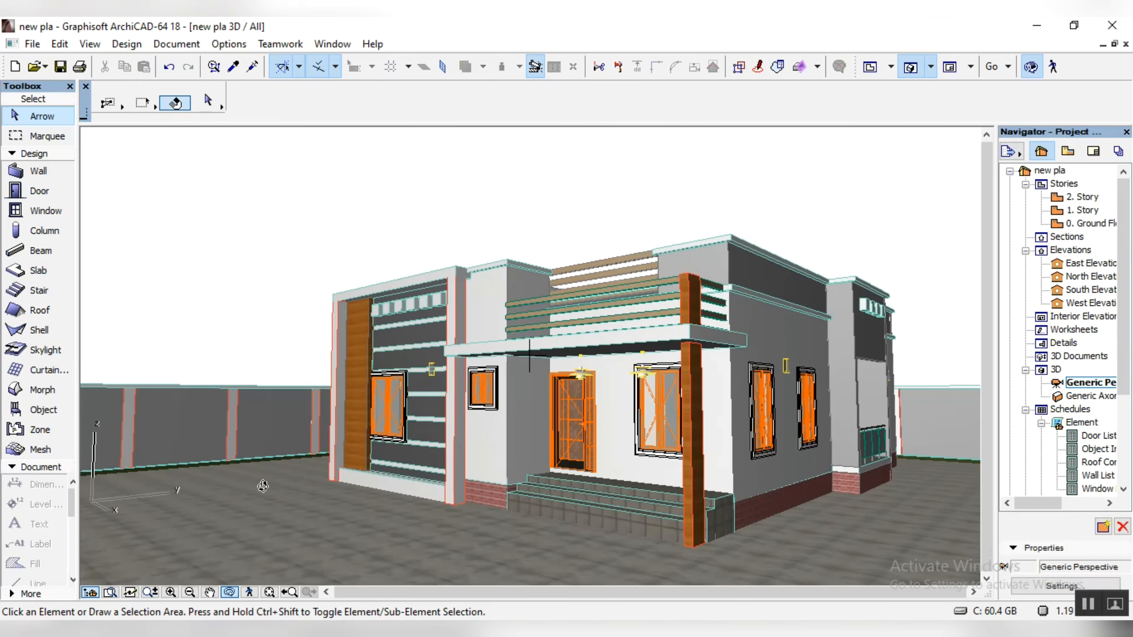
{"action": "scroll", "coordinate": [218, 470], "scroll_direction": "up", "scroll_amount": 2}
{"action": "scroll", "coordinate": [218, 470], "scroll_direction": "up", "scroll_amount": 3}
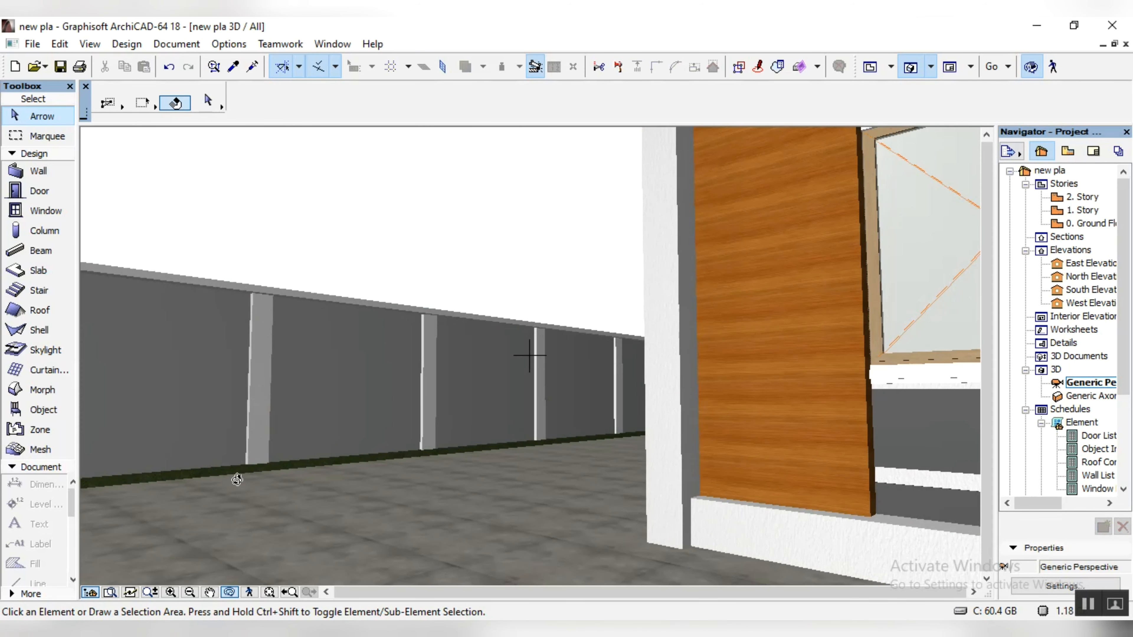
{"action": "left_click", "coordinate": [215, 468]}
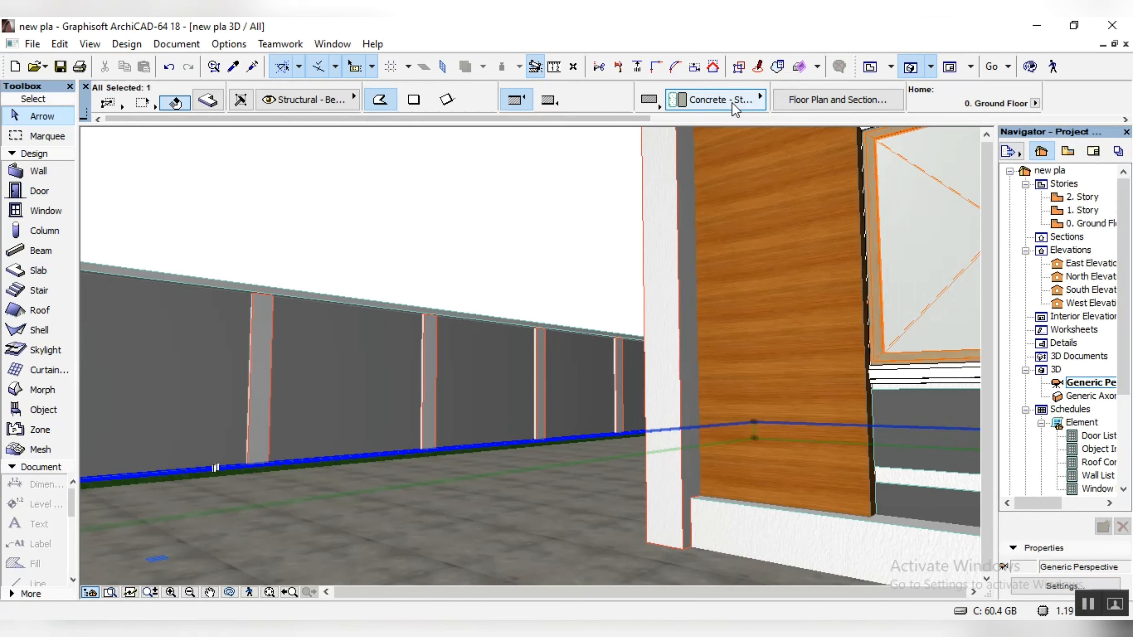
{"action": "scroll", "coordinate": [780, 96], "scroll_direction": "down", "scroll_amount": 4}
{"action": "left_click", "coordinate": [588, 104]}
{"action": "type", "text": "1000"}
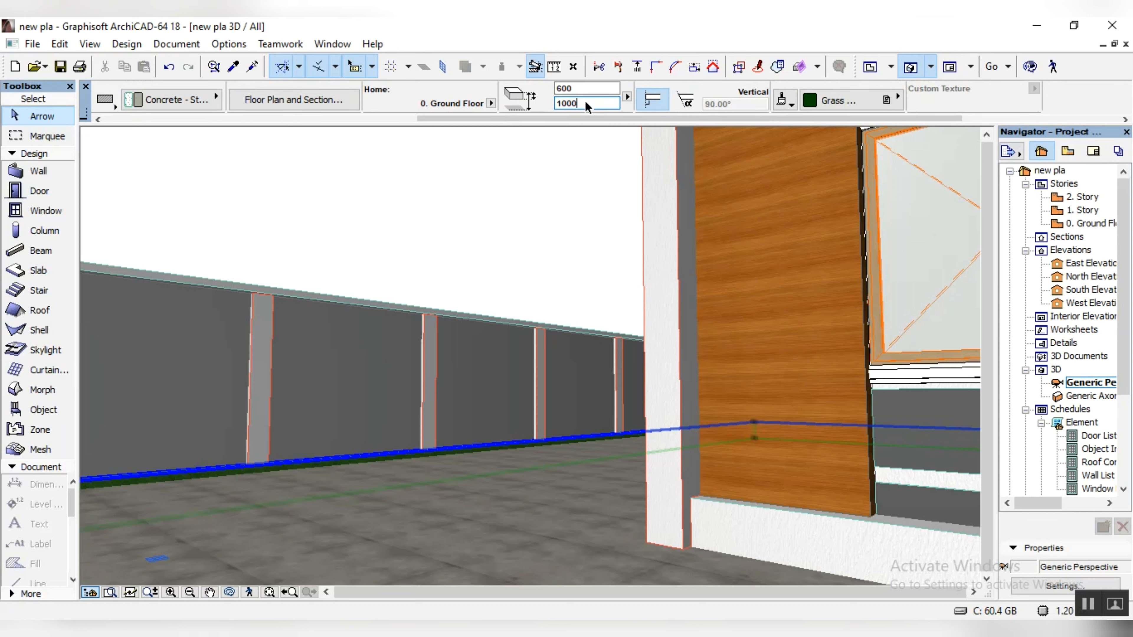
{"action": "key", "text": "Return"}
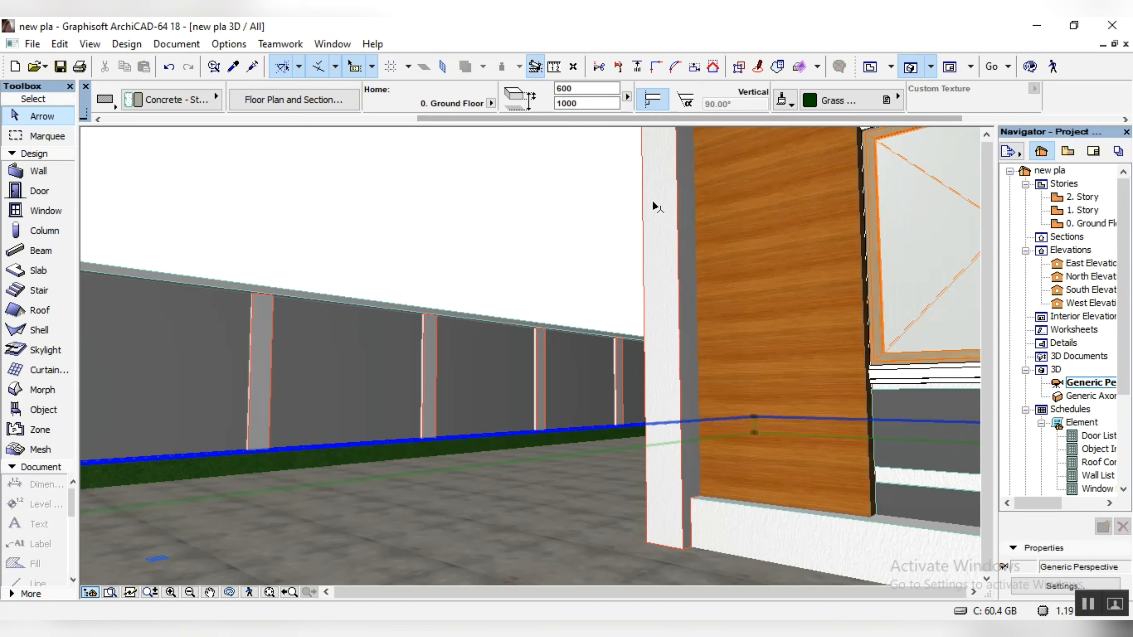
{"action": "left_click", "coordinate": [363, 179]}
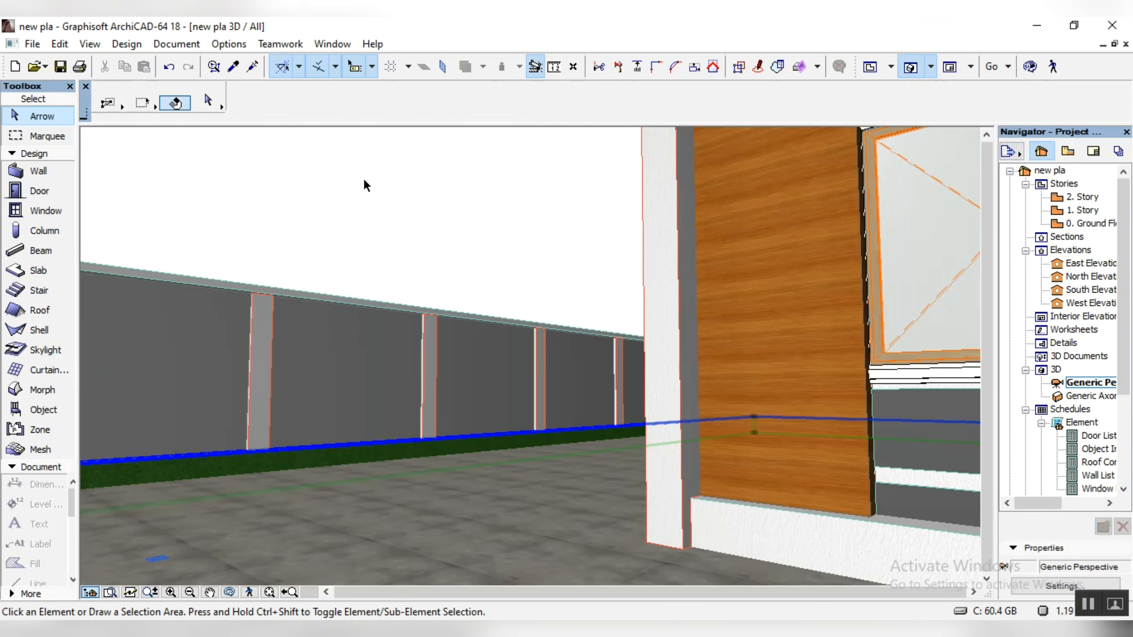
{"action": "left_click", "coordinate": [229, 592]}
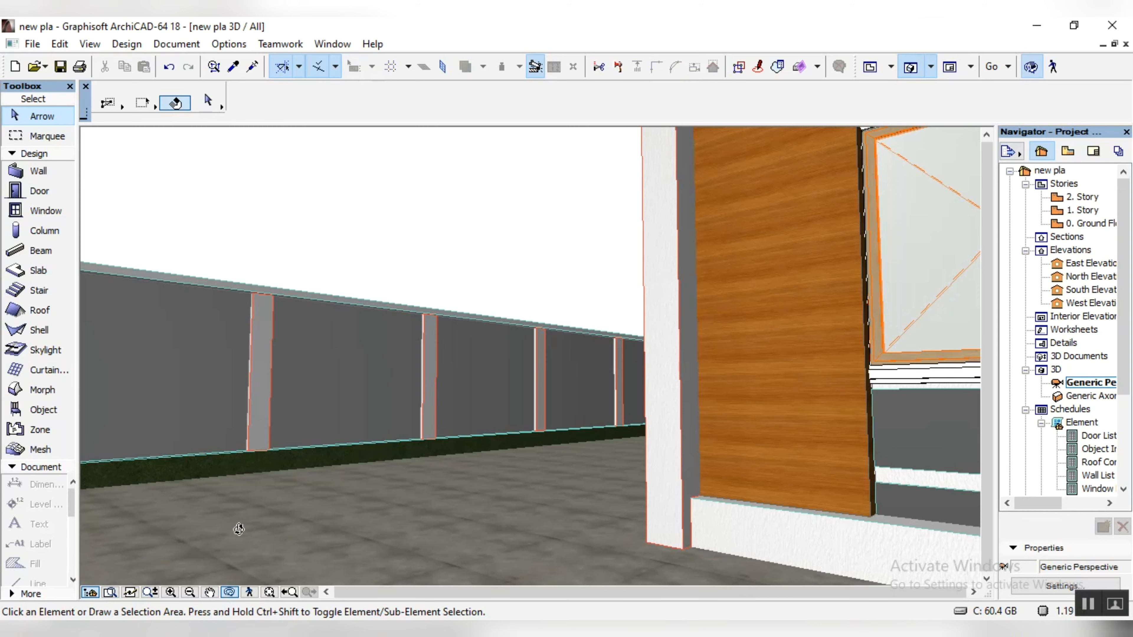
{"action": "left_click_drag", "start_coordinate": [238, 528], "coordinate": [495, 476]}
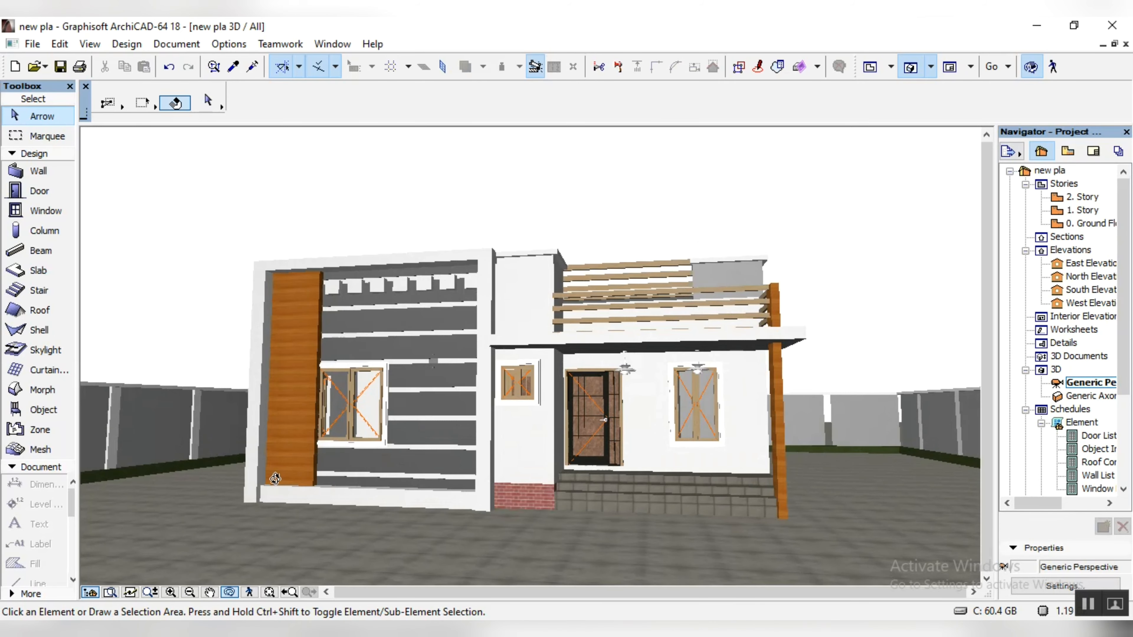
{"action": "left_click_drag", "start_coordinate": [247, 492], "coordinate": [456, 534]}
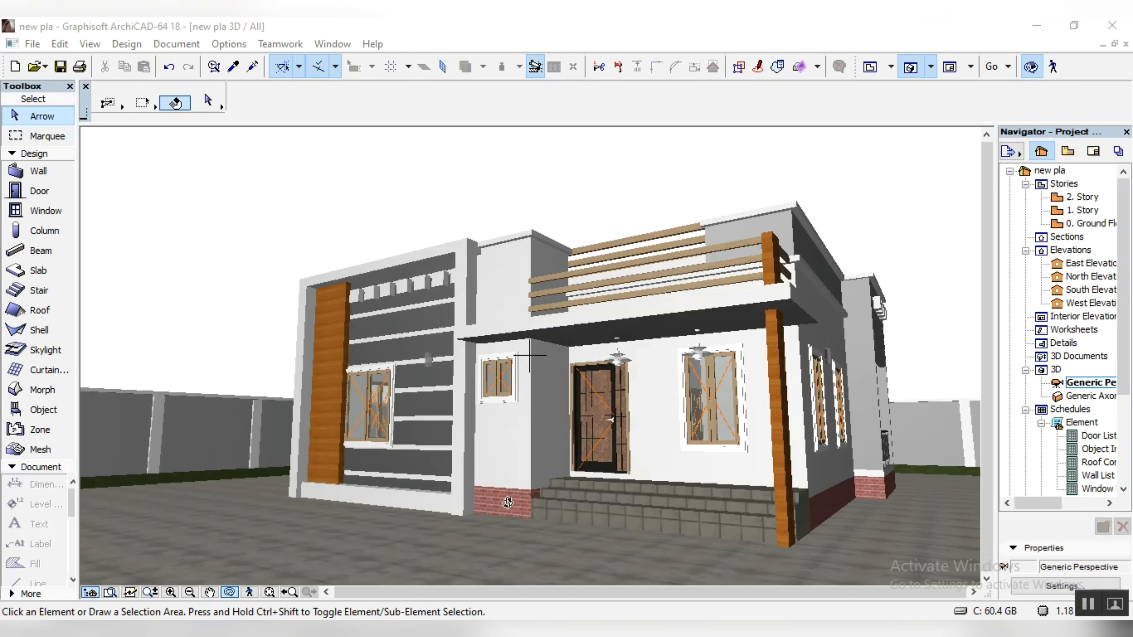
Step: Return to the ground floor plan and set the default slab thickness to 600 and its elevation to 3000
{"action": "double_click", "coordinate": [1089, 224]}
{"action": "scroll", "coordinate": [588, 334], "scroll_direction": "up", "scroll_amount": 3}
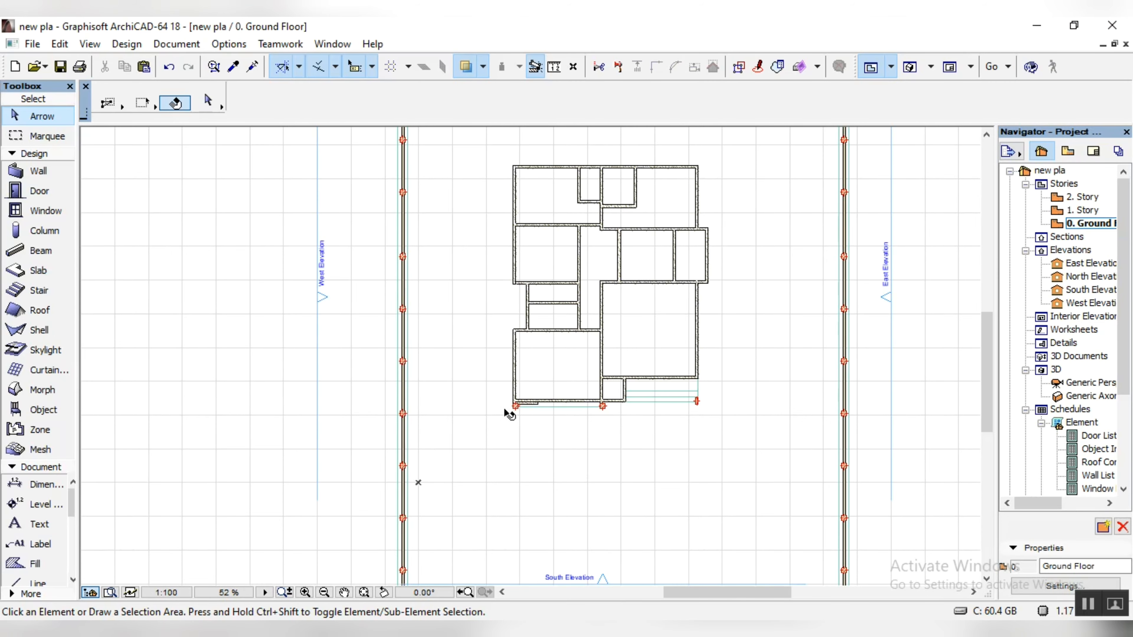
{"action": "scroll", "coordinate": [442, 455], "scroll_direction": "up", "scroll_amount": 3}
{"action": "scroll", "coordinate": [442, 455], "scroll_direction": "up", "scroll_amount": 1}
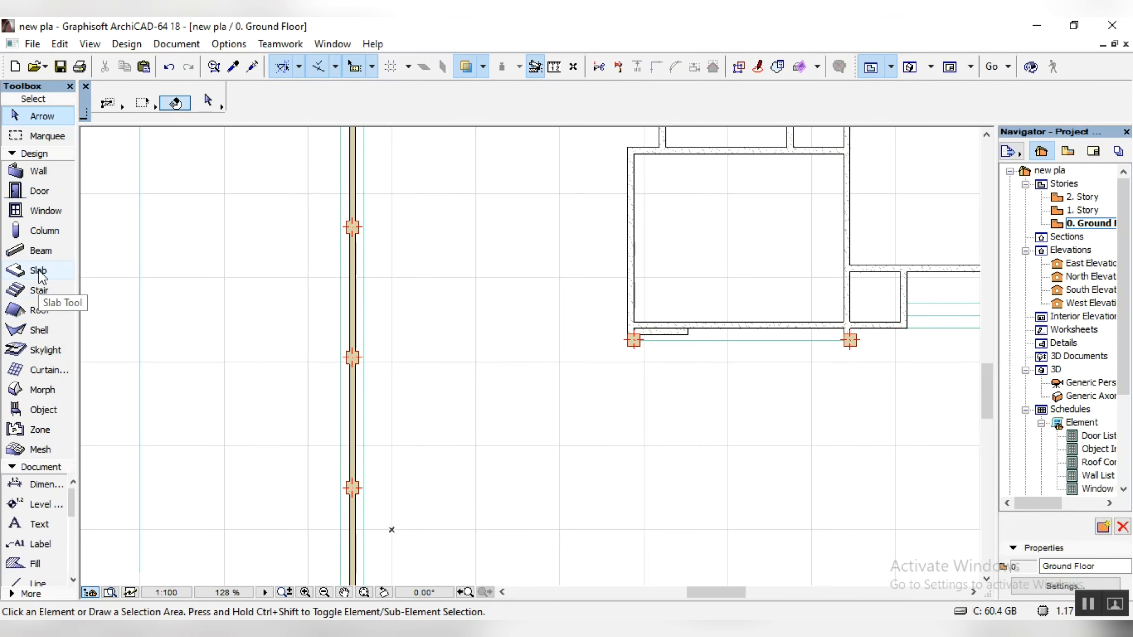
{"action": "left_click", "coordinate": [38, 272]}
{"action": "left_click", "coordinate": [207, 100]}
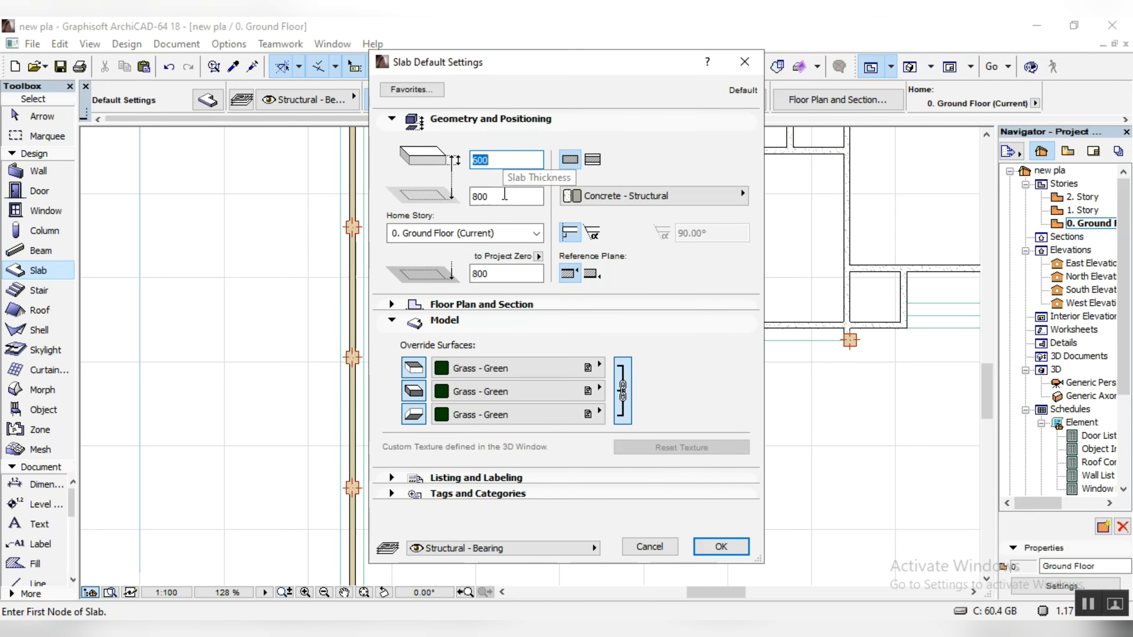
{"action": "type", "text": "600"}
{"action": "key", "text": "Tab"}
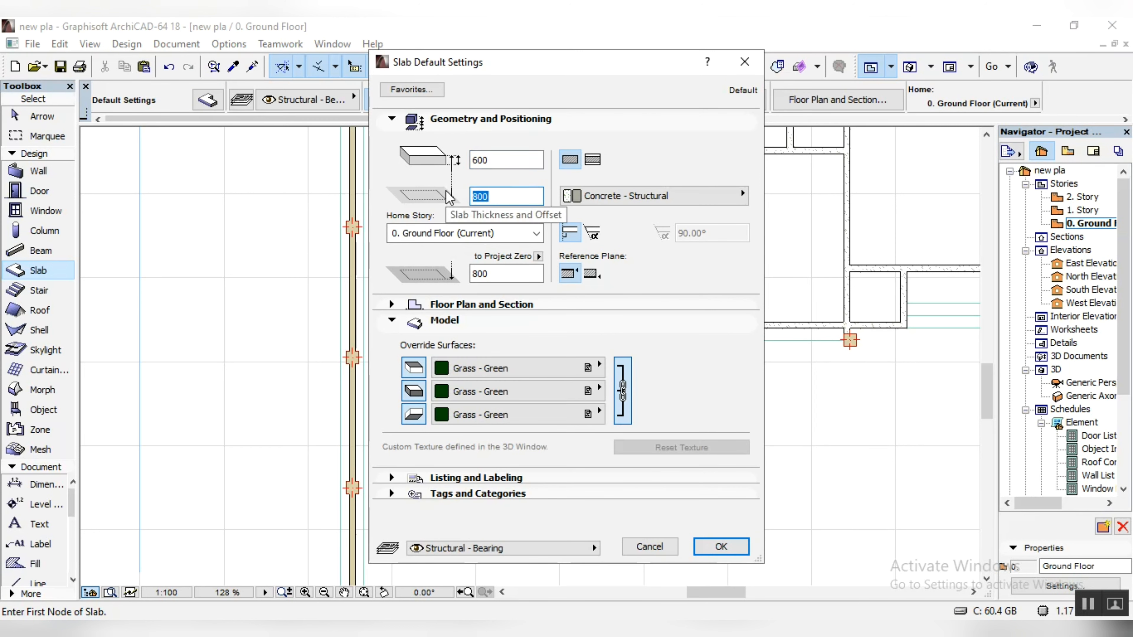
{"action": "type", "text": "3000"}
Step: Override all default slab surfaces with the Wood - Mahogany Horizontal material
{"action": "left_click", "coordinate": [500, 369]}
{"action": "scroll", "coordinate": [792, 352], "scroll_direction": "right", "scroll_amount": 5}
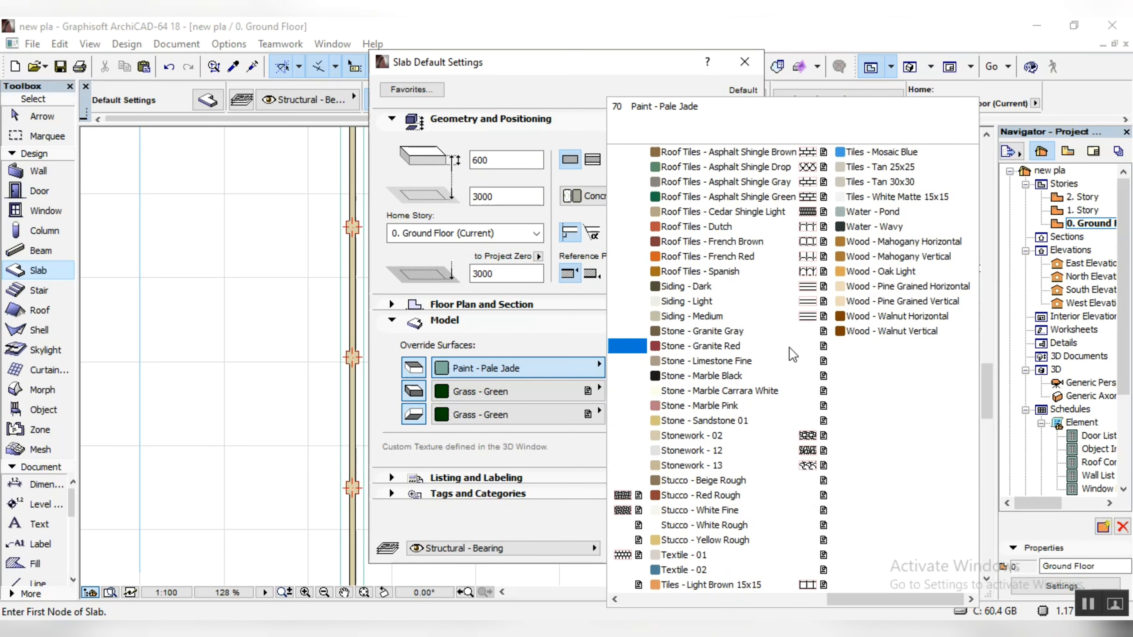
{"action": "left_click", "coordinate": [866, 242]}
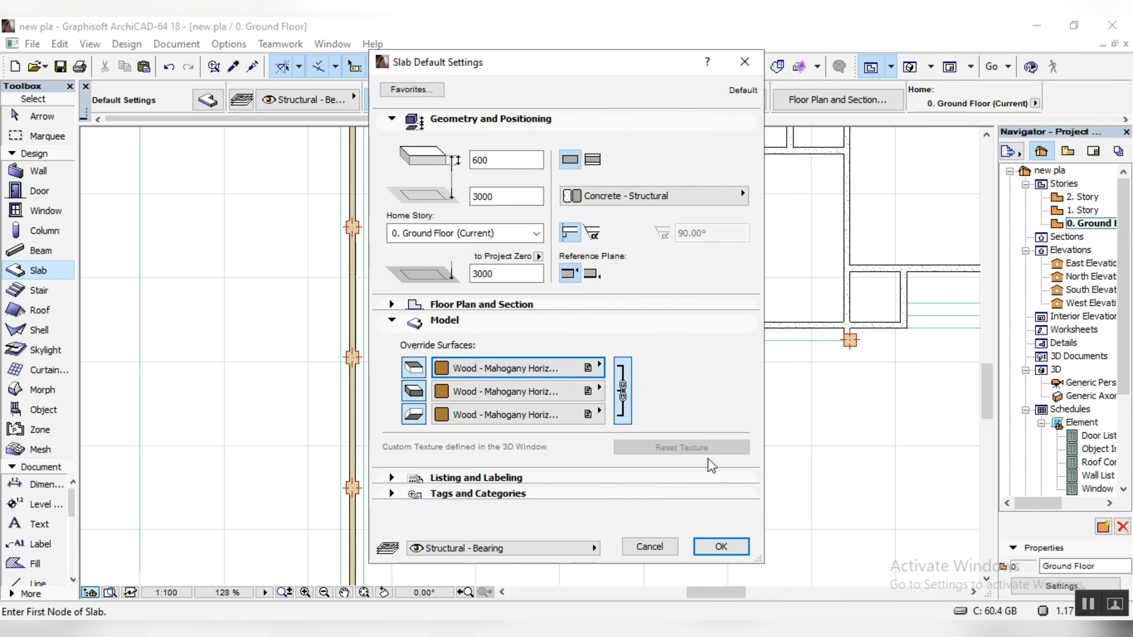
{"action": "left_click", "coordinate": [721, 547]}
Step: Draw a thin rectangular slab about 1300 long against the west wall's inner face between two columns and check it in 3D
{"action": "scroll", "coordinate": [358, 252], "scroll_direction": "up", "scroll_amount": 4}
{"action": "left_click", "coordinate": [352, 299]}
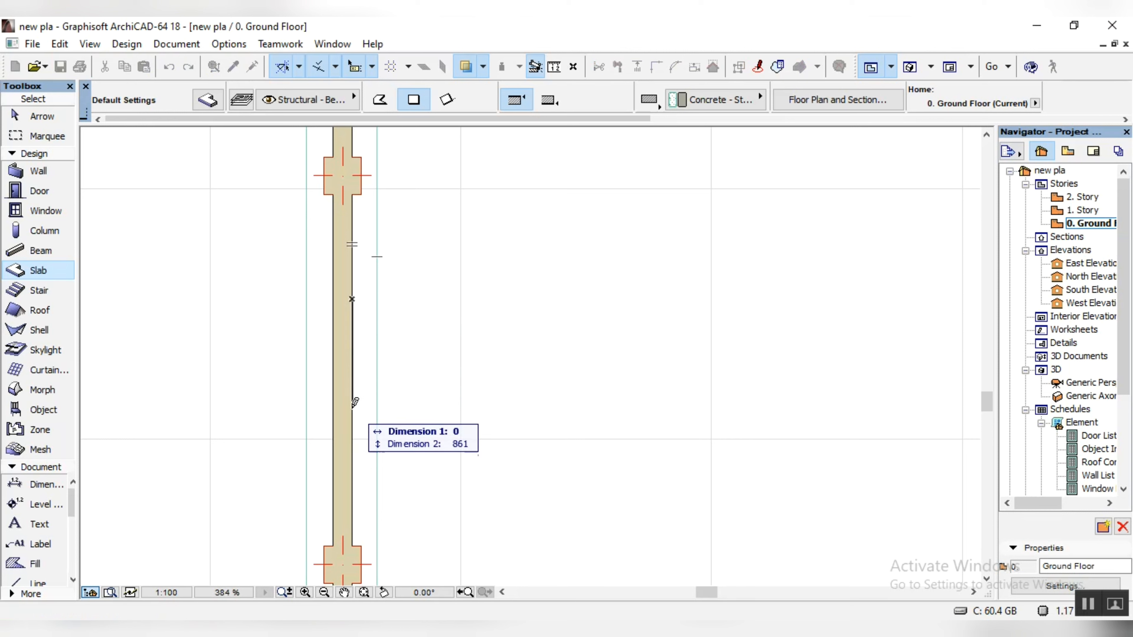
{"action": "left_click", "coordinate": [358, 462]}
{"action": "key", "text": "Escape"}
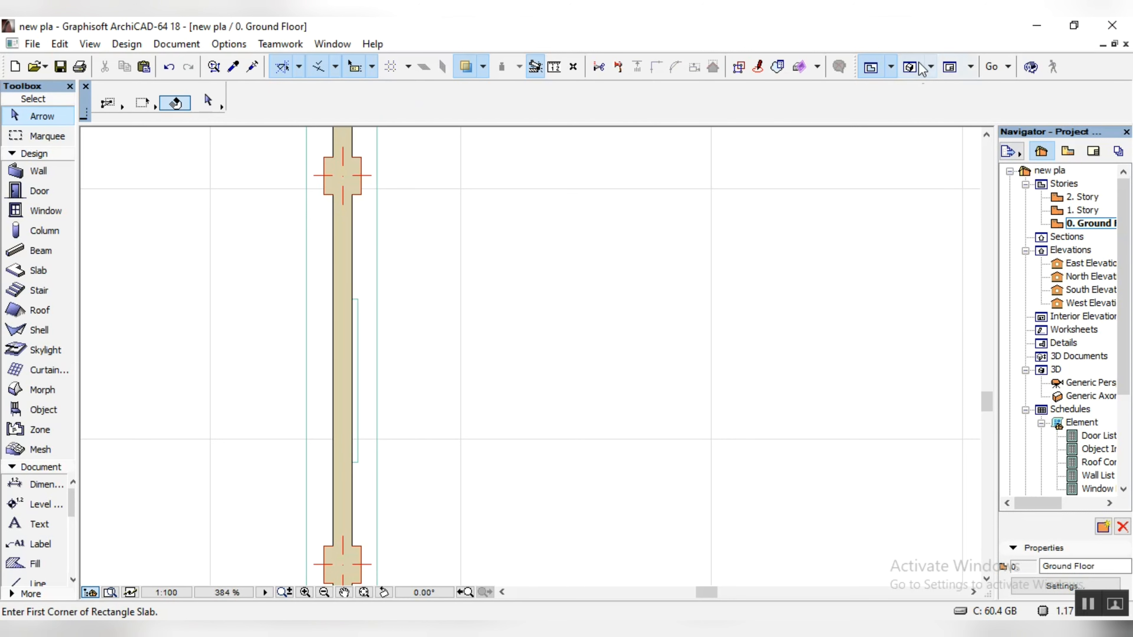
{"action": "left_click", "coordinate": [921, 68]}
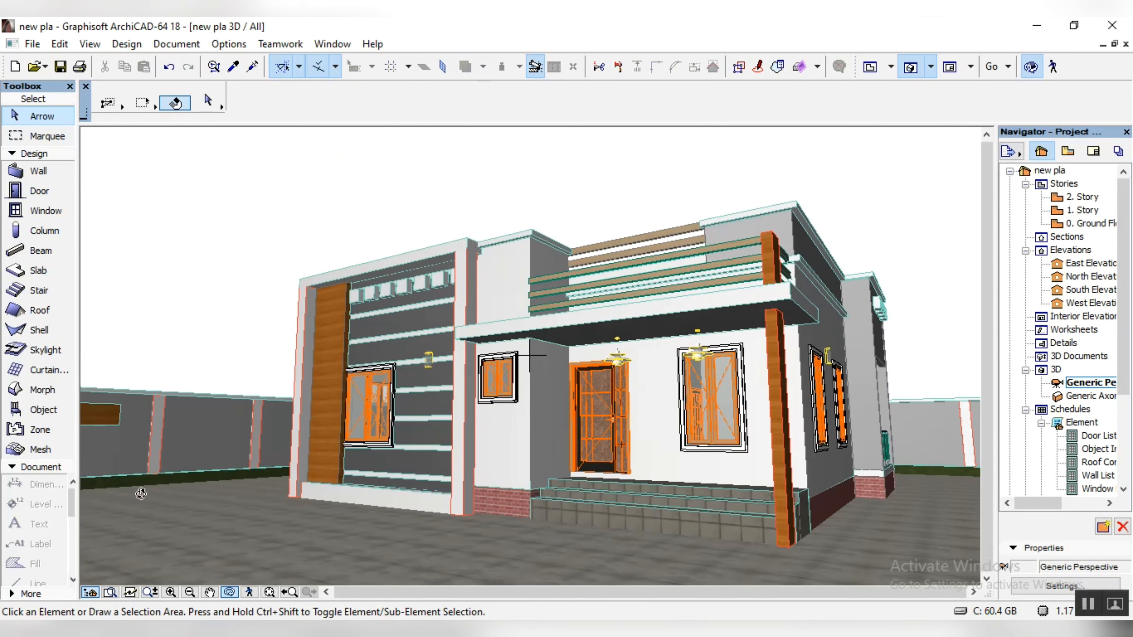
{"action": "left_click_drag", "start_coordinate": [216, 464], "coordinate": [224, 469]}
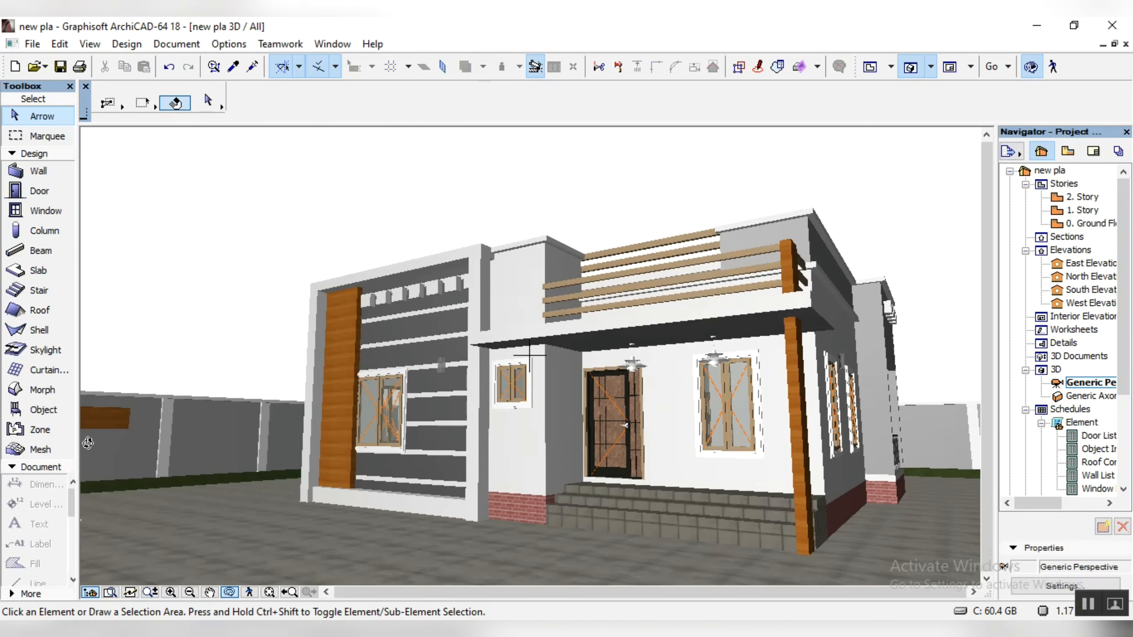
{"action": "left_click_drag", "start_coordinate": [428, 531], "coordinate": [347, 530]}
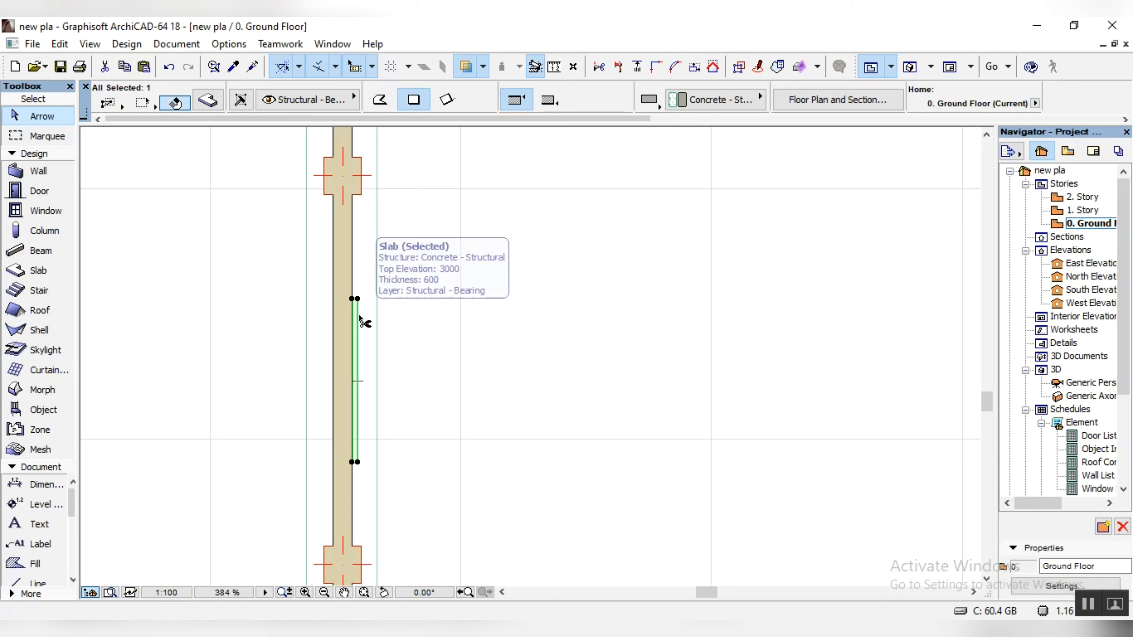
Step: Move the wooden panel slab about 3113 along the west wall into the next bay between columns
{"action": "left_click", "coordinate": [356, 299]}
{"action": "scroll", "coordinate": [367, 350], "scroll_direction": "down", "scroll_amount": 3}
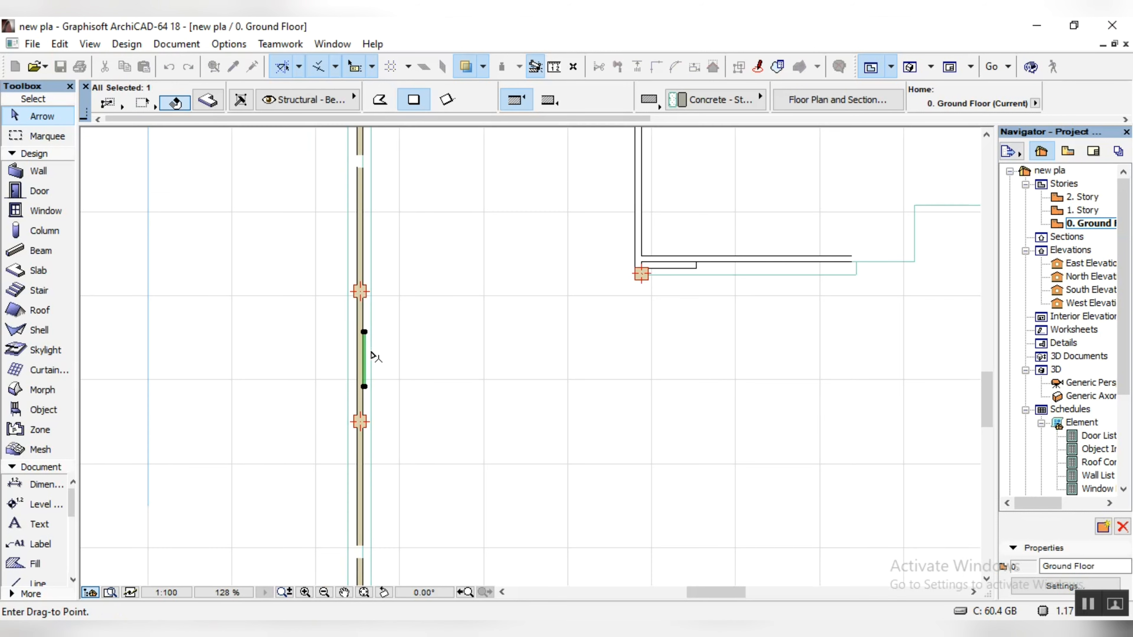
{"action": "scroll", "coordinate": [366, 196], "scroll_direction": "up", "scroll_amount": 3}
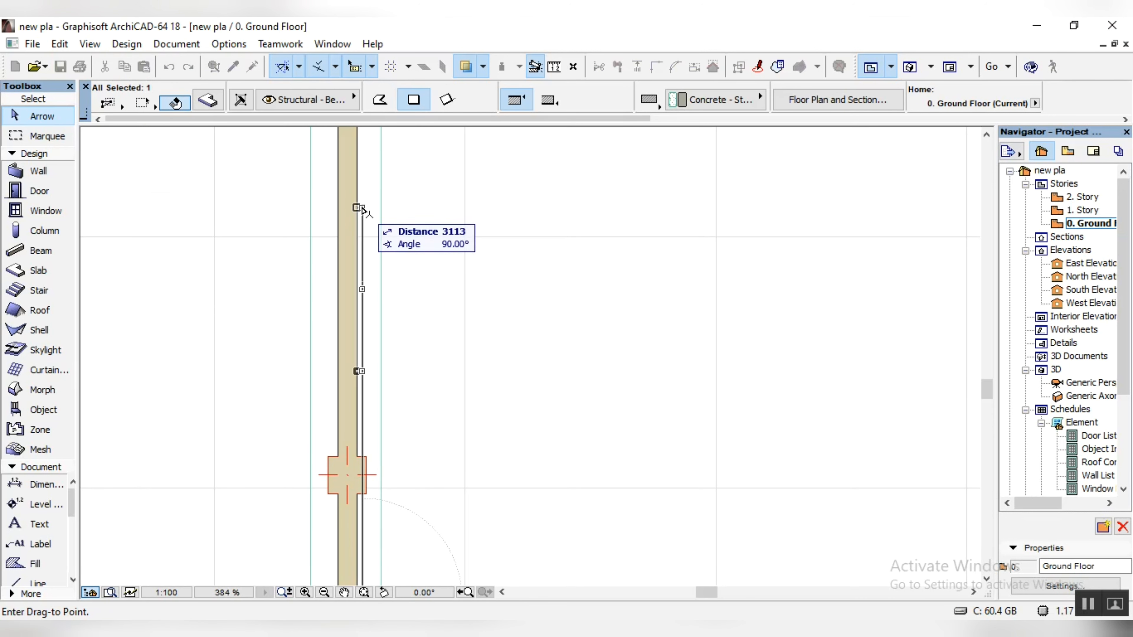
{"action": "left_click", "coordinate": [359, 204]}
Step: Set the wooden panel's elevation to 2500 in the 3D view
{"action": "left_click", "coordinate": [909, 68]}
{"action": "left_click", "coordinate": [856, 102]}
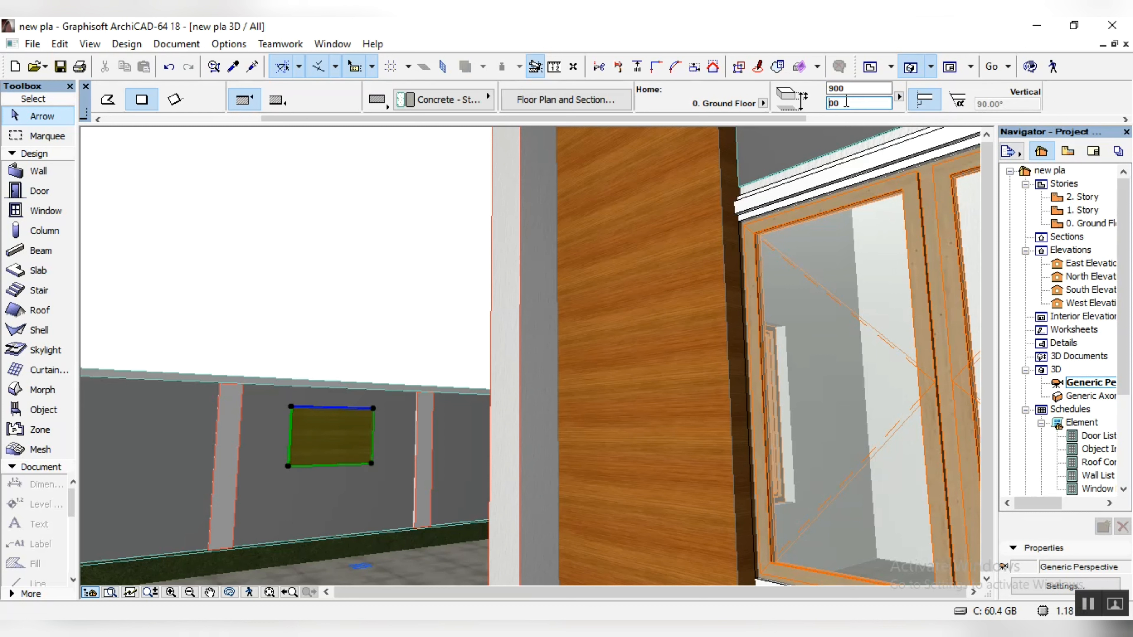
{"action": "type", "text": "25"}
{"action": "key", "text": "Return"}
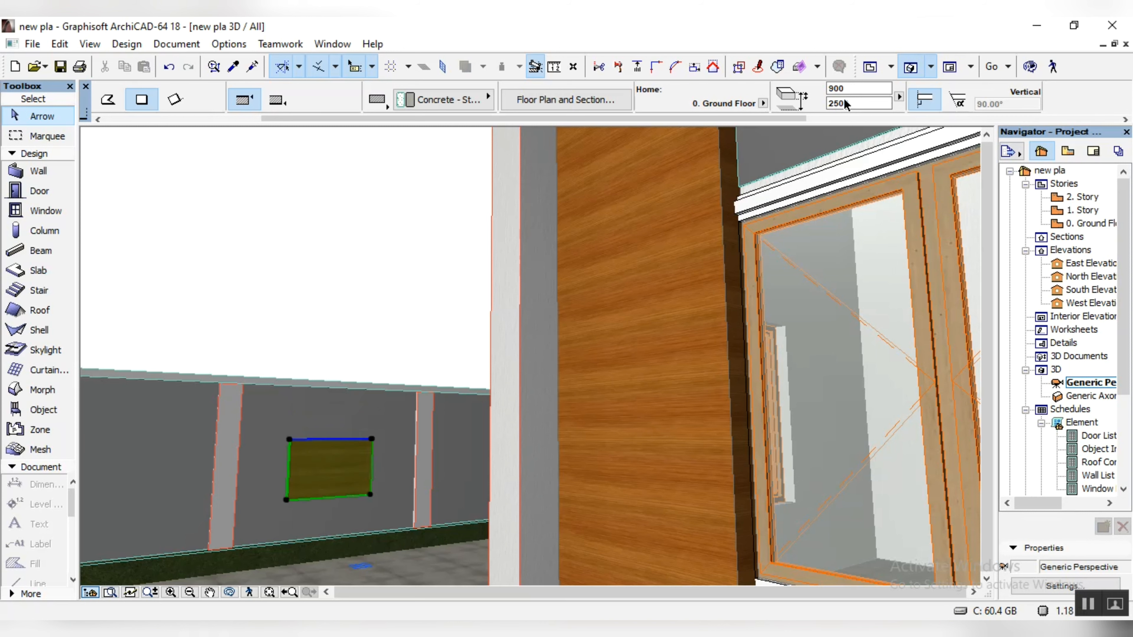
Step: Set the wooden panel's thickness to 600 and deselect it
{"action": "scroll", "coordinate": [375, 497], "scroll_direction": "up", "scroll_amount": 3}
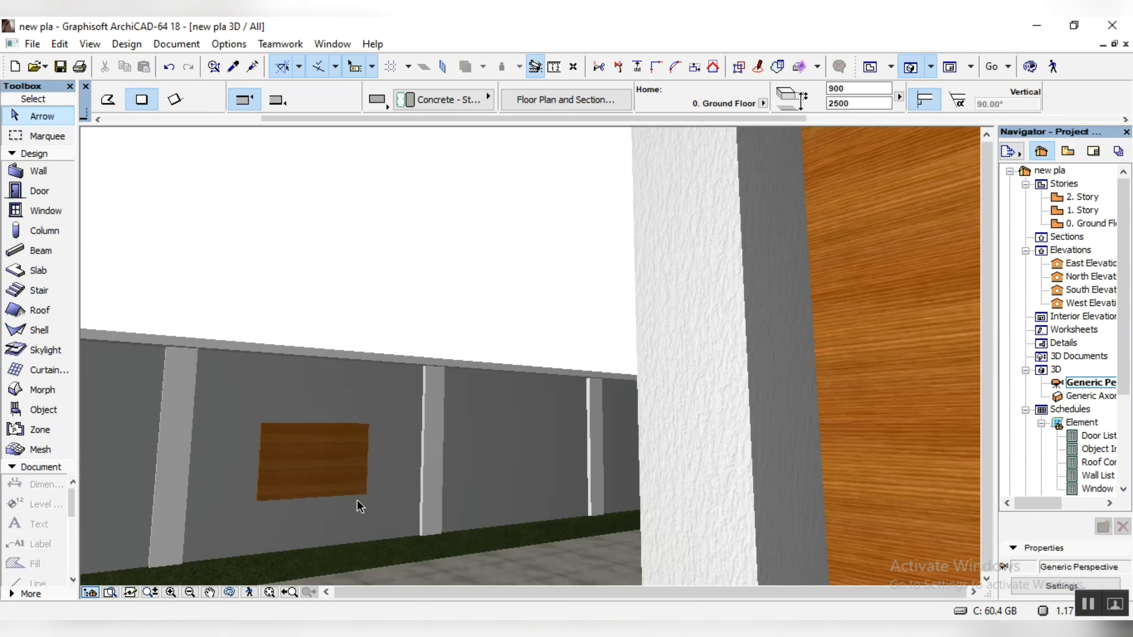
{"action": "left_click", "coordinate": [836, 88]}
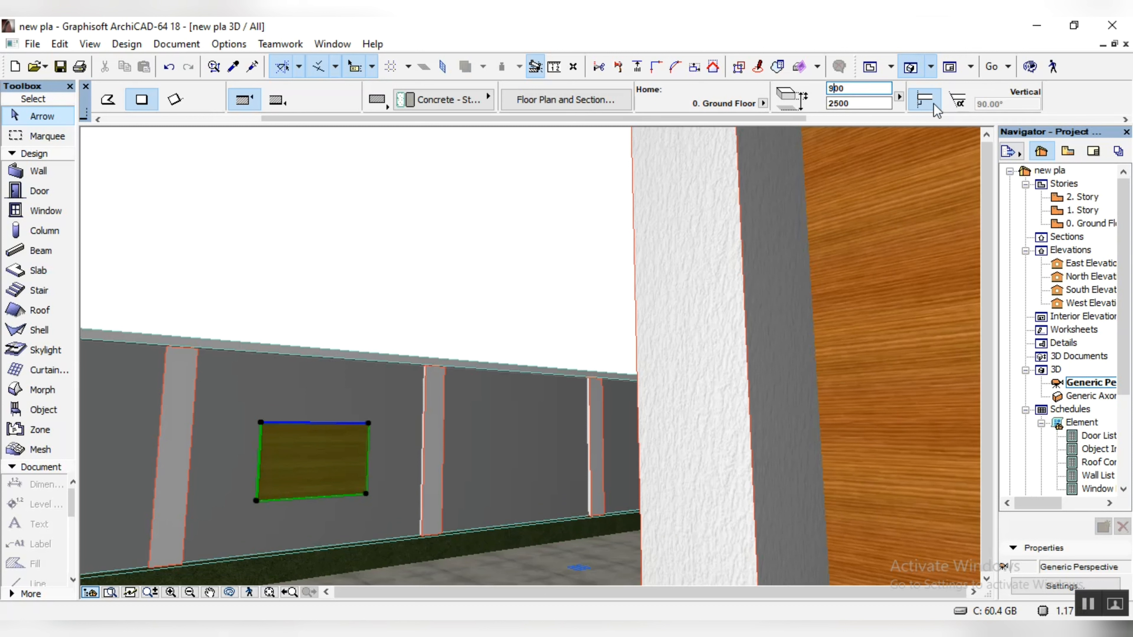
{"action": "key", "text": "BackSpace"}
{"action": "type", "text": "6"}
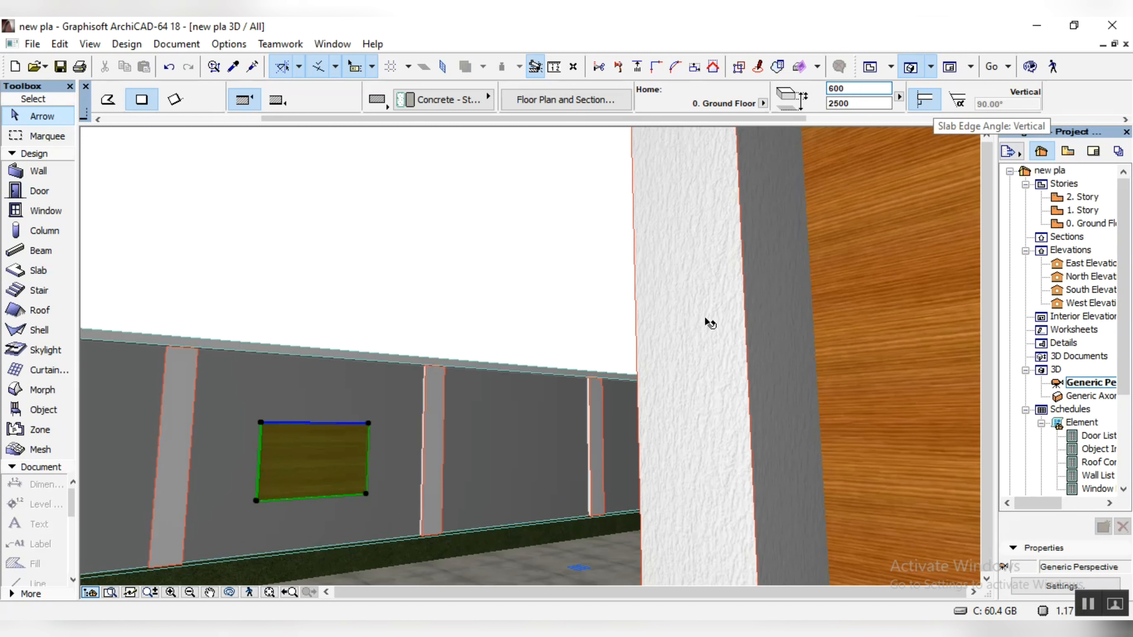
{"action": "key", "text": "Return"}
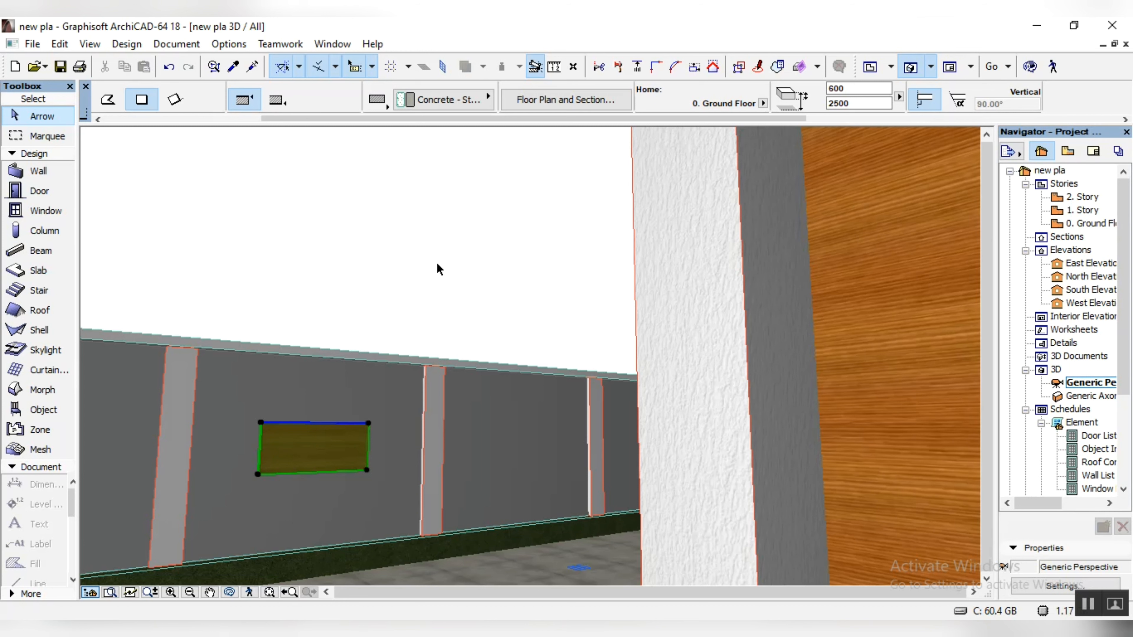
{"action": "left_click", "coordinate": [438, 266]}
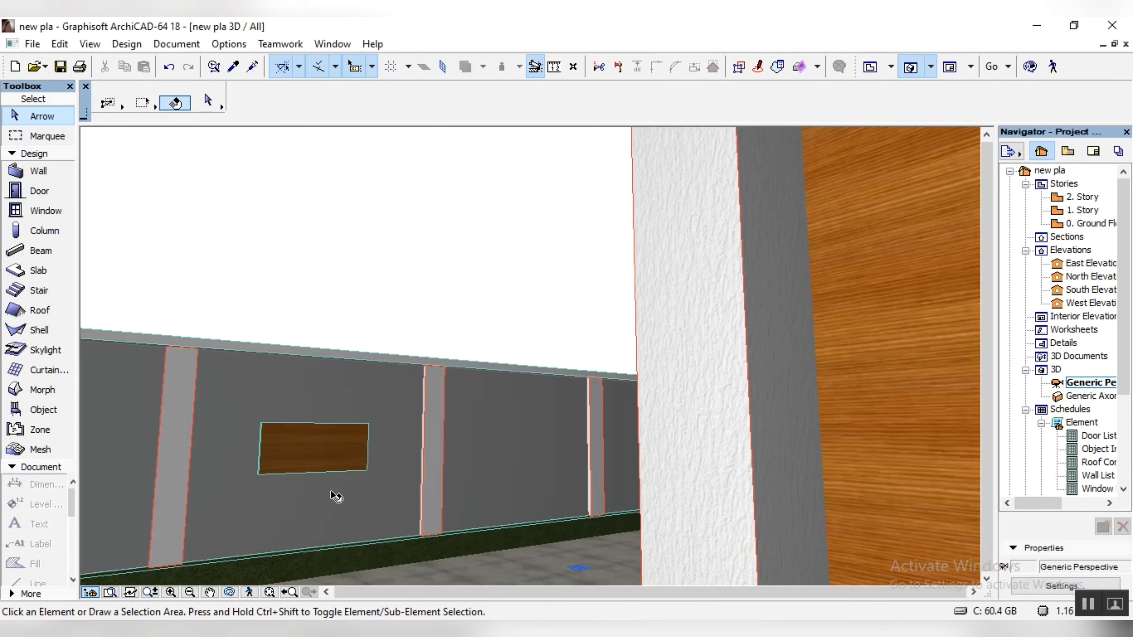
Step: Return to the ground floor plan and search the object library for "wall"
{"action": "double_click", "coordinate": [1098, 224]}
{"action": "key", "text": "Escape"}
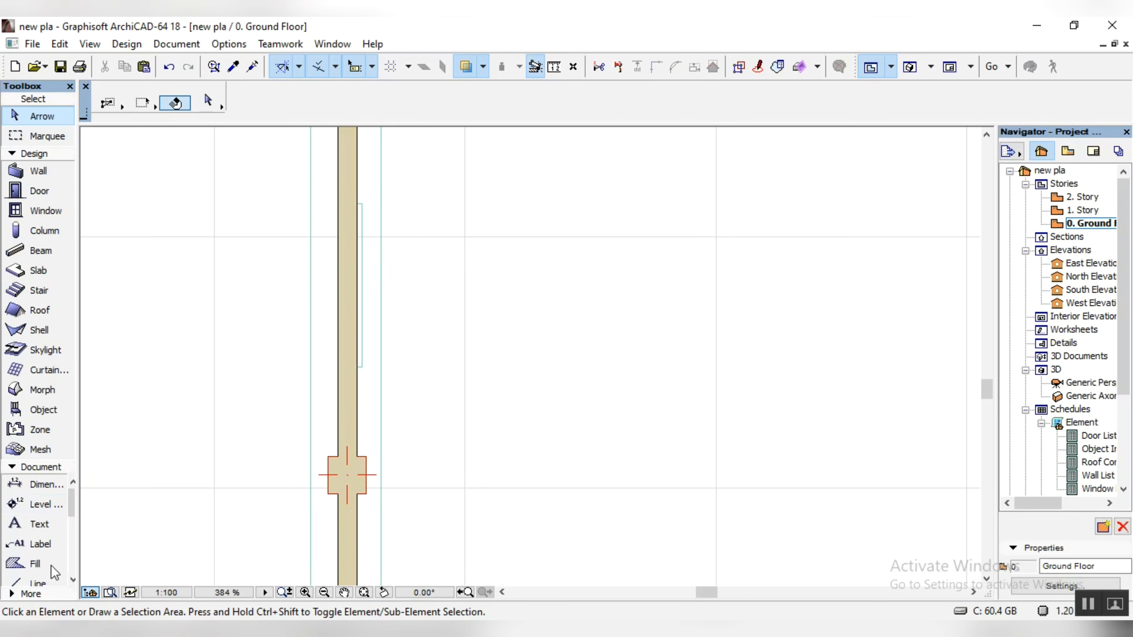
{"action": "scroll", "coordinate": [294, 410], "scroll_direction": "down", "scroll_amount": 6}
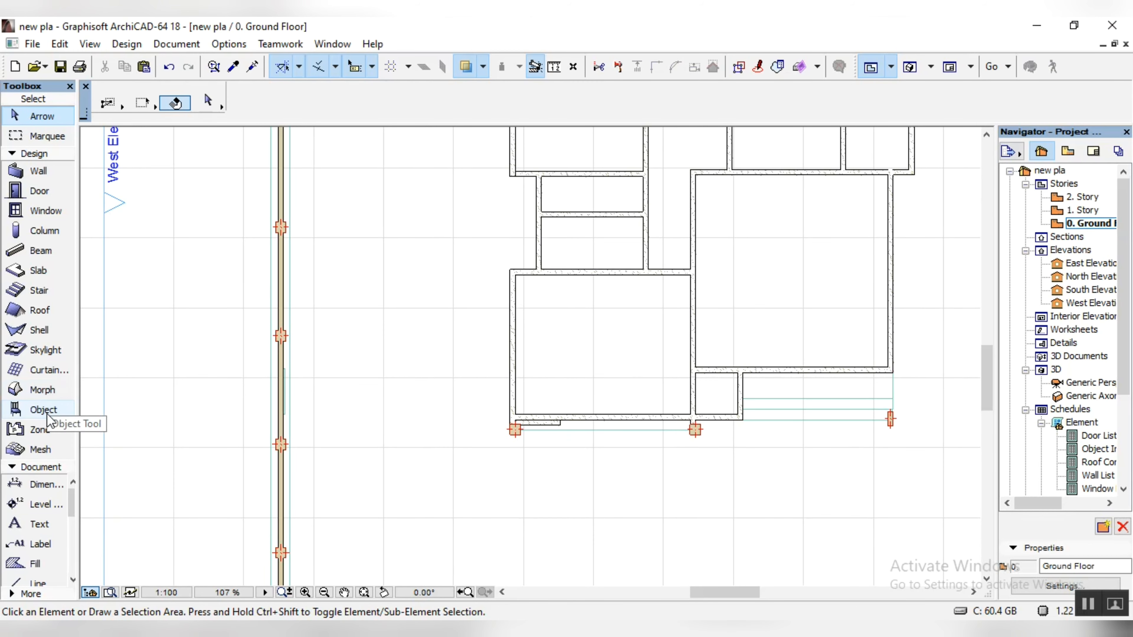
{"action": "left_click", "coordinate": [44, 411]}
{"action": "left_click", "coordinate": [208, 99]}
{"action": "left_click", "coordinate": [406, 107]}
{"action": "type", "text": "wall"}
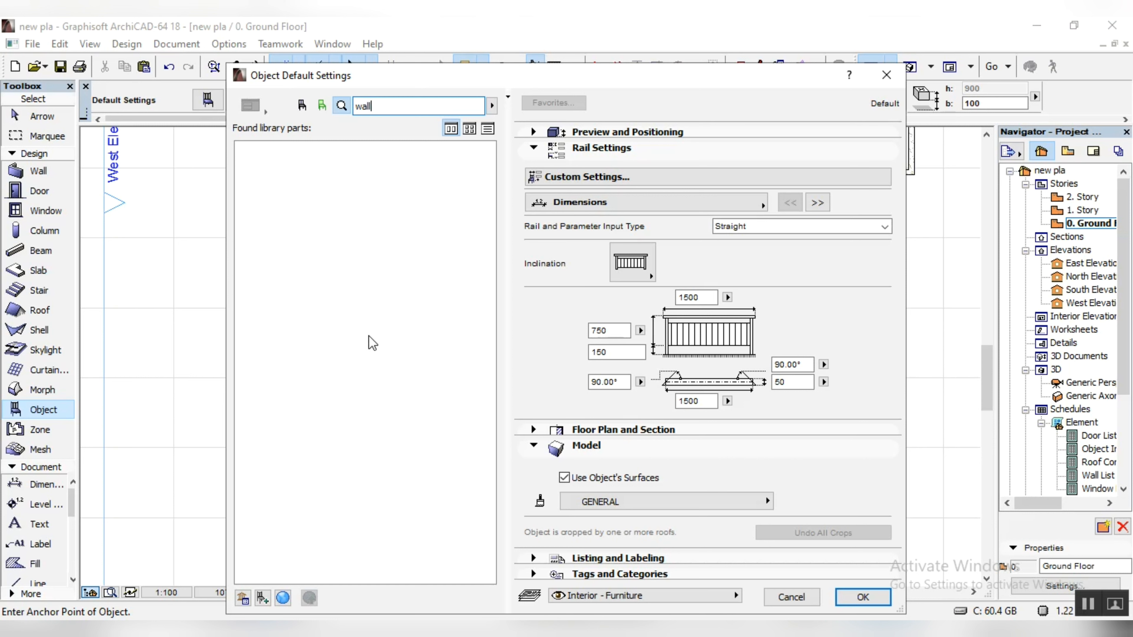
{"action": "key", "text": "Return"}
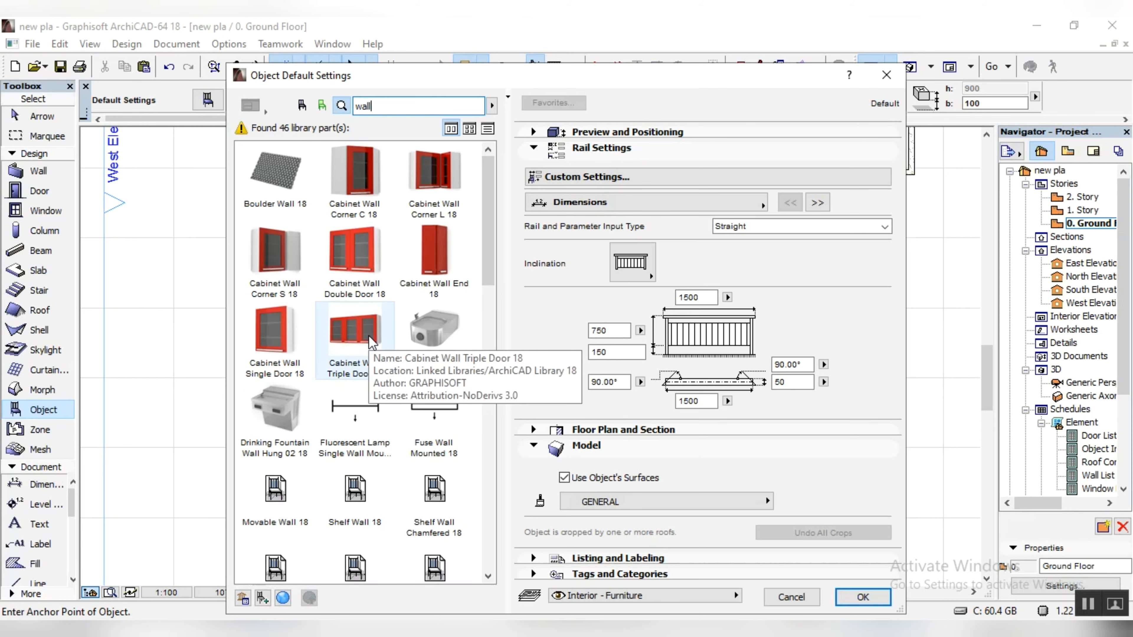
Step: Browse the found wall objects and set Architrave 01 18 as the default object
{"action": "scroll", "coordinate": [373, 341], "scroll_direction": "down", "scroll_amount": 10}
{"action": "scroll", "coordinate": [353, 326], "scroll_direction": "up", "scroll_amount": 5}
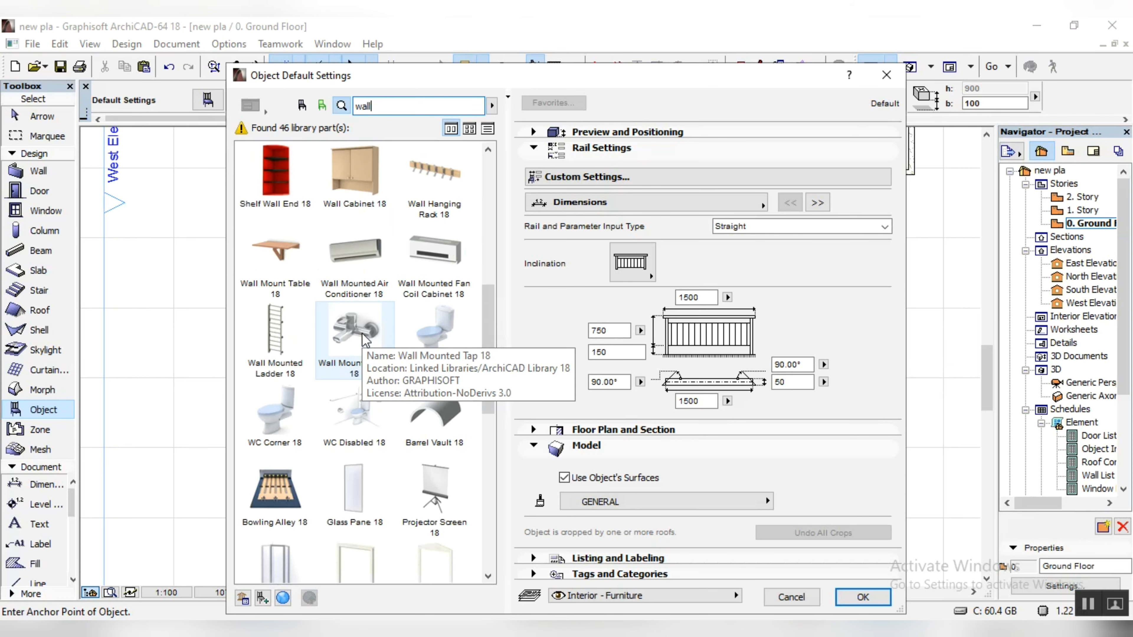
{"action": "scroll", "coordinate": [370, 469], "scroll_direction": "down", "scroll_amount": 6}
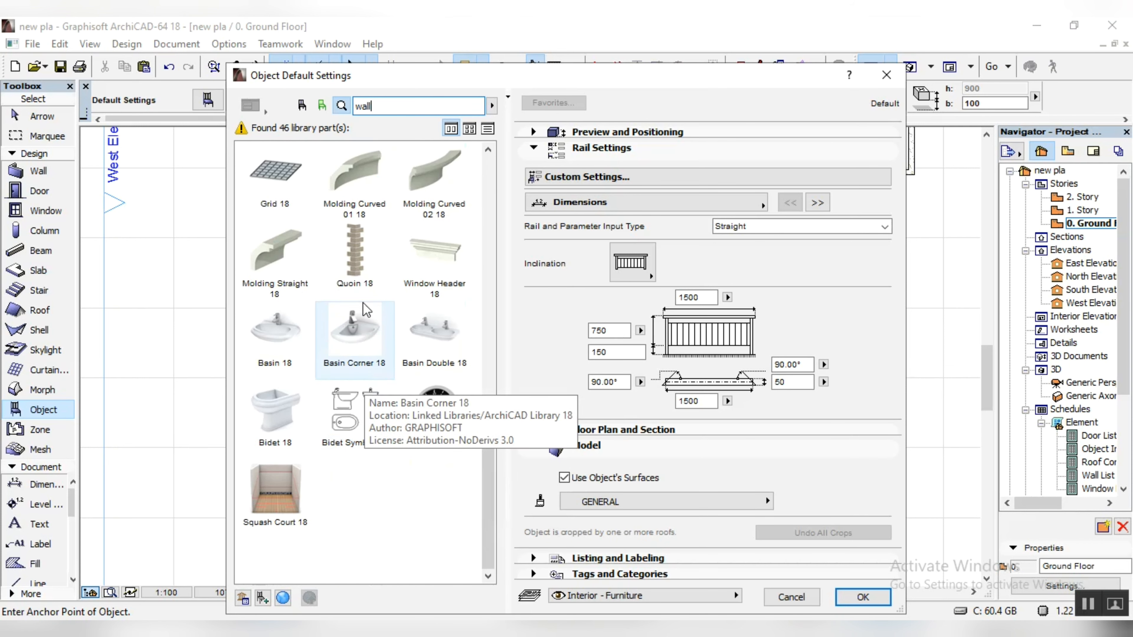
{"action": "scroll", "coordinate": [365, 357], "scroll_direction": "up", "scroll_amount": 9}
{"action": "left_click_drag", "start_coordinate": [487, 315], "coordinate": [483, 446]}
{"action": "left_click", "coordinate": [363, 421]}
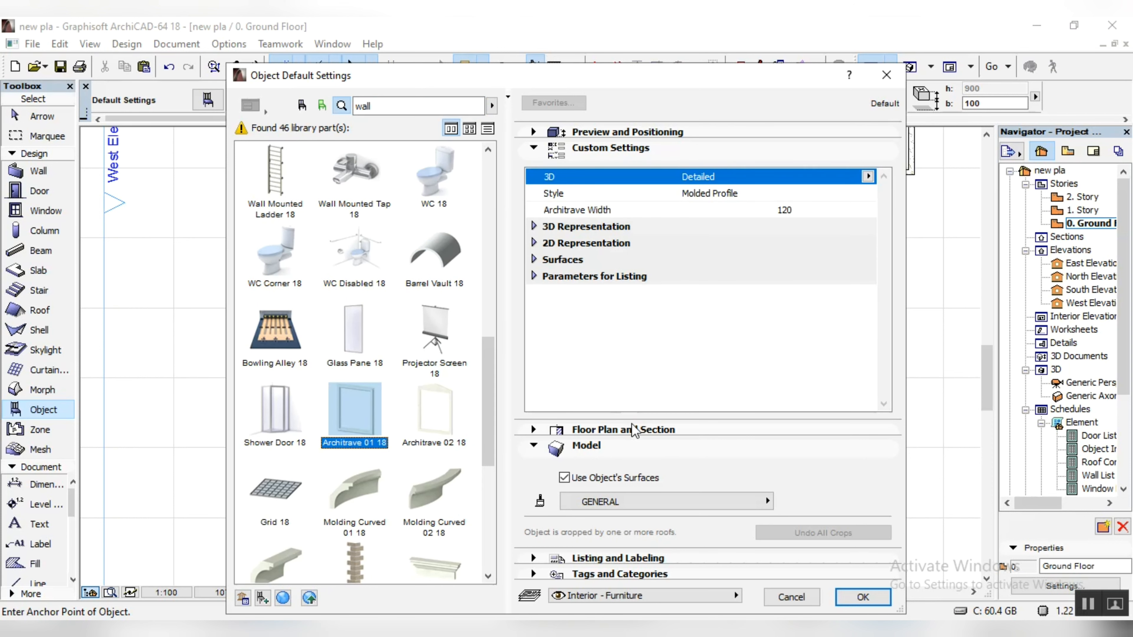
{"action": "left_click", "coordinate": [856, 595]}
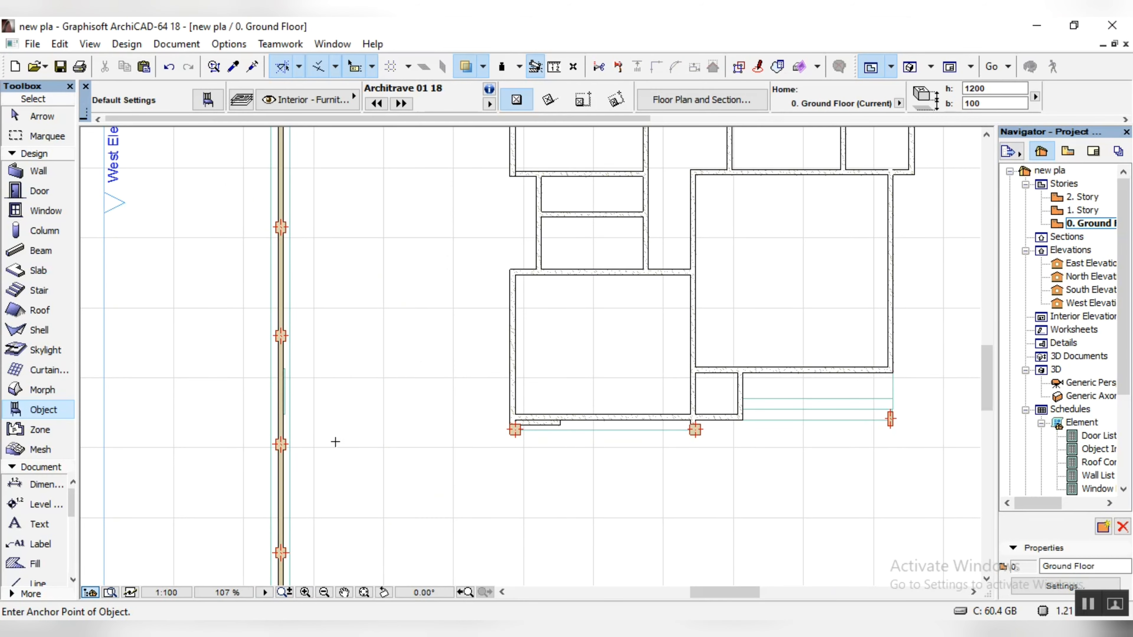
Step: Place an Architrave 01 18 beside the wooden panel and rotate it parallel to the west wall
{"action": "scroll", "coordinate": [295, 407], "scroll_direction": "up", "scroll_amount": 6}
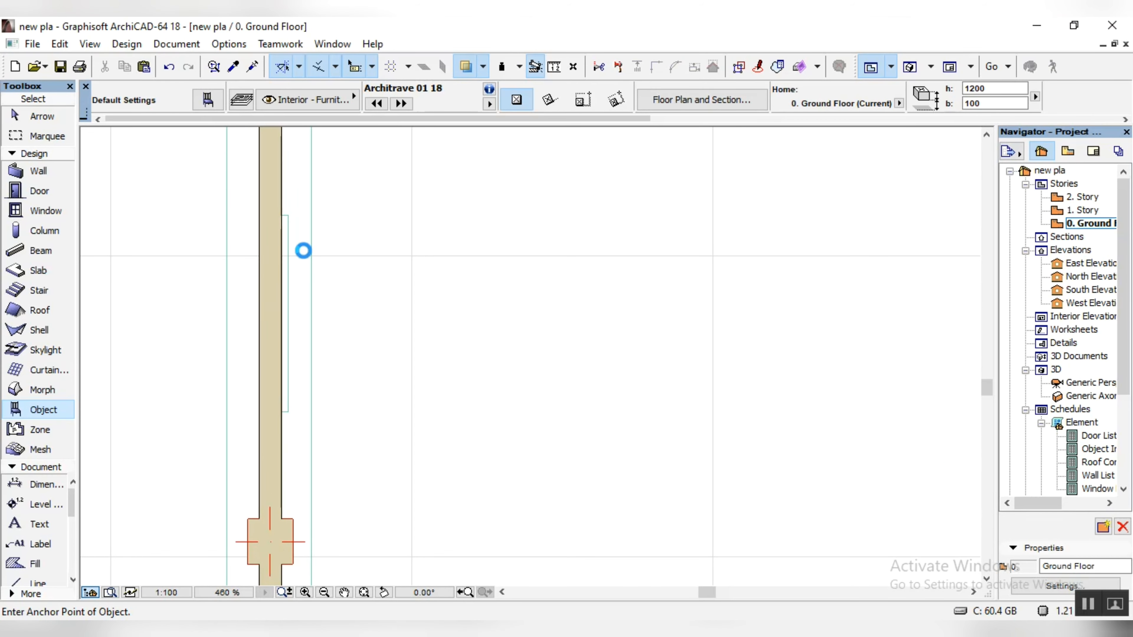
{"action": "left_click", "coordinate": [298, 290]}
{"action": "left_click", "coordinate": [42, 116]}
{"action": "left_click", "coordinate": [352, 290]}
{"action": "key", "text": "ctrl+e"}
{"action": "left_click", "coordinate": [352, 290]}
{"action": "left_click", "coordinate": [470, 290]}
{"action": "left_click", "coordinate": [357, 141]}
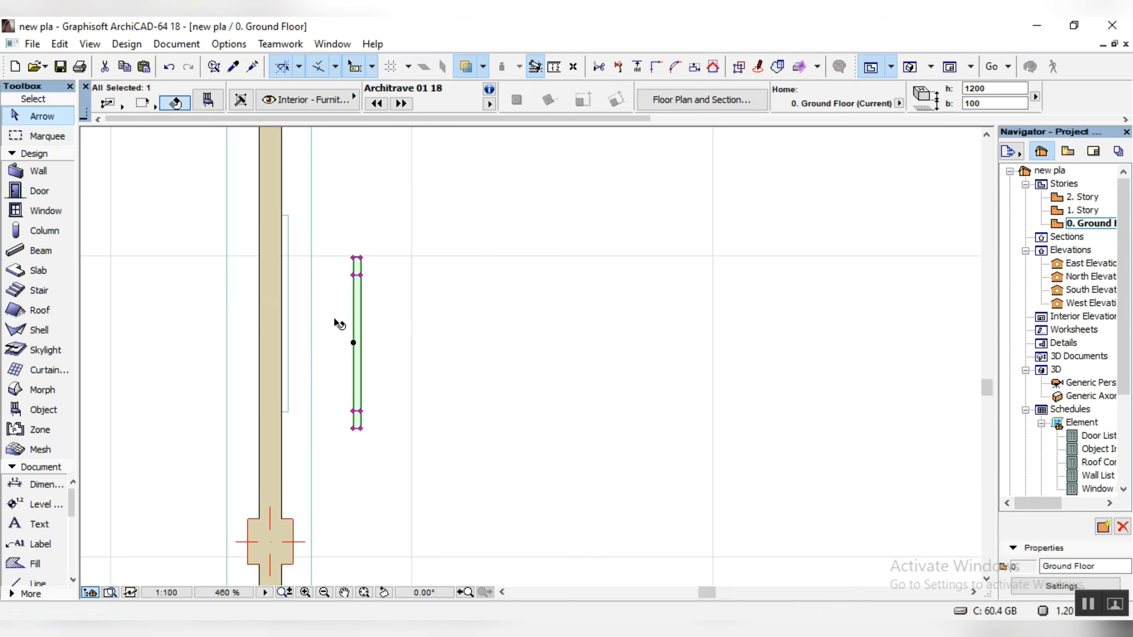
Step: Move the architrave against the west wall so its upper inner frame corner meets the wooden panel's upper corner
{"action": "key", "text": "ctrl+d"}
{"action": "left_click", "coordinate": [356, 276]}
{"action": "scroll", "coordinate": [294, 225], "scroll_direction": "up", "scroll_amount": 5}
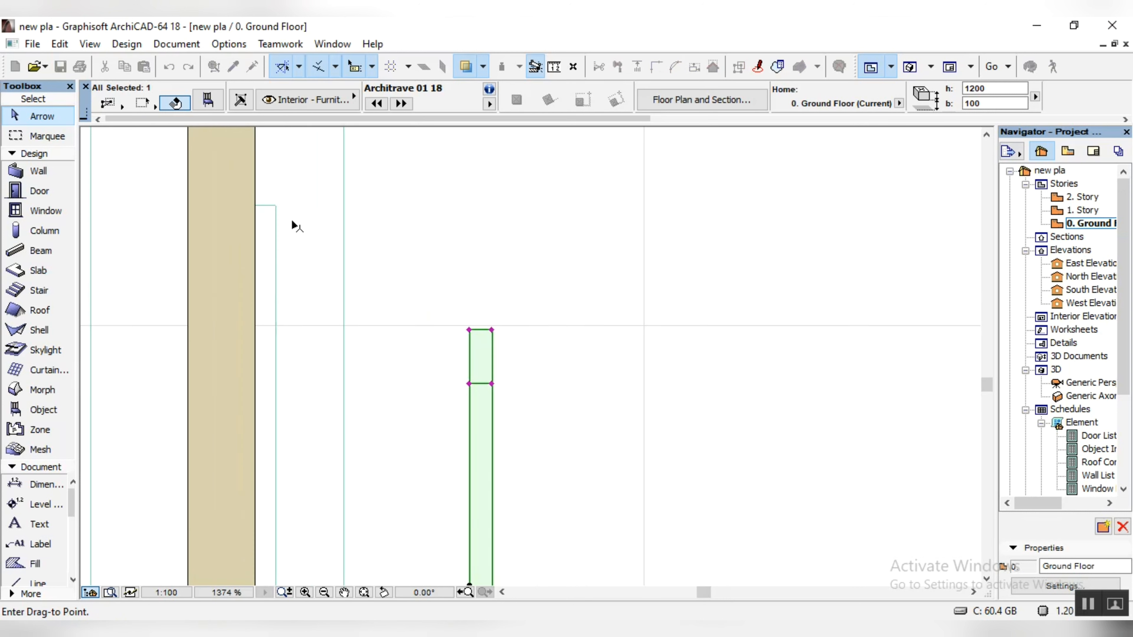
{"action": "left_click", "coordinate": [260, 210]}
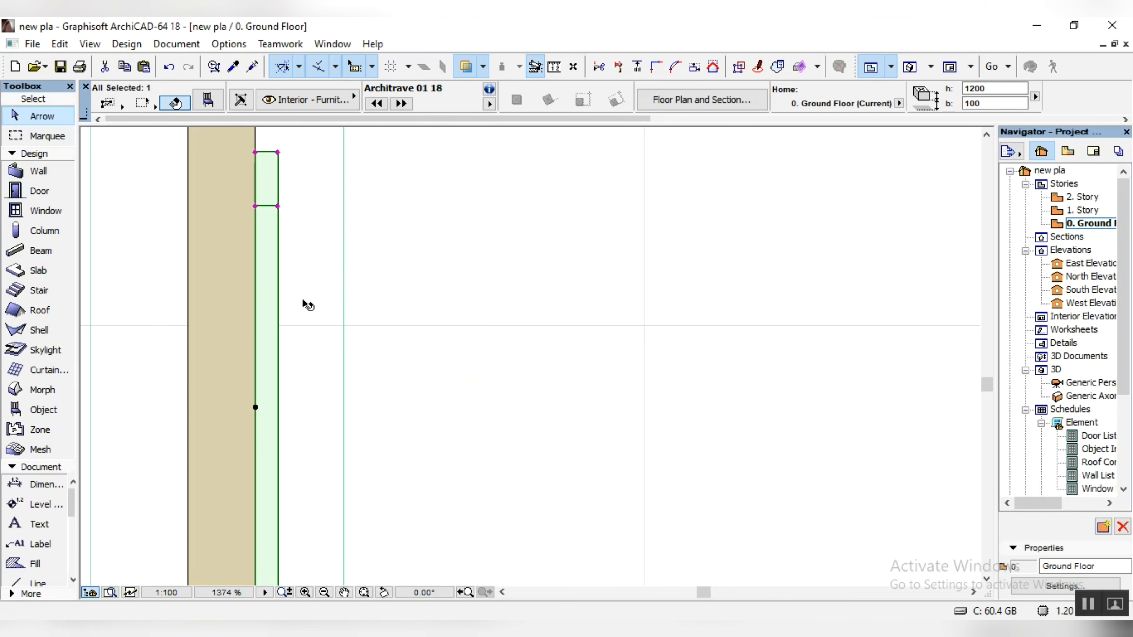
Step: Offset the wooden panel slab's outer long edge inward so the slab is thinner than the architrave in plan
{"action": "scroll", "coordinate": [303, 306], "scroll_direction": "down", "scroll_amount": 5}
{"action": "scroll", "coordinate": [328, 389], "scroll_direction": "up", "scroll_amount": 5}
{"action": "left_click", "coordinate": [356, 381]}
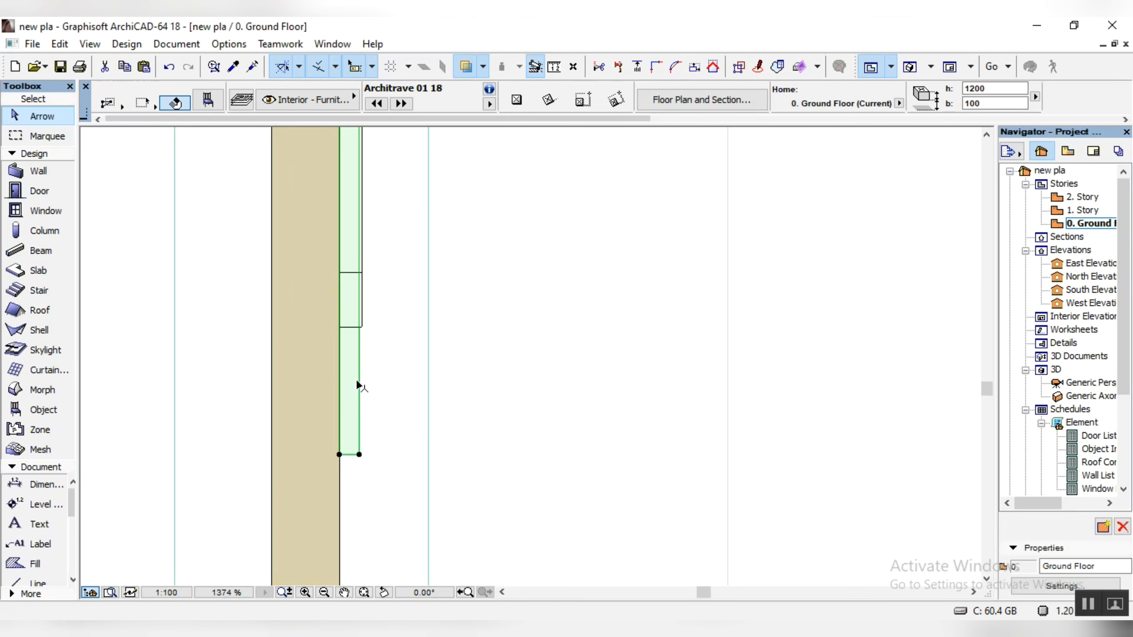
{"action": "left_click", "coordinate": [359, 351]}
{"action": "left_click", "coordinate": [495, 434]}
{"action": "left_click", "coordinate": [351, 352]}
{"action": "scroll", "coordinate": [599, 103], "scroll_direction": "down", "scroll_amount": 6}
{"action": "scroll", "coordinate": [599, 102], "scroll_direction": "up", "scroll_amount": 2}
{"action": "left_click", "coordinate": [561, 326]}
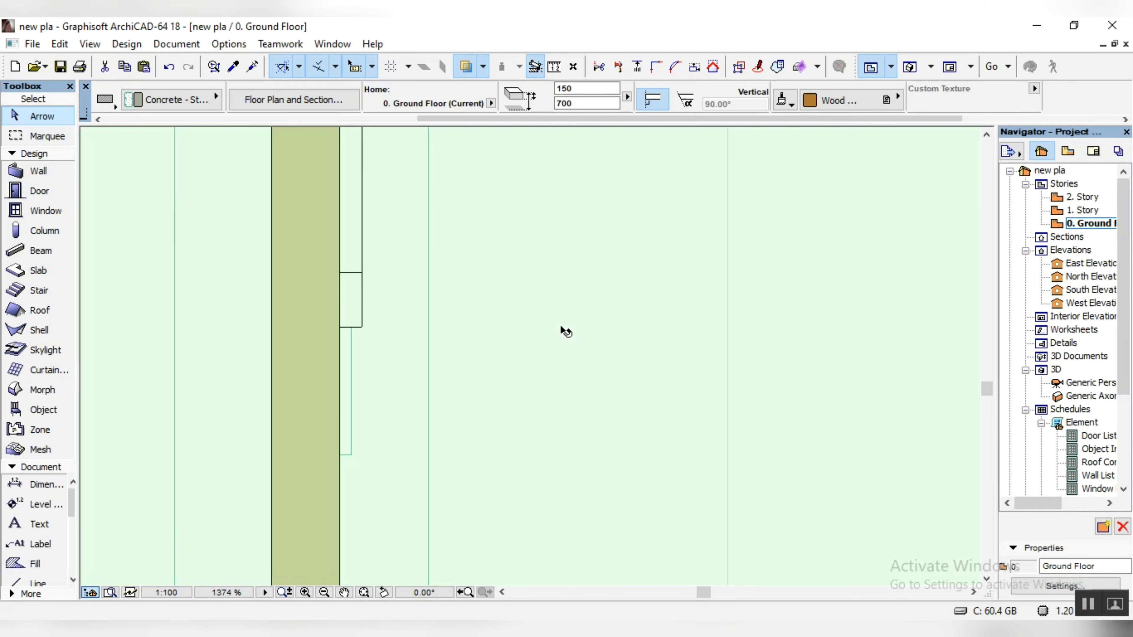
Step: Stretch the architrave's lower inner frame edge to the wooden panel's lower corner, to a width of about 1709
{"action": "left_click", "coordinate": [361, 320]}
{"action": "left_click", "coordinate": [359, 331]}
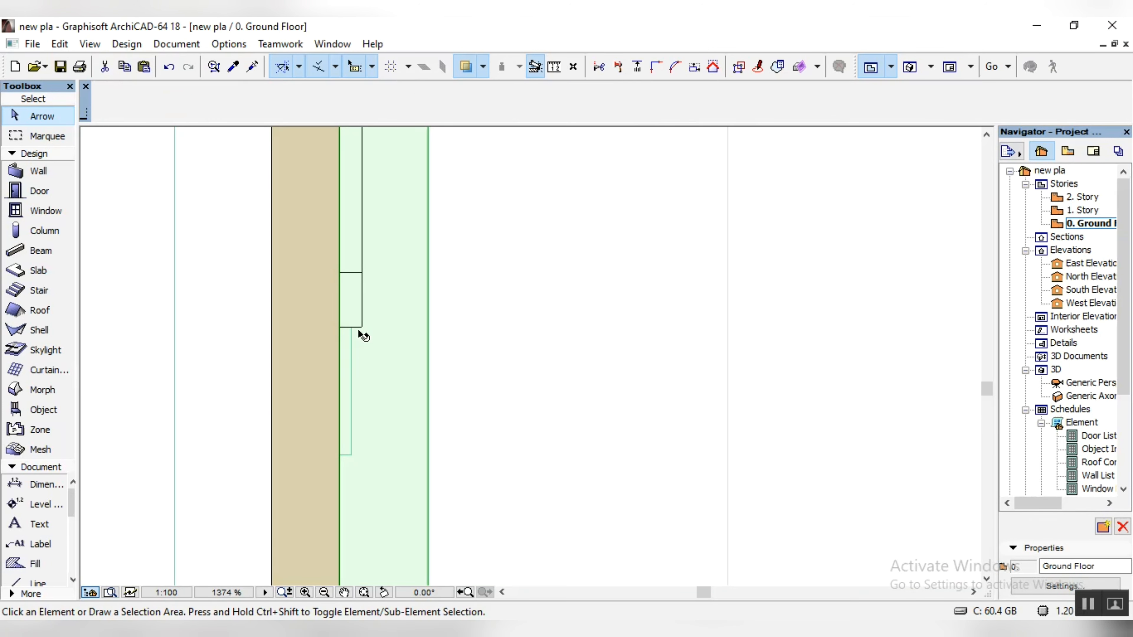
{"action": "left_click", "coordinate": [362, 329]}
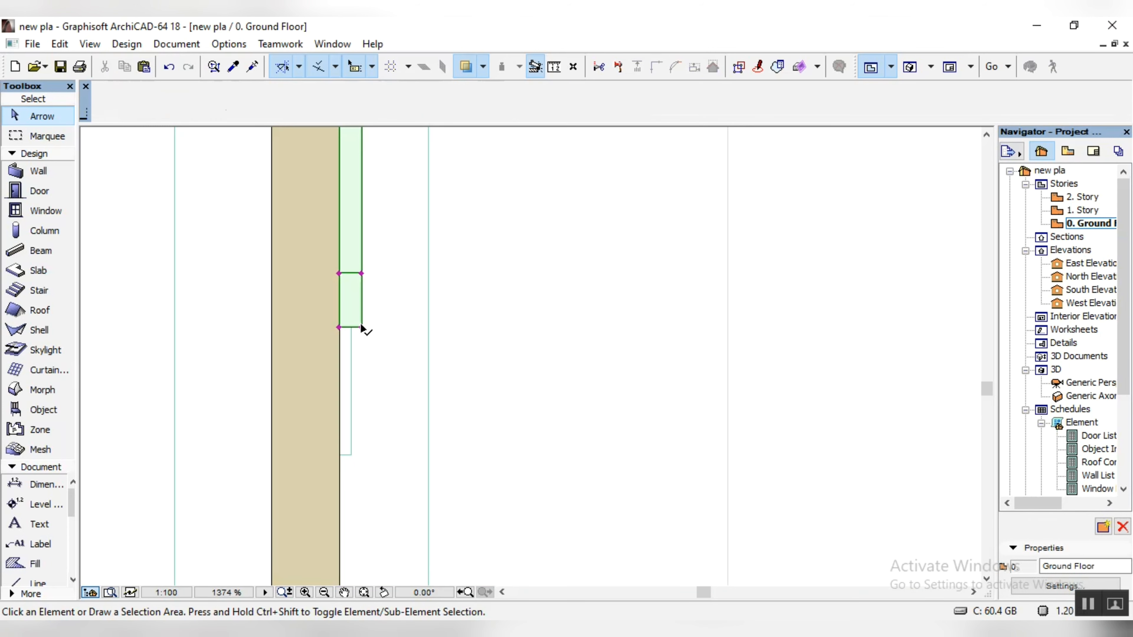
{"action": "left_click", "coordinate": [340, 274]}
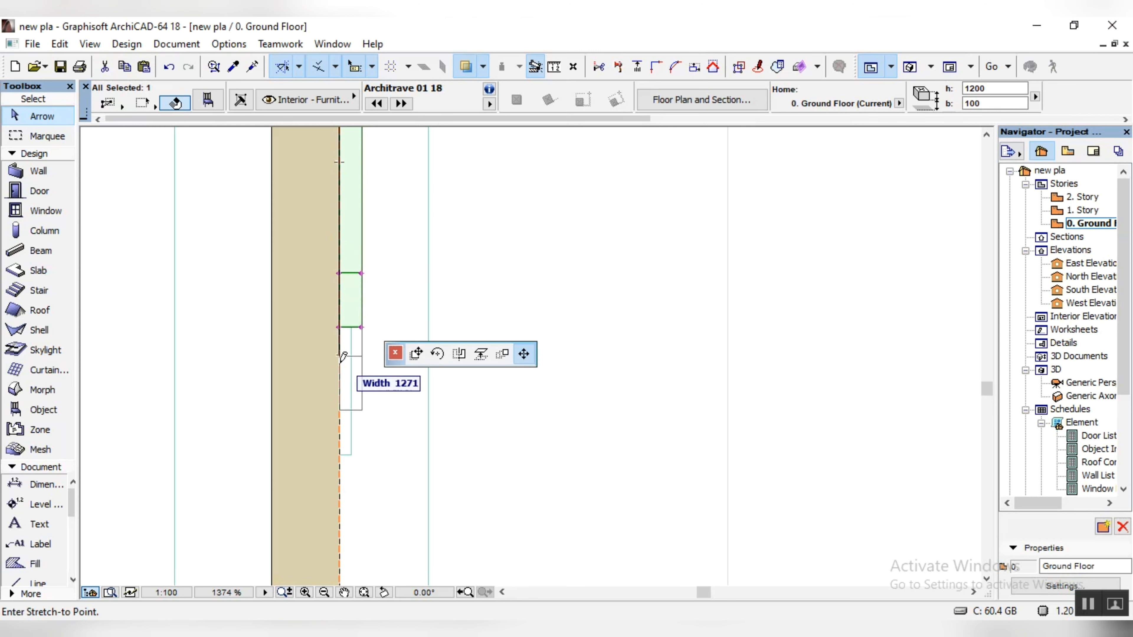
{"action": "left_click", "coordinate": [341, 449]}
Step: Try to fit the architrave's upper end by pulling it down along the wall in two stretches, the first to about 1525 wide
{"action": "scroll", "coordinate": [380, 460], "scroll_direction": "down", "scroll_amount": 3}
{"action": "scroll", "coordinate": [408, 330], "scroll_direction": "up", "scroll_amount": 5}
{"action": "scroll", "coordinate": [409, 335], "scroll_direction": "up", "scroll_amount": 3}
{"action": "left_click", "coordinate": [384, 391]}
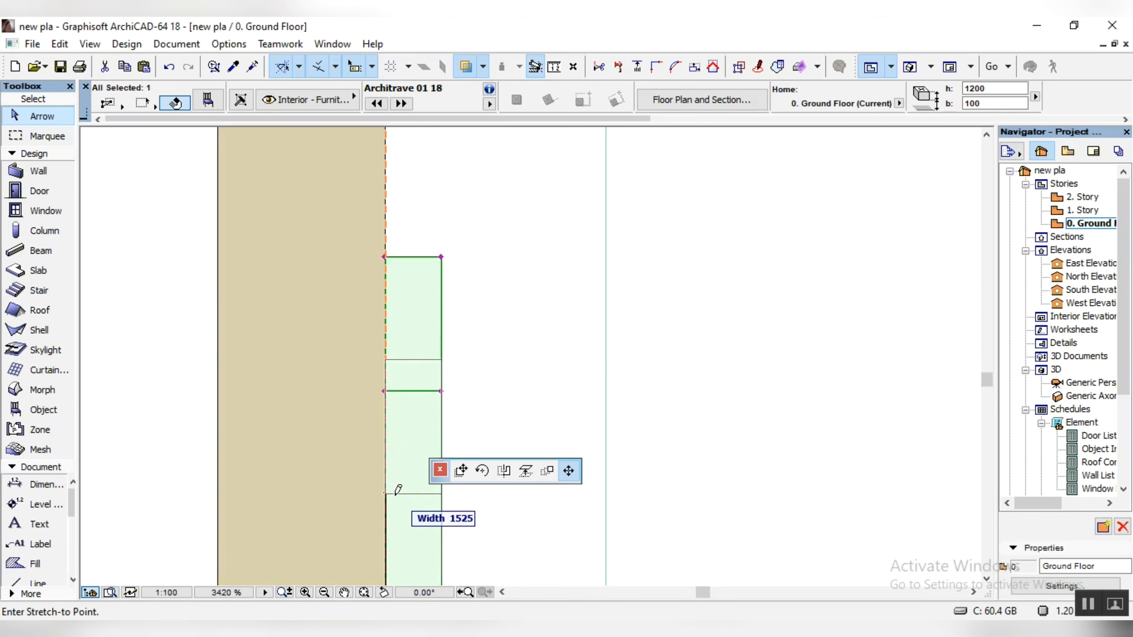
{"action": "left_click", "coordinate": [397, 494]}
{"action": "scroll", "coordinate": [406, 348], "scroll_direction": "down", "scroll_amount": 4}
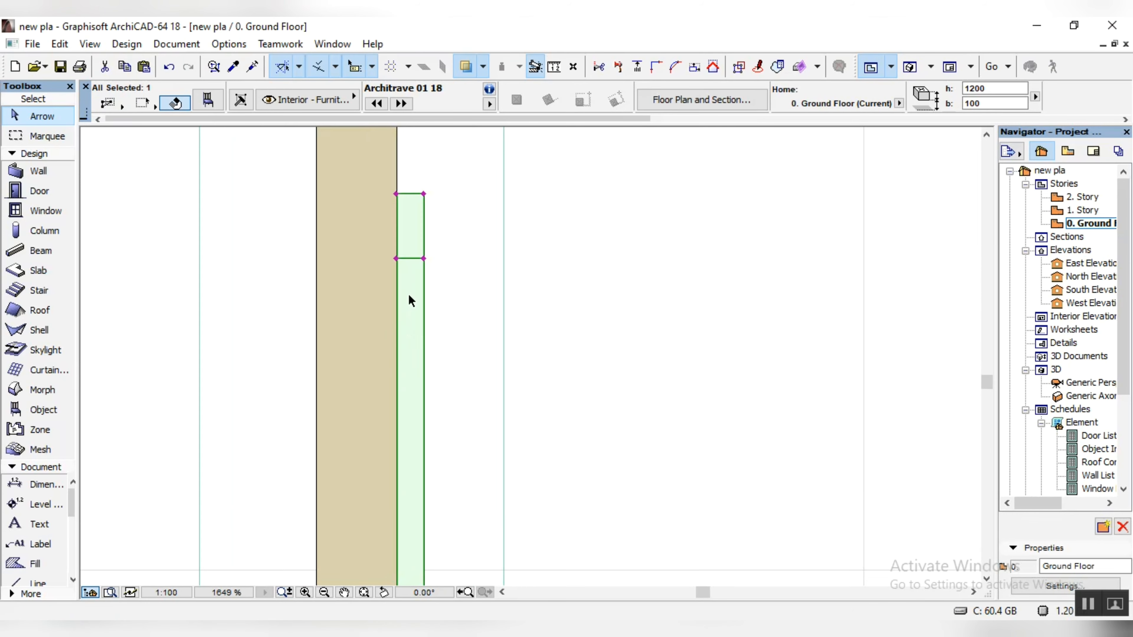
{"action": "left_click", "coordinate": [398, 260]}
{"action": "left_click", "coordinate": [408, 441]}
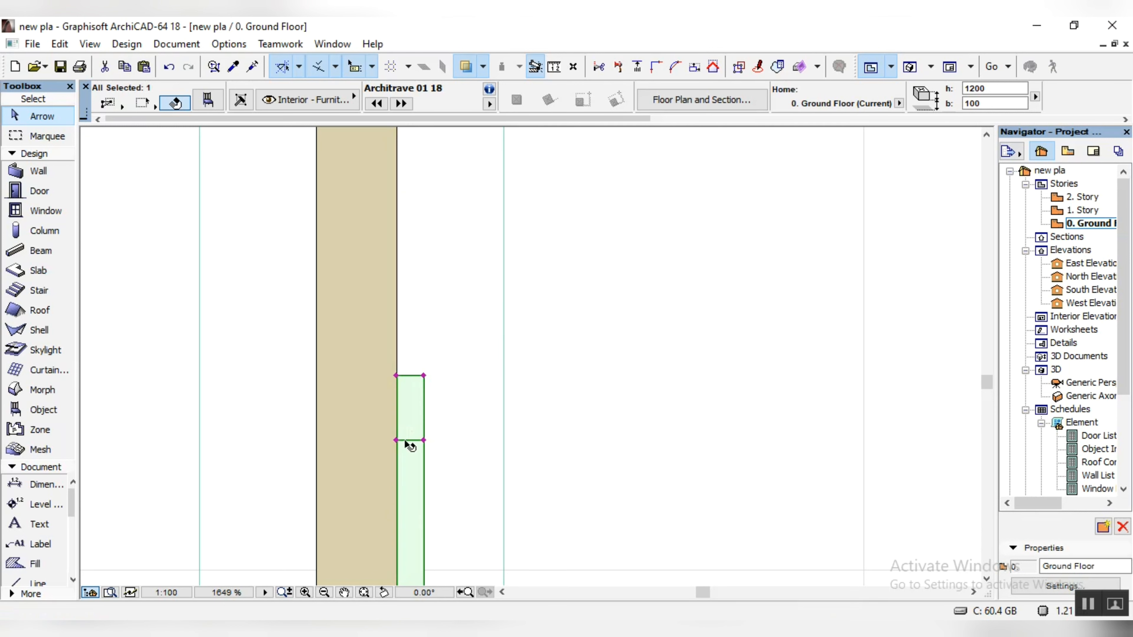
Step: Stretch the shortened architrave's lower frame edge back down to the panel's lower corner, to a width of about 1709
{"action": "scroll", "coordinate": [409, 446], "scroll_direction": "down", "scroll_amount": 6}
{"action": "scroll", "coordinate": [420, 283], "scroll_direction": "down", "scroll_amount": 4}
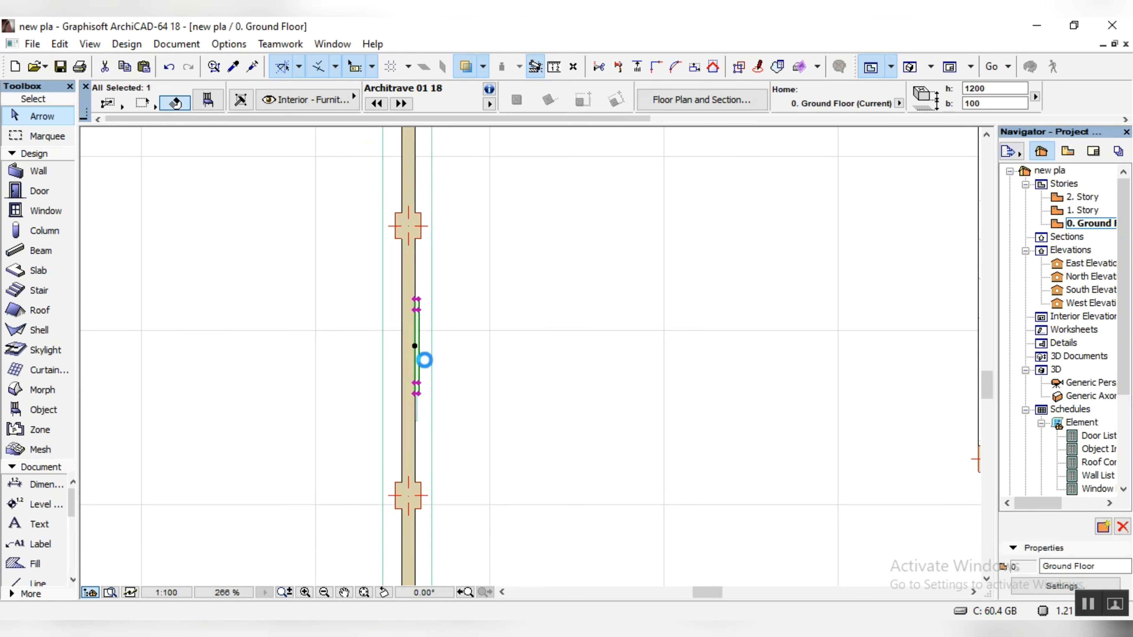
{"action": "scroll", "coordinate": [411, 365], "scroll_direction": "up", "scroll_amount": 5}
{"action": "scroll", "coordinate": [427, 435], "scroll_direction": "up", "scroll_amount": 5}
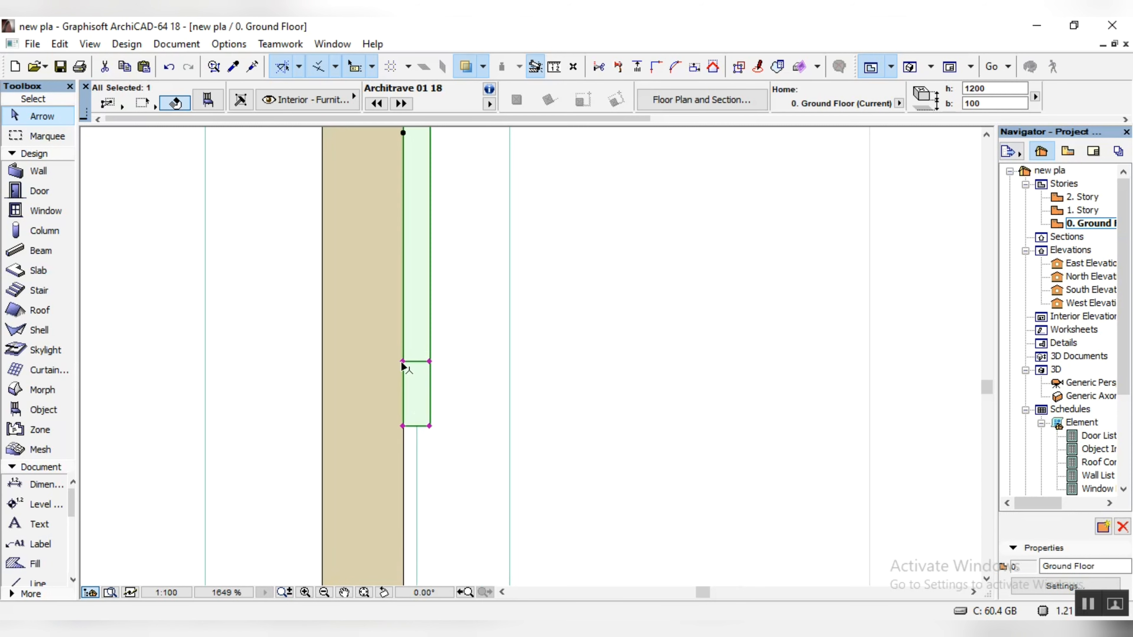
{"action": "left_click", "coordinate": [402, 362]}
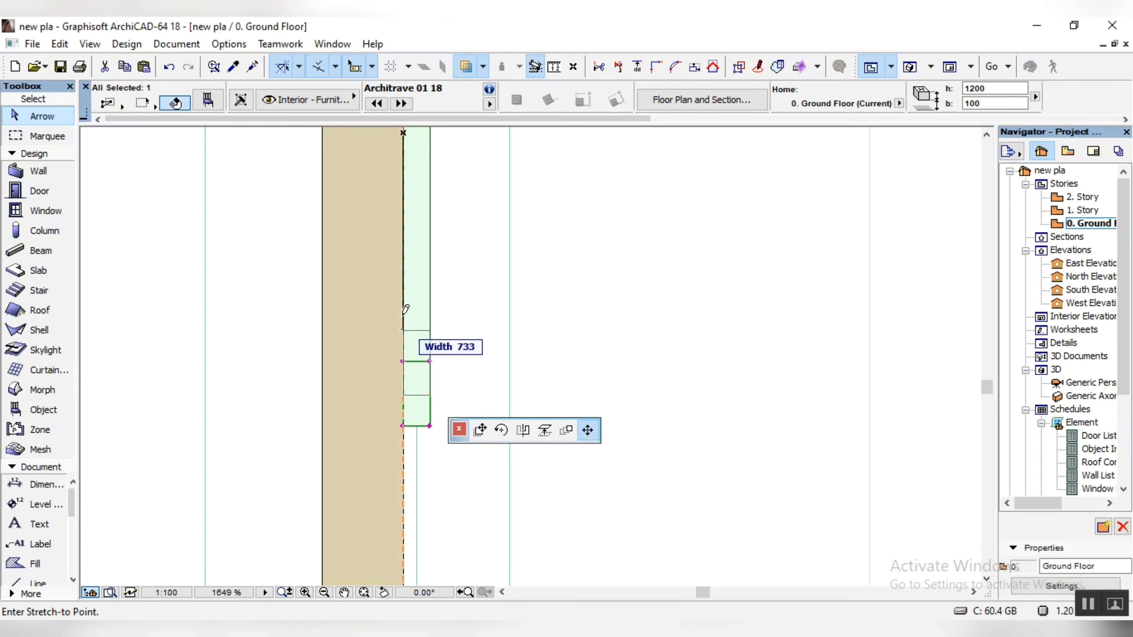
{"action": "scroll", "coordinate": [408, 412], "scroll_direction": "up", "scroll_amount": 4}
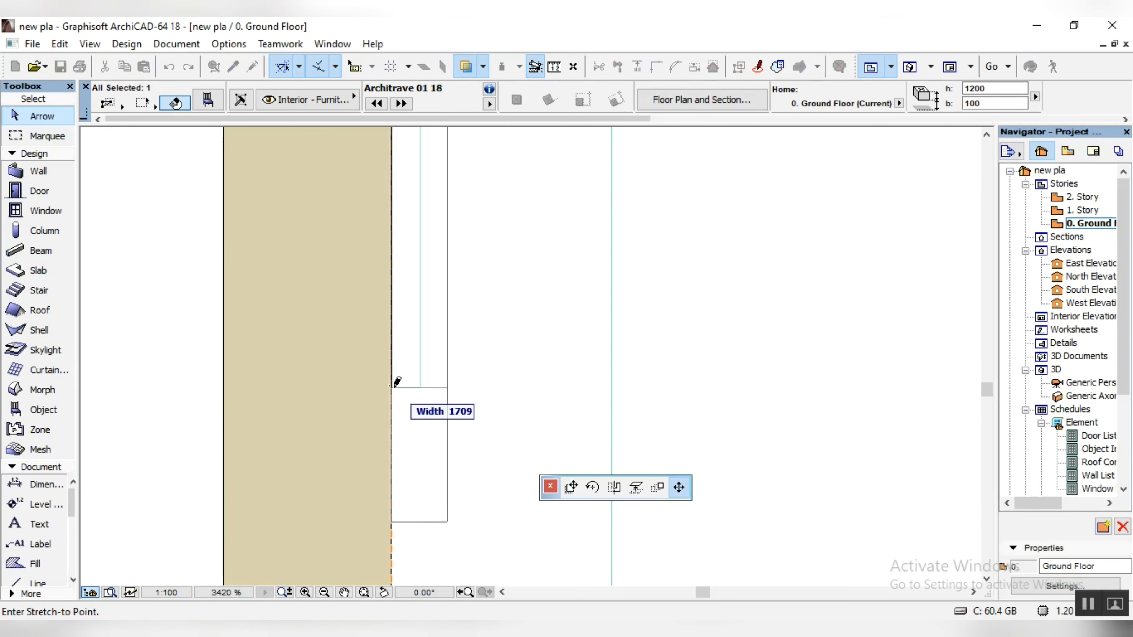
{"action": "left_click", "coordinate": [396, 380]}
Step: Shorten the architrave again by pulling its upper frame edge down along the wall
{"action": "scroll", "coordinate": [430, 392], "scroll_direction": "down", "scroll_amount": 10}
{"action": "scroll", "coordinate": [429, 245], "scroll_direction": "up", "scroll_amount": 5}
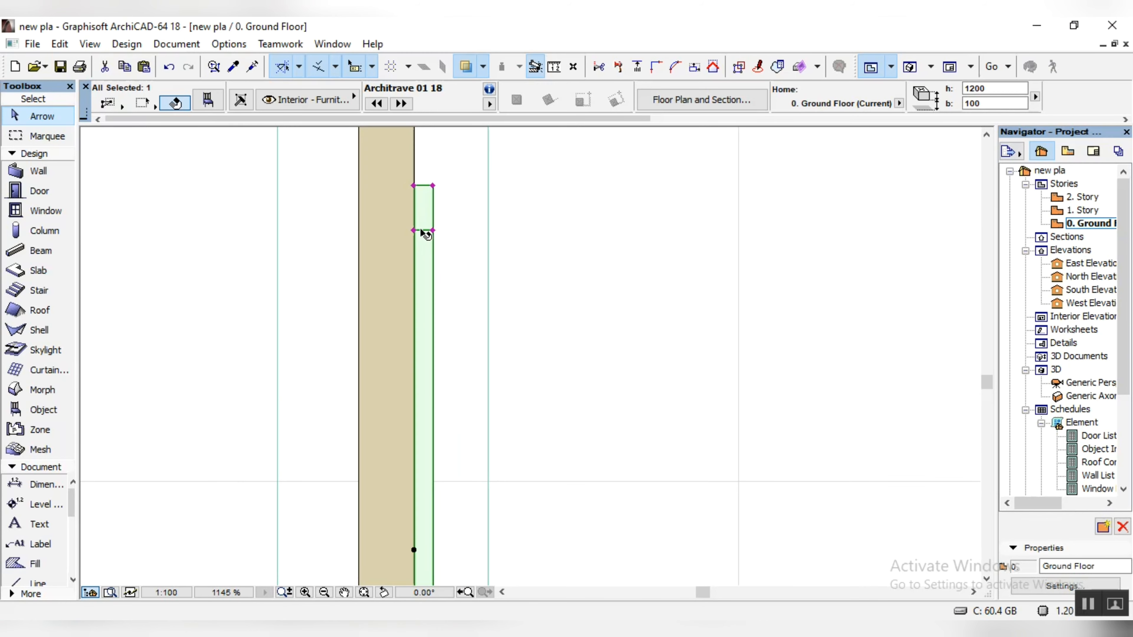
{"action": "left_click", "coordinate": [414, 231]}
{"action": "left_click", "coordinate": [414, 358]}
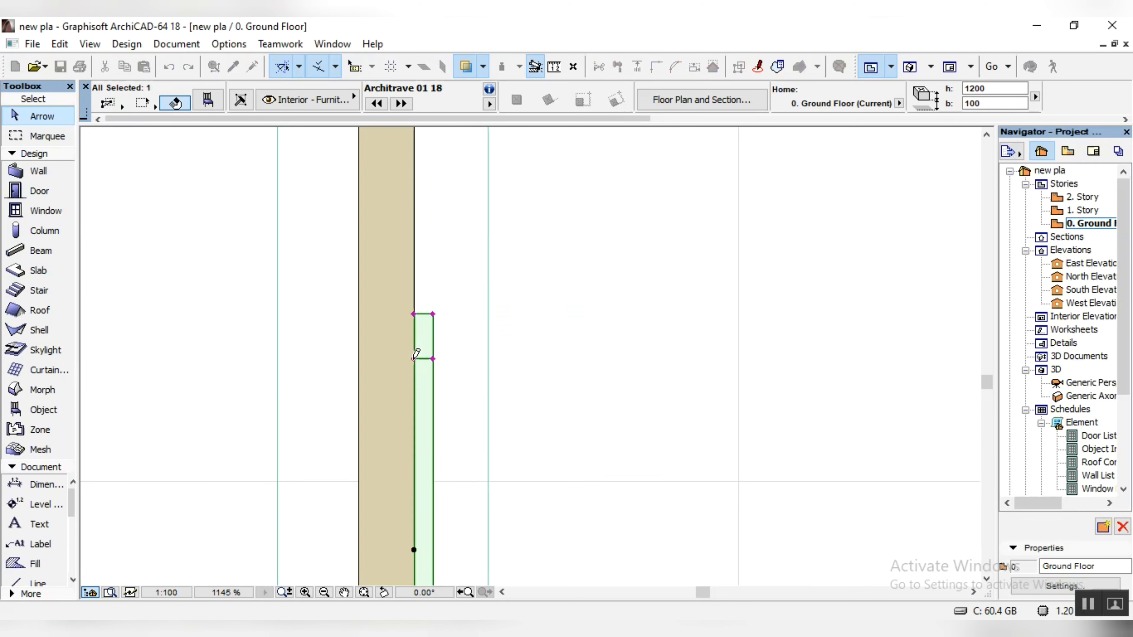
Step: Adjust the architrave's upper inner frame edge along the wall until it meets the wooden panel's upper corner
{"action": "left_click", "coordinate": [414, 360]}
{"action": "left_click", "coordinate": [414, 472]}
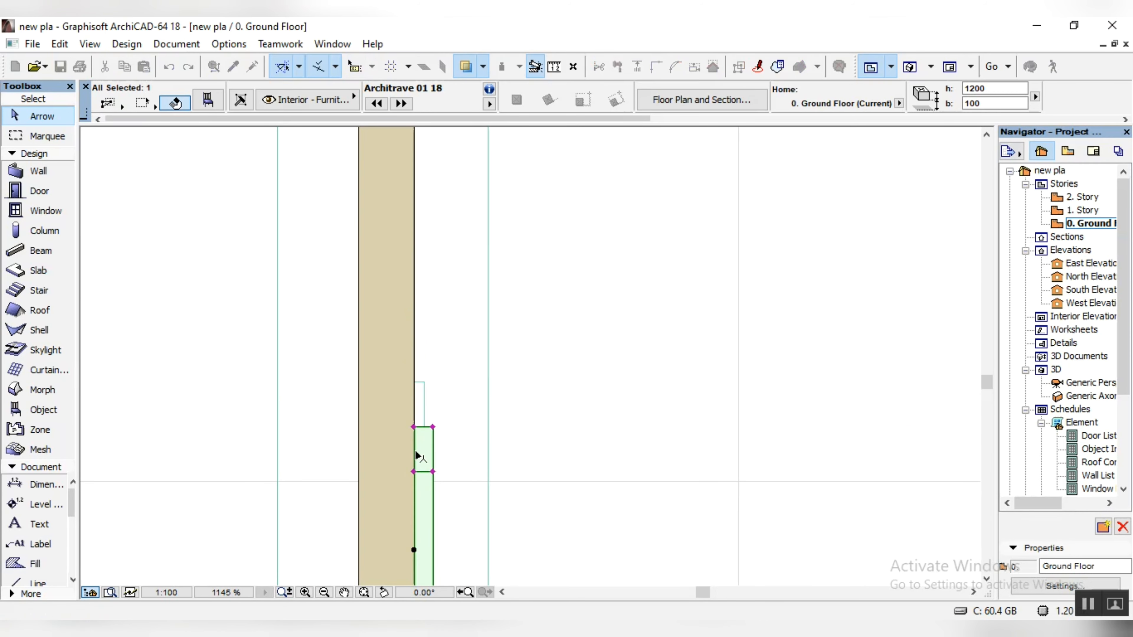
{"action": "left_click", "coordinate": [413, 472]}
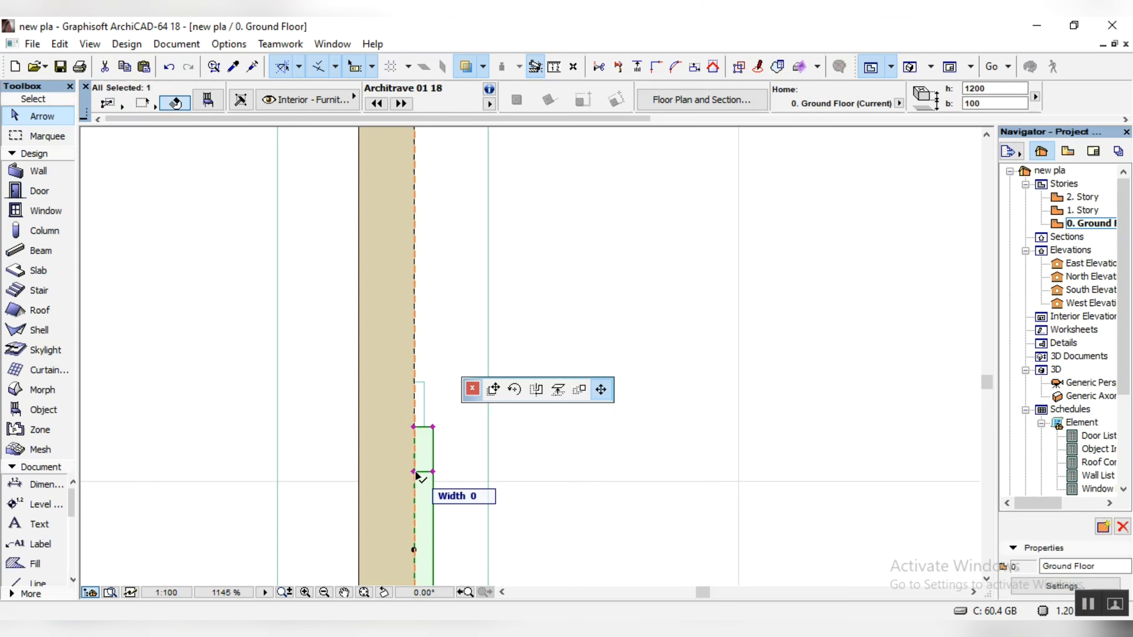
{"action": "left_click", "coordinate": [419, 374]}
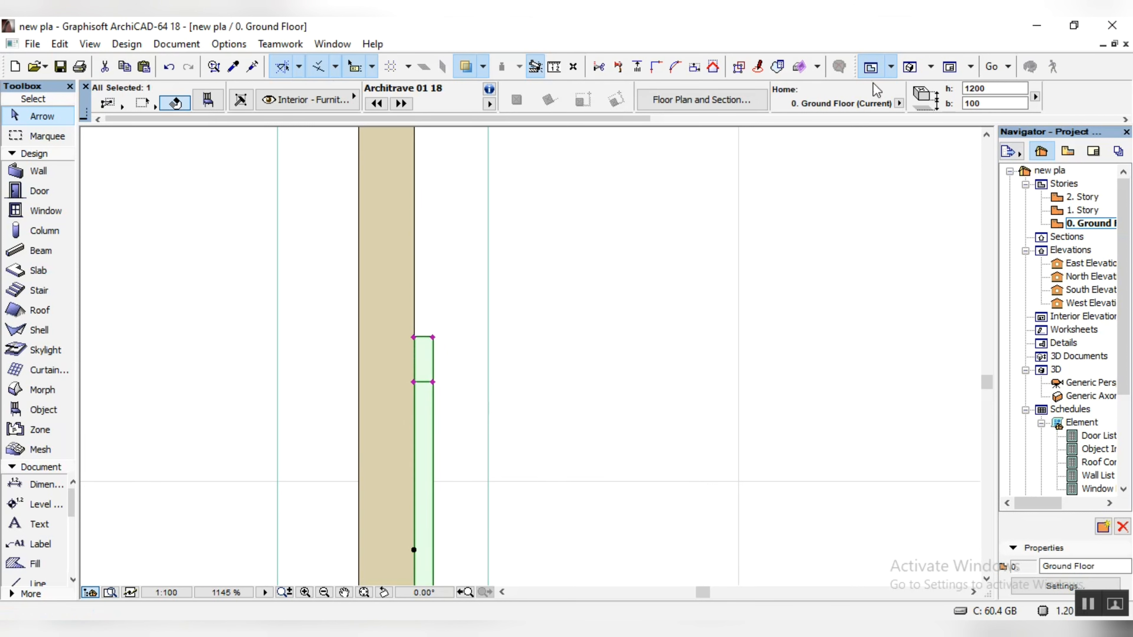
Step: In the 3D view, set the architrave's height to 600 and its base elevation to 2500
{"action": "left_click", "coordinate": [910, 67]}
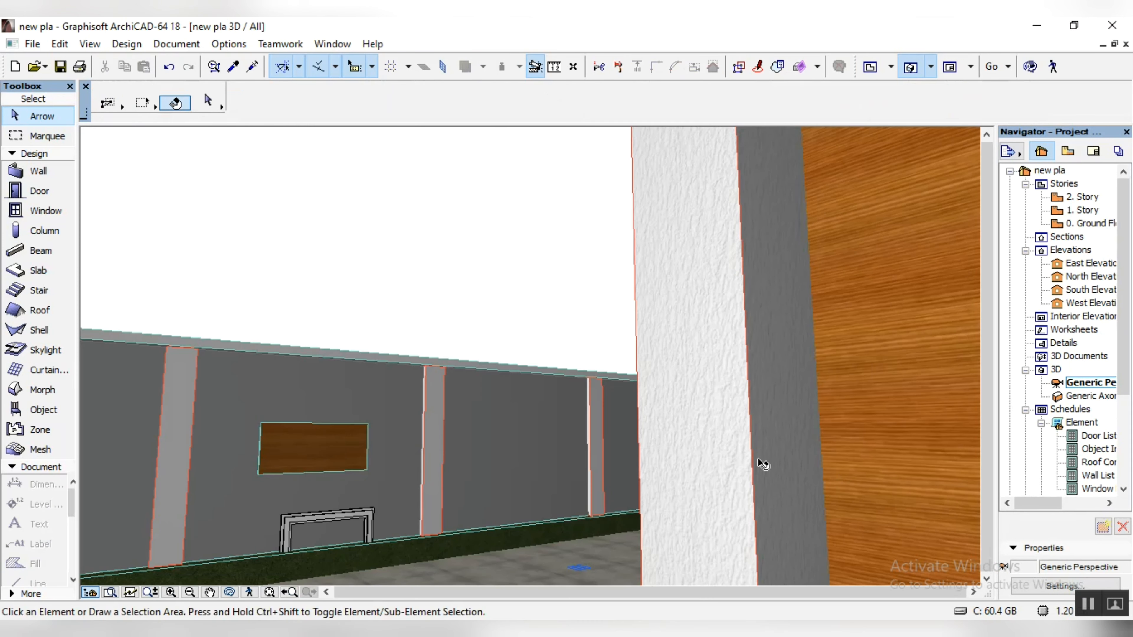
{"action": "left_click", "coordinate": [328, 514]}
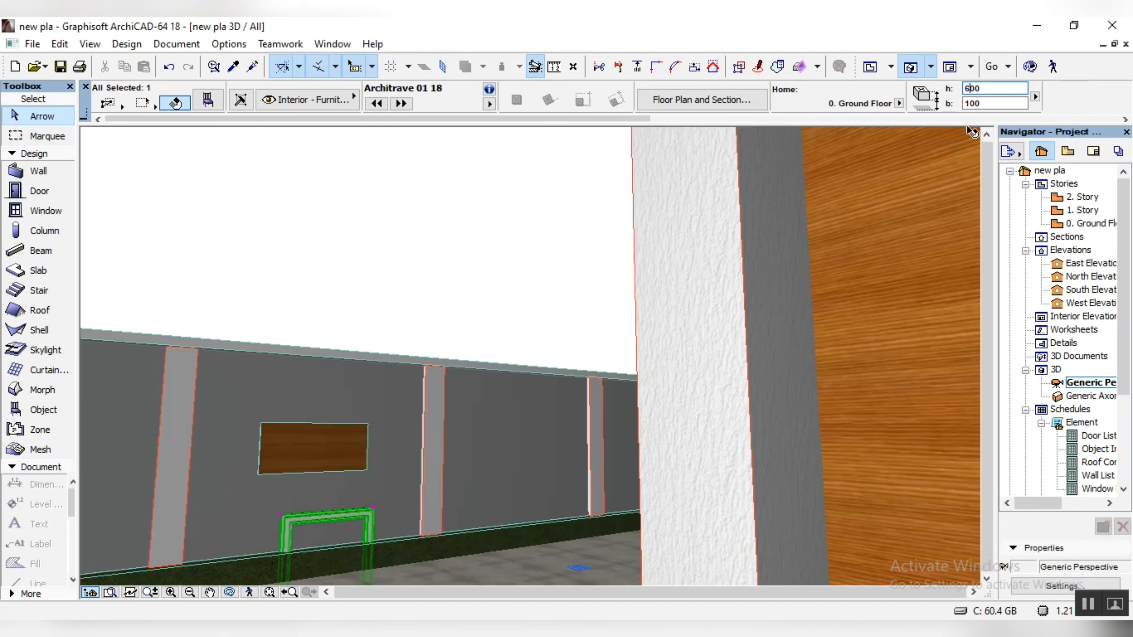
{"action": "key", "text": "Return"}
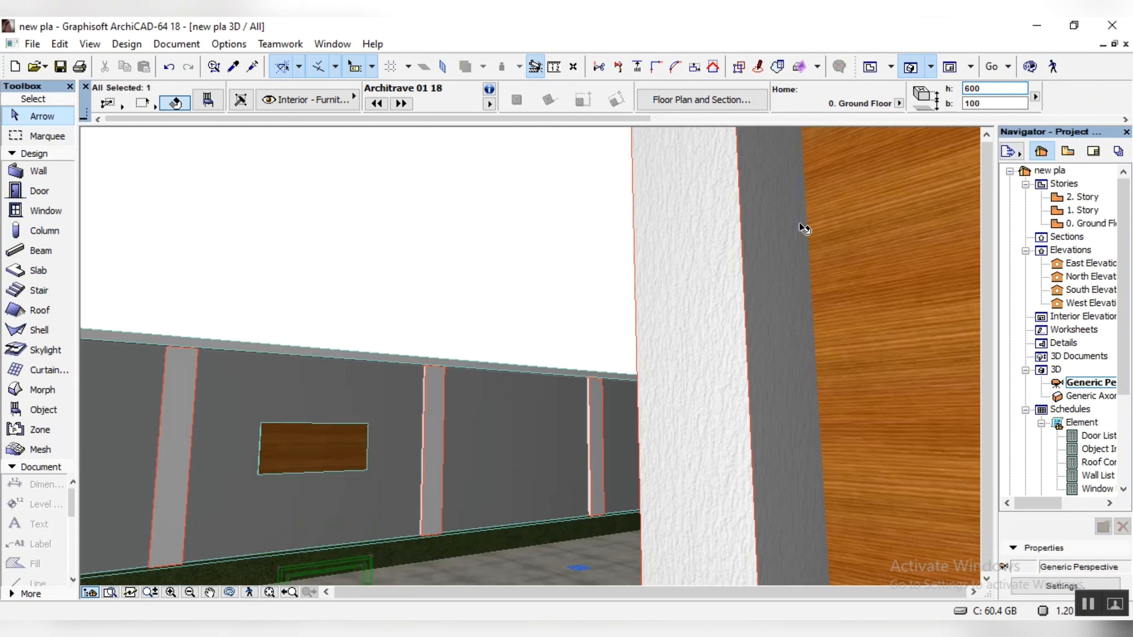
{"action": "left_click", "coordinate": [970, 103]}
{"action": "key", "text": "BackSpace"}
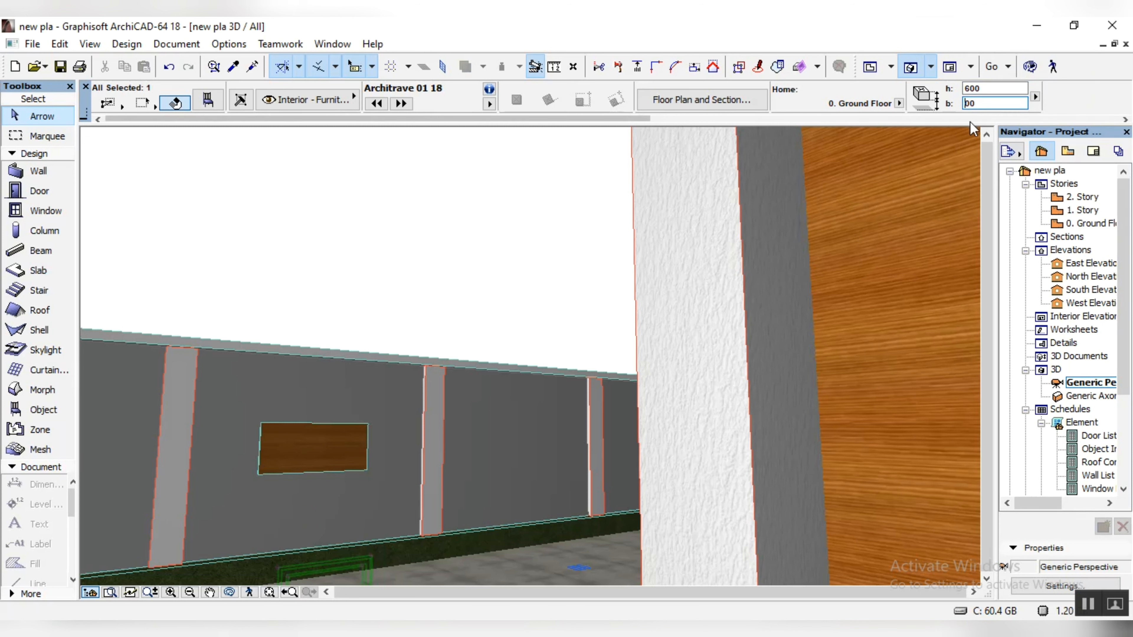
{"action": "type", "text": "25"}
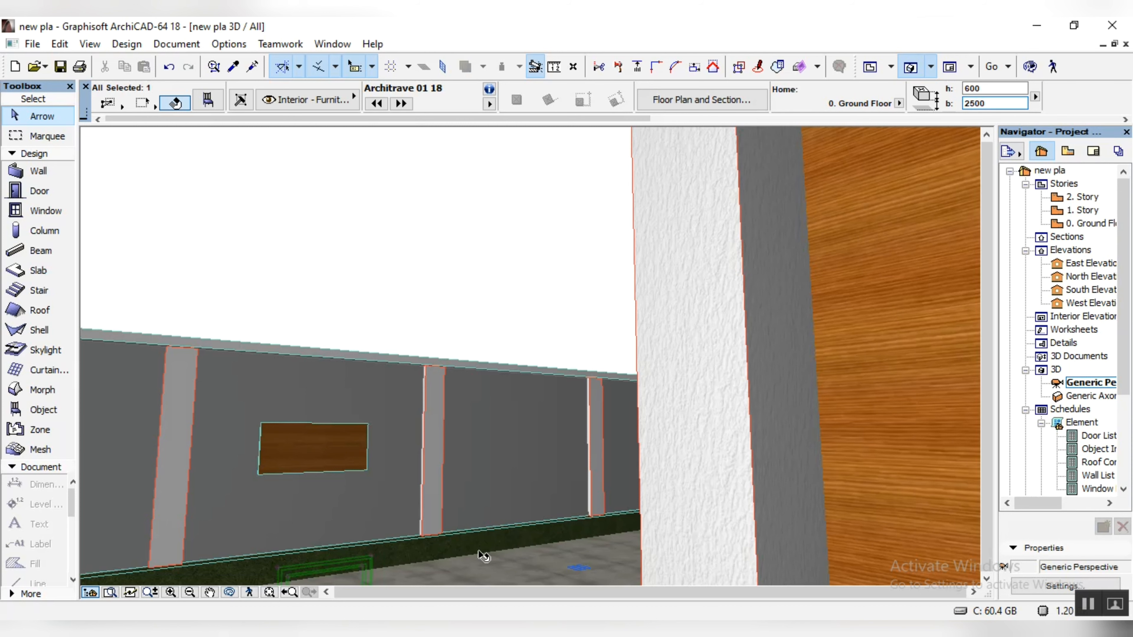
{"action": "key", "text": "Return"}
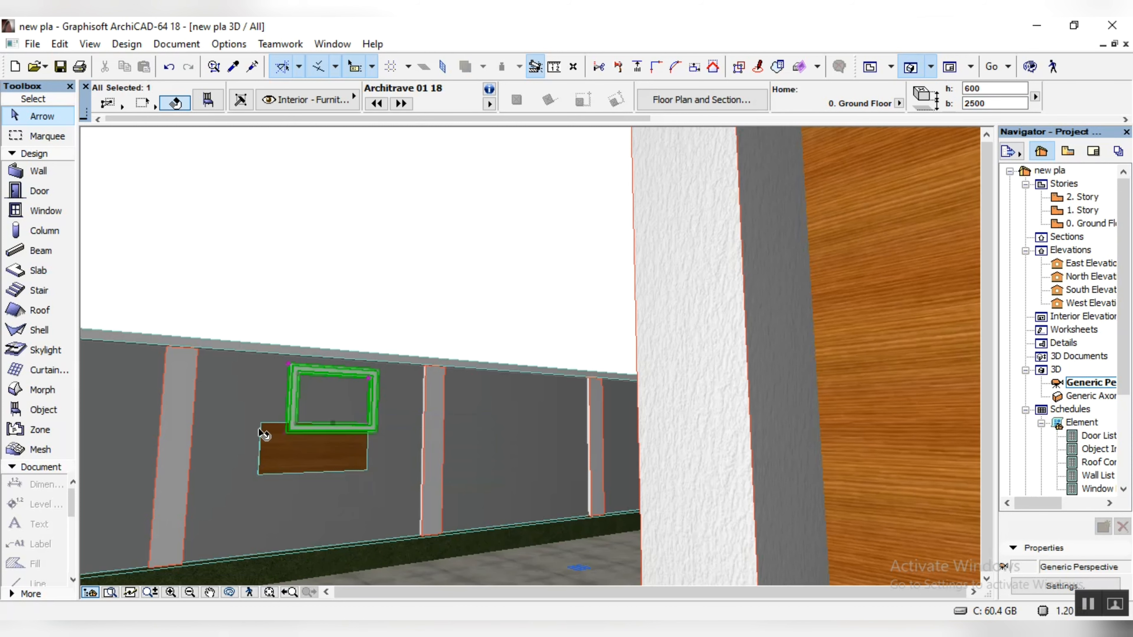
Step: Set the architrave's base elevation to 2000
{"action": "scroll", "coordinate": [264, 466], "scroll_direction": "up", "scroll_amount": 2}
{"action": "left_click", "coordinate": [975, 103]}
{"action": "key", "text": "BackSpace"}
{"action": "type", "text": "0"}
{"action": "key", "text": "Return"}
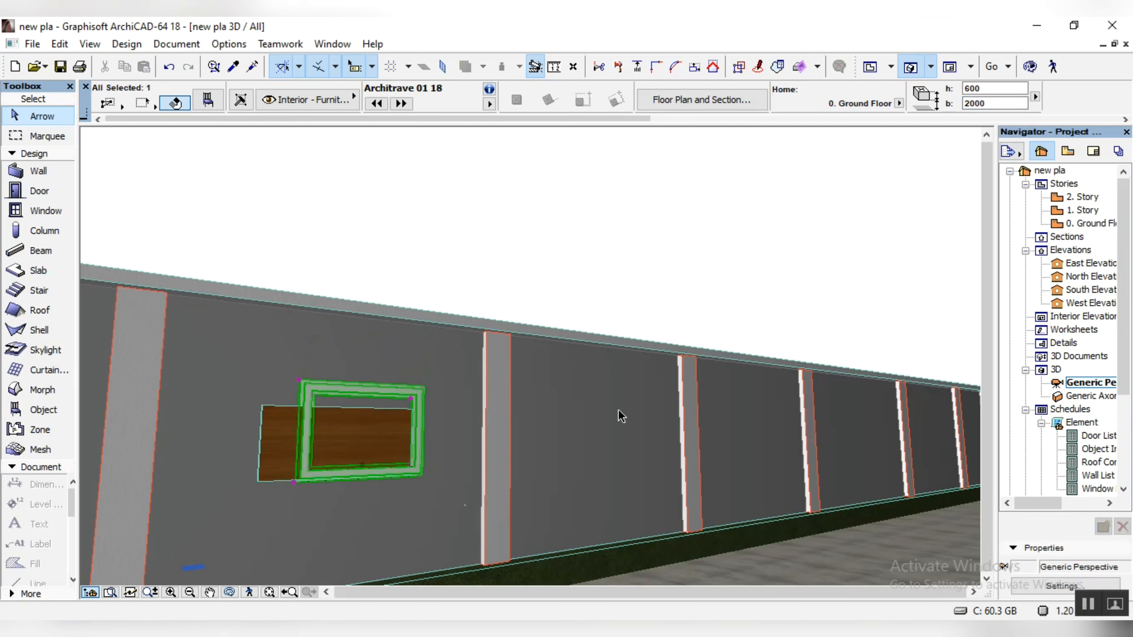
Step: Check the wooden panel's settings and set the architrave's base elevation to 1900
{"action": "left_click", "coordinate": [351, 423]}
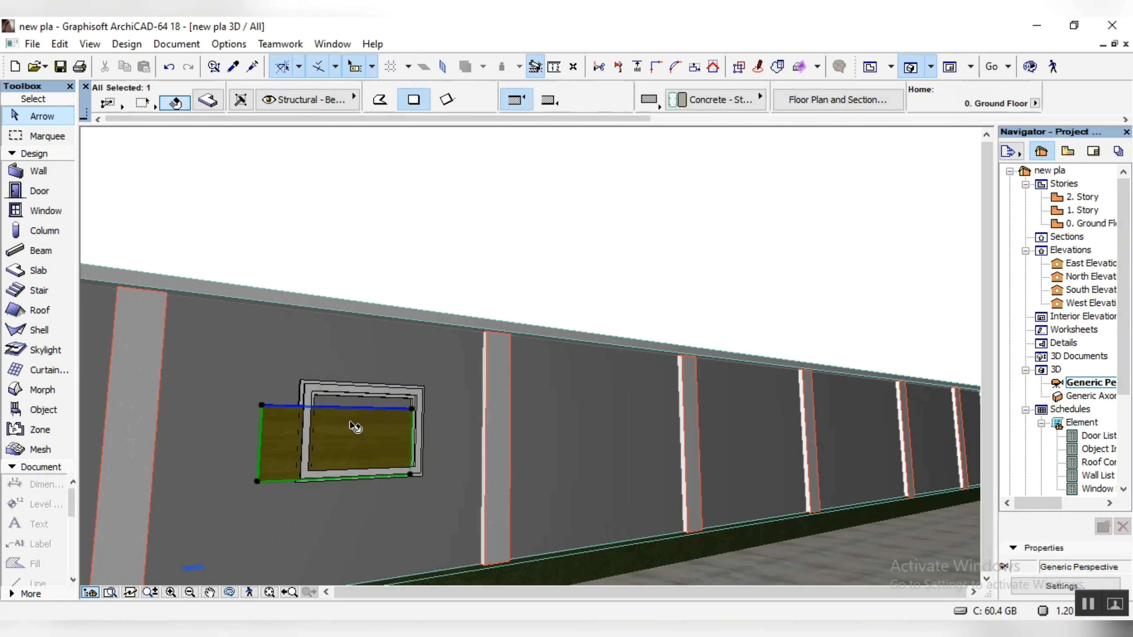
{"action": "scroll", "coordinate": [776, 106], "scroll_direction": "down", "scroll_amount": 1}
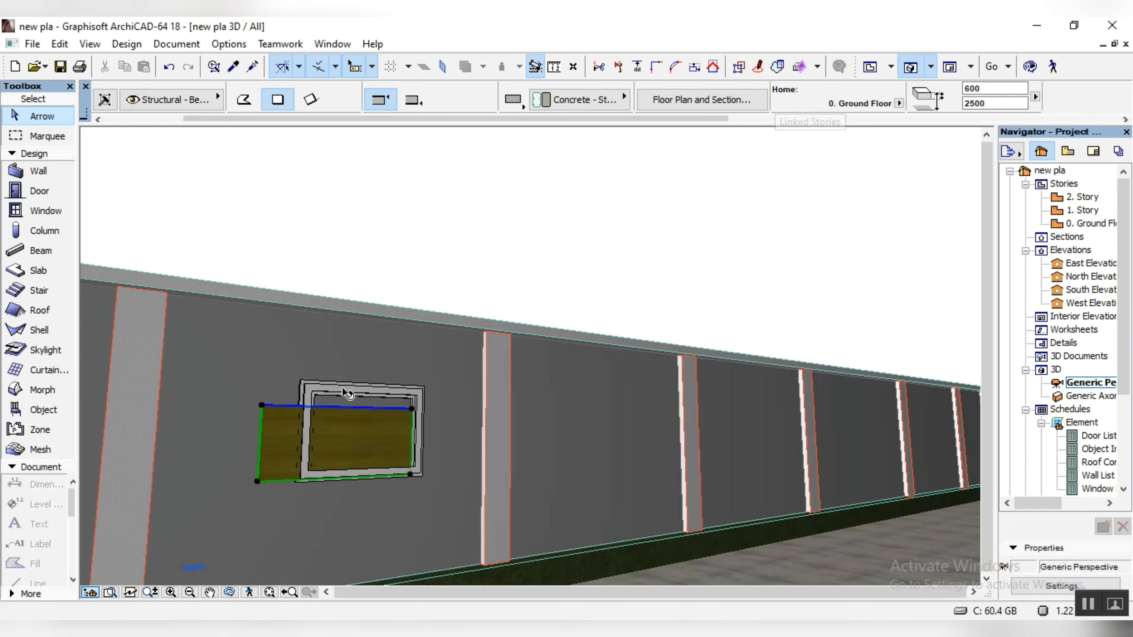
{"action": "left_click", "coordinate": [347, 393]}
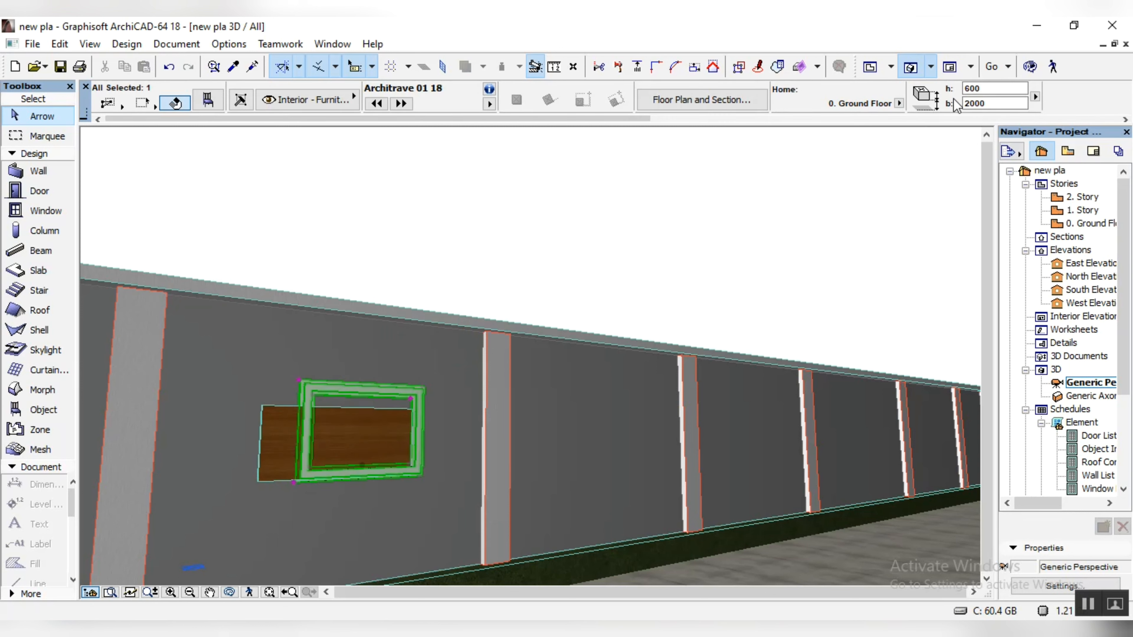
{"action": "left_click", "coordinate": [982, 107]}
{"action": "type", "text": "19"}
{"action": "key", "text": "Return"}
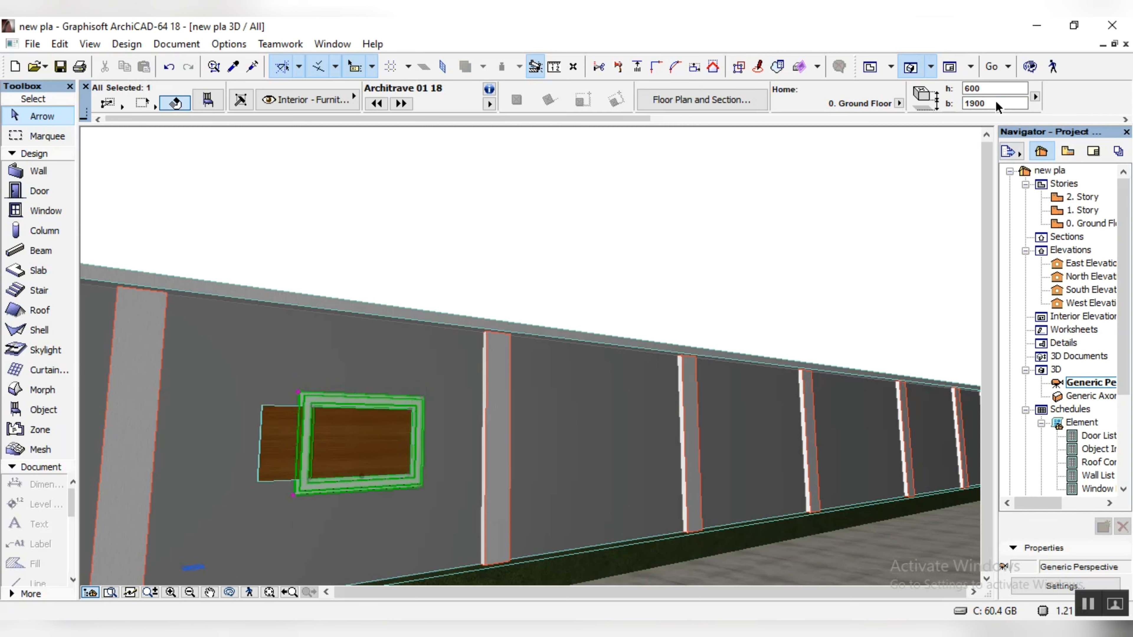
Step: On the ground floor plan, fit the architrave's lower inner frame edge to the wooden panel's lower corner and inspect it in 3D
{"action": "scroll", "coordinate": [44, 526], "scroll_direction": "down", "scroll_amount": 1}
{"action": "scroll", "coordinate": [261, 485], "scroll_direction": "up", "scroll_amount": 6}
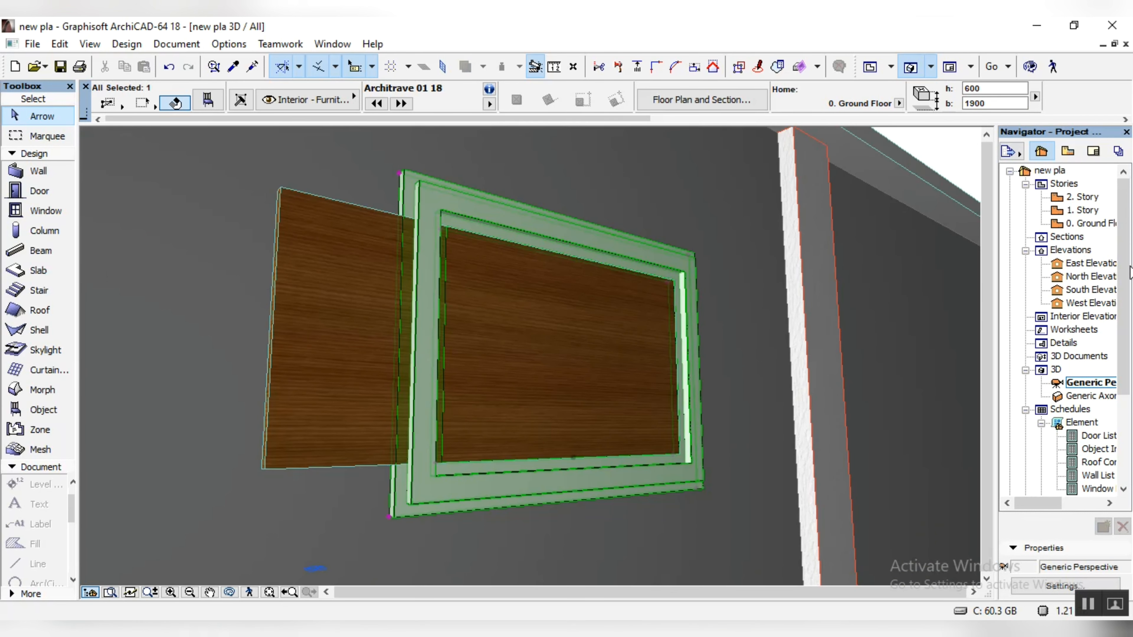
{"action": "double_click", "coordinate": [1088, 223]}
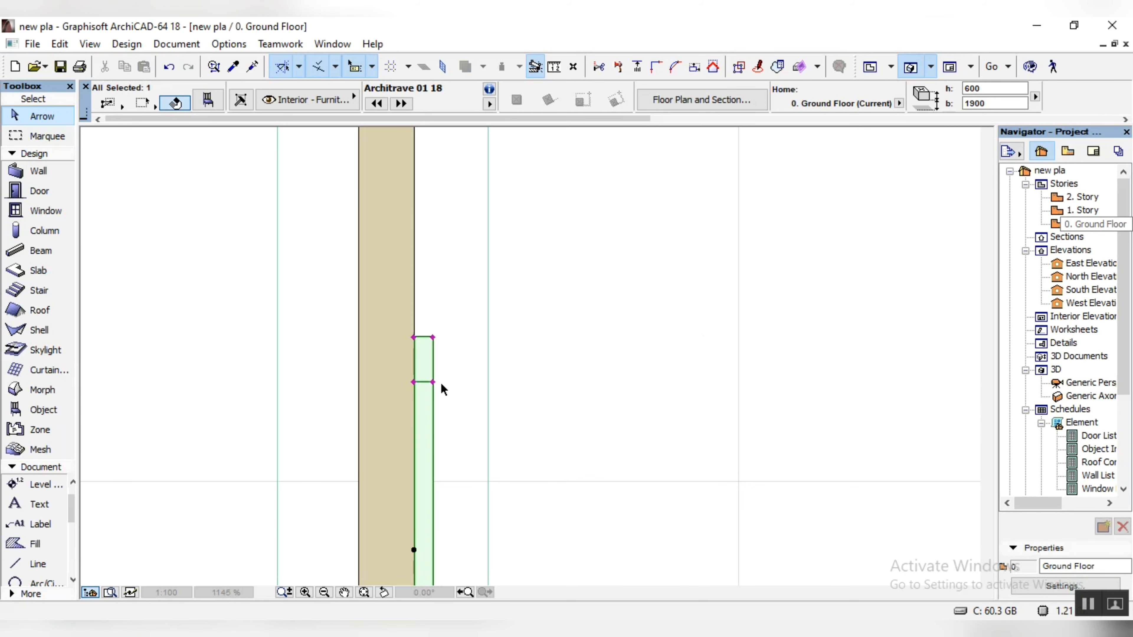
{"action": "scroll", "coordinate": [455, 531], "scroll_direction": "up", "scroll_amount": 6}
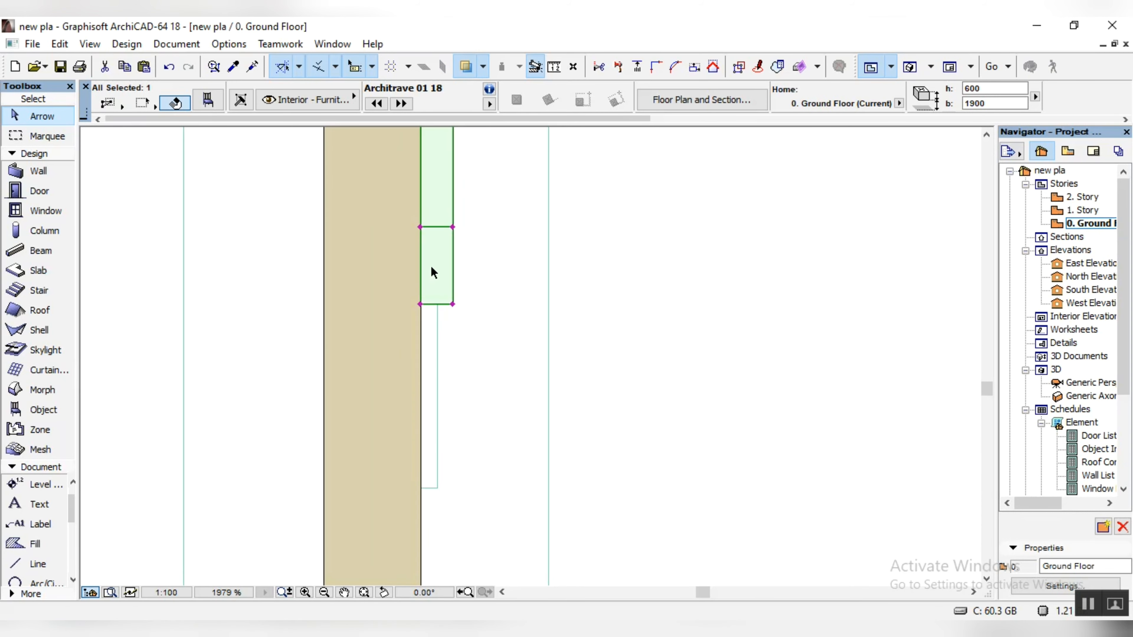
{"action": "double_click", "coordinate": [1090, 383]}
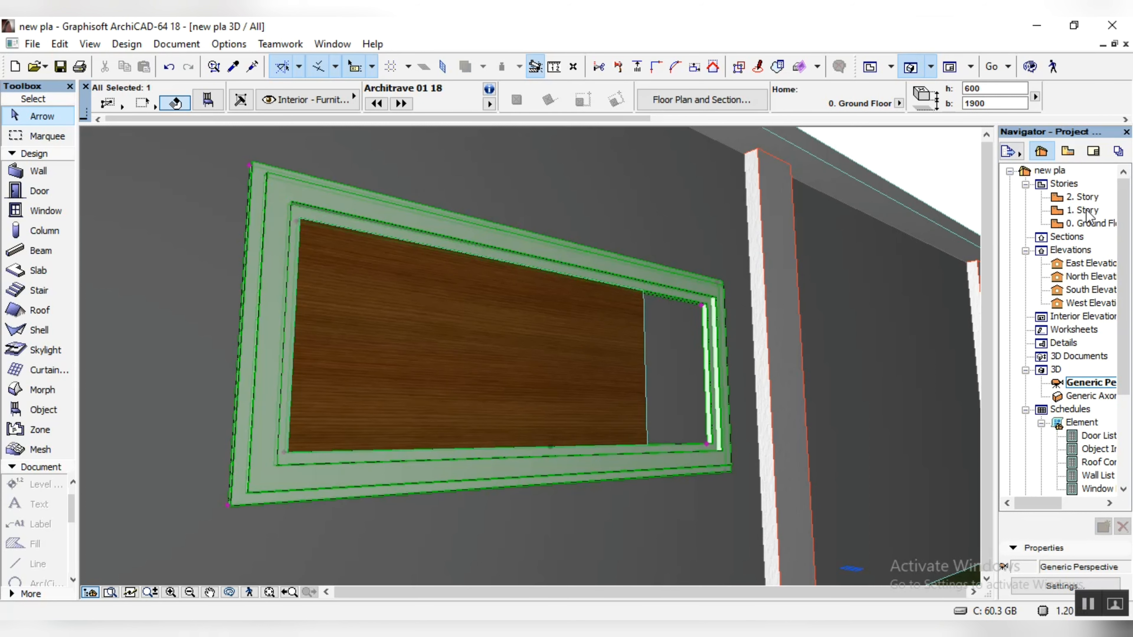
Step: Back on the ground floor plan, move the architrave off the wall and shorten it from its upper frame edge
{"action": "double_click", "coordinate": [1090, 225]}
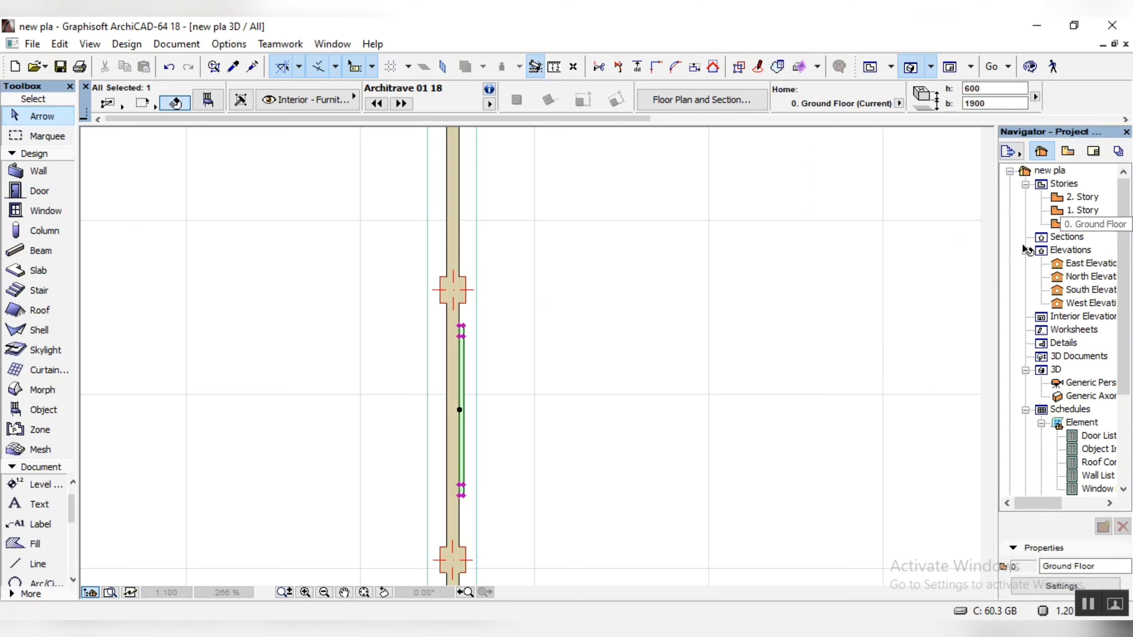
{"action": "scroll", "coordinate": [456, 401], "scroll_direction": "up", "scroll_amount": 1}
{"action": "scroll", "coordinate": [485, 438], "scroll_direction": "up", "scroll_amount": 4}
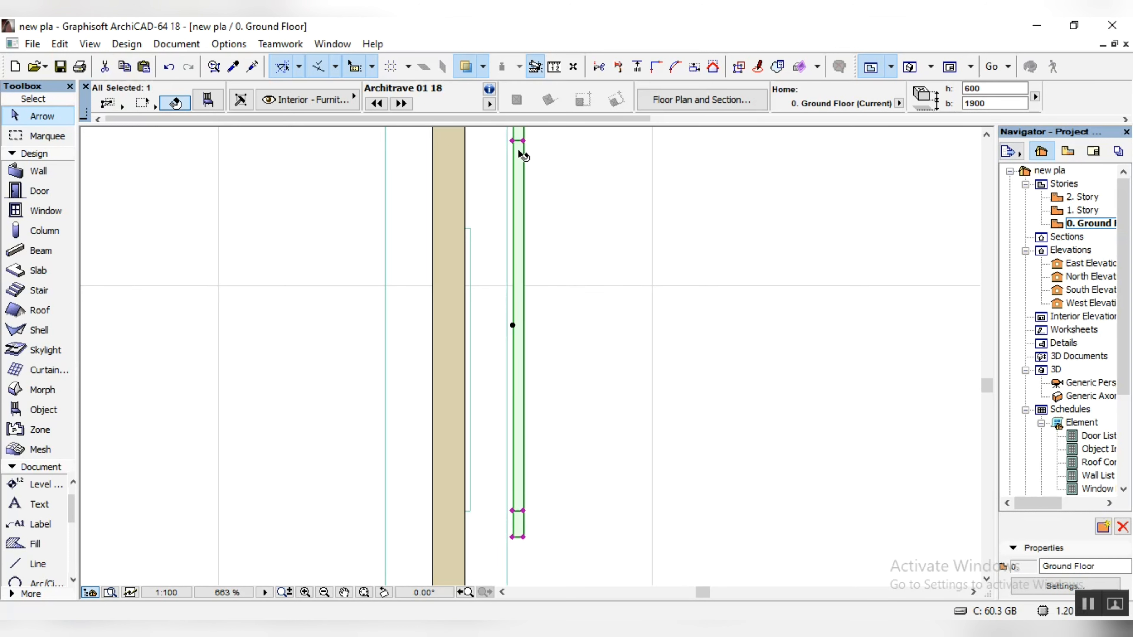
{"action": "left_click", "coordinate": [514, 183]}
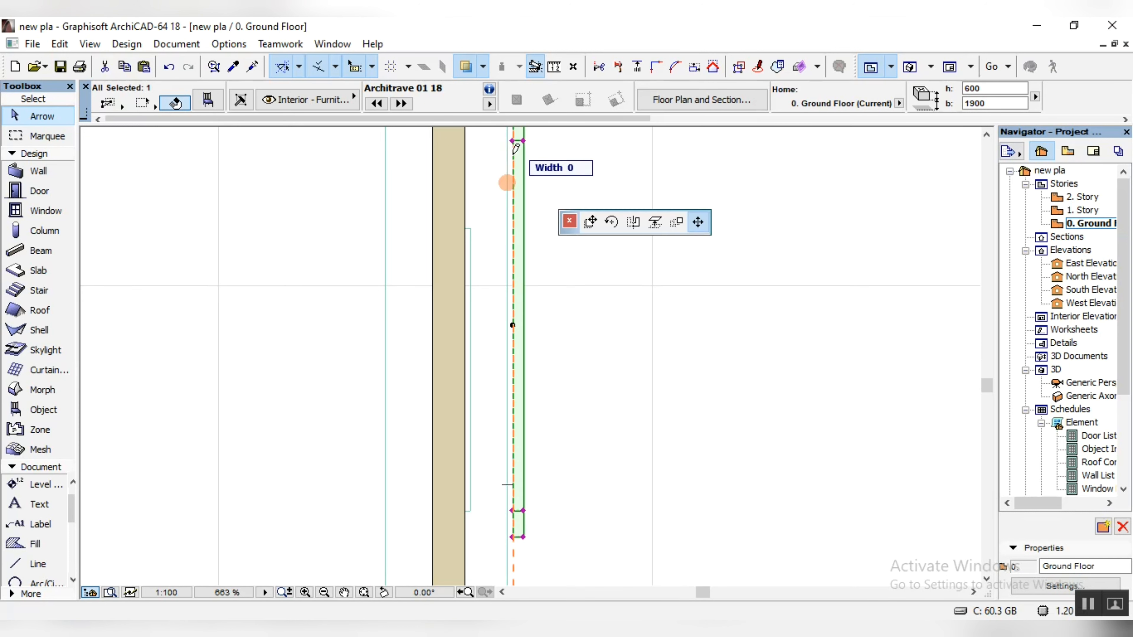
{"action": "left_click", "coordinate": [513, 177]}
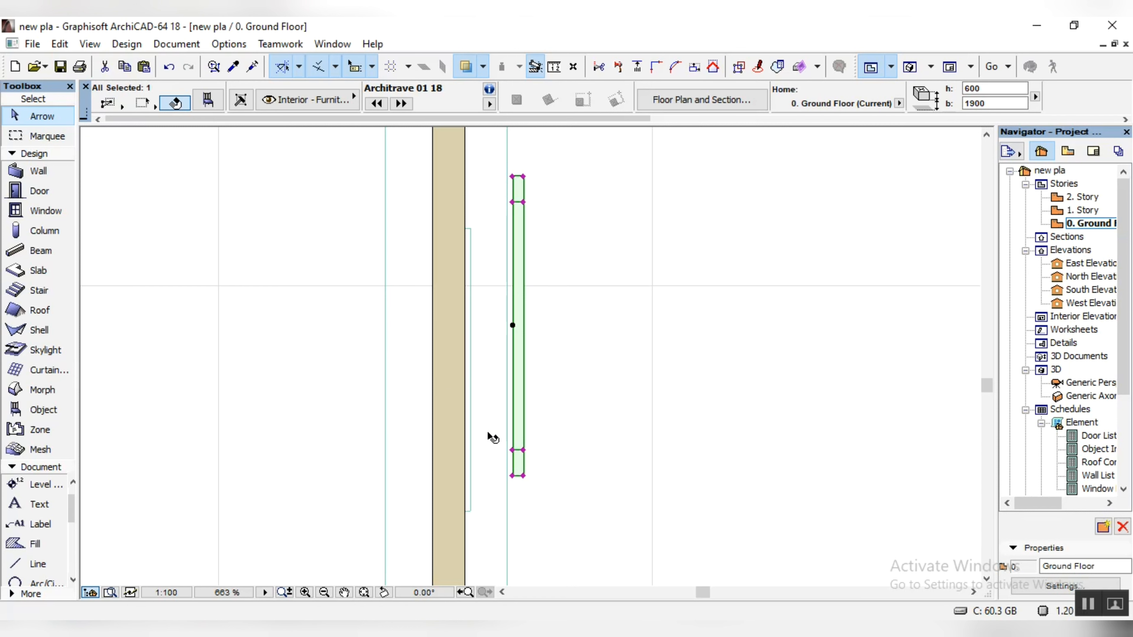
Step: Move the architrave's lower inner frame corner to the wooden panel's lower corner and stretch its upper outer corner up past the panel's upper end
{"action": "key", "text": "ctrl+d"}
{"action": "left_click", "coordinate": [513, 450]}
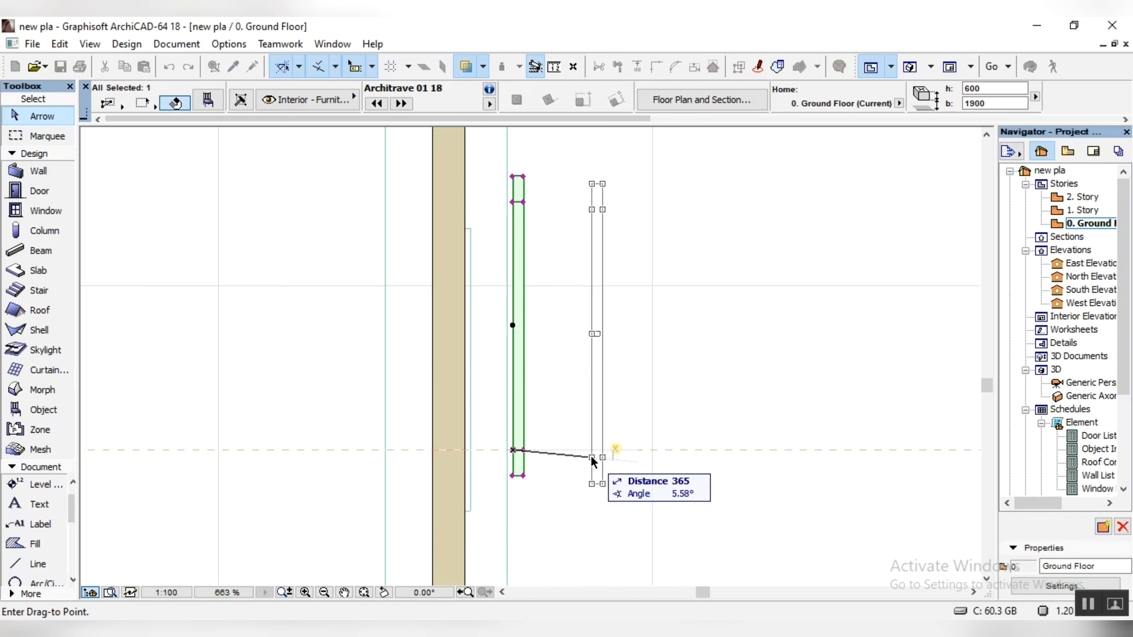
{"action": "left_click", "coordinate": [465, 511]}
{"action": "left_click", "coordinate": [464, 237]}
{"action": "left_click", "coordinate": [464, 196]}
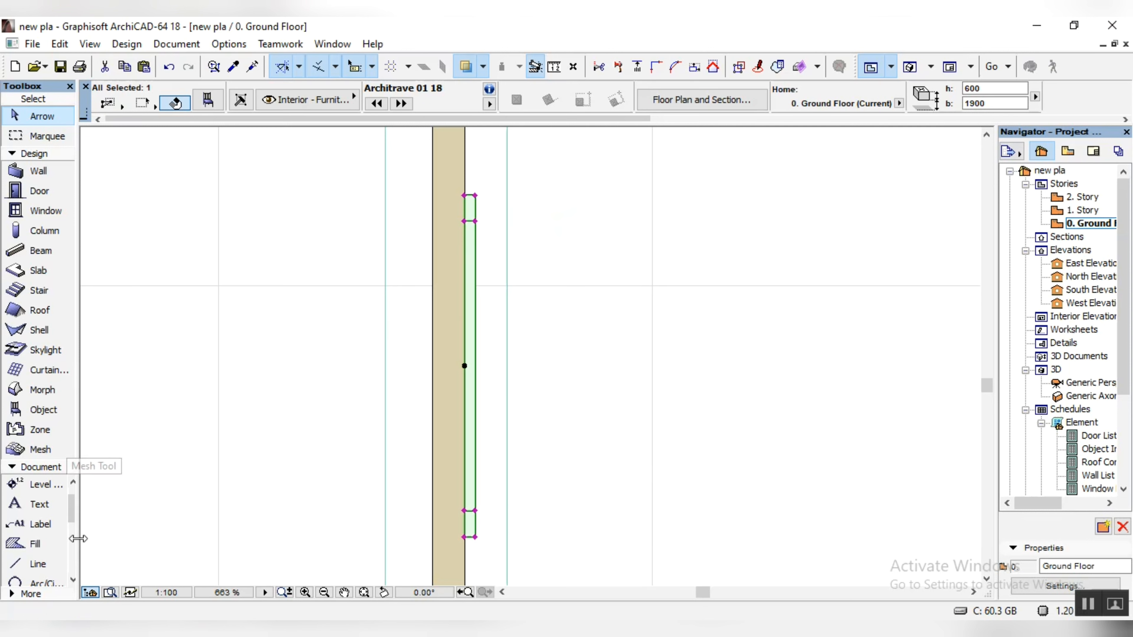
Step: Draw a horizontal reference line about 1150 long, running outward from the architrave's upper inner frame edge
{"action": "left_click", "coordinate": [13, 566]}
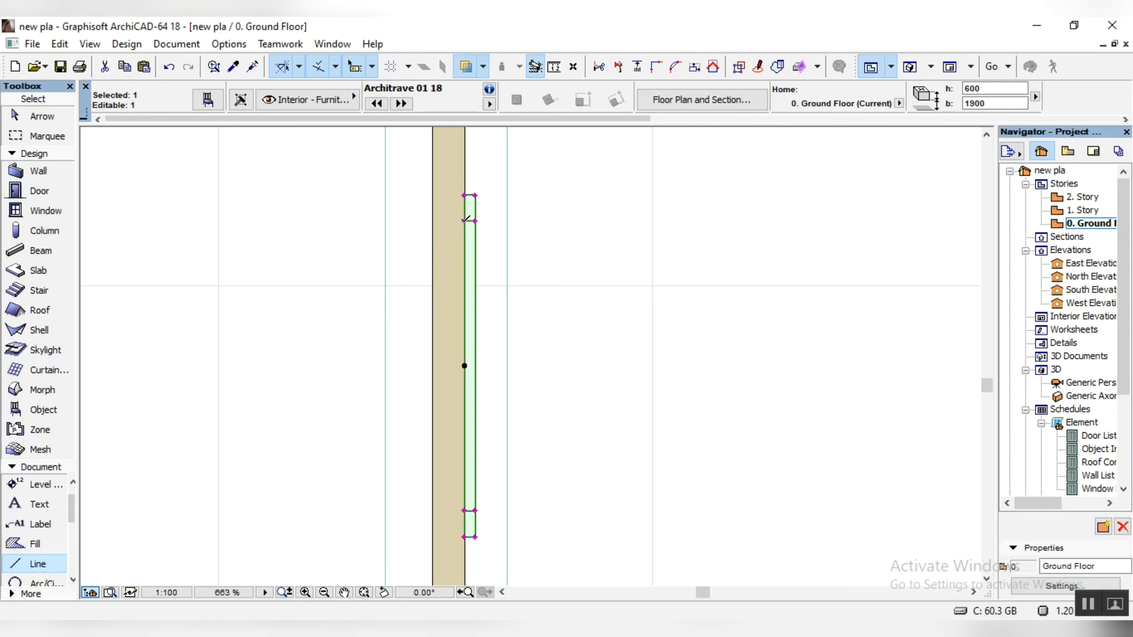
{"action": "left_click", "coordinate": [465, 221]}
{"action": "key", "text": "Escape"}
{"action": "left_click", "coordinate": [466, 220]}
{"action": "key", "text": "Escape"}
{"action": "key", "text": "Escape"}
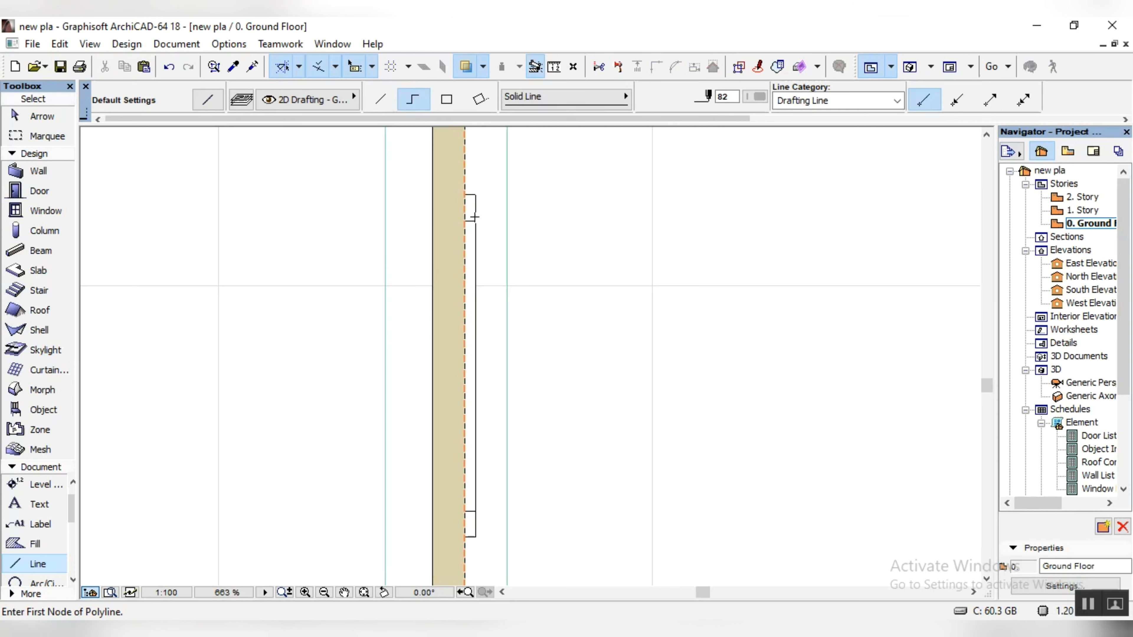
{"action": "left_click", "coordinate": [476, 220]}
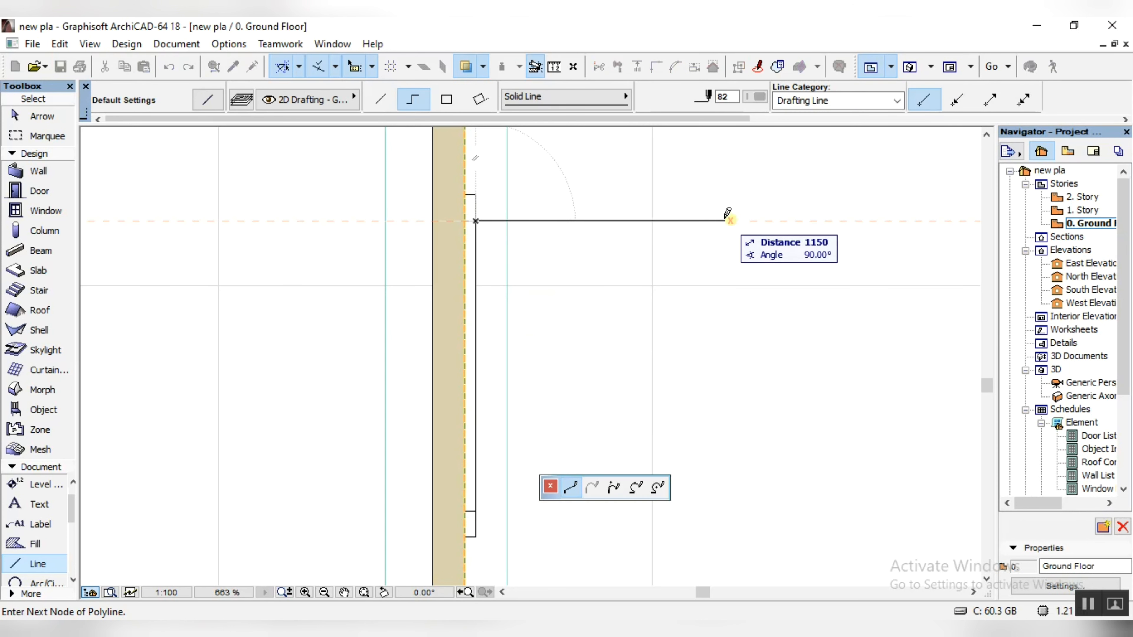
{"action": "left_click", "coordinate": [724, 221]}
{"action": "right_click", "coordinate": [725, 442]}
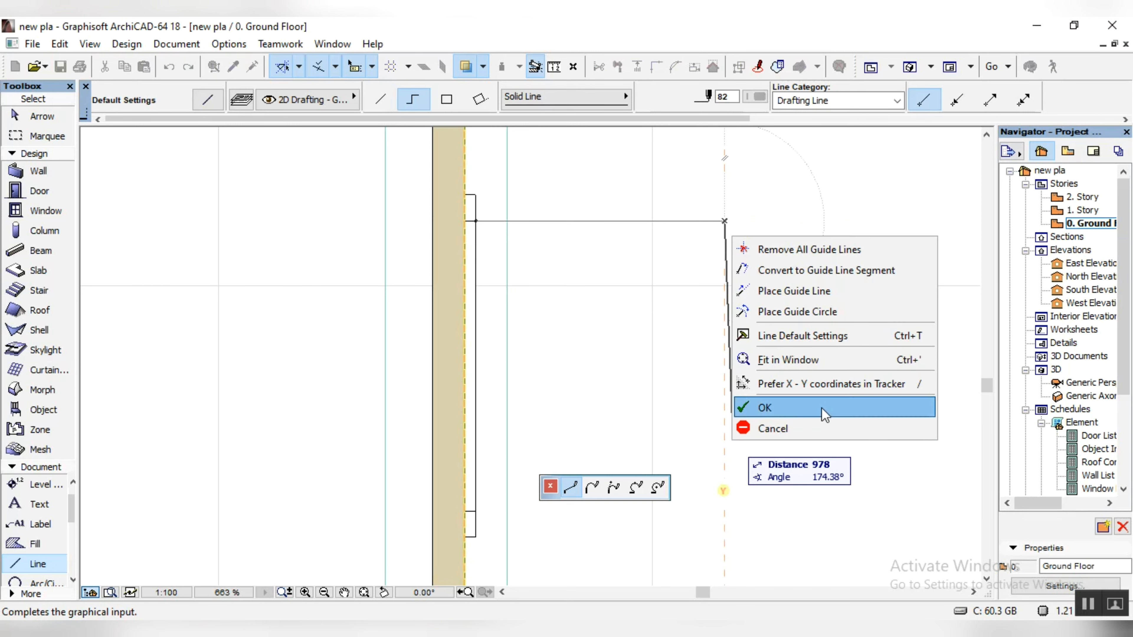
{"action": "left_click", "coordinate": [758, 406]}
Step: Draw a second horizontal reference line outward from the architrave's lower inner frame edge
{"action": "left_click", "coordinate": [465, 511]}
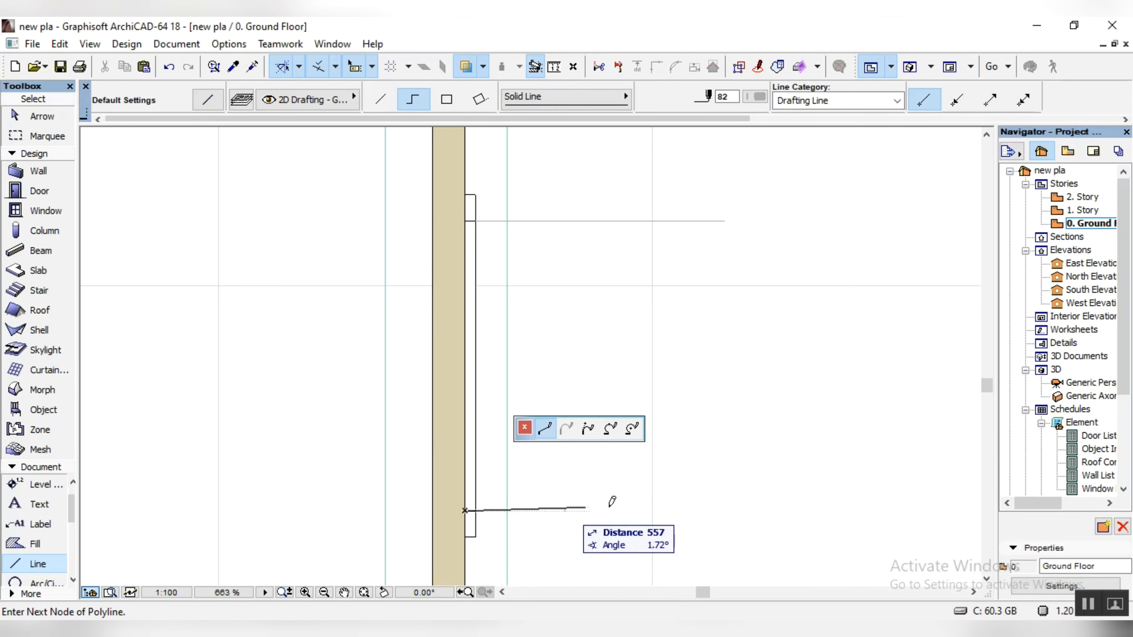
{"action": "left_click", "coordinate": [798, 511]}
{"action": "right_click", "coordinate": [851, 386]}
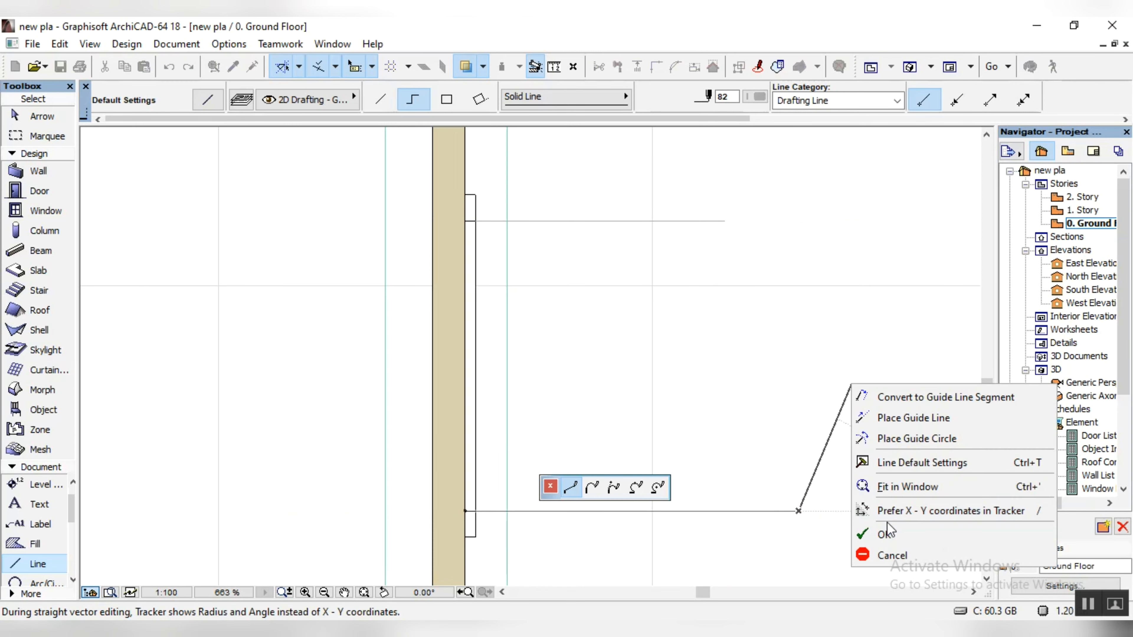
{"action": "left_click", "coordinate": [889, 533]}
Step: Move the architrave horizontally away from the wall, keeping its inner frame edges on the two reference lines
{"action": "left_click", "coordinate": [42, 117]}
{"action": "left_click", "coordinate": [475, 277]}
{"action": "key", "text": "ctrl+d"}
{"action": "left_click", "coordinate": [464, 221]}
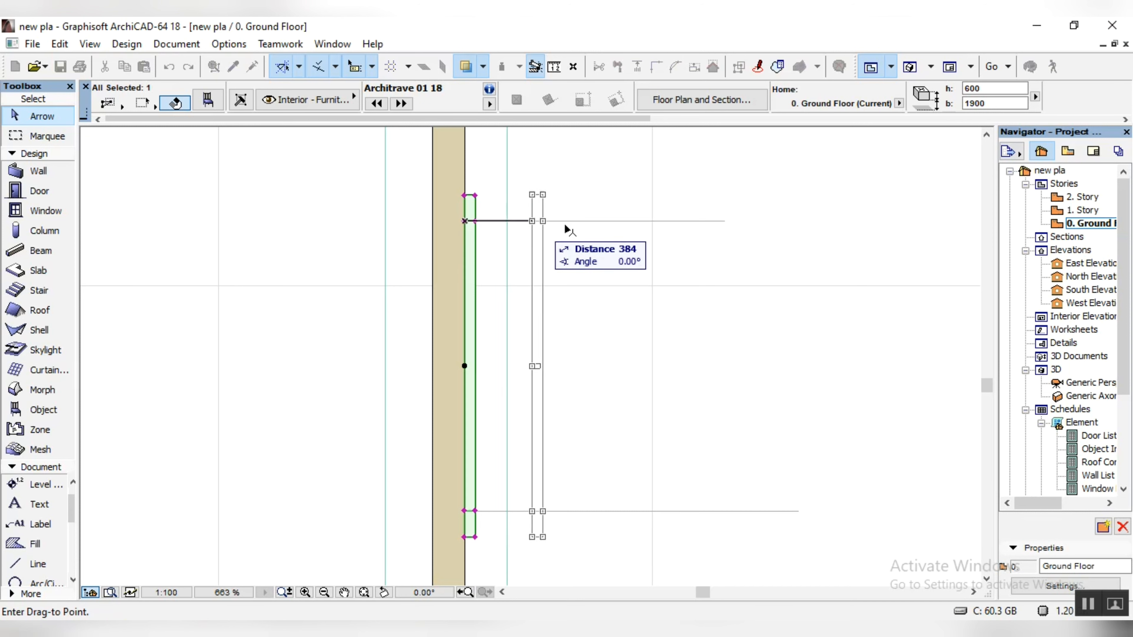
{"action": "left_click", "coordinate": [605, 221]}
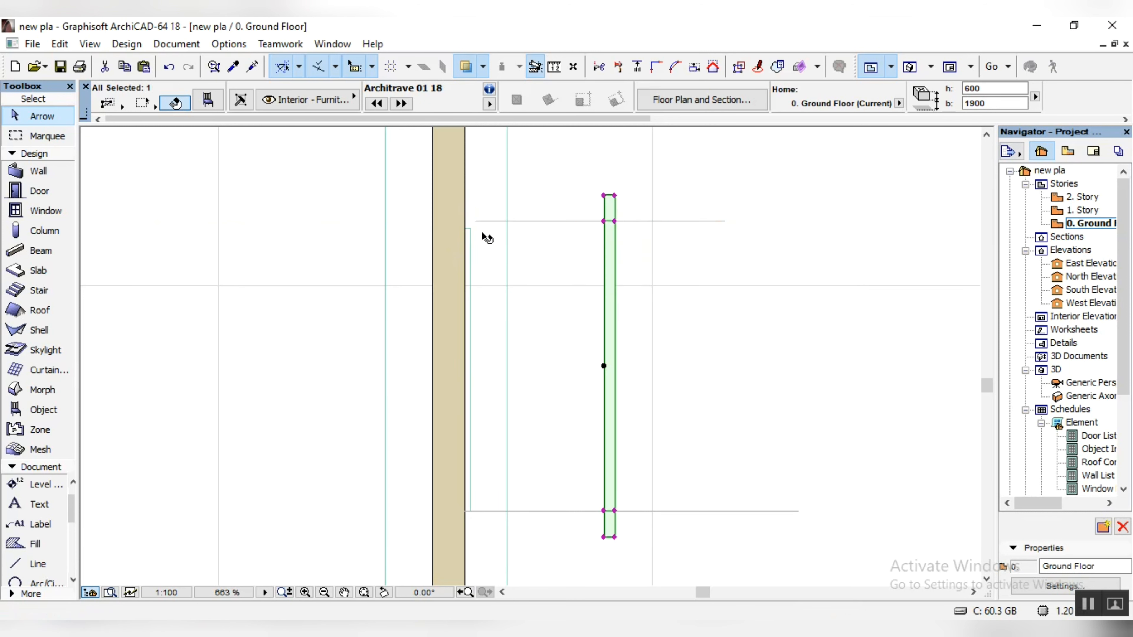
Step: Shift the upper reference line horizontally so that it runs over the wall face above the wooden panel
{"action": "left_click", "coordinate": [469, 230]}
{"action": "scroll", "coordinate": [472, 230], "scroll_direction": "up", "scroll_amount": 5}
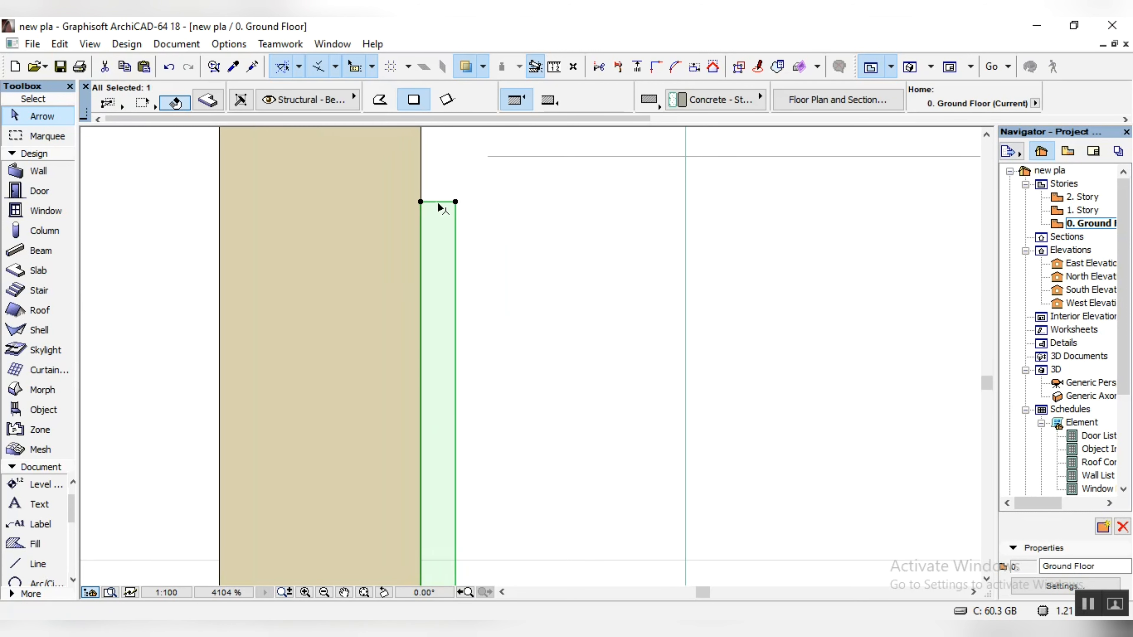
{"action": "left_click", "coordinate": [516, 156]}
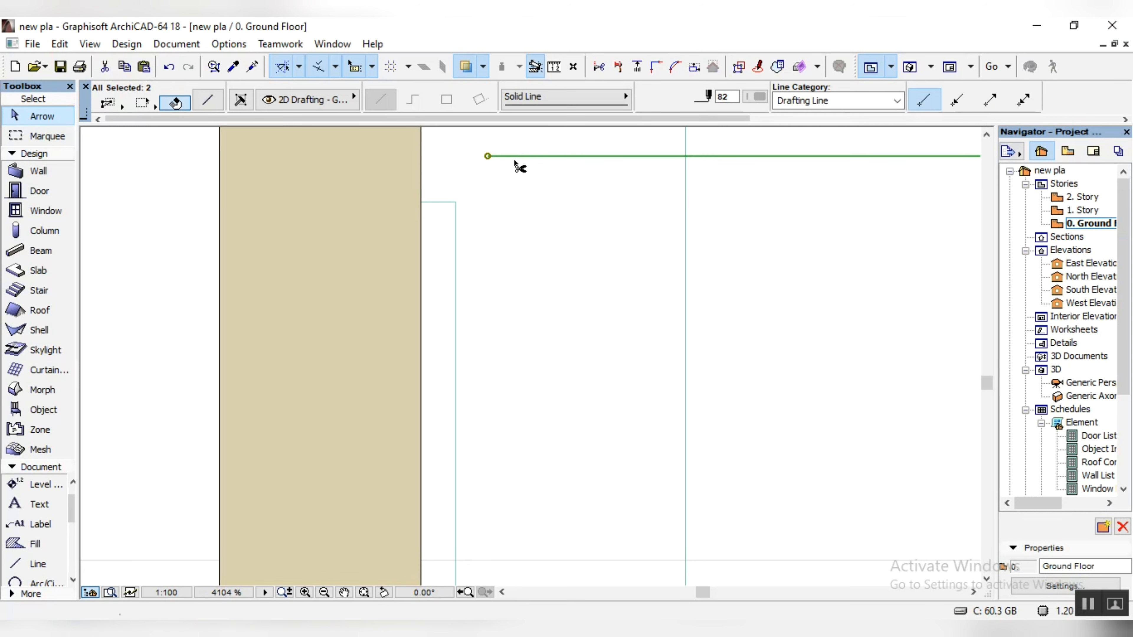
{"action": "key", "text": "ctrl+d"}
{"action": "left_click", "coordinate": [514, 156]}
{"action": "left_click", "coordinate": [432, 202]}
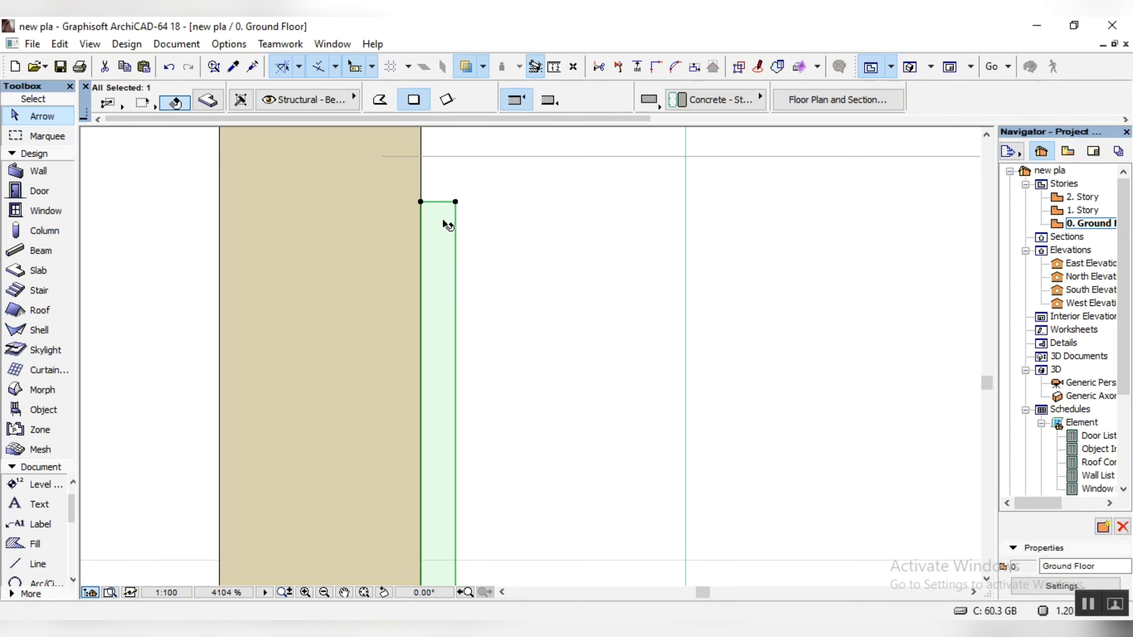
Step: Stretch the wooden panel's upper edge up to the reference line
{"action": "left_click", "coordinate": [439, 201]}
{"action": "left_click", "coordinate": [439, 155]}
{"action": "scroll", "coordinate": [446, 197], "scroll_direction": "down", "scroll_amount": 5}
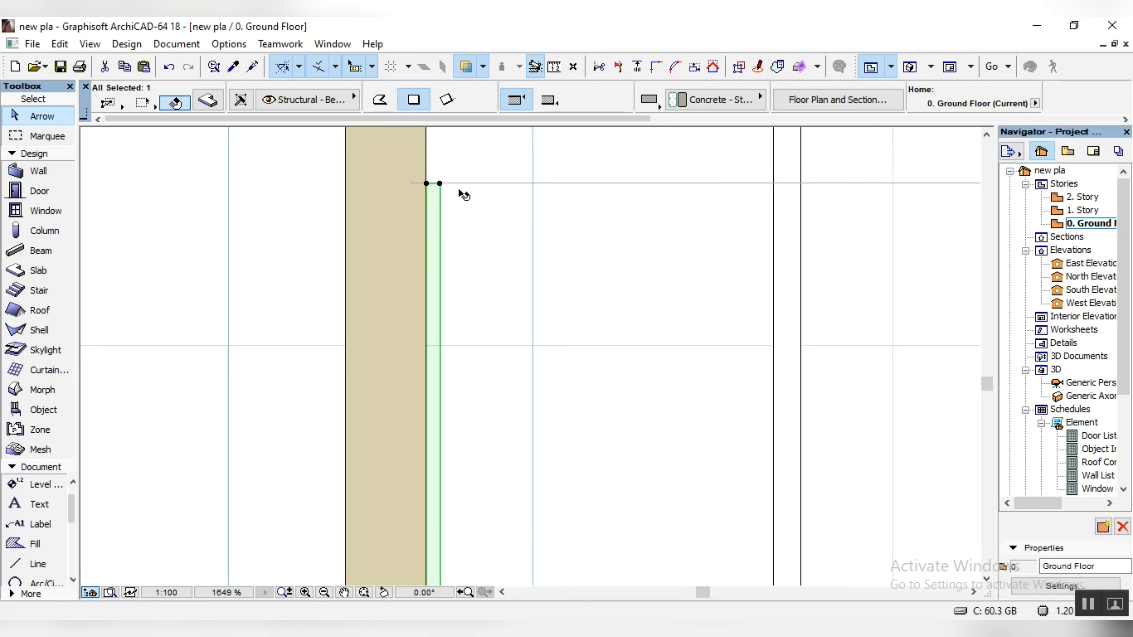
Step: Move the architrave horizontally back against the boundary wall face so that it frames the wooden panel
{"action": "left_click", "coordinate": [608, 258]}
{"action": "left_click", "coordinate": [618, 258]}
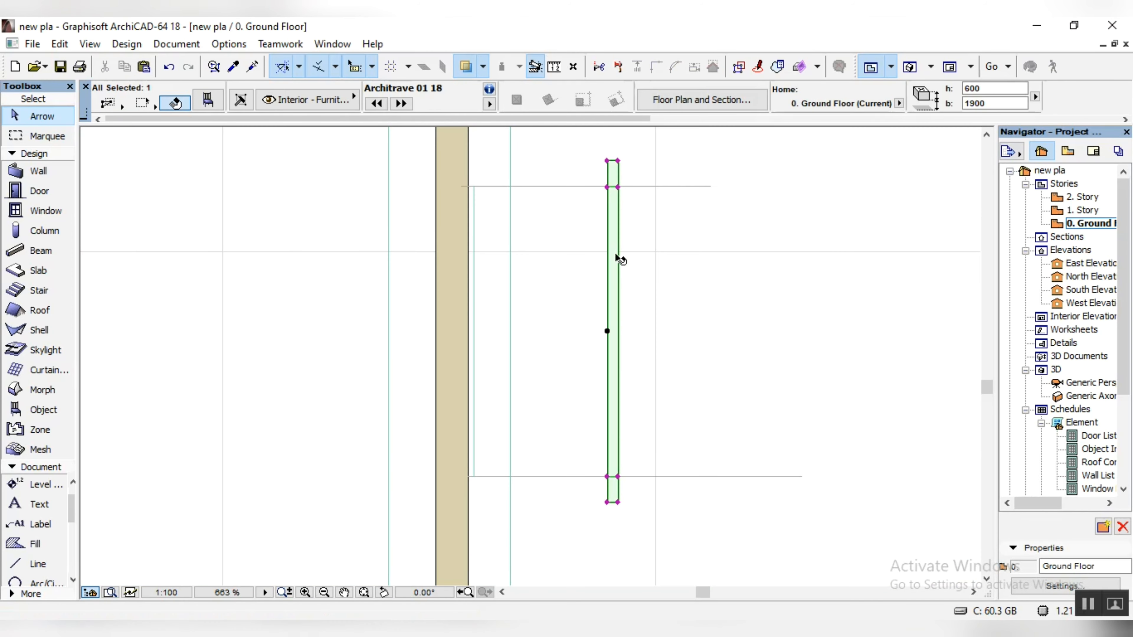
{"action": "key", "text": "ctrl+d"}
{"action": "left_click", "coordinate": [606, 187]}
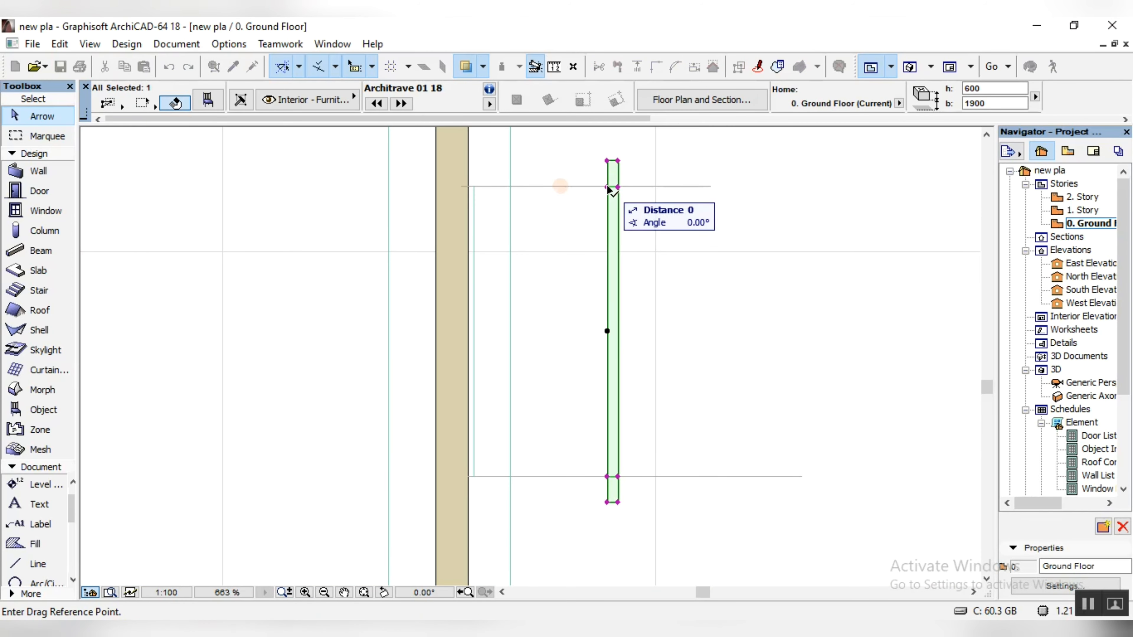
{"action": "left_click", "coordinate": [469, 190]}
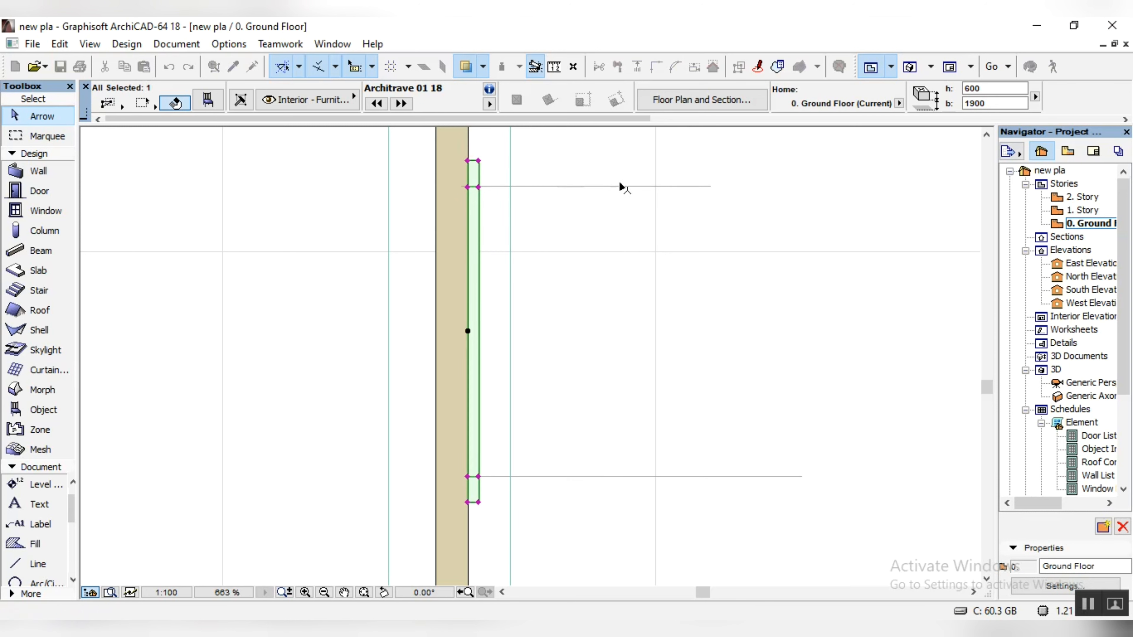
Step: Delete the two horizontal reference lines beside the architrave
{"action": "left_click", "coordinate": [637, 186]}
{"action": "key", "text": "Delete"}
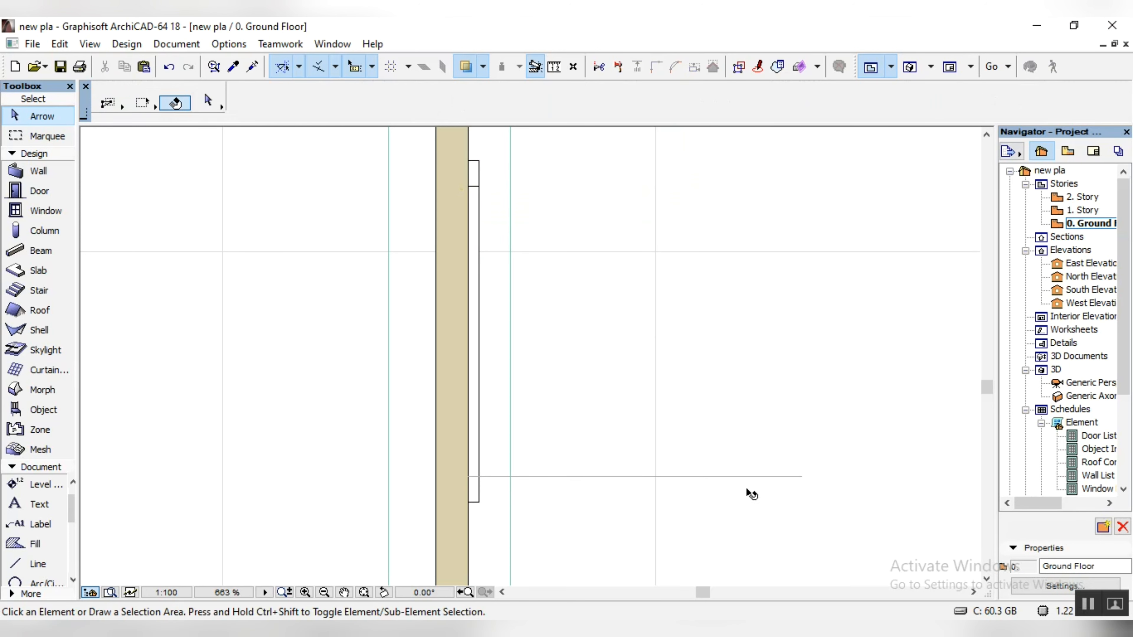
{"action": "left_click", "coordinate": [746, 476]}
{"action": "key", "text": "Delete"}
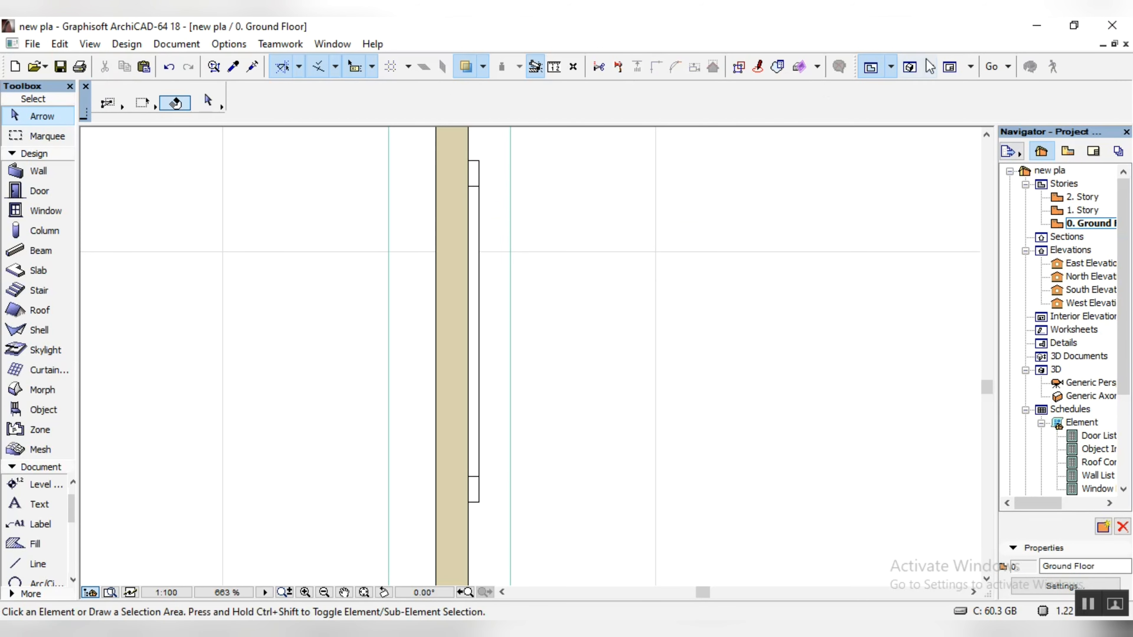
Step: Examine the framed wooden panel on the boundary wall and the front of the house in the 3D perspective
{"action": "left_click", "coordinate": [910, 68]}
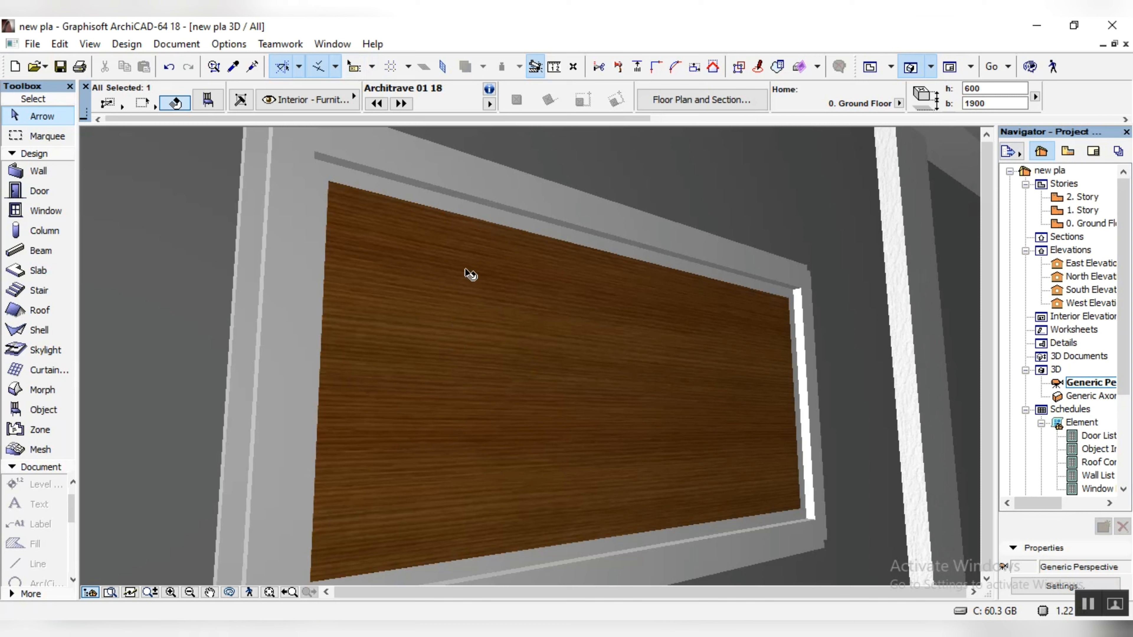
{"action": "scroll", "coordinate": [434, 384], "scroll_direction": "down", "scroll_amount": 5}
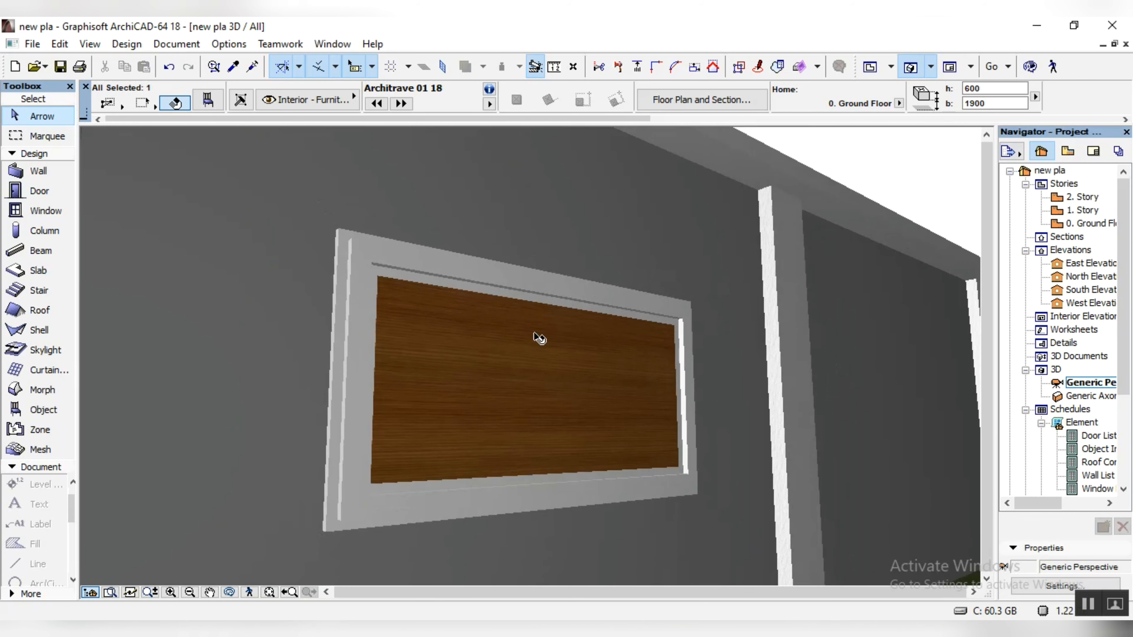
{"action": "key", "text": "Escape"}
{"action": "scroll", "coordinate": [546, 353], "scroll_direction": "down", "scroll_amount": 5}
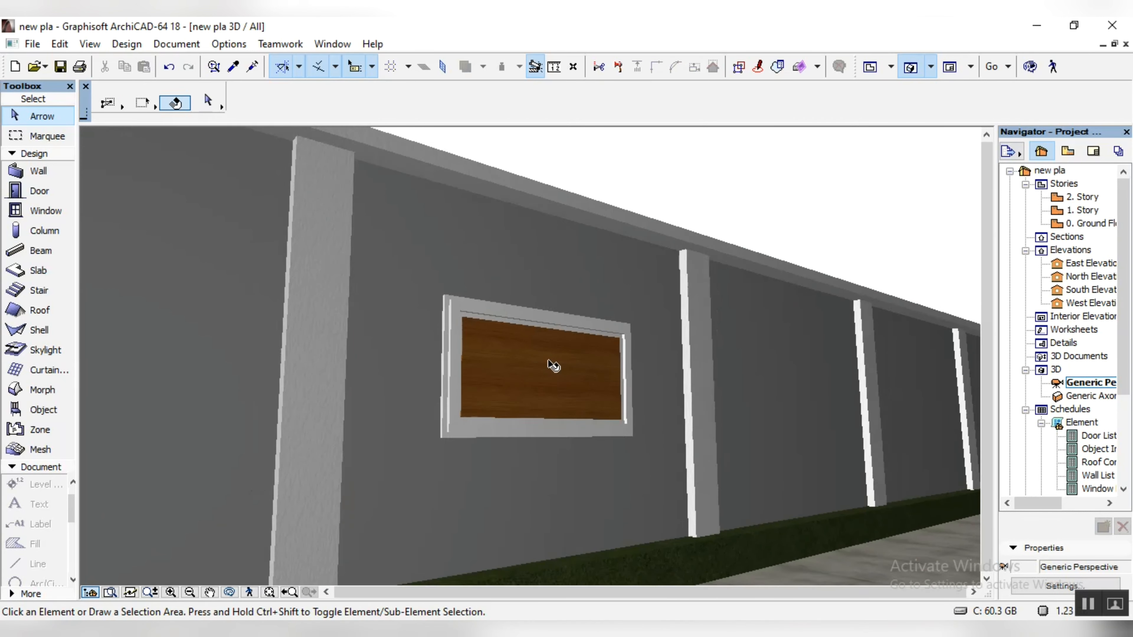
{"action": "scroll", "coordinate": [553, 365], "scroll_direction": "down", "scroll_amount": 3}
{"action": "left_click", "coordinate": [230, 591]}
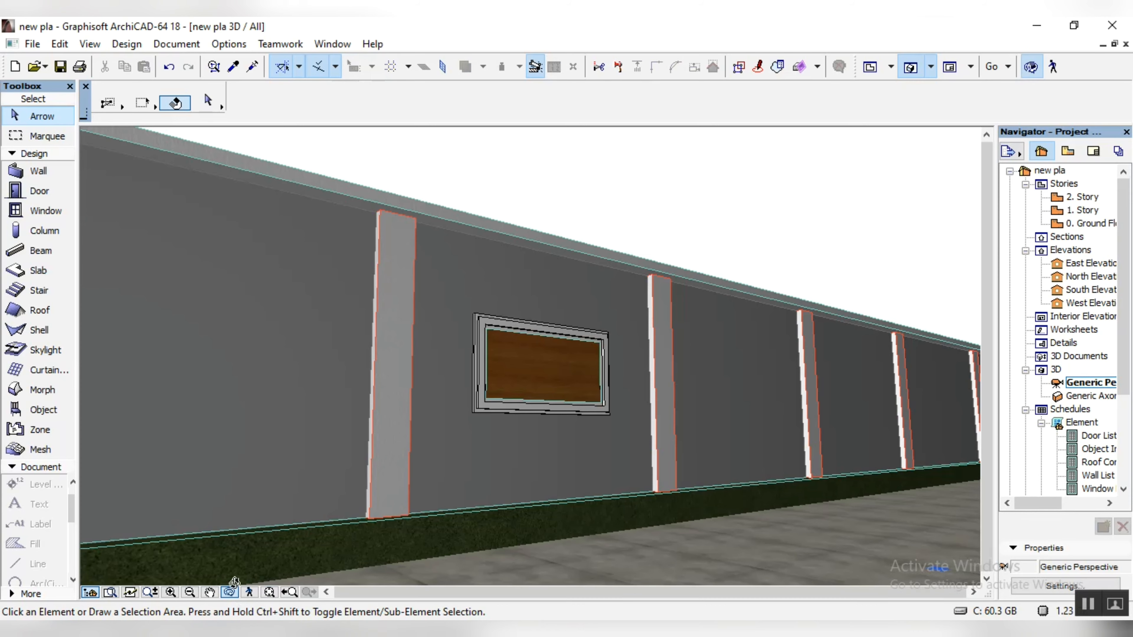
{"action": "left_click_drag", "start_coordinate": [296, 494], "coordinate": [586, 425]}
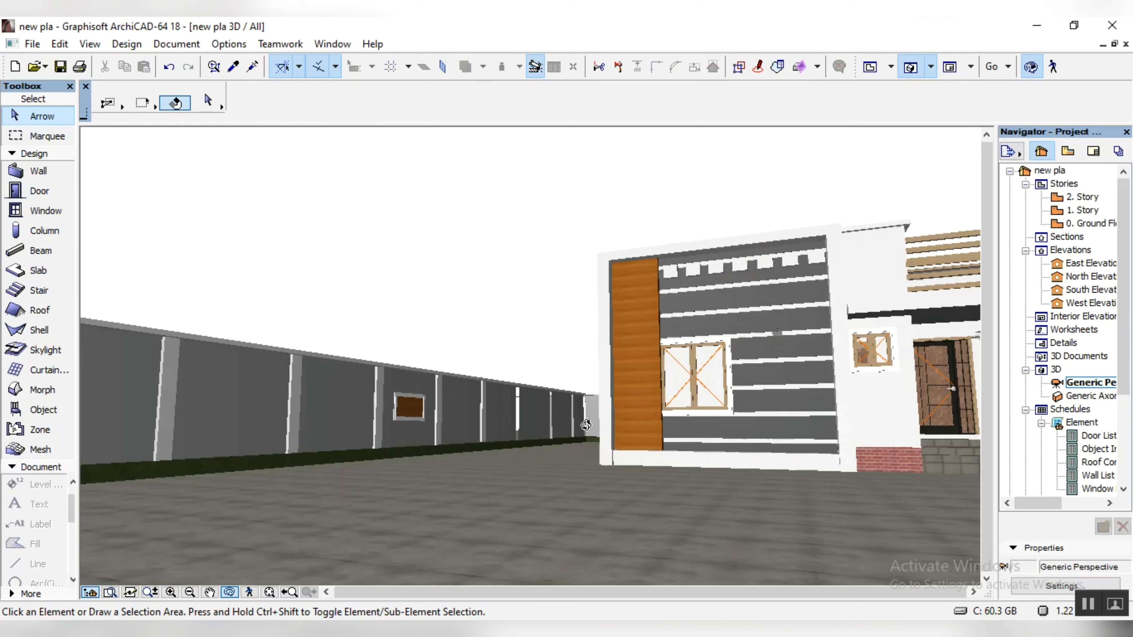
{"action": "left_click_drag", "start_coordinate": [322, 495], "coordinate": [563, 482]}
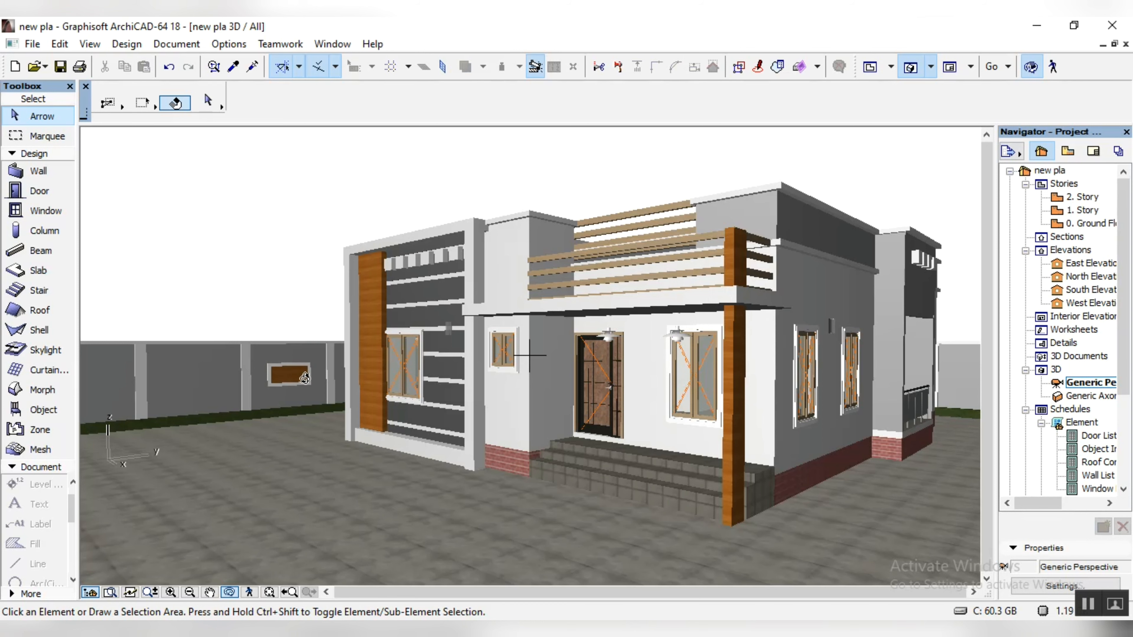
{"action": "scroll", "coordinate": [305, 378], "scroll_direction": "up", "scroll_amount": 5}
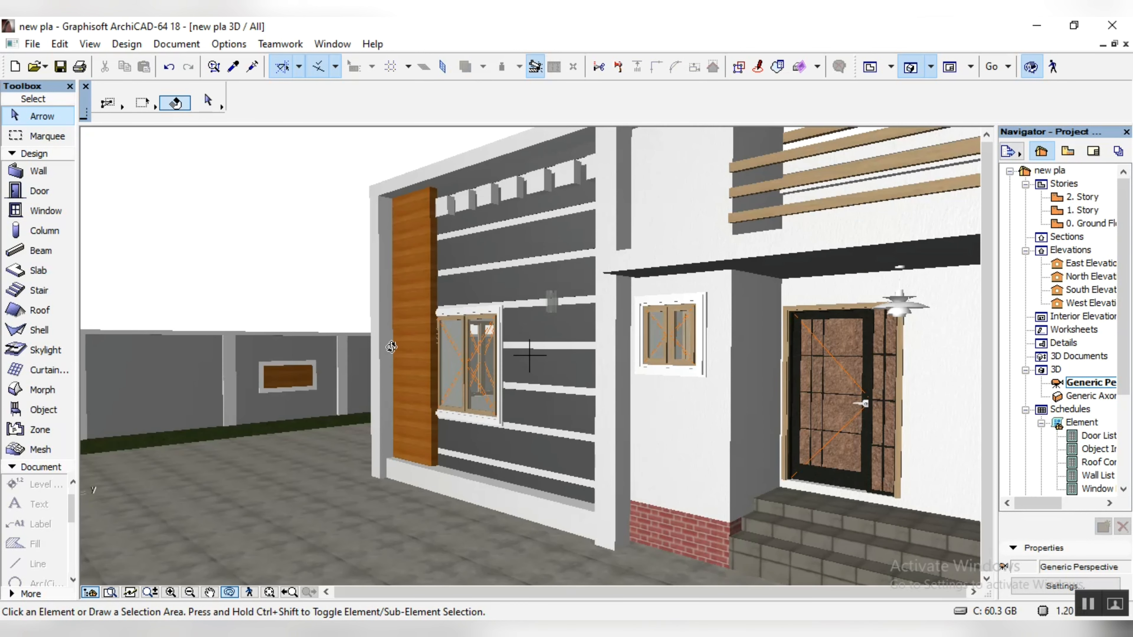
Step: Copy the wall lamp mounted on the house's outer wall in the 1. Story plan
{"action": "double_click", "coordinate": [1092, 215]}
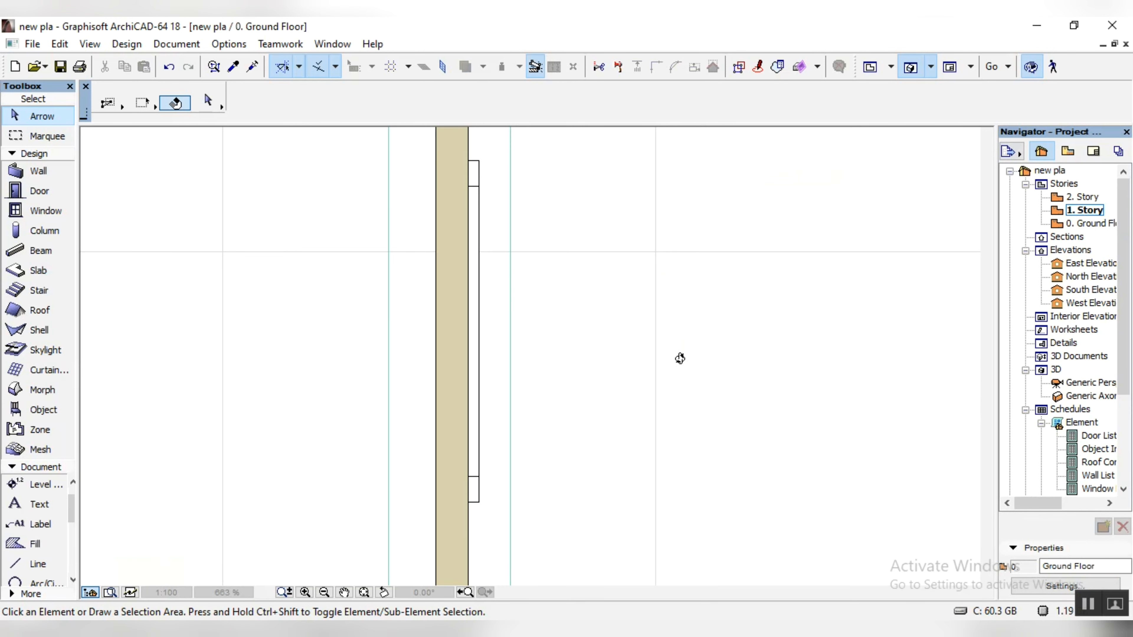
{"action": "scroll", "coordinate": [654, 362], "scroll_direction": "down", "scroll_amount": 6}
{"action": "scroll", "coordinate": [455, 254], "scroll_direction": "up", "scroll_amount": 4}
{"action": "scroll", "coordinate": [441, 513], "scroll_direction": "down", "scroll_amount": 5}
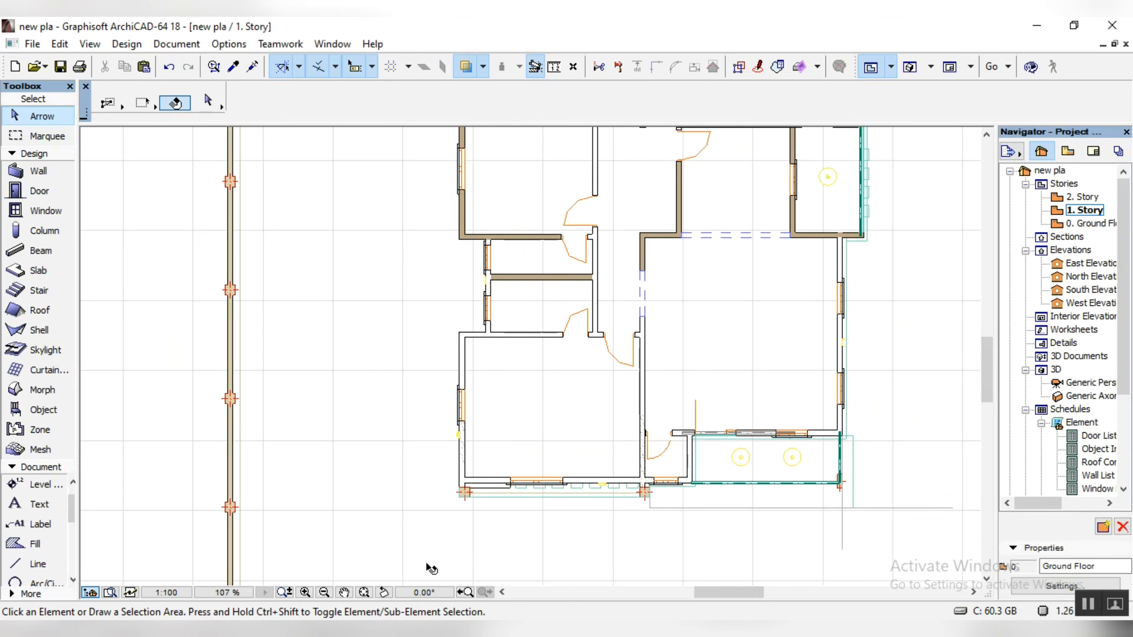
{"action": "scroll", "coordinate": [838, 401], "scroll_direction": "up", "scroll_amount": 6}
{"action": "scroll", "coordinate": [843, 388], "scroll_direction": "up", "scroll_amount": 8}
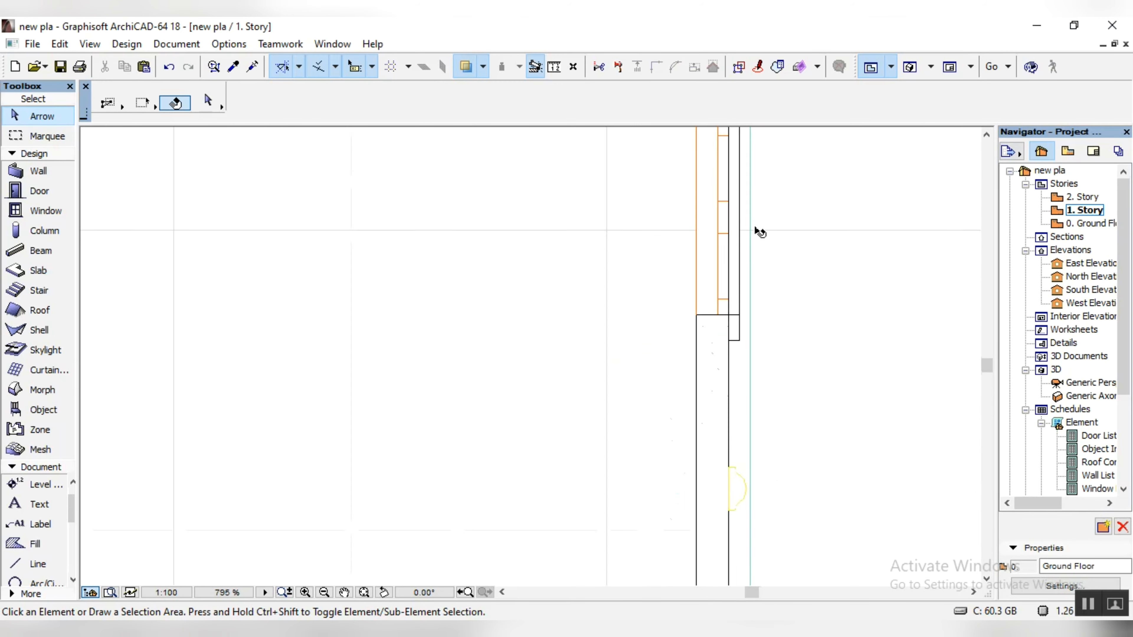
{"action": "left_click", "coordinate": [684, 322]}
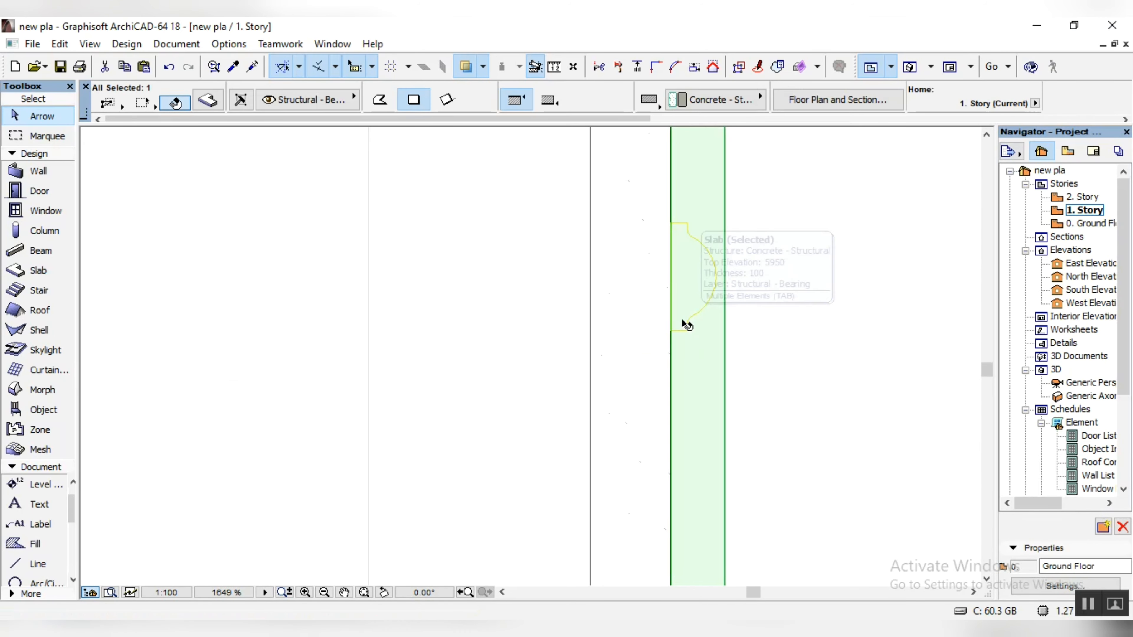
{"action": "key", "text": "Escape"}
{"action": "left_click", "coordinate": [705, 324]}
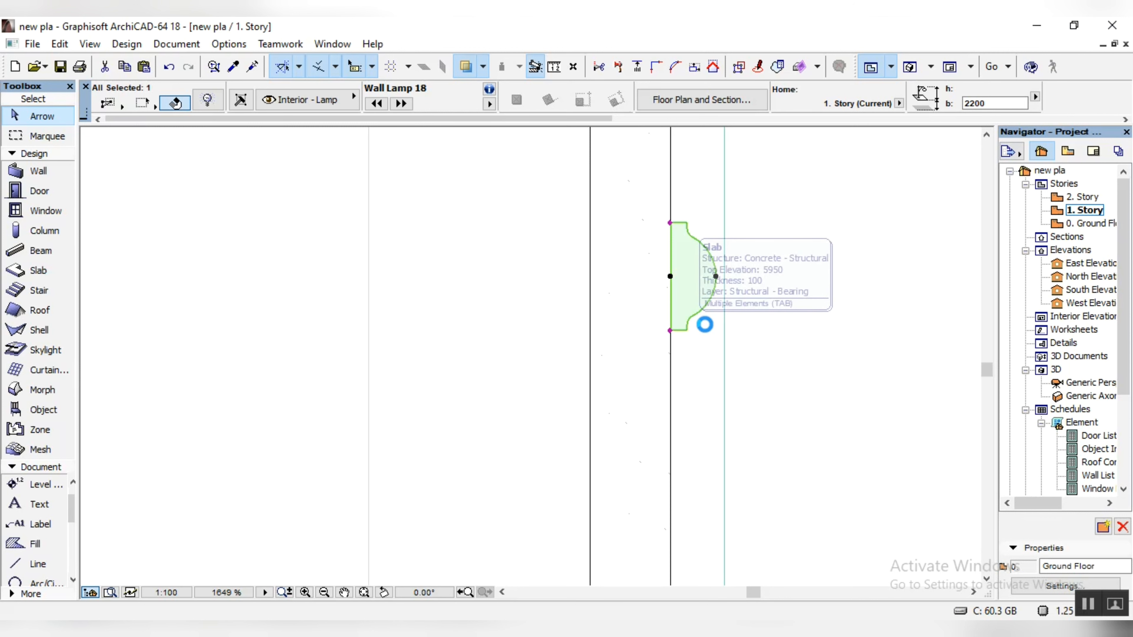
Step: Paste the wall lamp into the Ground Floor plan and place it at the middle of the wooden panel's face
{"action": "double_click", "coordinate": [1109, 224]}
{"action": "key", "text": "ctrl+v"}
{"action": "scroll", "coordinate": [934, 212], "scroll_direction": "down", "scroll_amount": 6}
{"action": "left_click", "coordinate": [907, 225]}
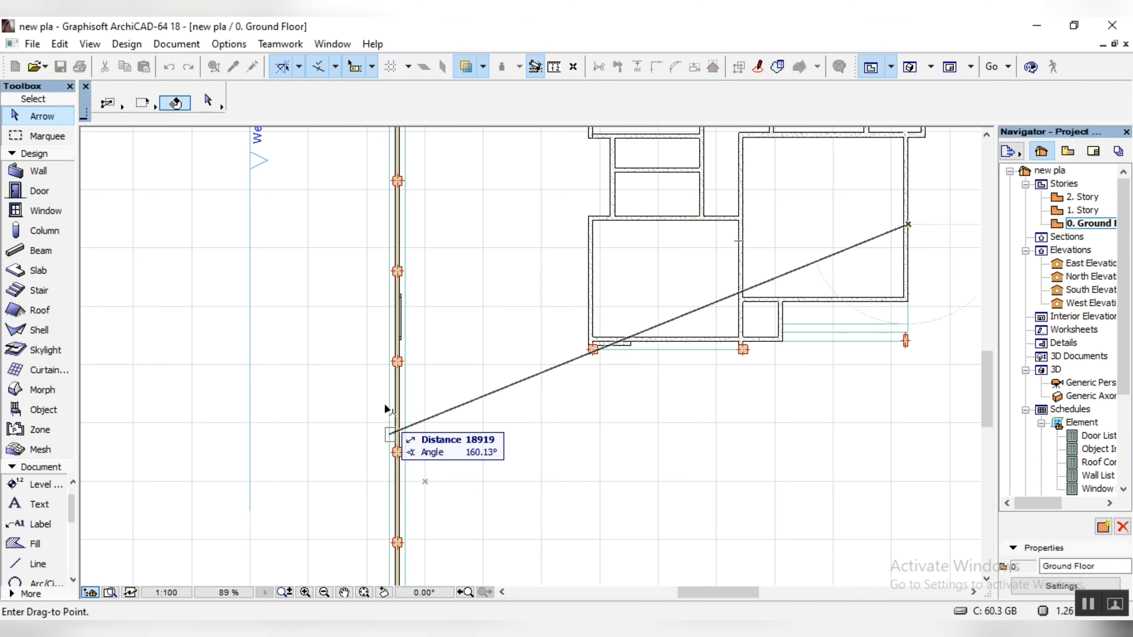
{"action": "scroll", "coordinate": [402, 412], "scroll_direction": "up", "scroll_amount": 7}
{"action": "scroll", "coordinate": [386, 444], "scroll_direction": "up", "scroll_amount": 5}
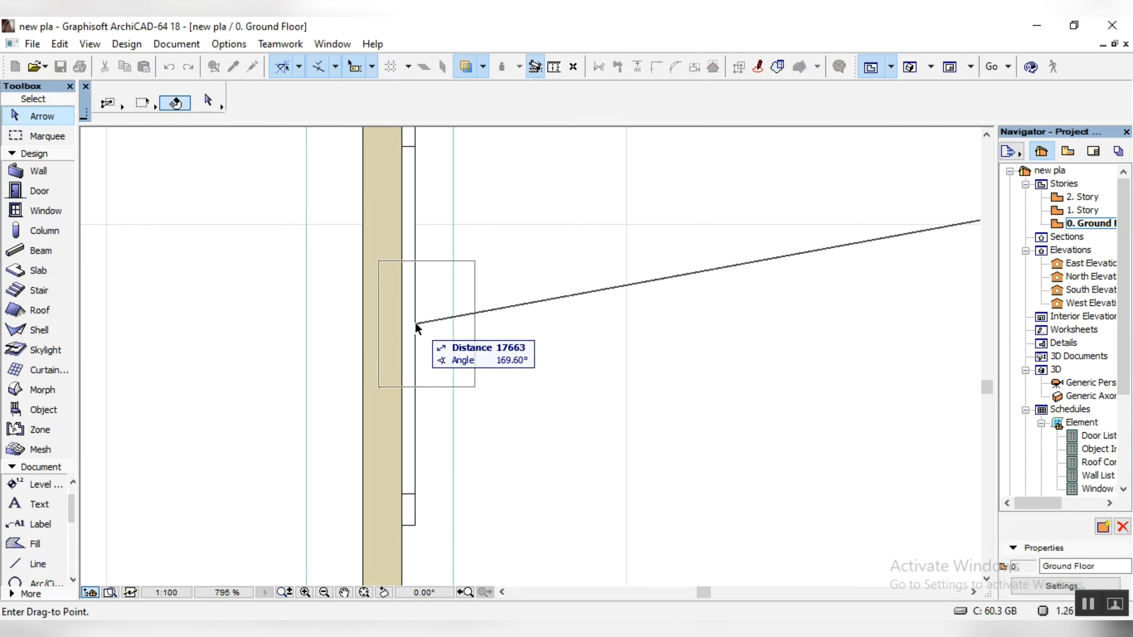
Step: Set the base elevation of the wall lamp on the wooden panel to 2100
{"action": "left_click", "coordinate": [991, 103]}
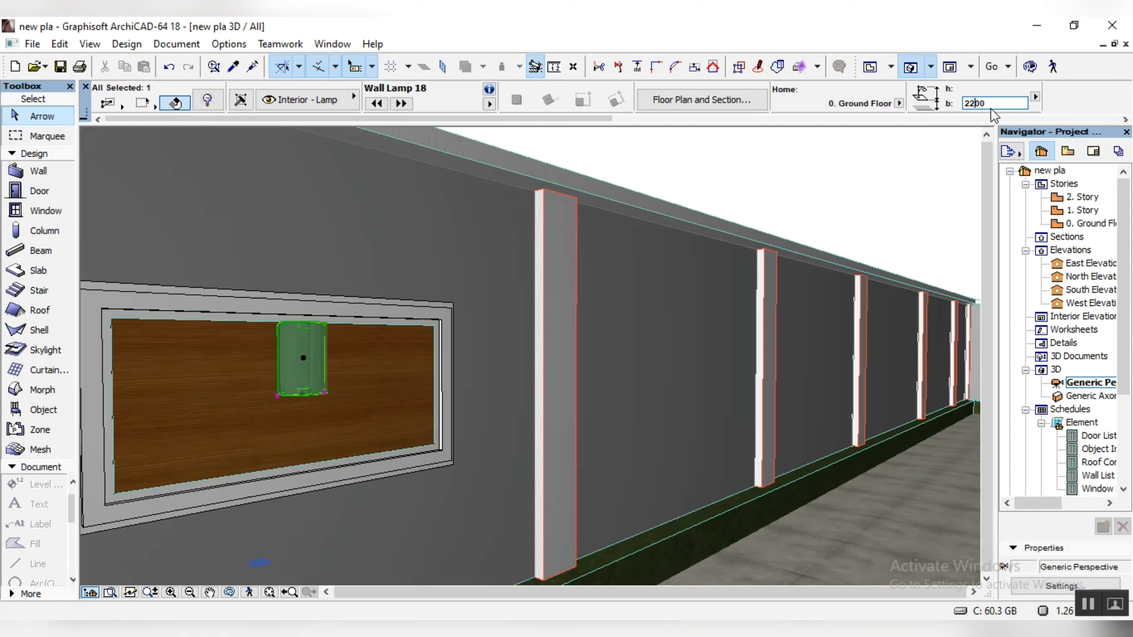
{"action": "key", "text": "BackSpace"}
{"action": "type", "text": "1"}
{"action": "key", "text": "Return"}
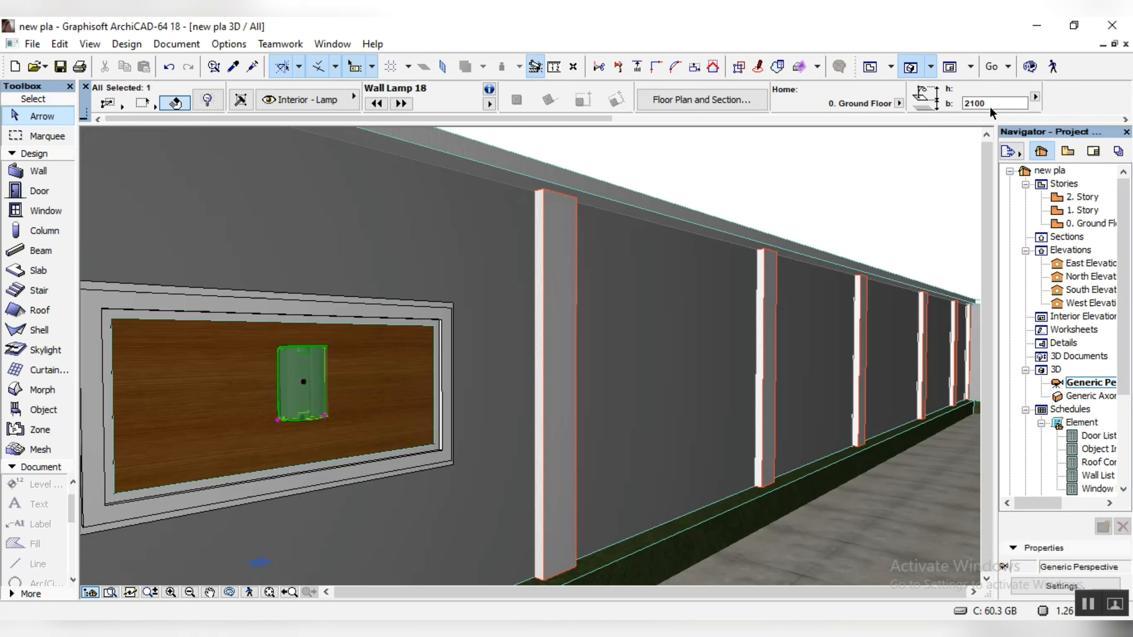
Step: Set the base elevation of the wall lamp on the wooden panel to 2050
{"action": "left_click", "coordinate": [990, 103]}
{"action": "key", "text": "BackSpace"}
{"action": "key", "text": "BackSpace"}
{"action": "key", "text": "BackSpace"}
{"action": "type", "text": "050"}
{"action": "key", "text": "Return"}
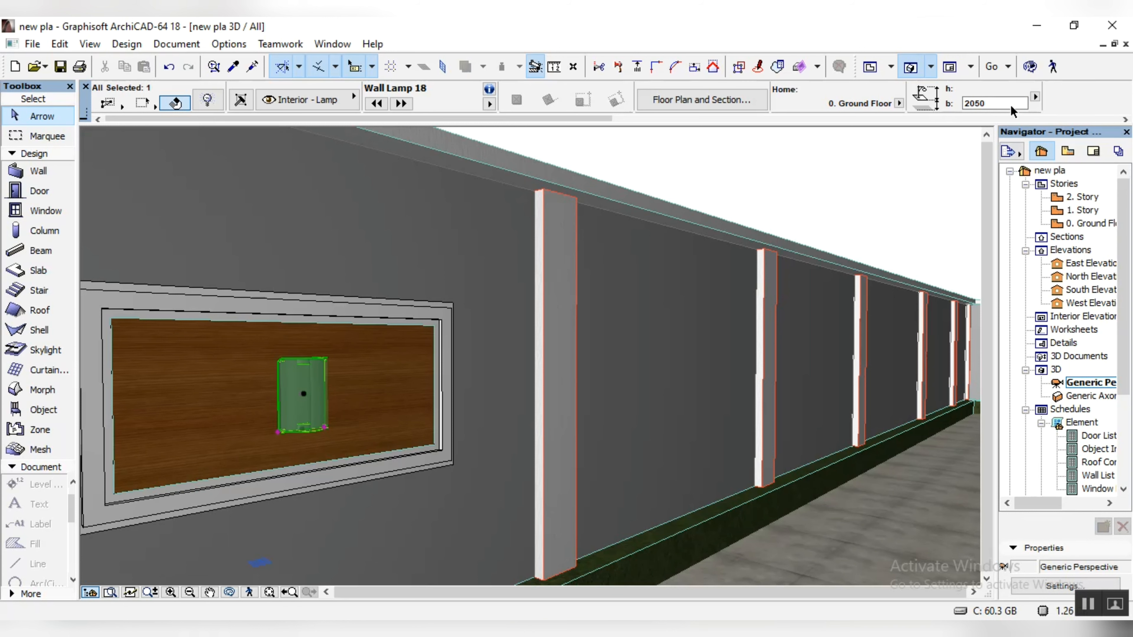
{"action": "scroll", "coordinate": [417, 332], "scroll_direction": "down", "scroll_amount": 3}
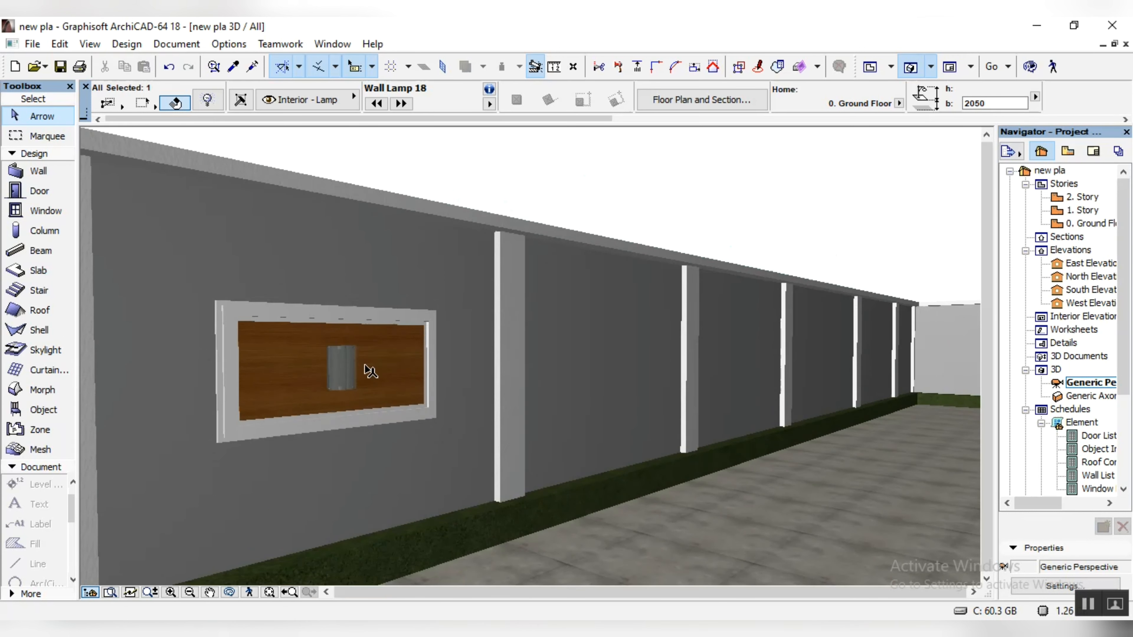
Step: Change the wall lamp's light color to a pale violet-blue (red 184, green 184, blue 252)
{"action": "scroll", "coordinate": [361, 369], "scroll_direction": "up", "scroll_amount": 3}
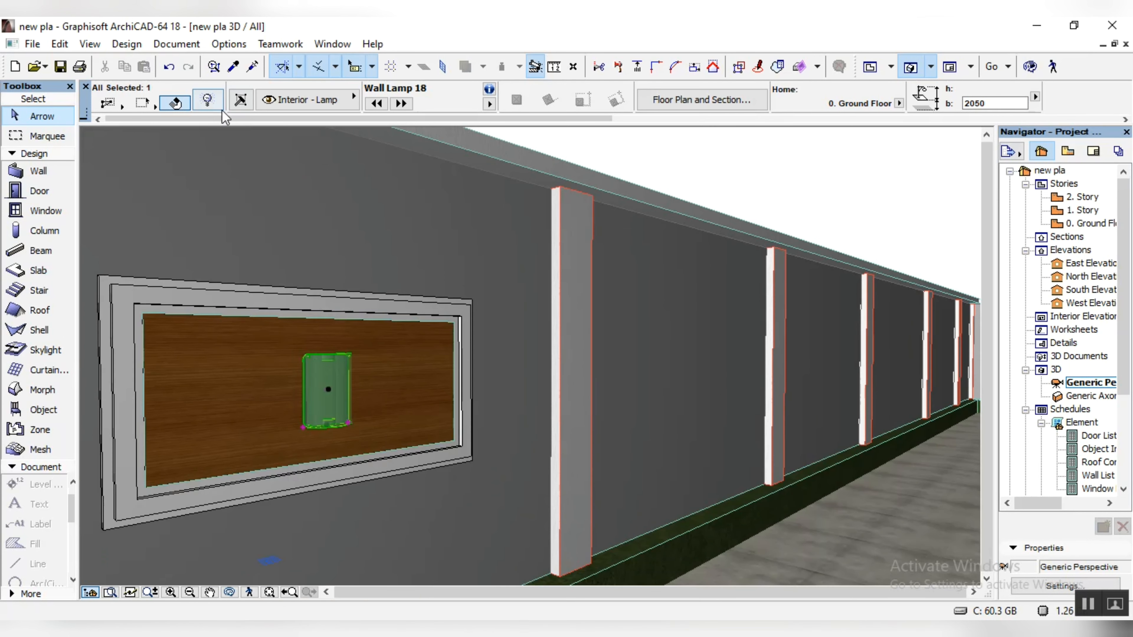
{"action": "left_click", "coordinate": [207, 101]}
{"action": "left_click", "coordinate": [852, 181]}
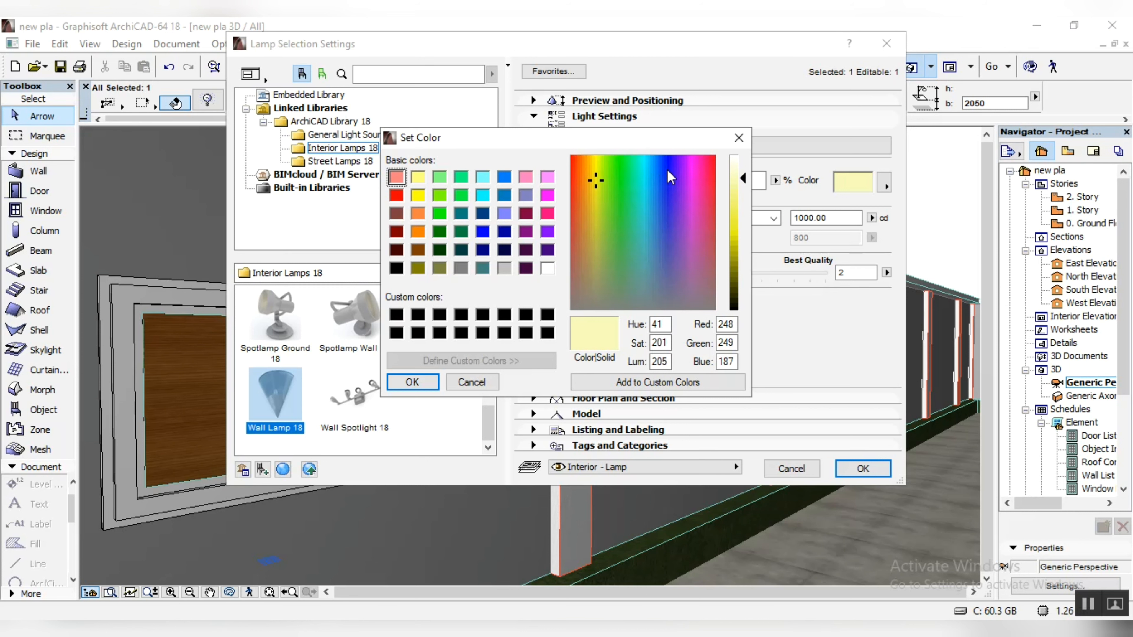
{"action": "left_click", "coordinate": [668, 168]}
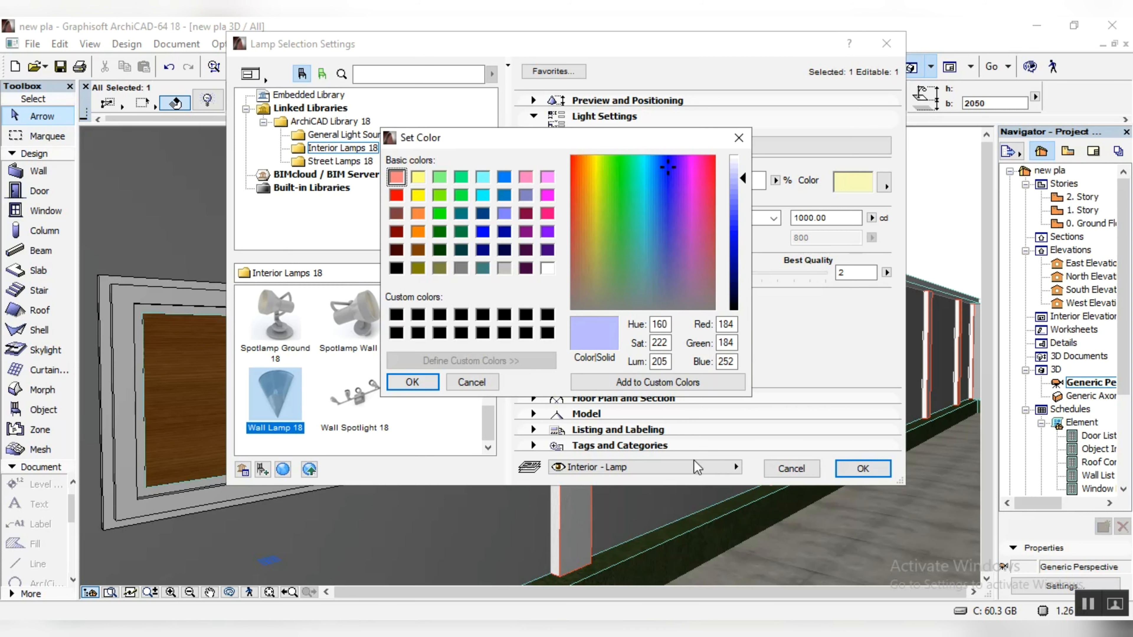
{"action": "left_click", "coordinate": [412, 382]}
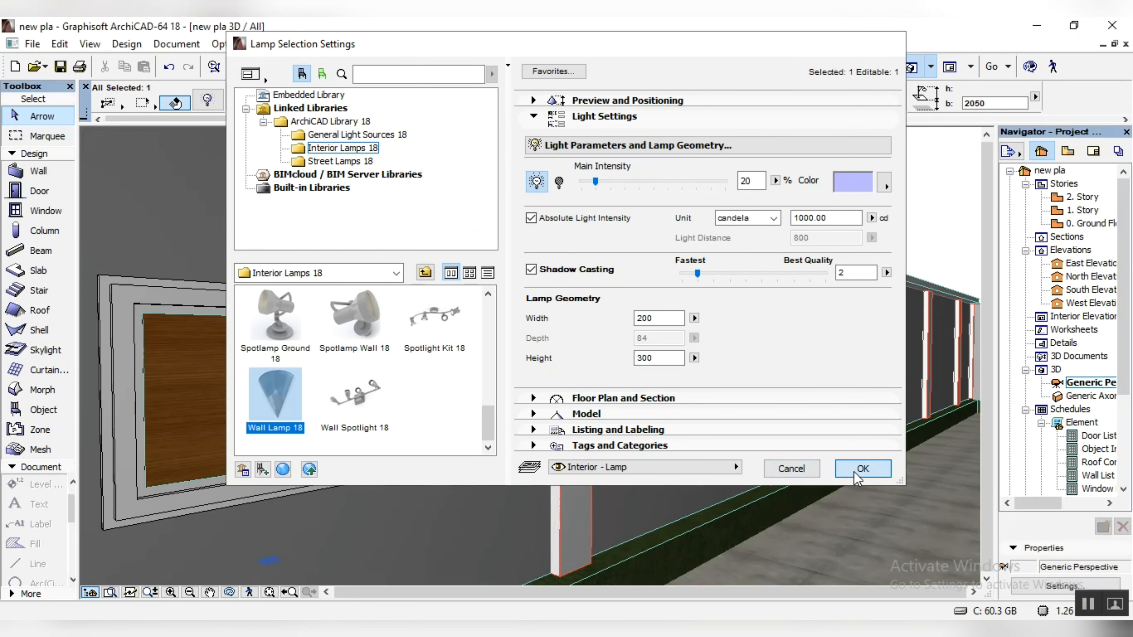
{"action": "left_click", "coordinate": [861, 469]}
{"action": "scroll", "coordinate": [567, 365], "scroll_direction": "up", "scroll_amount": 3}
{"action": "scroll", "coordinate": [564, 362], "scroll_direction": "down", "scroll_amount": 3}
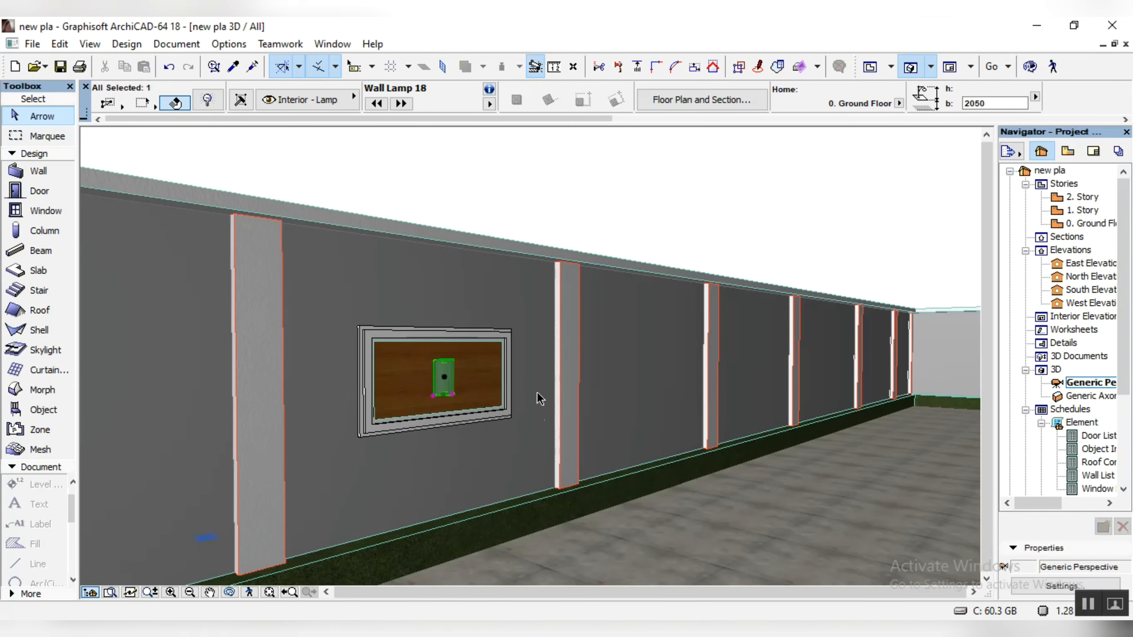
Step: Group the wooden panel, its architrave and the wall lamp in the Ground Floor plan
{"action": "double_click", "coordinate": [1097, 224]}
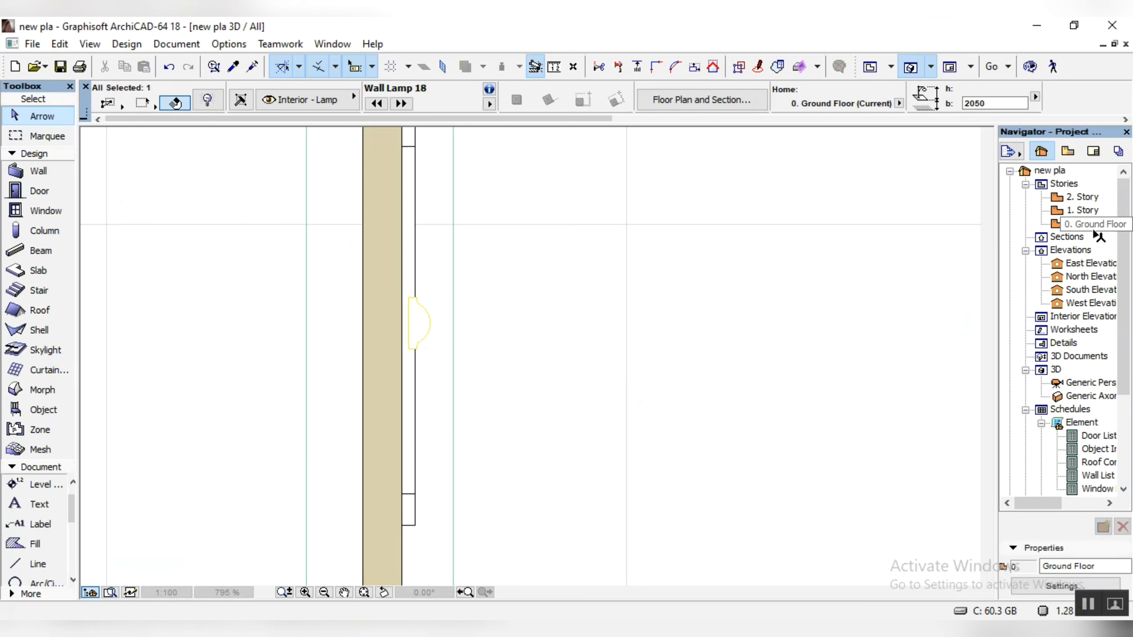
{"action": "left_click", "coordinate": [408, 284]}
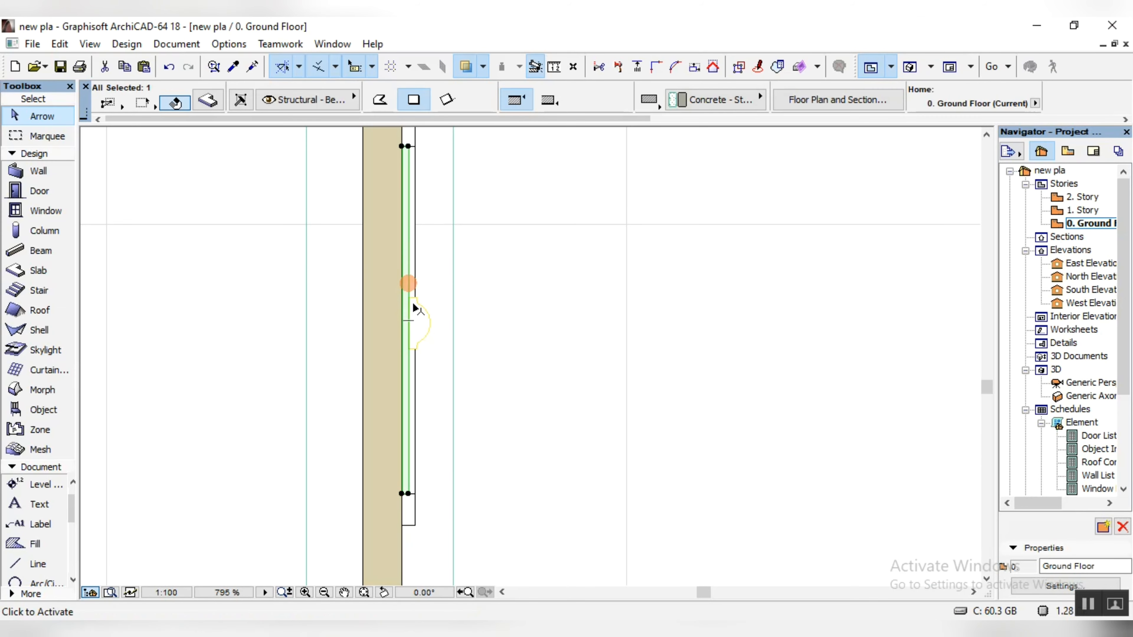
{"action": "left_click", "coordinate": [415, 246], "text": "shift"}
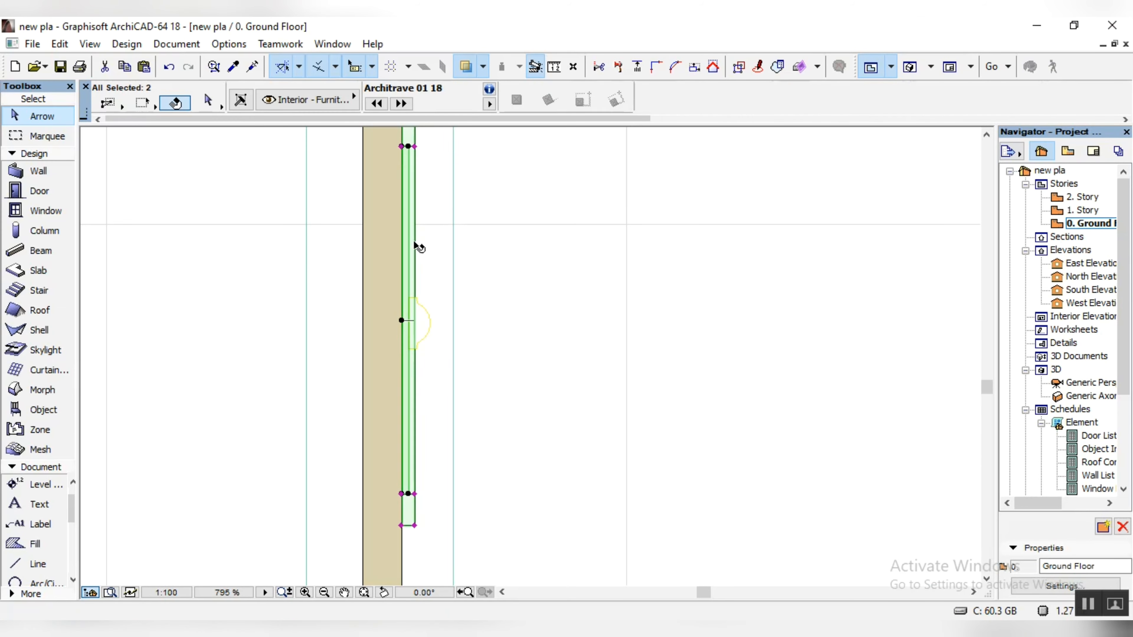
{"action": "left_click", "coordinate": [422, 320], "text": "shift"}
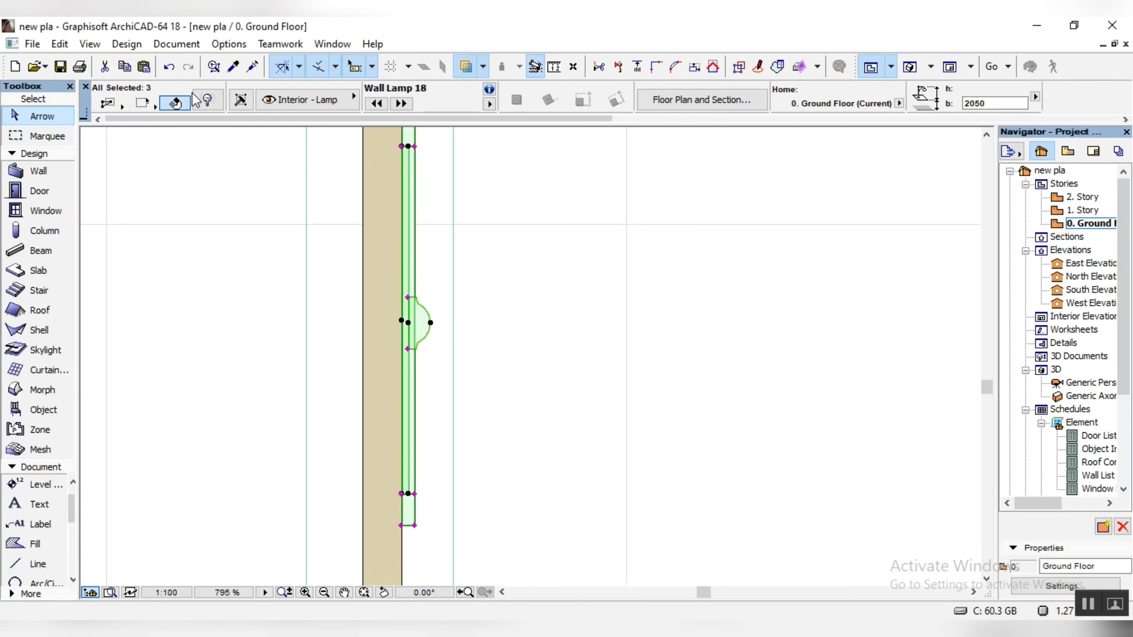
{"action": "left_click", "coordinate": [67, 45]}
{"action": "mouse_move", "coordinate": [122, 287]}
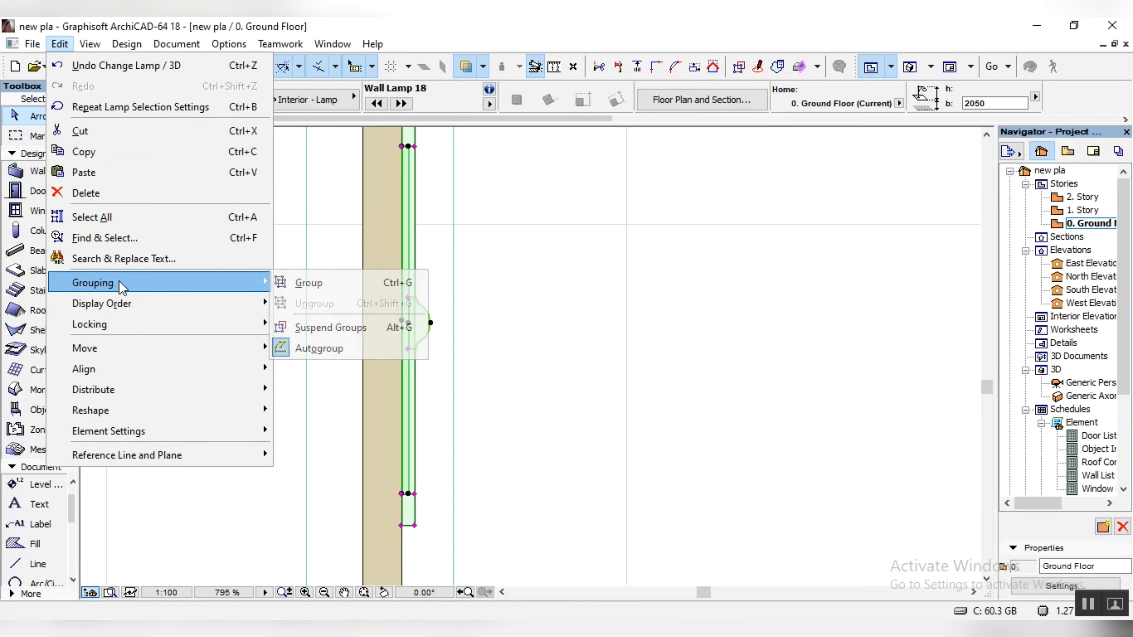
{"action": "left_click", "coordinate": [339, 283]}
Step: Copy the grouped panel, architrave and lamp south along the west boundary wall, skipping one bay and seating it on the inner wall face
{"action": "scroll", "coordinate": [463, 250], "scroll_direction": "down", "scroll_amount": 5}
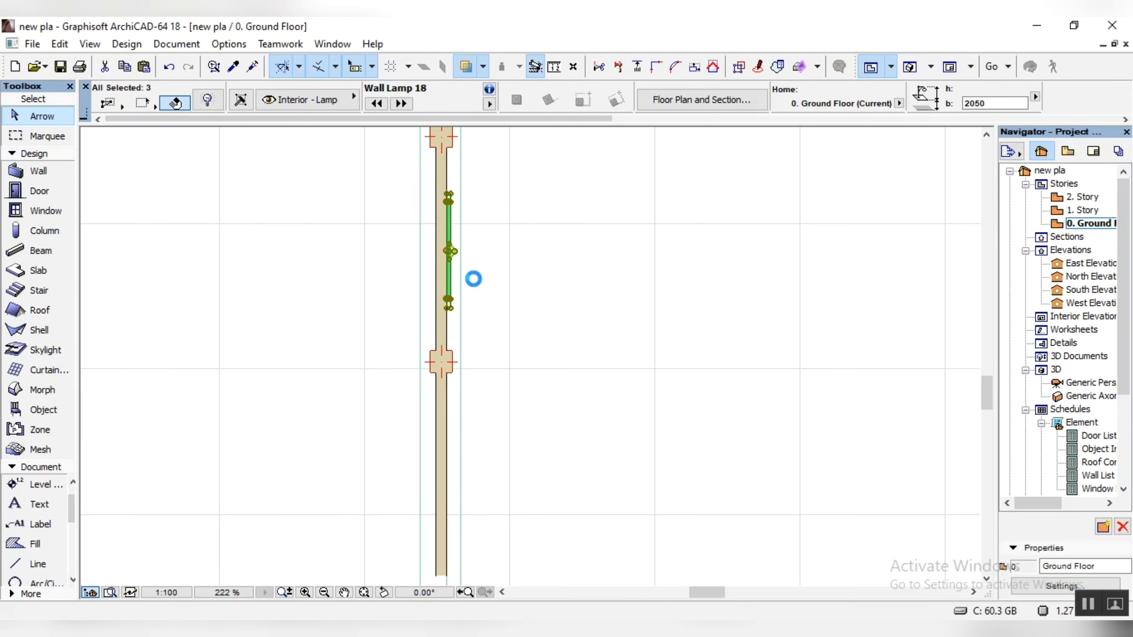
{"action": "key", "text": "ctrl+d"}
{"action": "key", "text": "ctrl"}
{"action": "scroll", "coordinate": [448, 286], "scroll_direction": "up", "scroll_amount": 4}
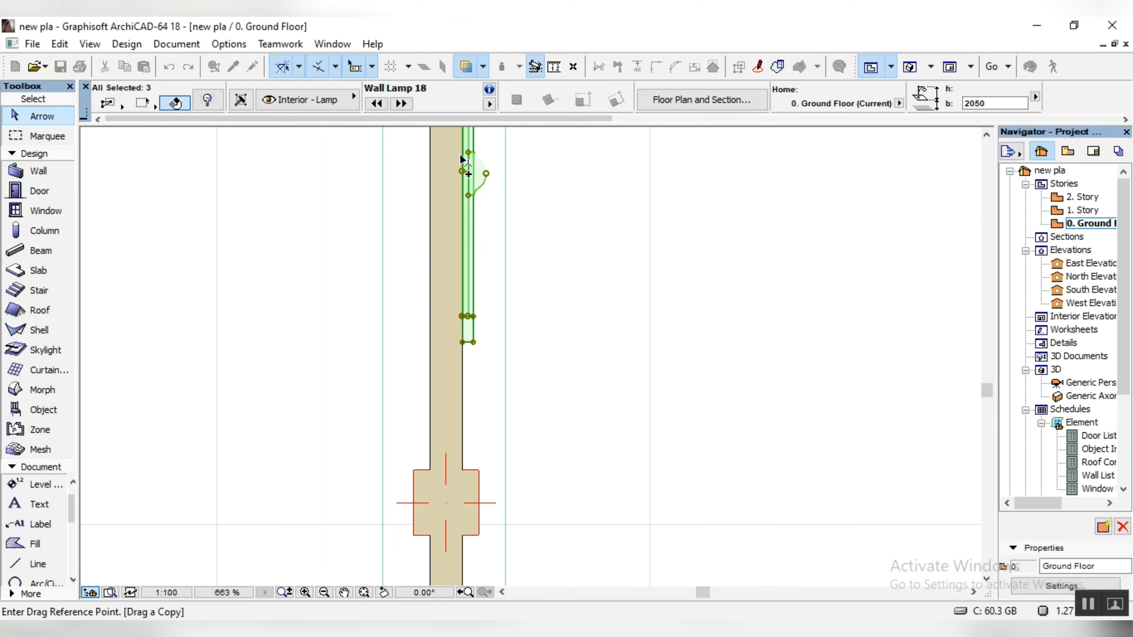
{"action": "scroll", "coordinate": [462, 159], "scroll_direction": "up", "scroll_amount": 2}
{"action": "left_click", "coordinate": [466, 210]}
{"action": "scroll", "coordinate": [450, 156], "scroll_direction": "down", "scroll_amount": 6}
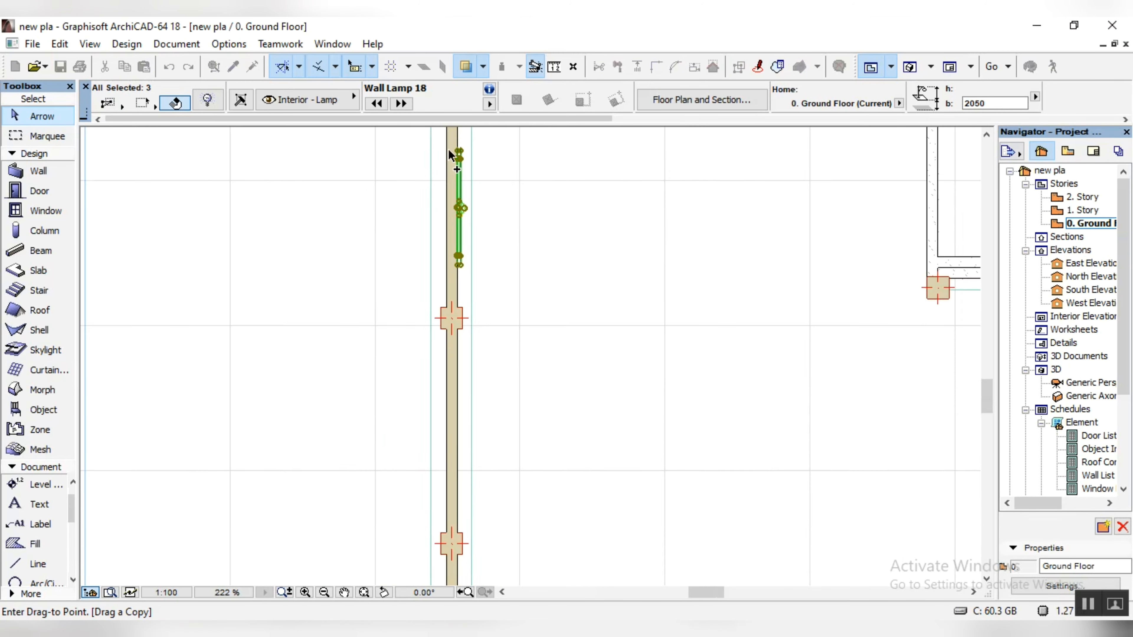
{"action": "scroll", "coordinate": [450, 156], "scroll_direction": "down", "scroll_amount": 3}
{"action": "scroll", "coordinate": [453, 334], "scroll_direction": "up", "scroll_amount": 5}
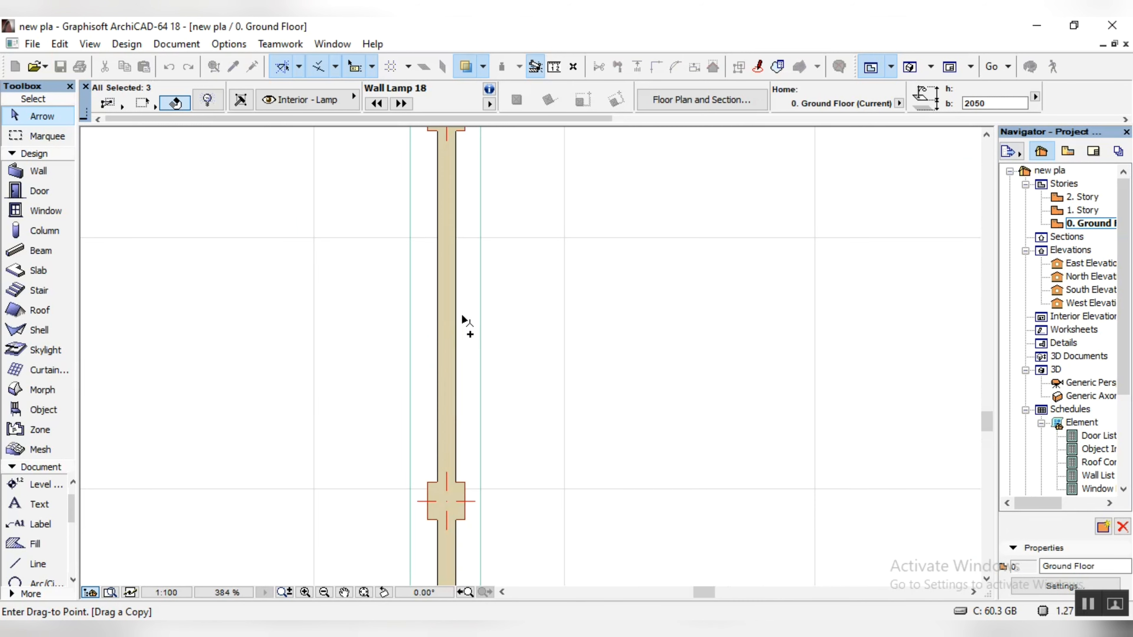
{"action": "scroll", "coordinate": [455, 322], "scroll_direction": "up", "scroll_amount": 3}
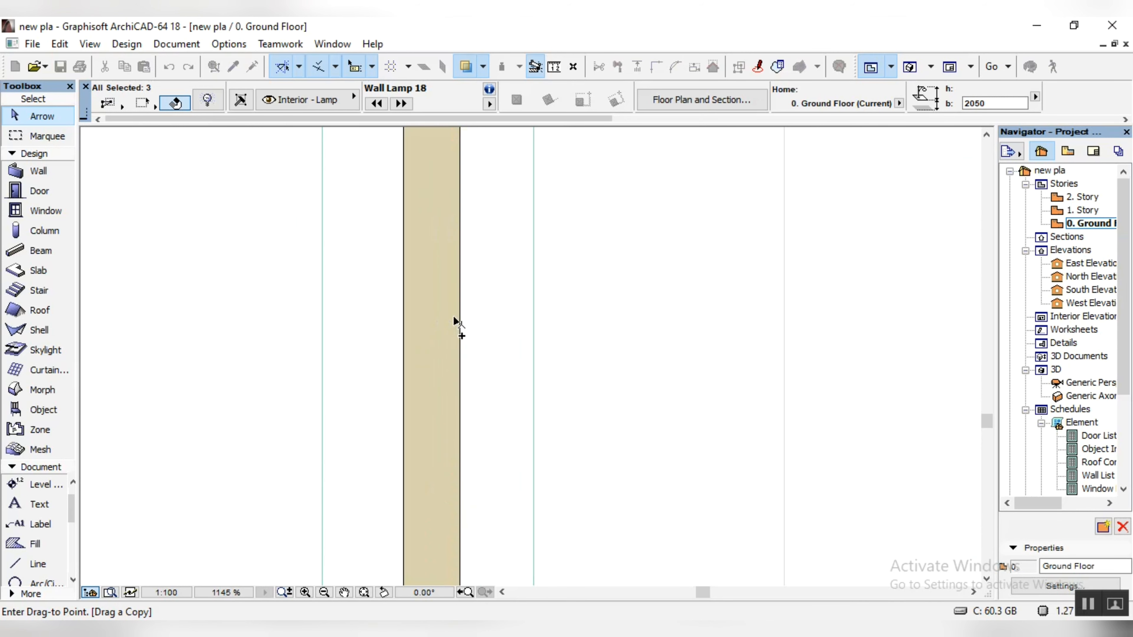
{"action": "left_click", "coordinate": [461, 322]}
{"action": "scroll", "coordinate": [460, 323], "scroll_direction": "down", "scroll_amount": 3}
{"action": "scroll", "coordinate": [482, 315], "scroll_direction": "down", "scroll_amount": 3}
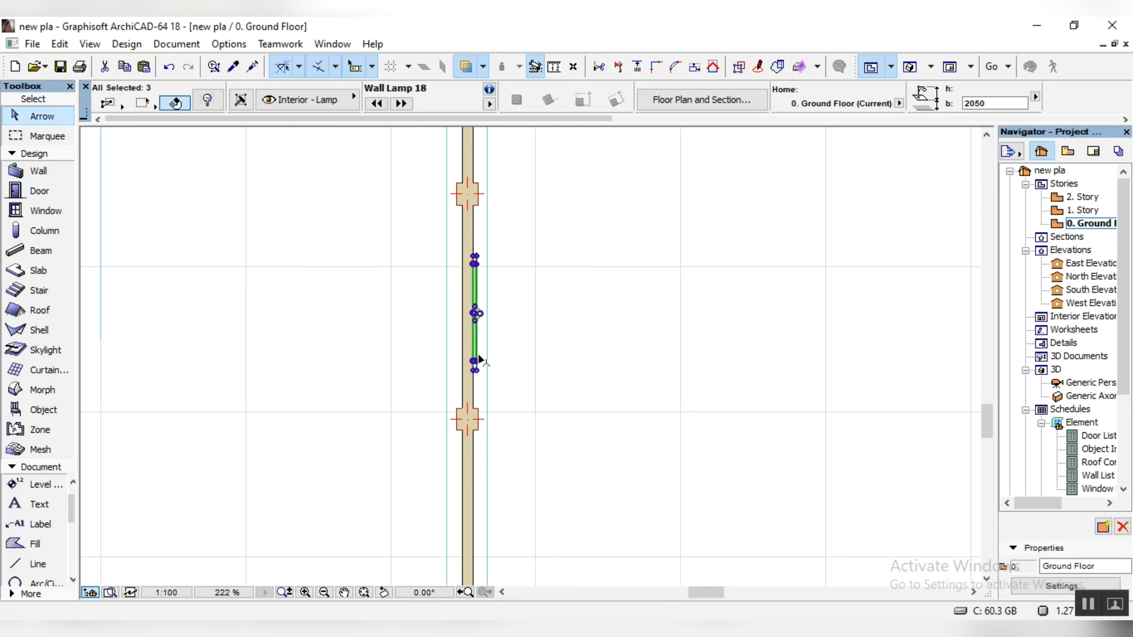
Step: Copy the panel group to two more alternate bays of the west wall, one farther south and one beside the West Elevation marker
{"action": "key", "text": "ctrl+shift+d"}
{"action": "scroll", "coordinate": [474, 312], "scroll_direction": "up", "scroll_amount": 6}
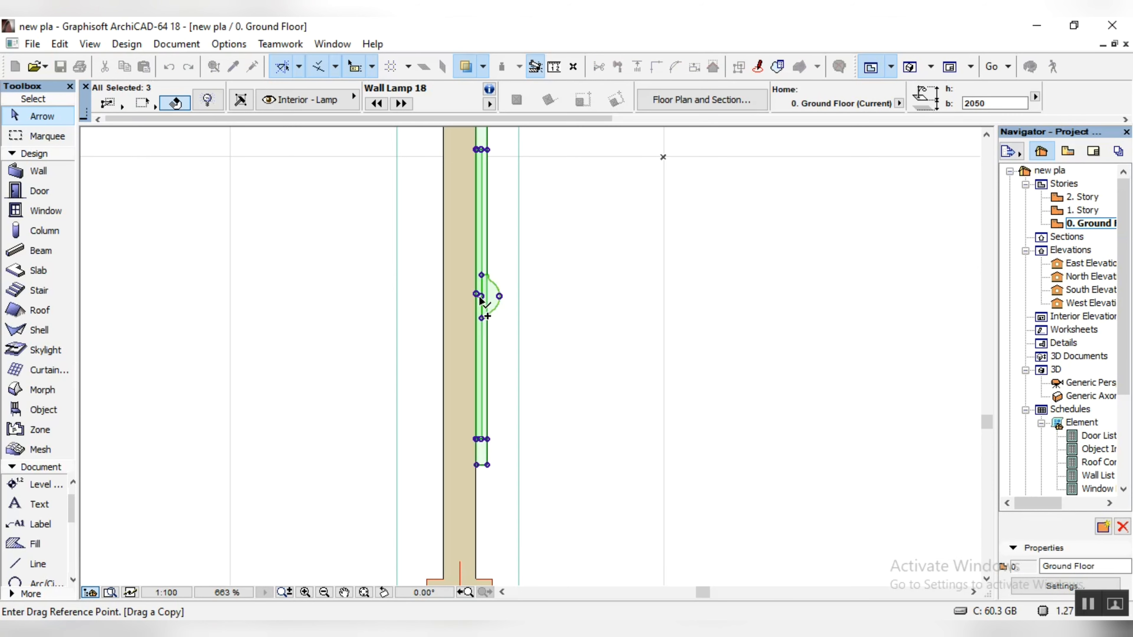
{"action": "left_click", "coordinate": [477, 296]}
{"action": "scroll", "coordinate": [473, 241], "scroll_direction": "down", "scroll_amount": 9}
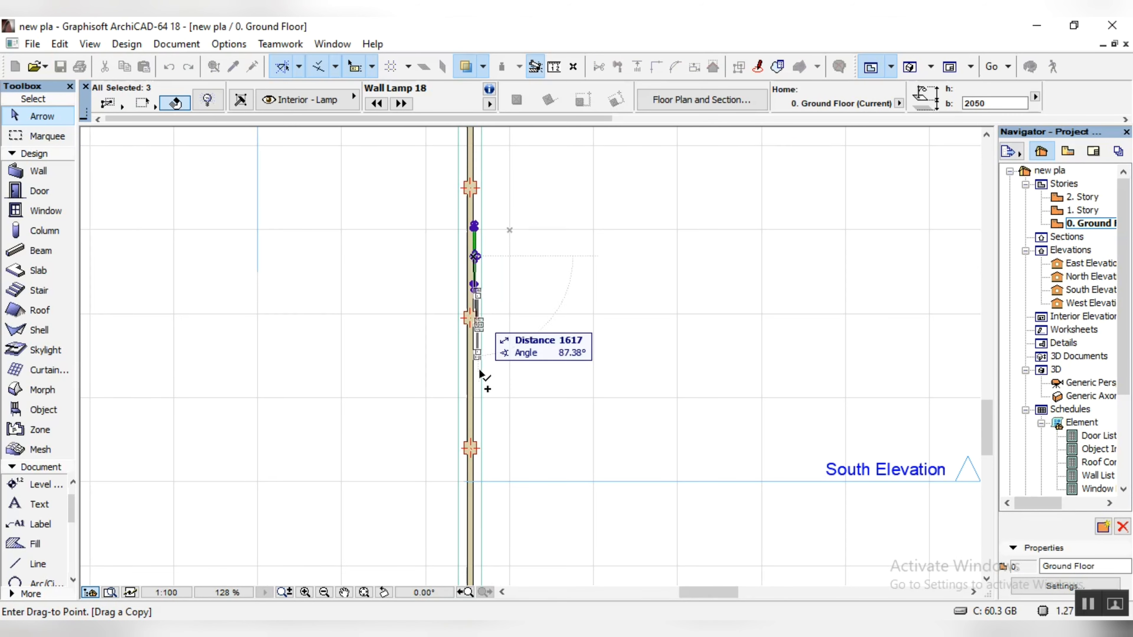
{"action": "scroll", "coordinate": [480, 481], "scroll_direction": "down", "scroll_amount": 1}
{"action": "scroll", "coordinate": [480, 499], "scroll_direction": "up", "scroll_amount": 8}
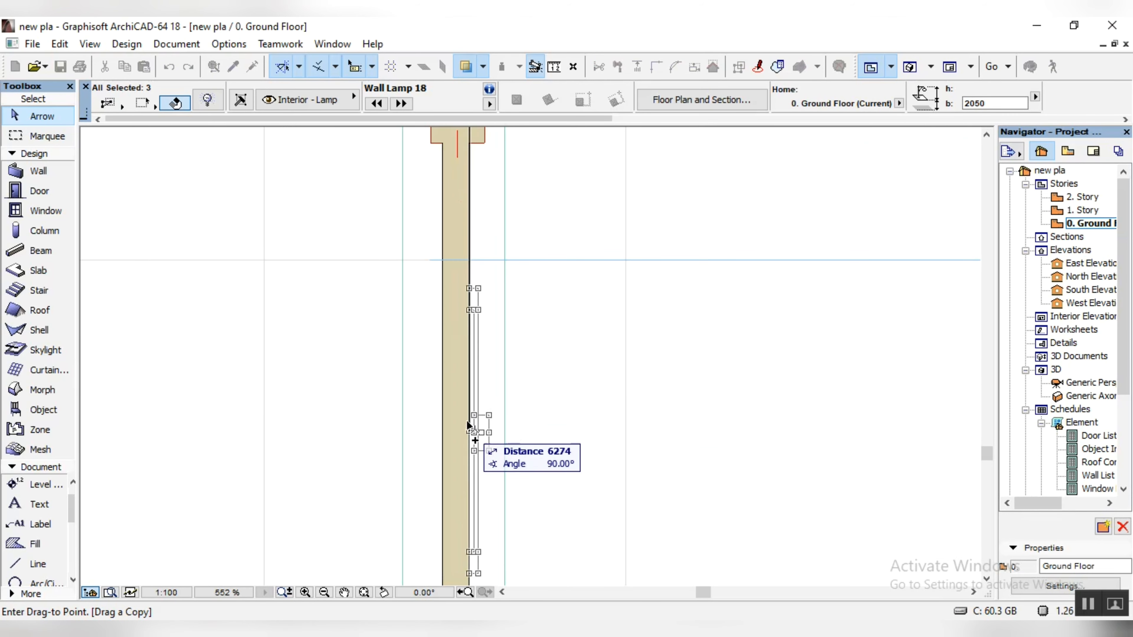
{"action": "scroll", "coordinate": [469, 420], "scroll_direction": "down", "scroll_amount": 5}
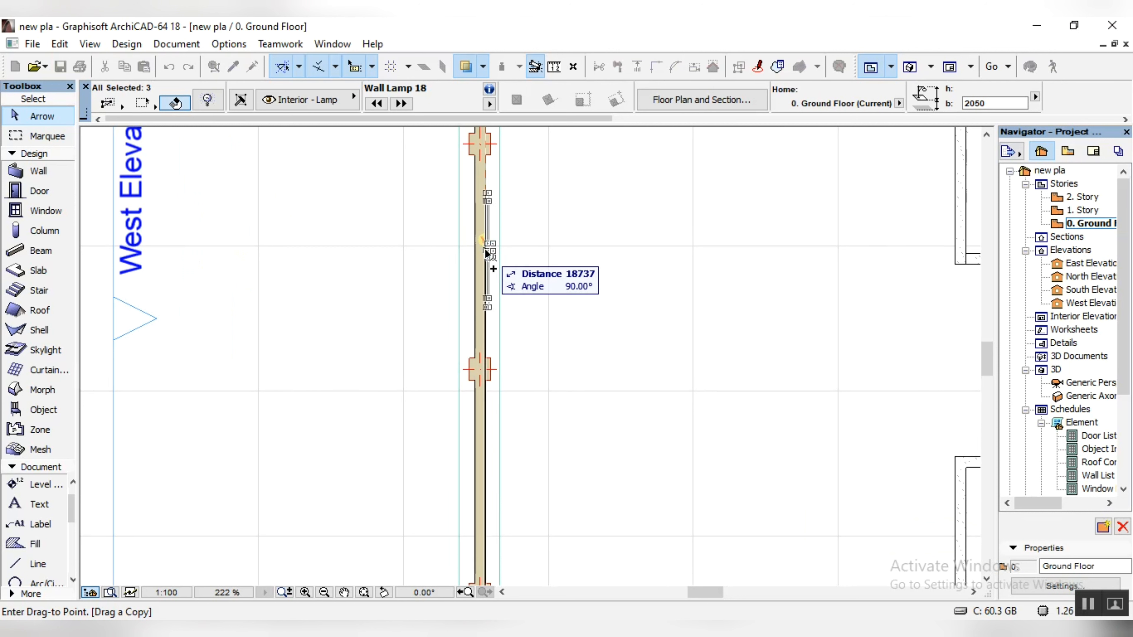
{"action": "left_click", "coordinate": [484, 250]}
Step: Rotate a copy of the west wall's panel group 90° clockwise so that its lamp faces south
{"action": "scroll", "coordinate": [539, 139], "scroll_direction": "up", "scroll_amount": 8}
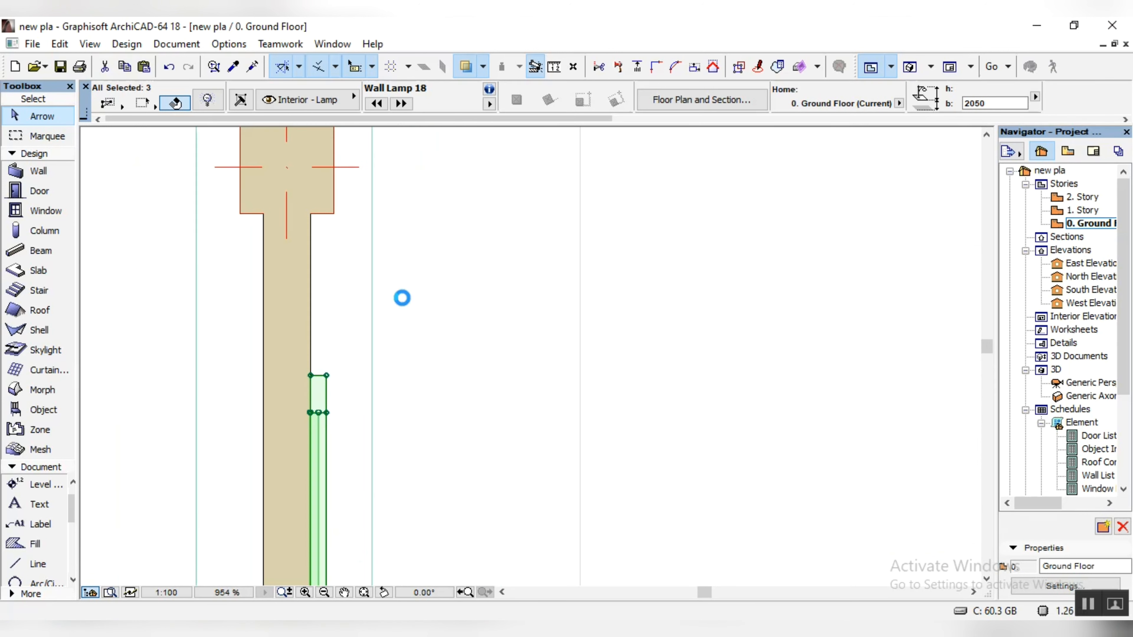
{"action": "key", "text": "ctrl+e"}
{"action": "left_click", "coordinate": [311, 382]}
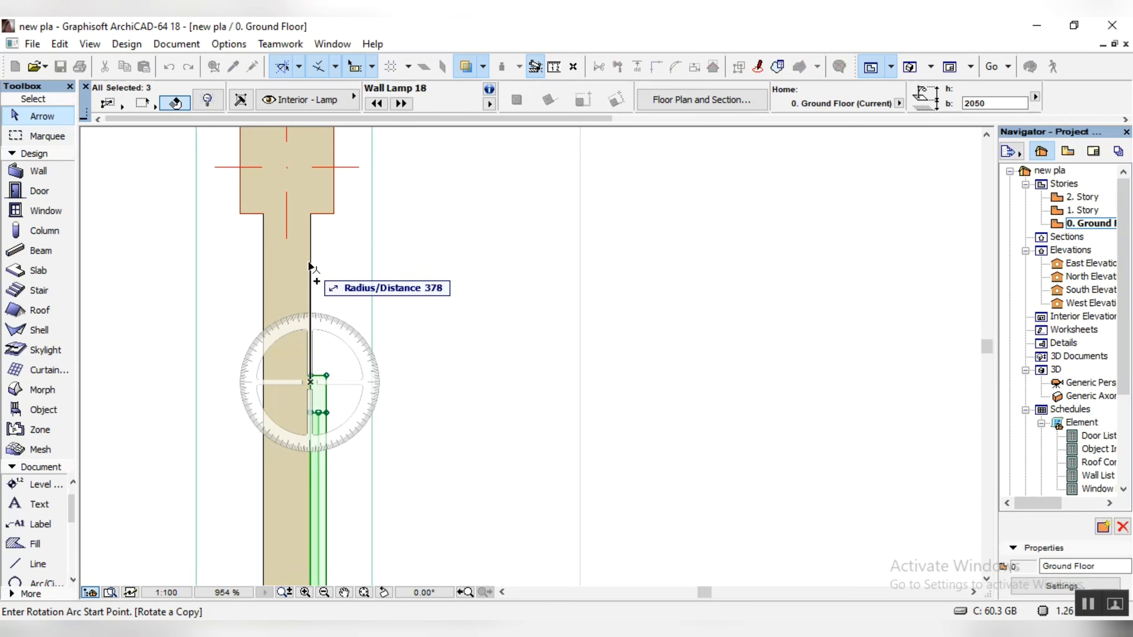
{"action": "left_click", "coordinate": [310, 262]}
{"action": "left_click", "coordinate": [642, 383]}
Step: Move the rotated panel group onto the inner face of the north wall, in the bay beside the northwest corner column
{"action": "scroll", "coordinate": [642, 382], "scroll_direction": "down", "scroll_amount": 8}
{"action": "key", "text": "ctrl+d"}
{"action": "left_click", "coordinate": [508, 384]}
{"action": "scroll", "coordinate": [407, 293], "scroll_direction": "down", "scroll_amount": 2}
{"action": "scroll", "coordinate": [362, 297], "scroll_direction": "up", "scroll_amount": 5}
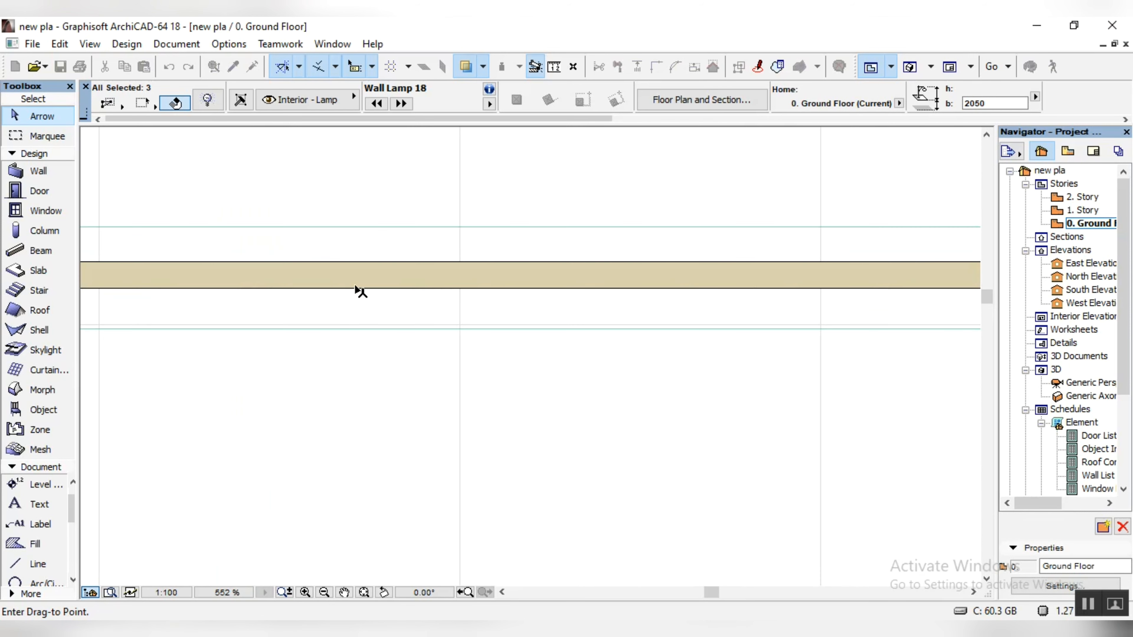
{"action": "left_click", "coordinate": [354, 292]}
{"action": "scroll", "coordinate": [553, 326], "scroll_direction": "down", "scroll_amount": 5}
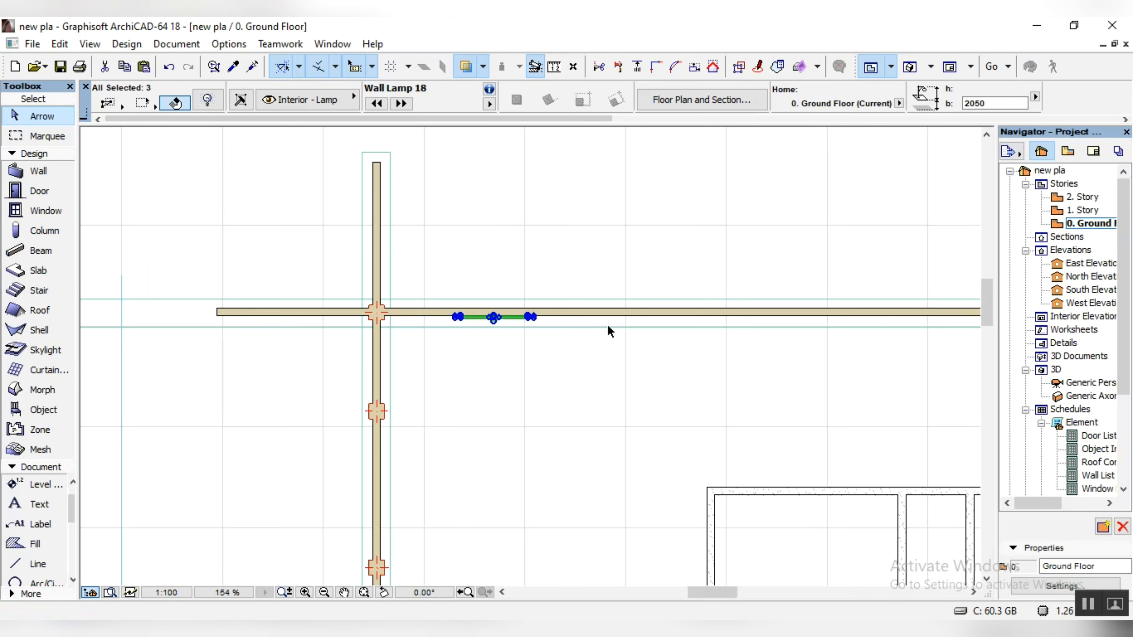
Step: Copy the northwest corner column along the north wall's centerline to the far side of the new panel group
{"action": "scroll", "coordinate": [464, 342], "scroll_direction": "up", "scroll_amount": 3}
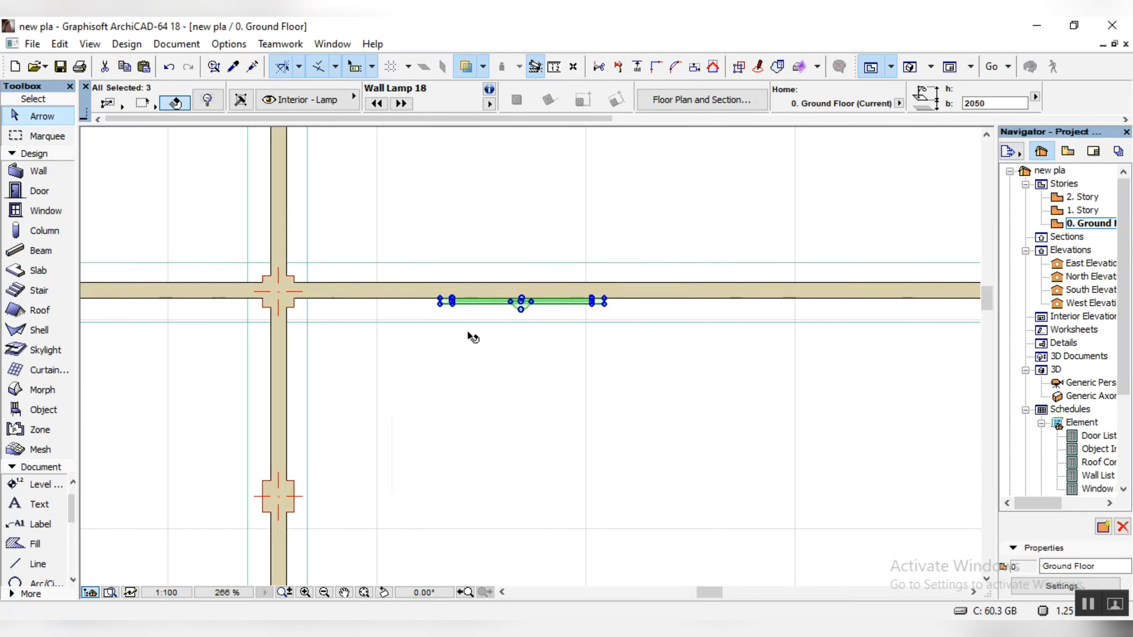
{"action": "left_click", "coordinate": [261, 277]}
{"action": "key", "text": "ctrl+shift+d"}
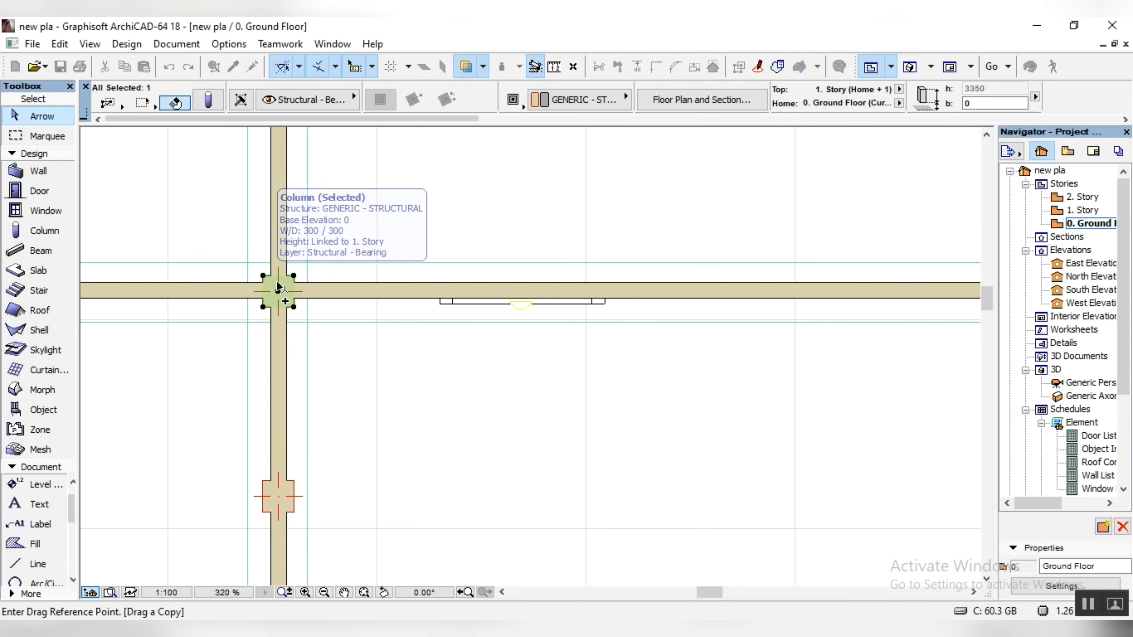
{"action": "left_click", "coordinate": [278, 291]}
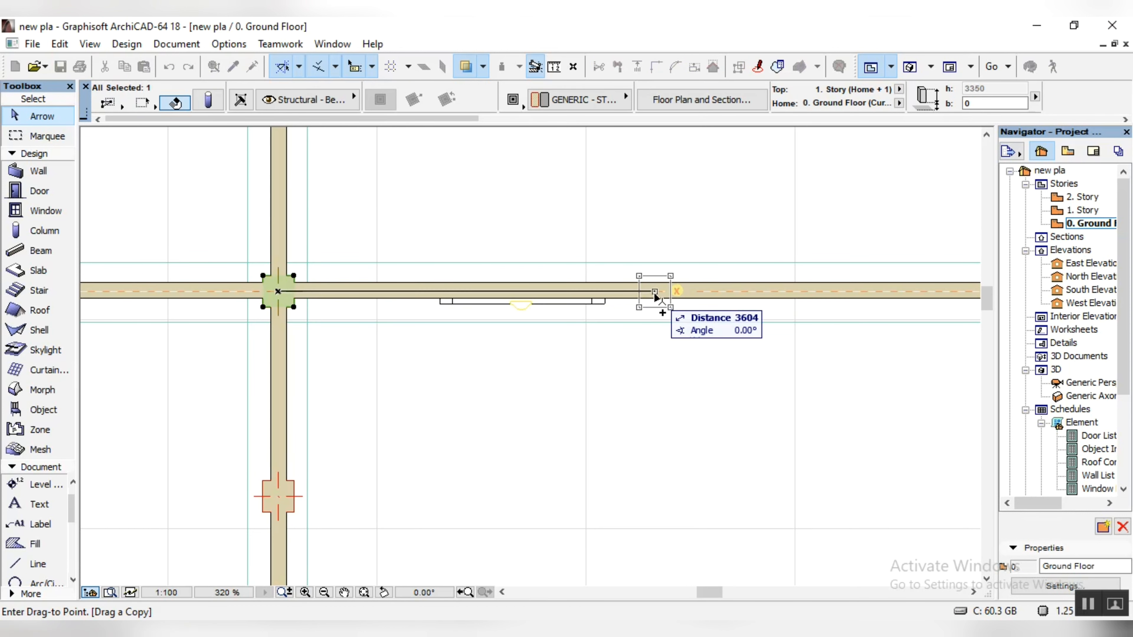
{"action": "left_click", "coordinate": [676, 292]}
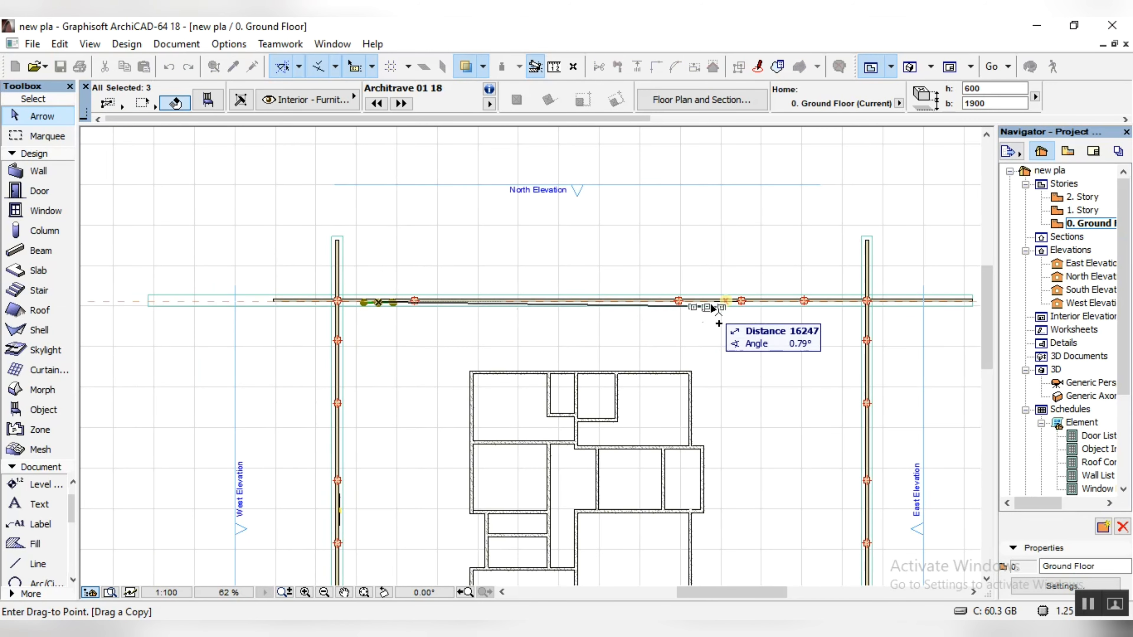
Step: Copy the panel group along the north wall to alternate bays at its east end, up to the bay beside the northeast corner
{"action": "scroll", "coordinate": [741, 313], "scroll_direction": "up", "scroll_amount": 5}
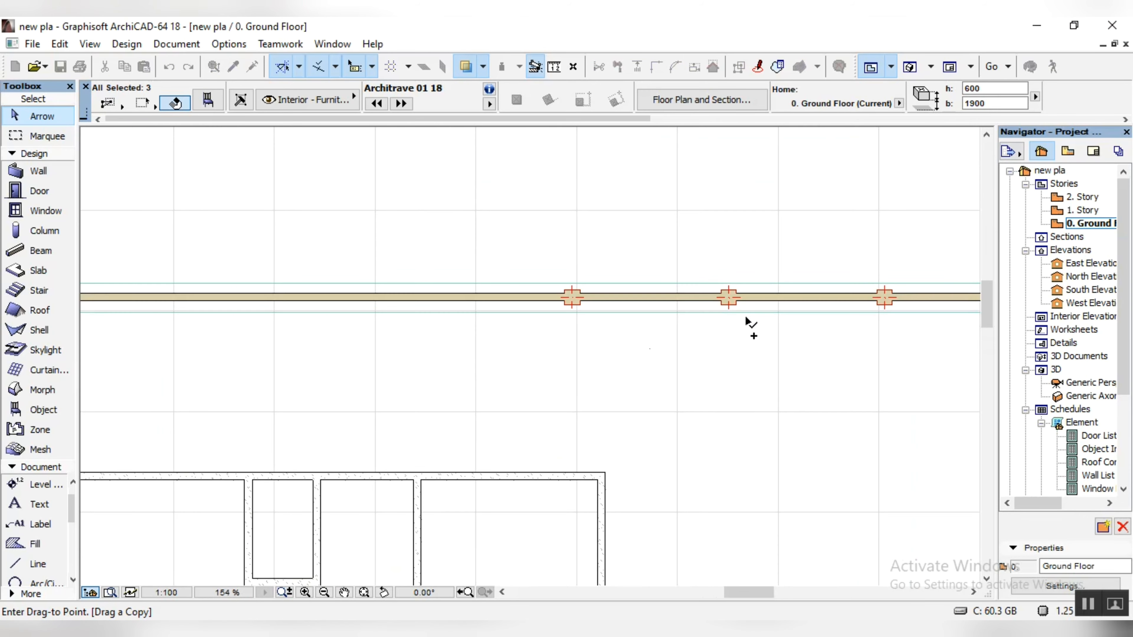
{"action": "left_click", "coordinate": [654, 304]}
{"action": "scroll", "coordinate": [654, 305], "scroll_direction": "down", "scroll_amount": 5}
{"action": "scroll", "coordinate": [821, 322], "scroll_direction": "up", "scroll_amount": 7}
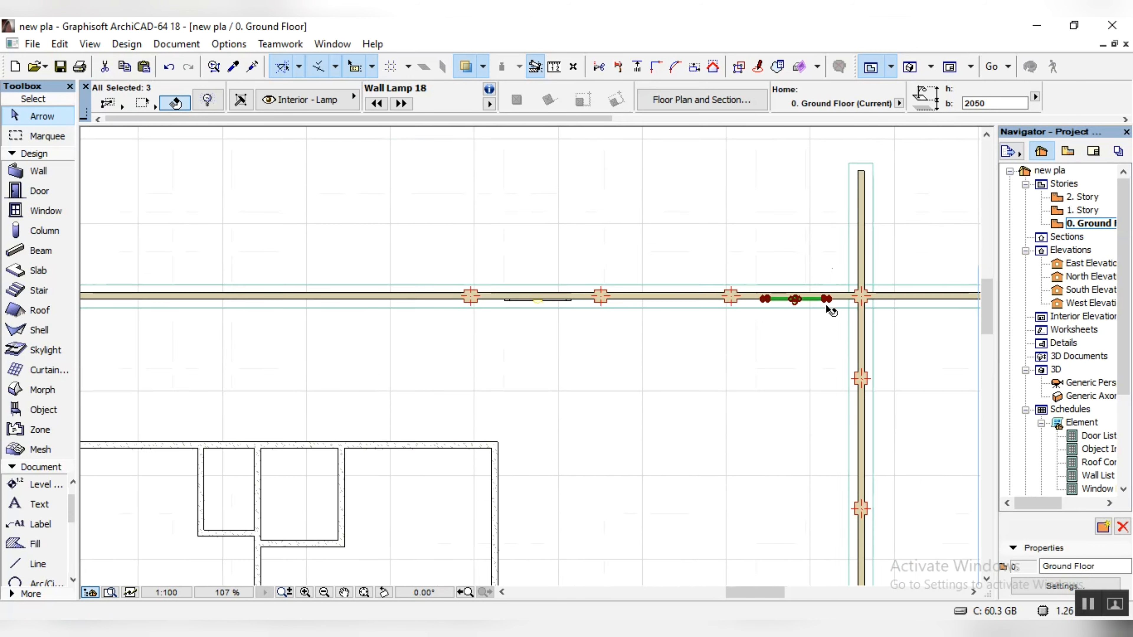
{"action": "key", "text": "ctrl+e"}
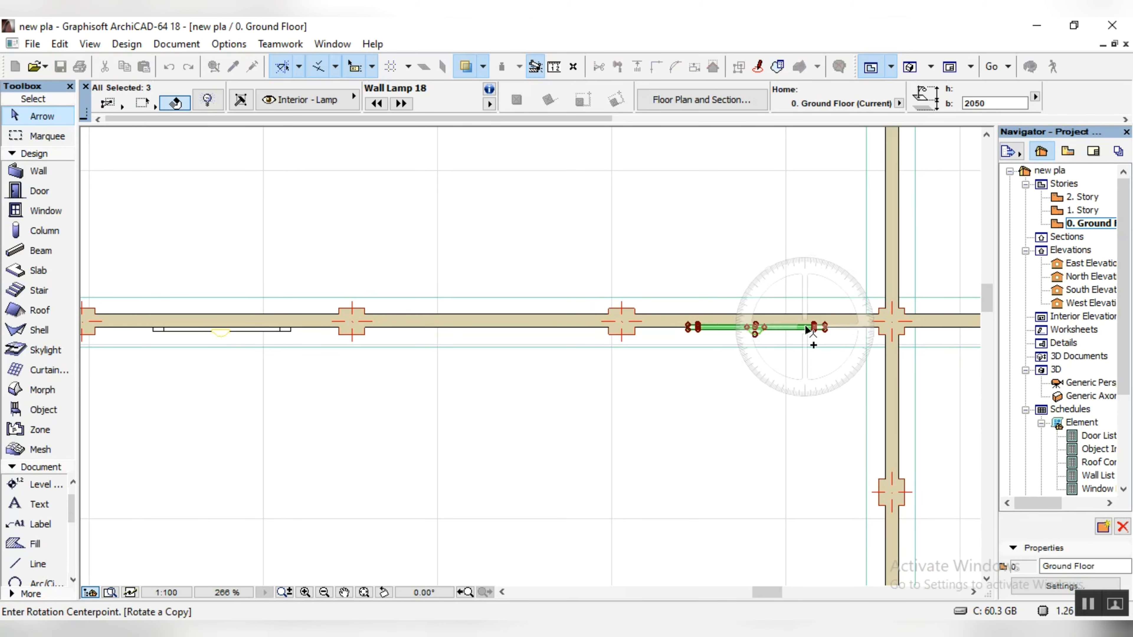
{"action": "left_click", "coordinate": [824, 327]}
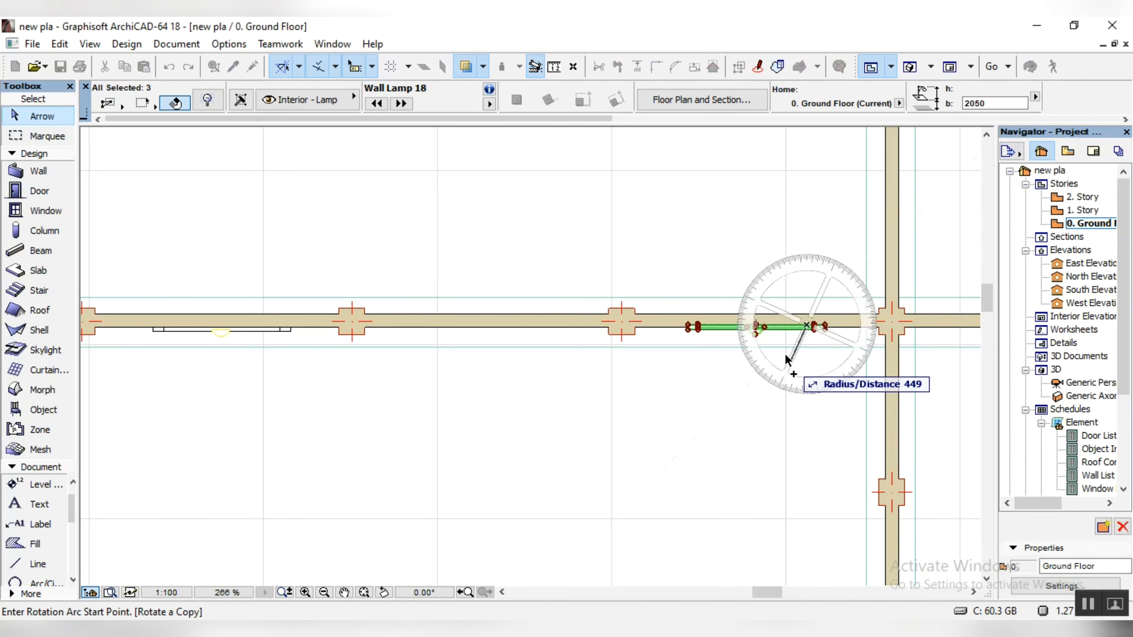
{"action": "scroll", "coordinate": [714, 341], "scroll_direction": "up", "scroll_amount": 5}
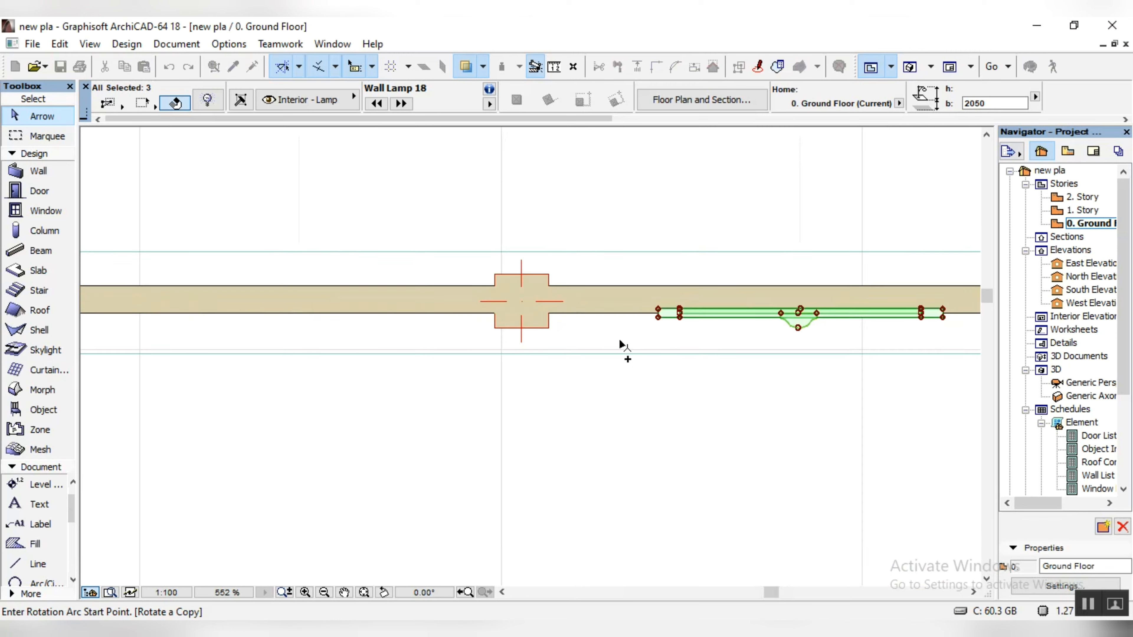
{"action": "left_click", "coordinate": [604, 311]}
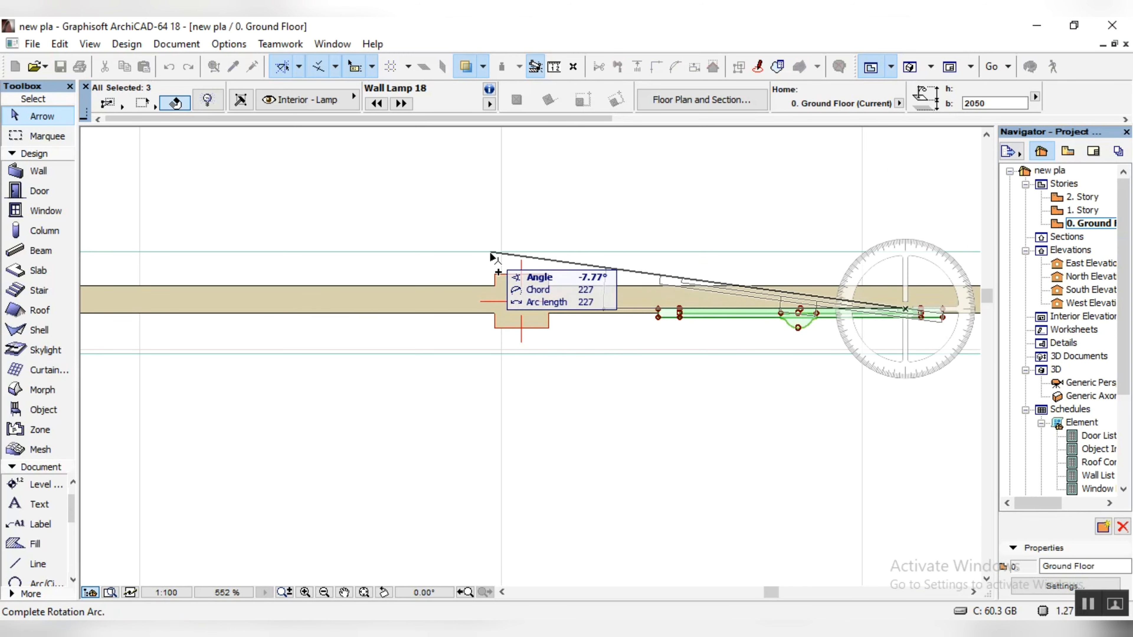
{"action": "key", "text": "Escape"}
Step: Rotate a copy of the north wall's easternmost panel group 90° clockwise so that its lamp faces west
{"action": "scroll", "coordinate": [486, 308], "scroll_direction": "down", "scroll_amount": 10}
{"action": "scroll", "coordinate": [689, 331], "scroll_direction": "up", "scroll_amount": 5}
{"action": "key", "text": "ctrl+e"}
{"action": "left_click", "coordinate": [472, 289]}
{"action": "left_click", "coordinate": [336, 288]}
{"action": "left_click", "coordinate": [472, 152]}
Step: Move the rotated panel group onto the inner face of the east wall, in a bay near its south end
{"action": "key", "text": "ctrl+d"}
{"action": "left_click", "coordinate": [472, 222]}
{"action": "scroll", "coordinate": [586, 525], "scroll_direction": "down", "scroll_amount": 8}
{"action": "scroll", "coordinate": [597, 481], "scroll_direction": "up", "scroll_amount": 5}
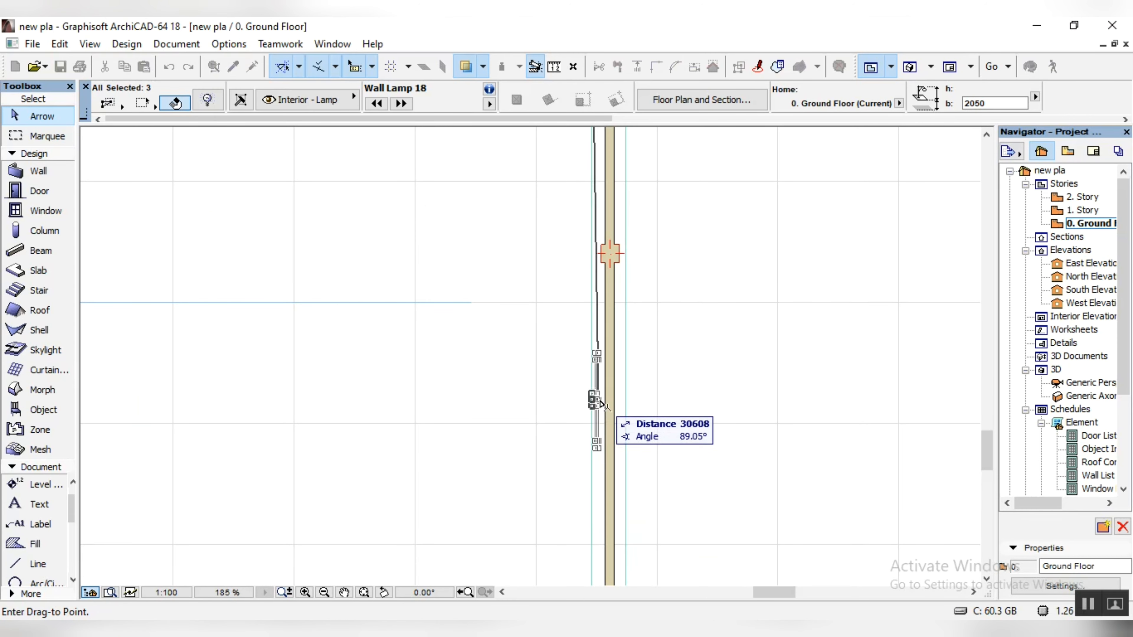
{"action": "scroll", "coordinate": [602, 397], "scroll_direction": "up", "scroll_amount": 5}
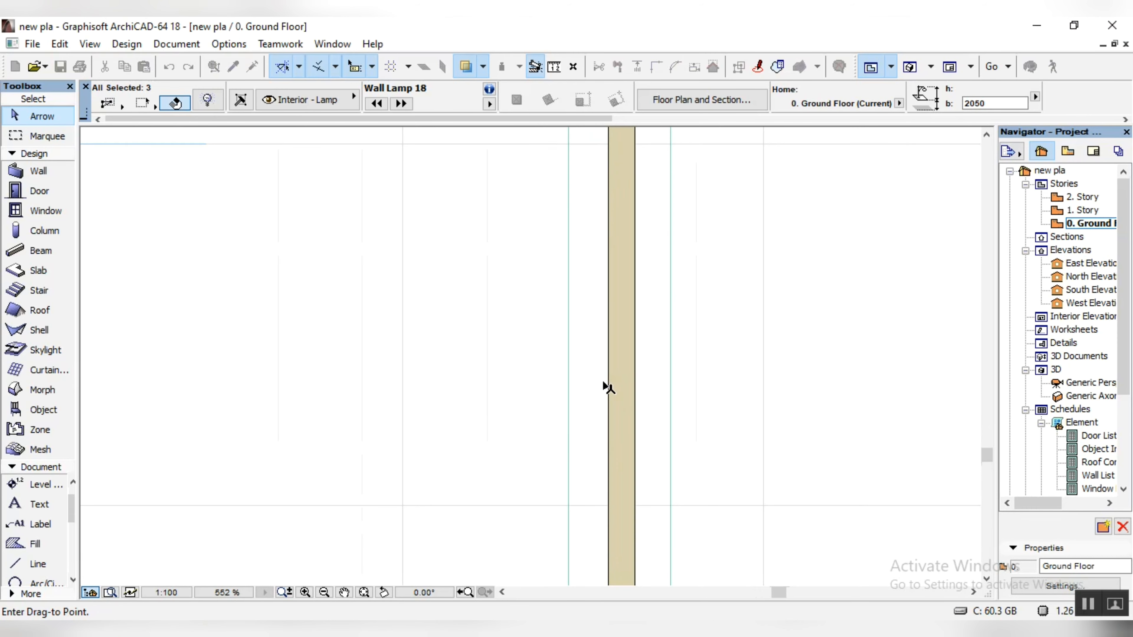
{"action": "left_click", "coordinate": [611, 363]}
{"action": "scroll", "coordinate": [618, 370], "scroll_direction": "down", "scroll_amount": 4}
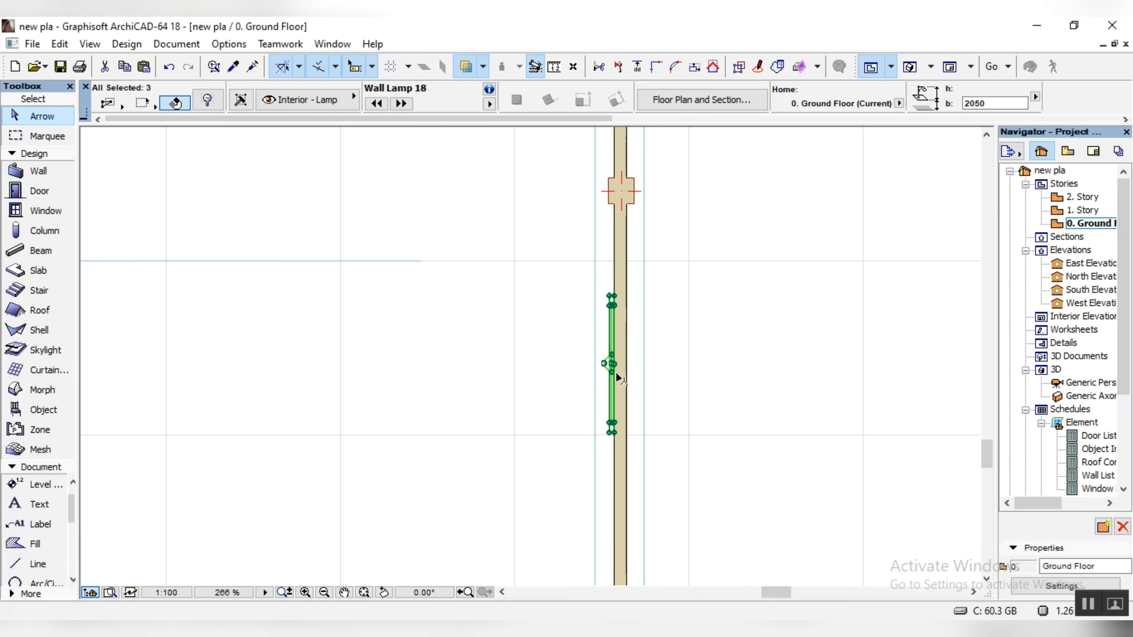
Step: Copy the east wall's panel group north along the wall, skipping one bay
{"action": "key", "text": "ctrl+shift+d"}
{"action": "left_click", "coordinate": [610, 364]}
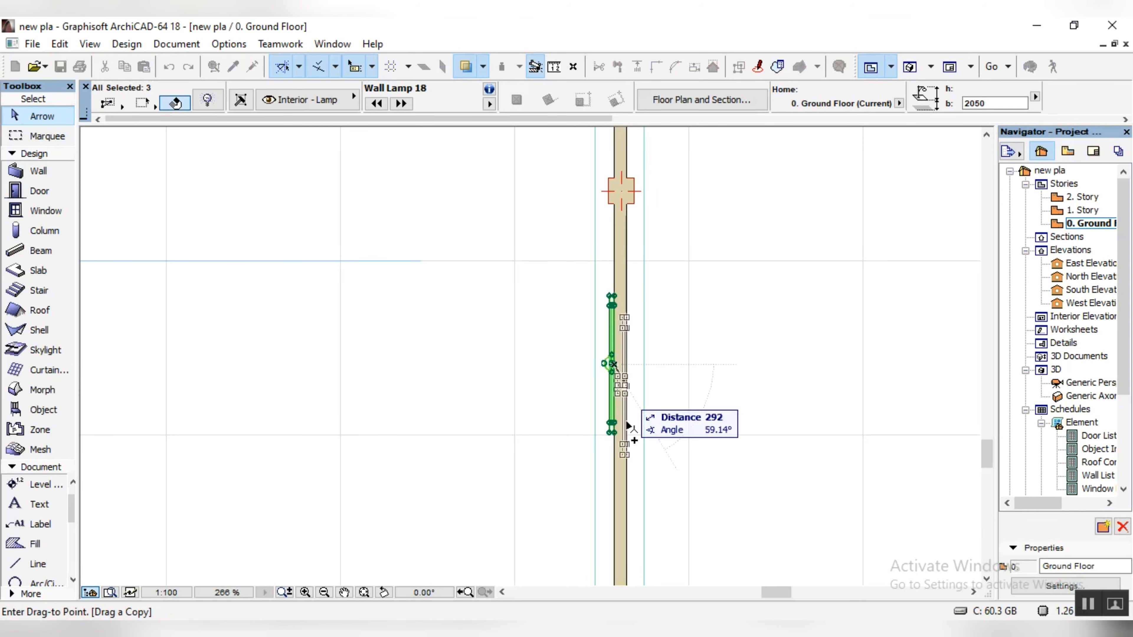
{"action": "scroll", "coordinate": [626, 462], "scroll_direction": "down", "scroll_amount": 6}
{"action": "scroll", "coordinate": [626, 253], "scroll_direction": "up", "scroll_amount": 7}
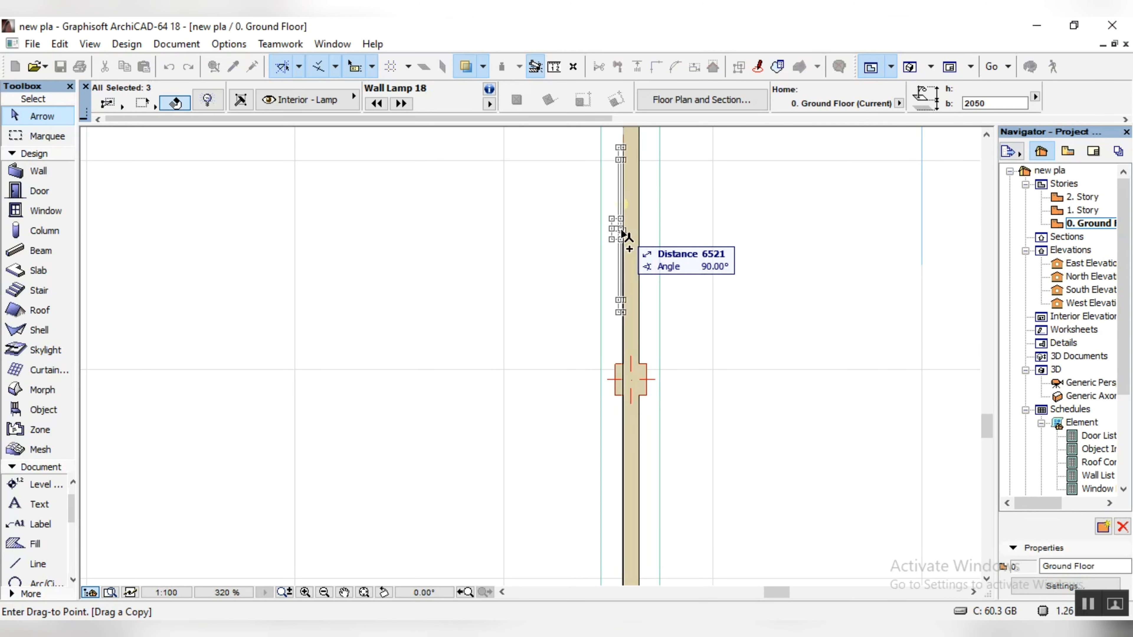
{"action": "left_click", "coordinate": [625, 235]}
Step: Copy the panel group to the following alternate bays of the east wall, up to the bay beside the East Elevation marker
{"action": "key", "text": "ctrl+shift+d"}
{"action": "left_click", "coordinate": [622, 230]}
{"action": "scroll", "coordinate": [627, 447], "scroll_direction": "down", "scroll_amount": 7}
{"action": "left_click", "coordinate": [643, 250]}
{"action": "key", "text": "ctrl+shift+d"}
{"action": "left_click", "coordinate": [642, 250]}
{"action": "scroll", "coordinate": [654, 464], "scroll_direction": "down", "scroll_amount": 7}
{"action": "scroll", "coordinate": [660, 308], "scroll_direction": "up", "scroll_amount": 7}
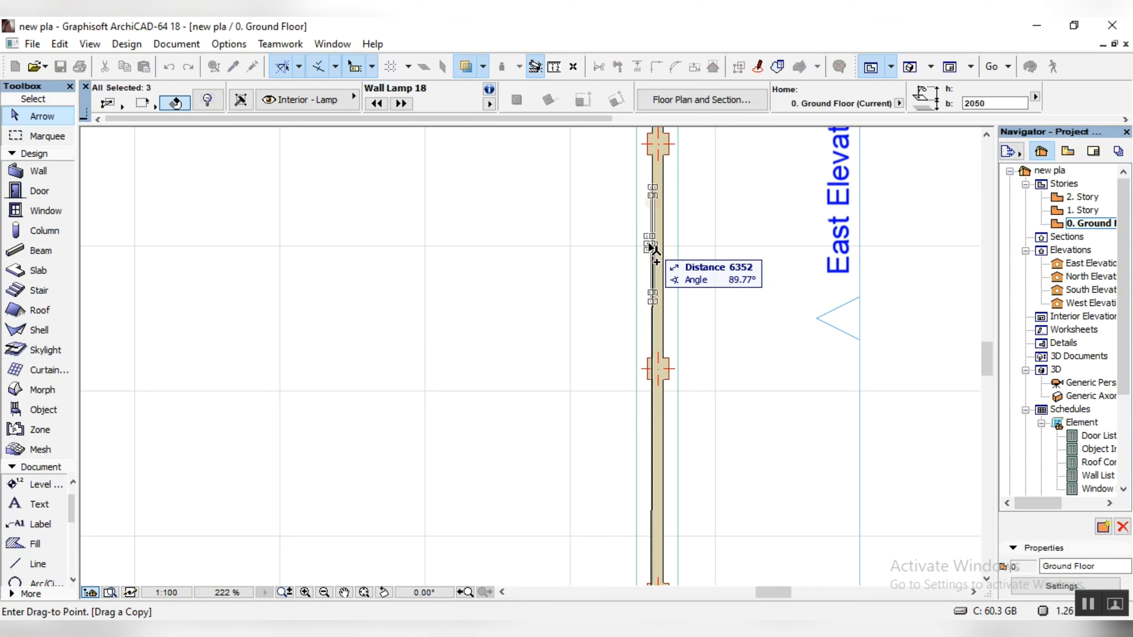
{"action": "left_click", "coordinate": [651, 253]}
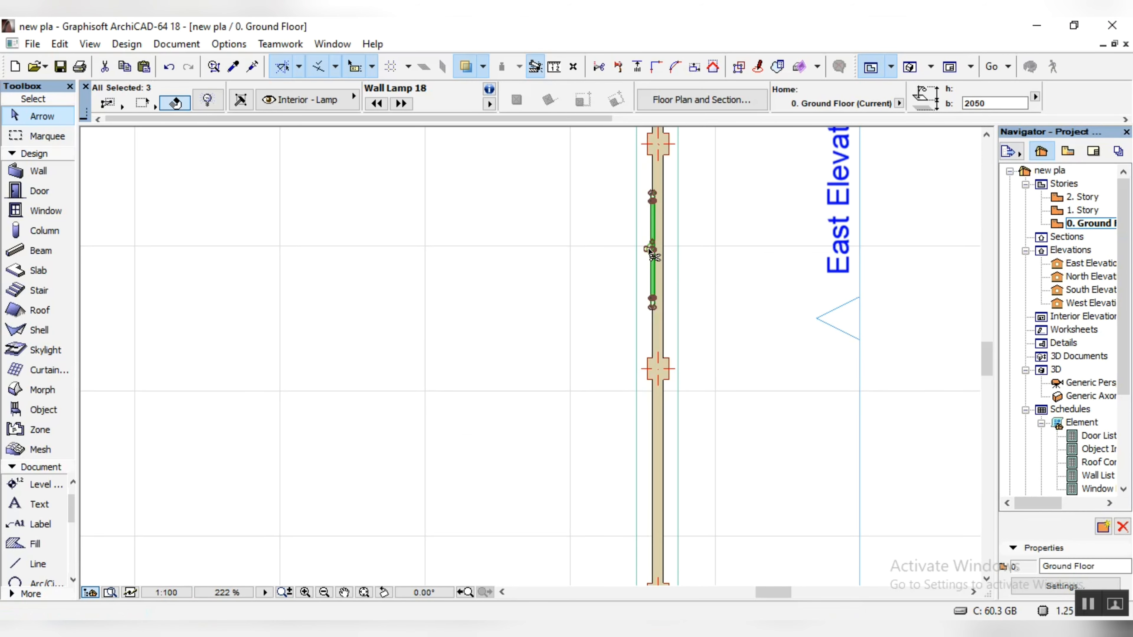
Step: Copy the panel group from beside the East Elevation marker to the next alternate bay farther north and deselect it
{"action": "left_click", "coordinate": [653, 250]}
{"action": "scroll", "coordinate": [654, 357], "scroll_direction": "down", "scroll_amount": 7}
{"action": "scroll", "coordinate": [651, 179], "scroll_direction": "up", "scroll_amount": 5}
{"action": "left_click", "coordinate": [650, 179]}
{"action": "left_click", "coordinate": [705, 294]}
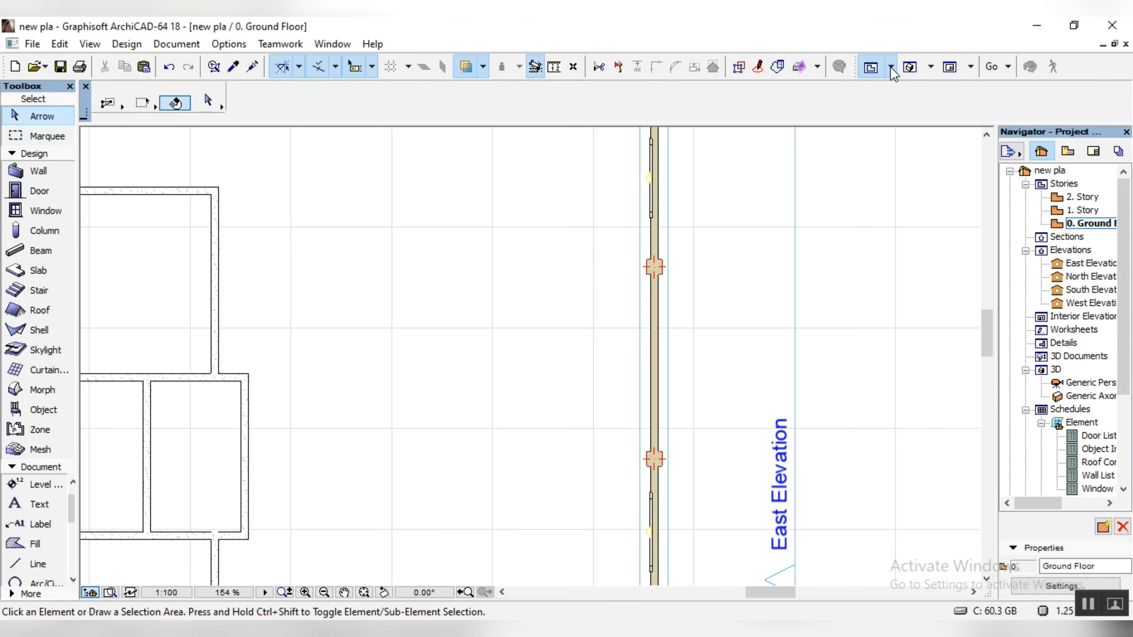
Step: Examine the decorated boundary wall bays and the house's front facade in the 3D perspective
{"action": "left_click", "coordinate": [910, 67]}
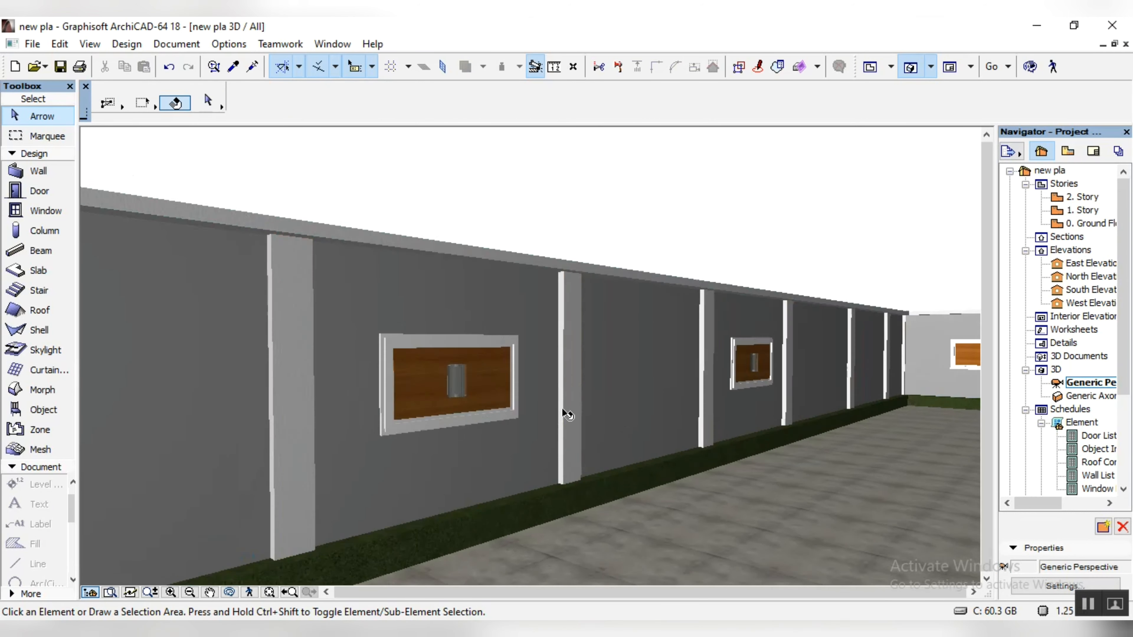
{"action": "left_click_drag", "start_coordinate": [566, 416], "coordinate": [286, 482]}
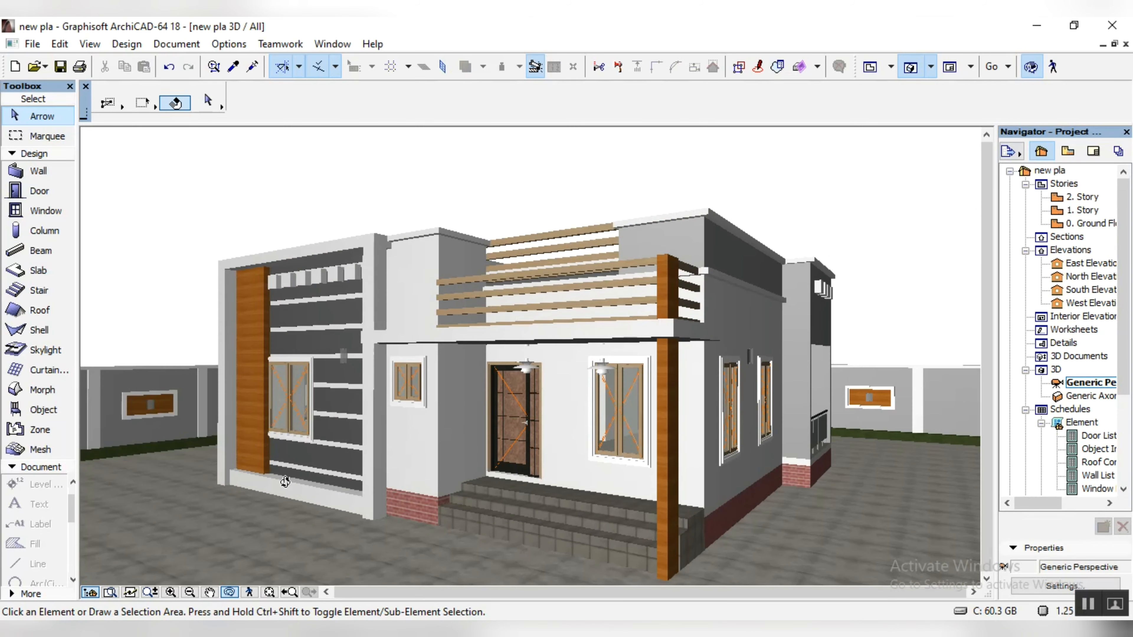
{"action": "left_click_drag", "start_coordinate": [715, 515], "coordinate": [137, 319]}
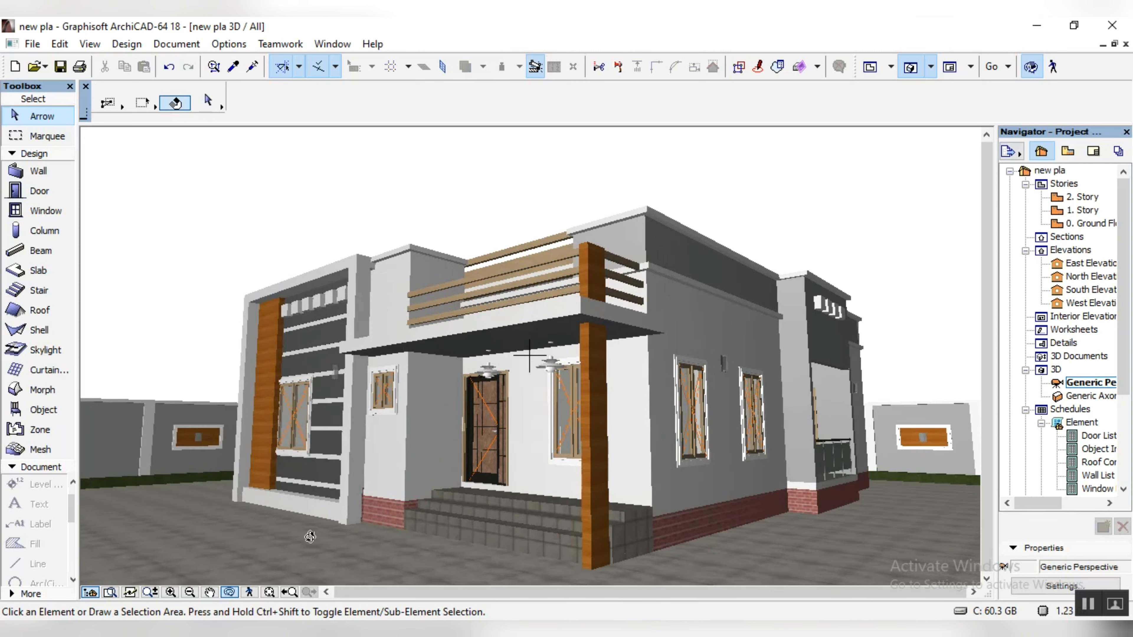
{"action": "left_click_drag", "start_coordinate": [300, 440], "coordinate": [574, 489]}
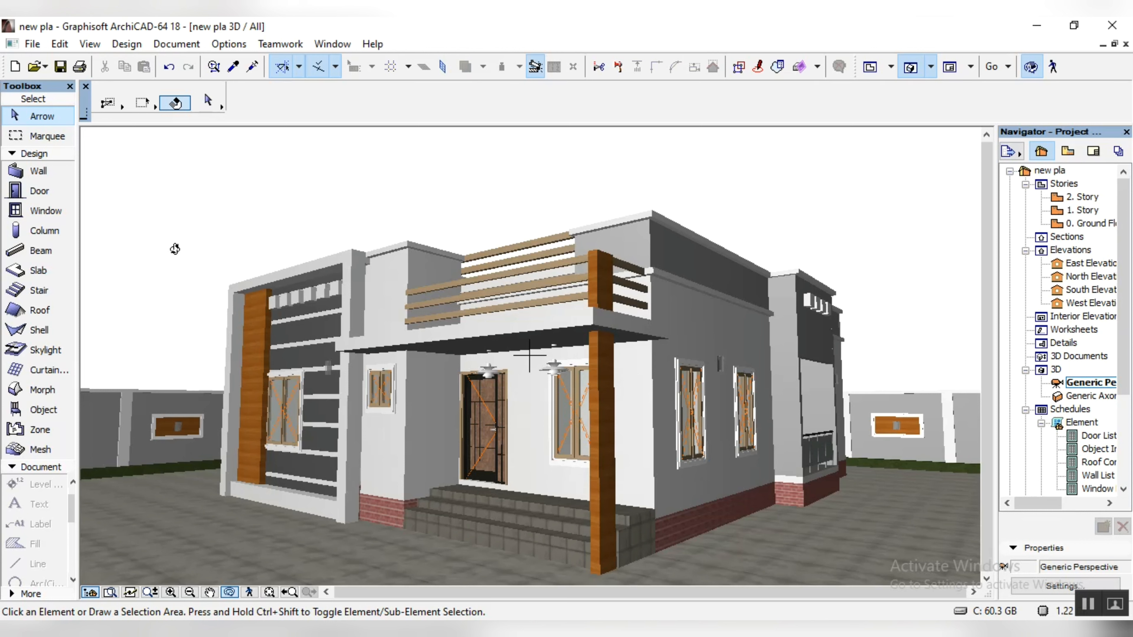
{"action": "left_click_drag", "start_coordinate": [480, 453], "coordinate": [738, 475]}
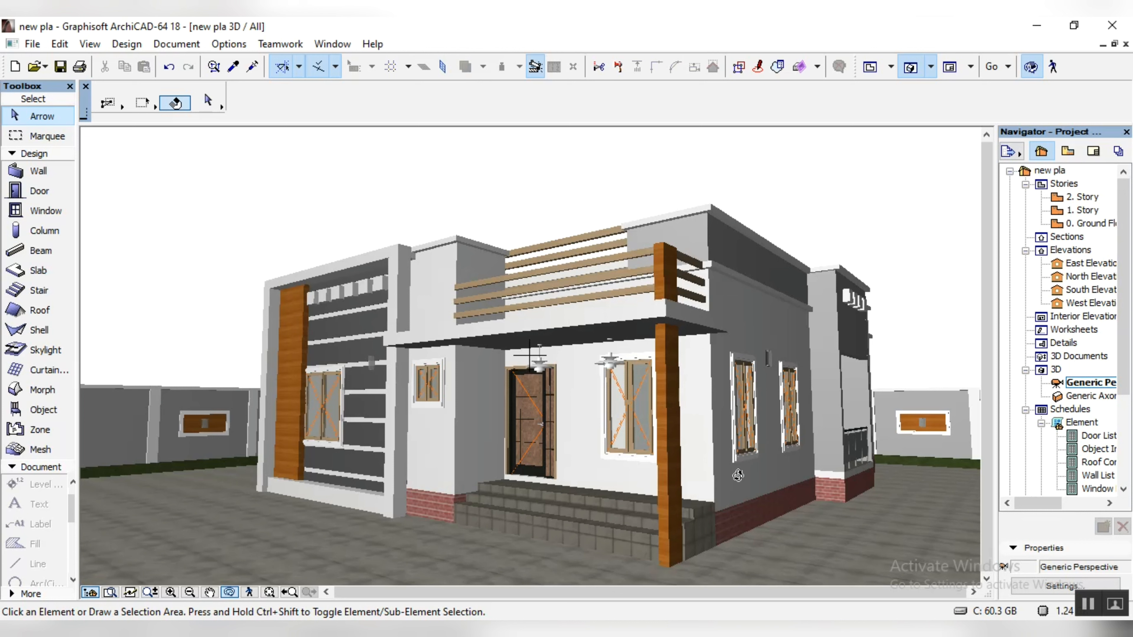